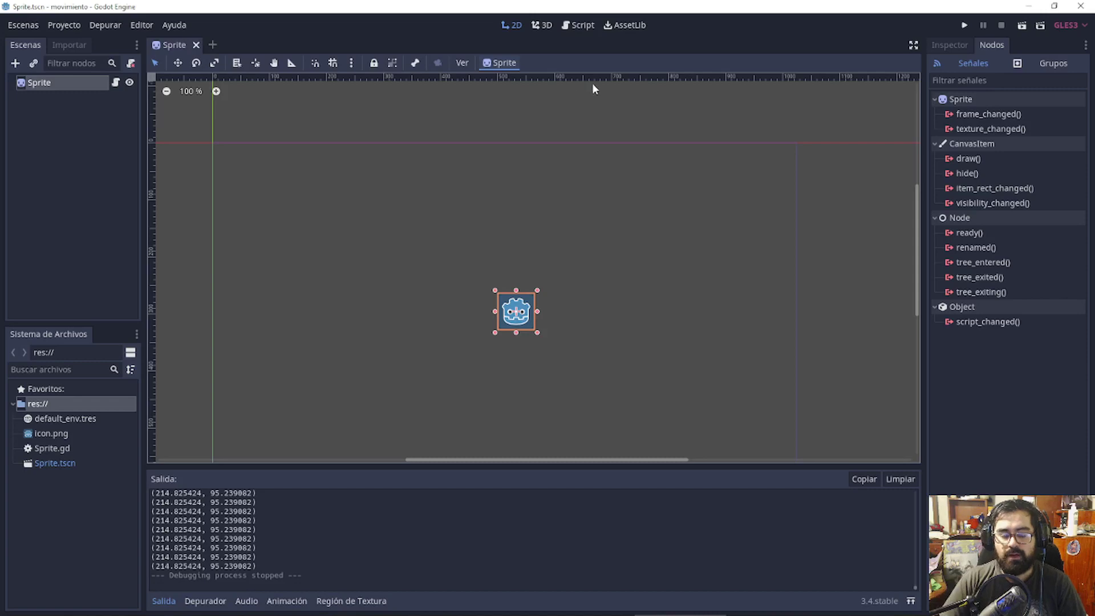
Run the scene, close the game window, and switch to the Sprite.gd script
{"action": "left_click", "coordinate": [965, 29]}
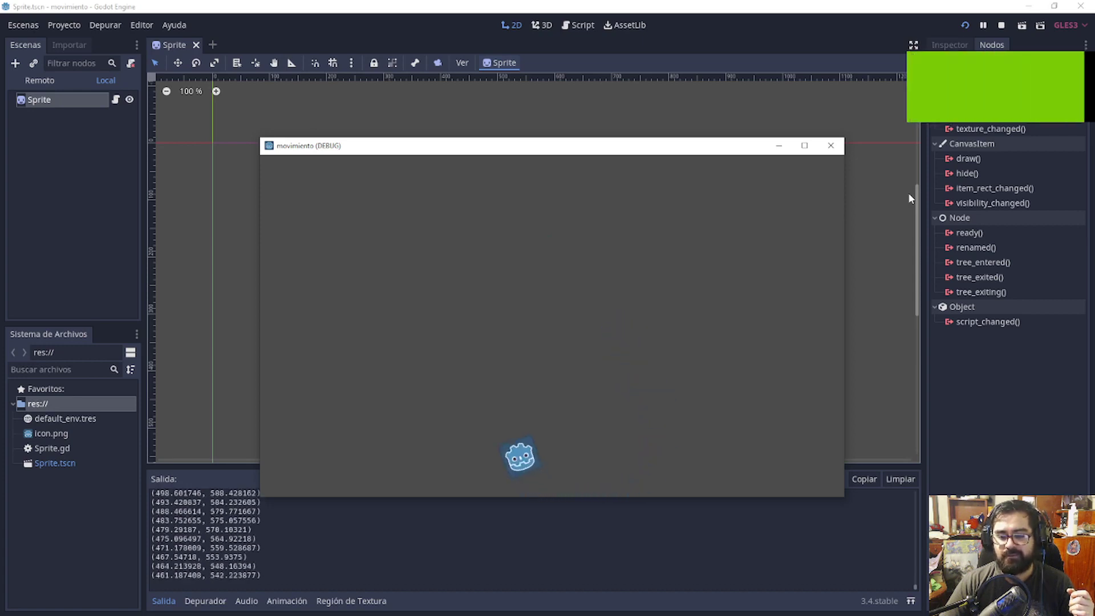
{"action": "left_click", "coordinate": [831, 146]}
{"action": "left_click", "coordinate": [580, 23]}
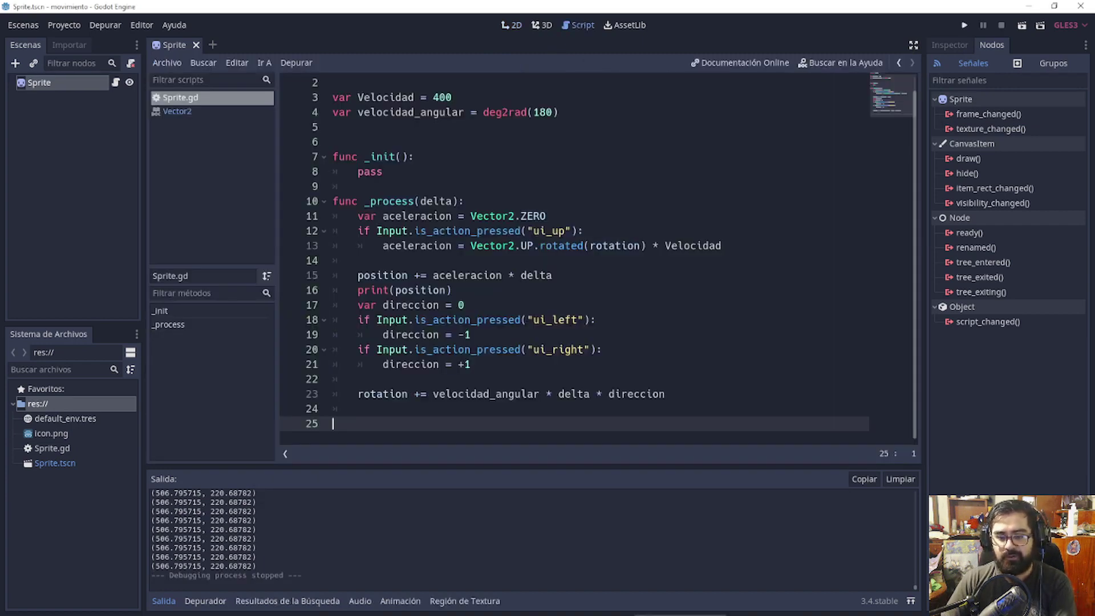
Delete the print(position) line from Sprite.gd
{"action": "left_click", "coordinate": [452, 290]}
{"action": "key", "text": "shift+Home"}
{"action": "key", "text": "BackSpace"}
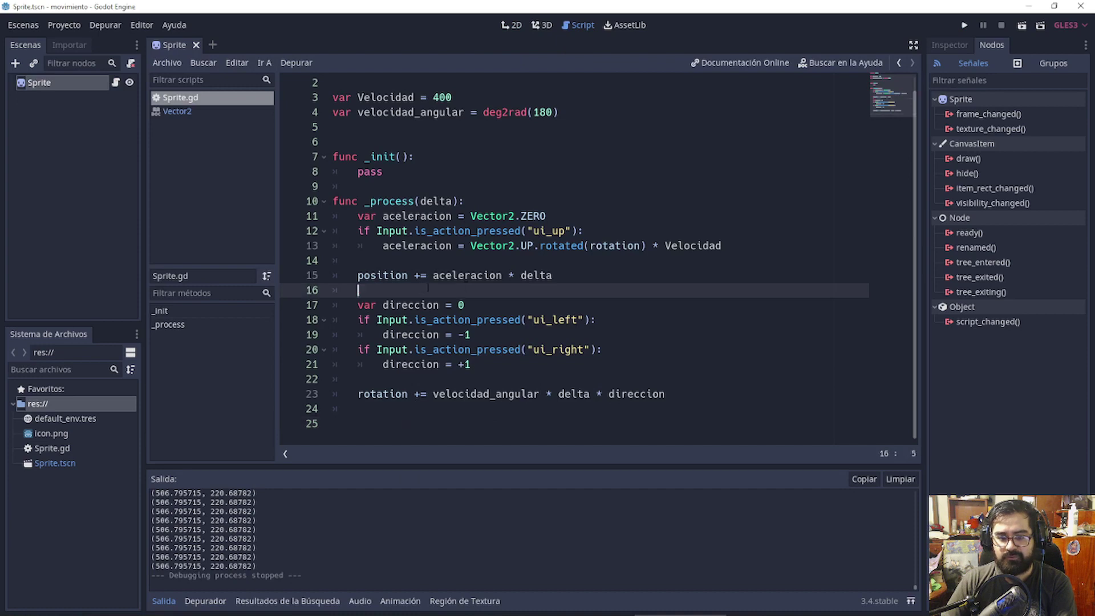
{"action": "key", "text": "BackSpace"}
{"action": "key", "text": "BackSpace"}
Return to the 2D scene view with nothing selected
{"action": "left_click", "coordinate": [511, 24]}
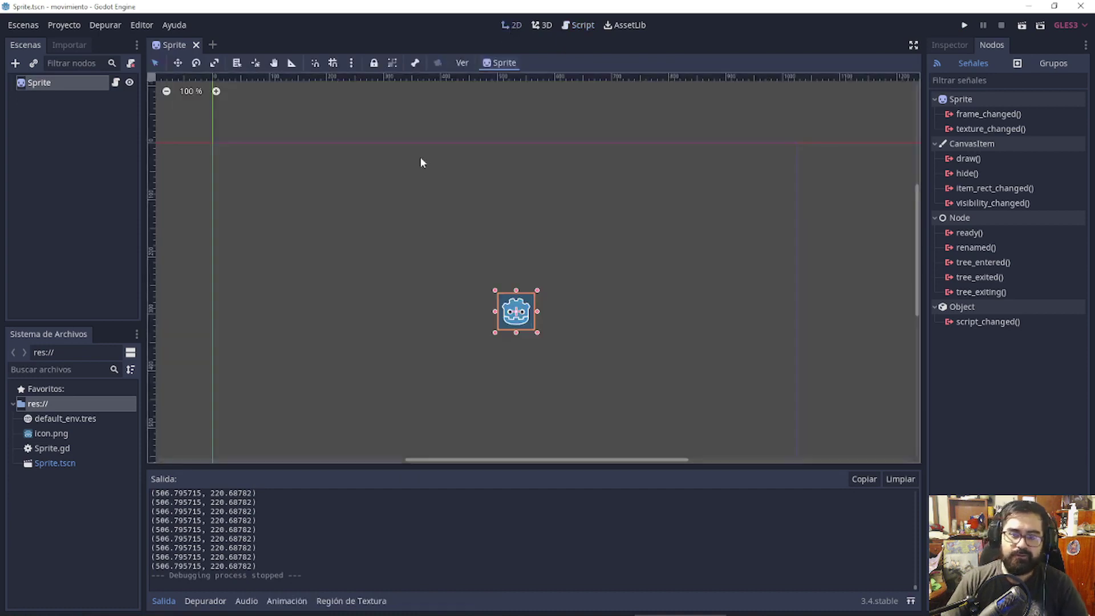
{"action": "left_click", "coordinate": [114, 185]}
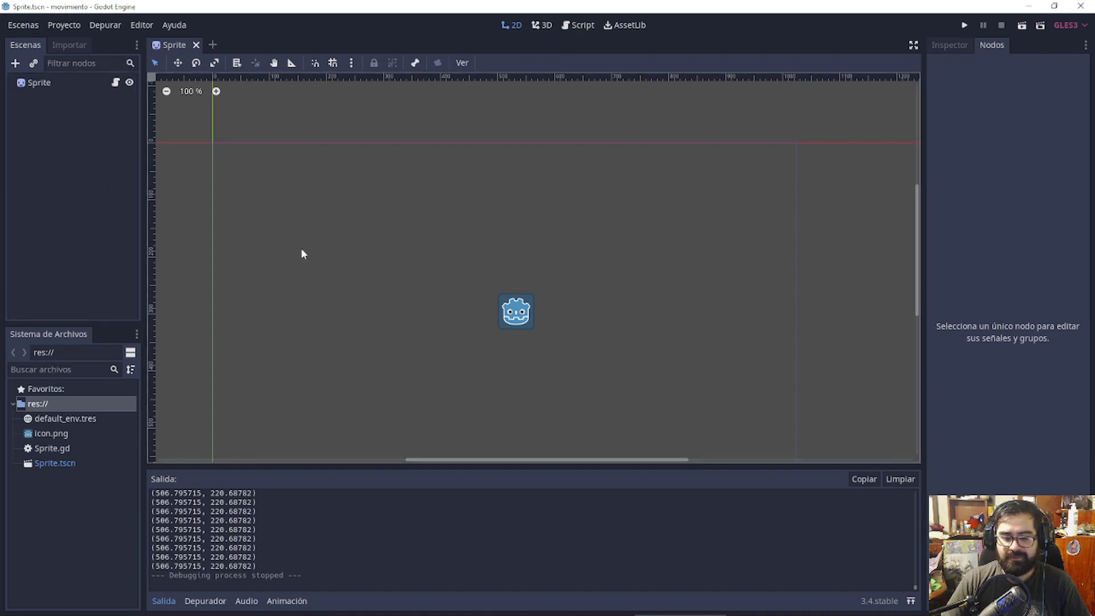
{"action": "scroll", "coordinate": [302, 251], "scroll_direction": "down", "scroll_amount": 1}
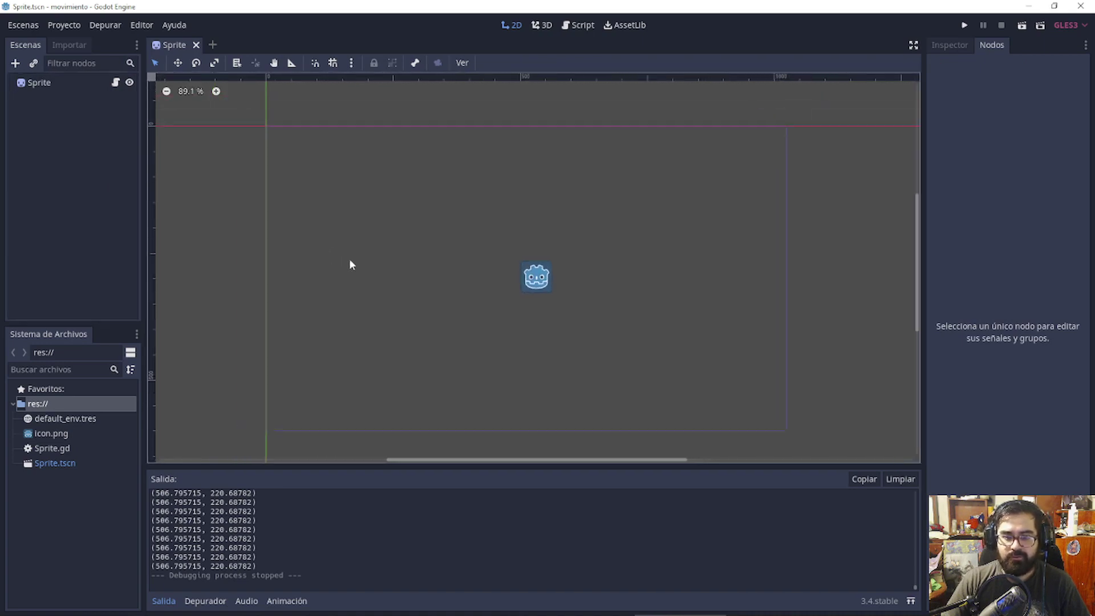
{"action": "scroll", "coordinate": [349, 260], "scroll_direction": "left", "scroll_amount": 1}
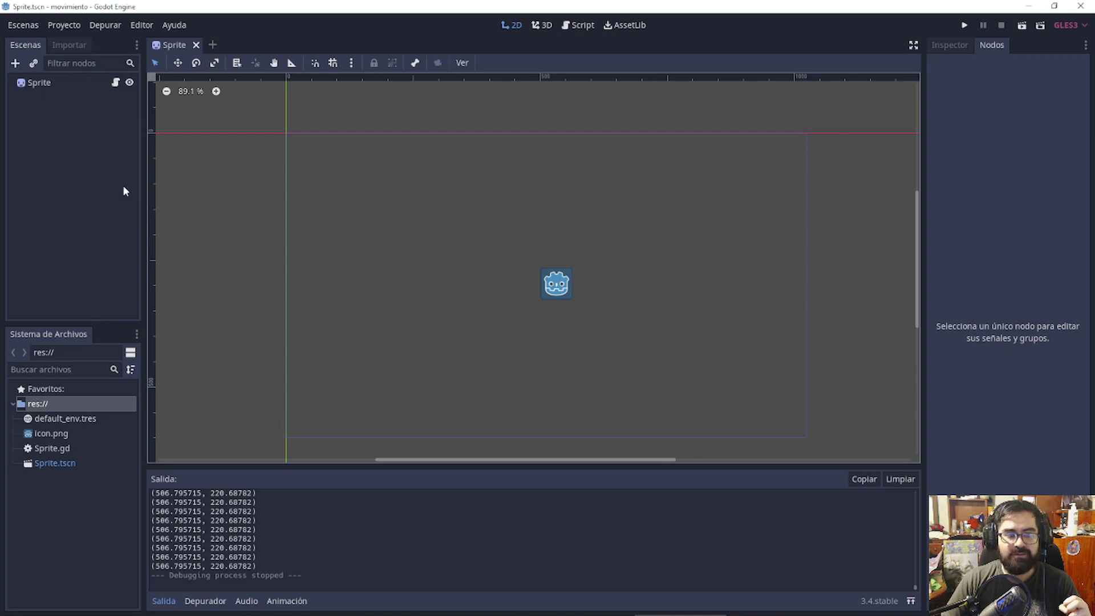
Browse the Sprite's texture_changed(), draw() and hide() signals, then return to Sprite.gd
{"action": "left_click", "coordinate": [50, 83]}
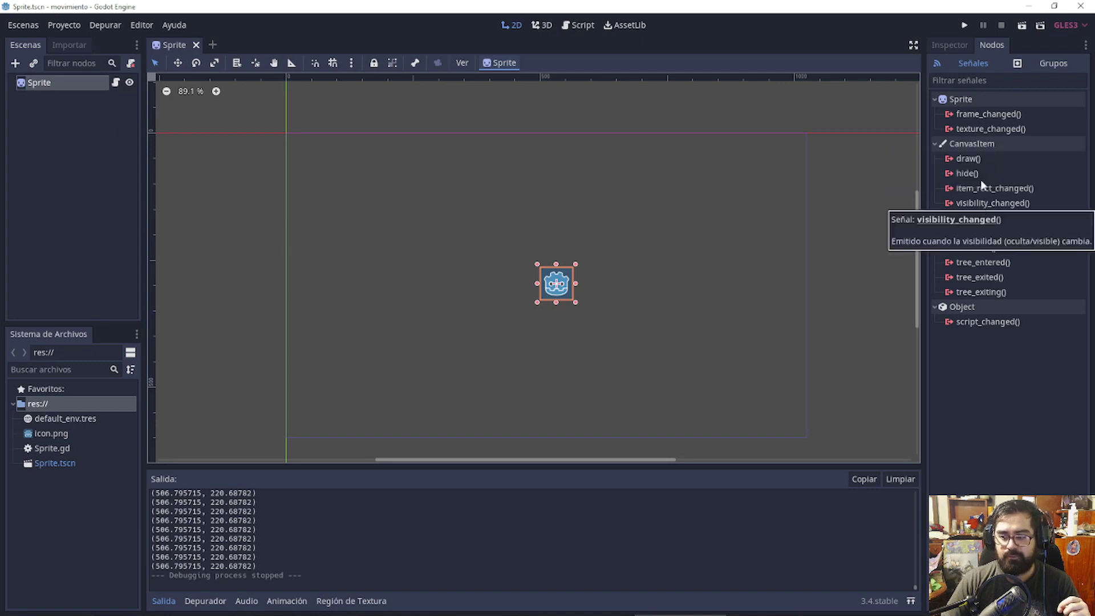
{"action": "left_click", "coordinate": [982, 120]}
{"action": "left_click", "coordinate": [984, 131]}
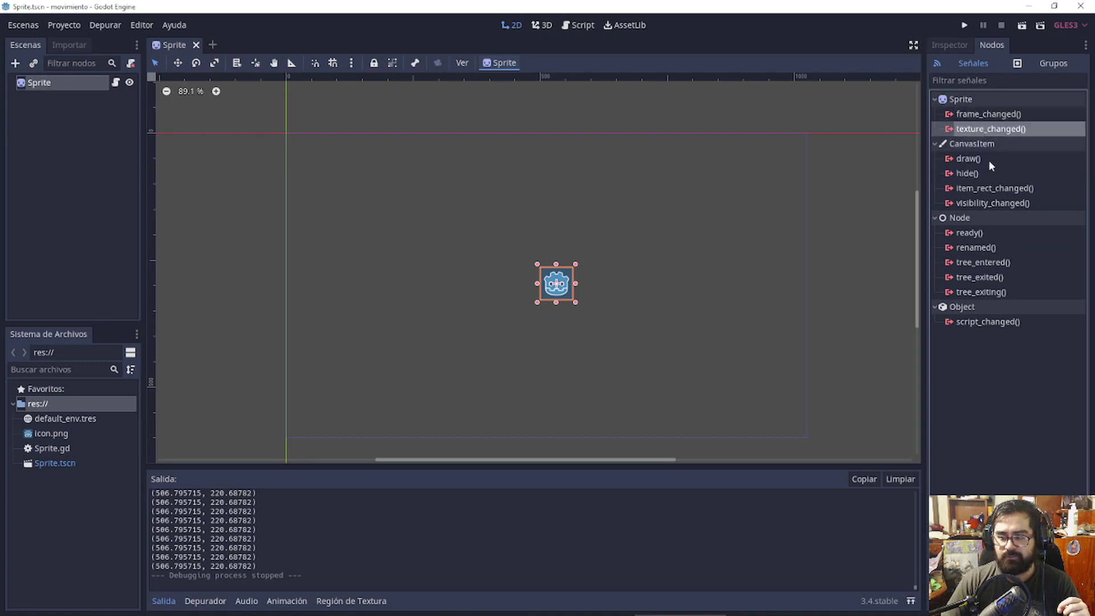
{"action": "left_click", "coordinate": [987, 159]}
{"action": "left_click", "coordinate": [985, 174]}
{"action": "left_click", "coordinate": [983, 163]}
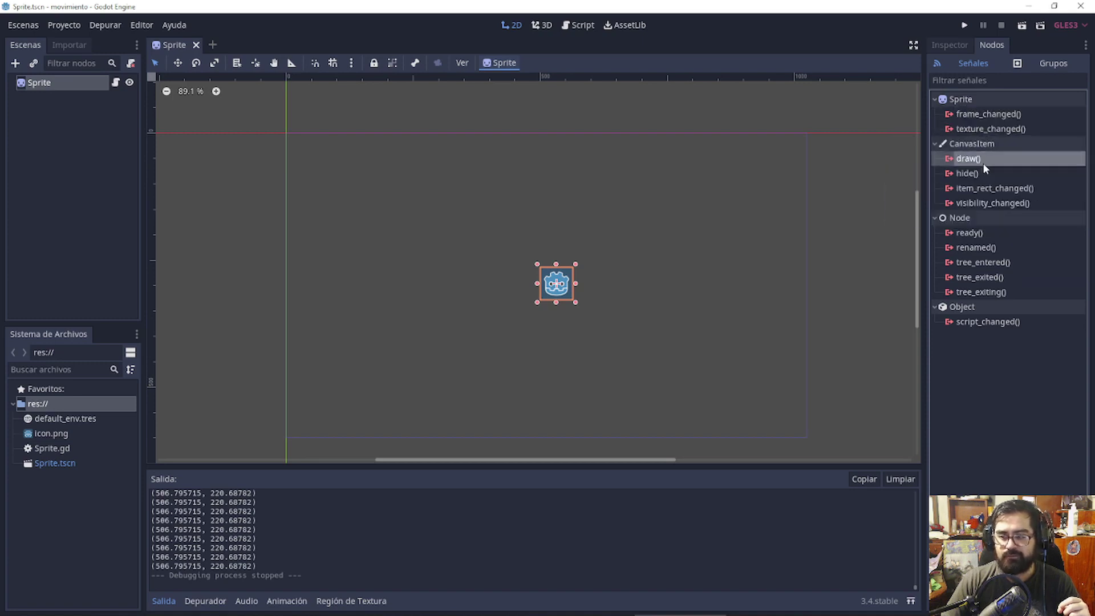
{"action": "left_click", "coordinate": [983, 168]}
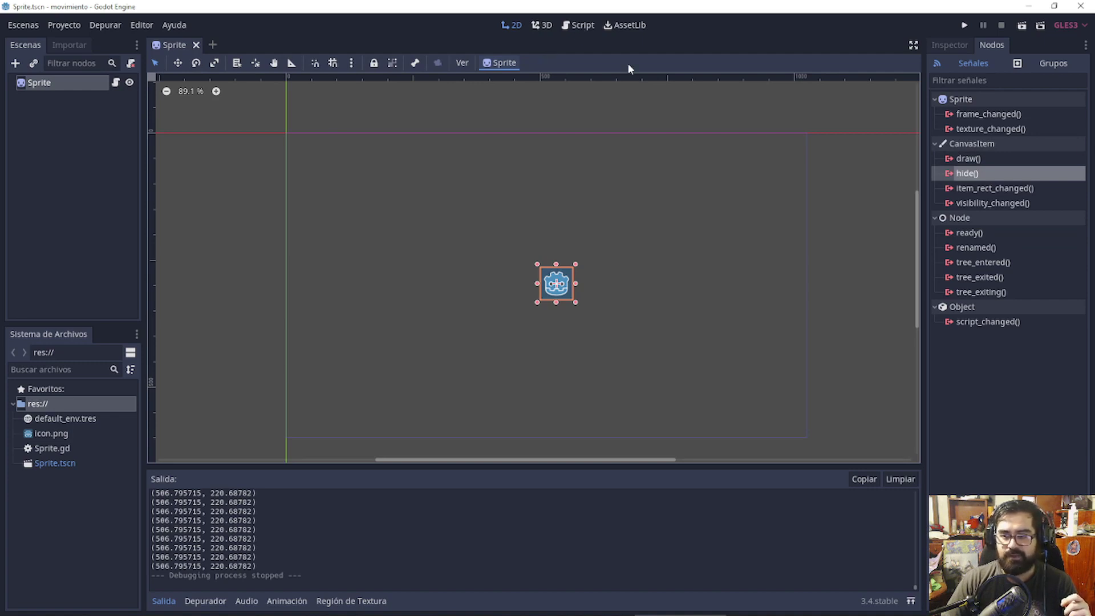
{"action": "left_click", "coordinate": [593, 28]}
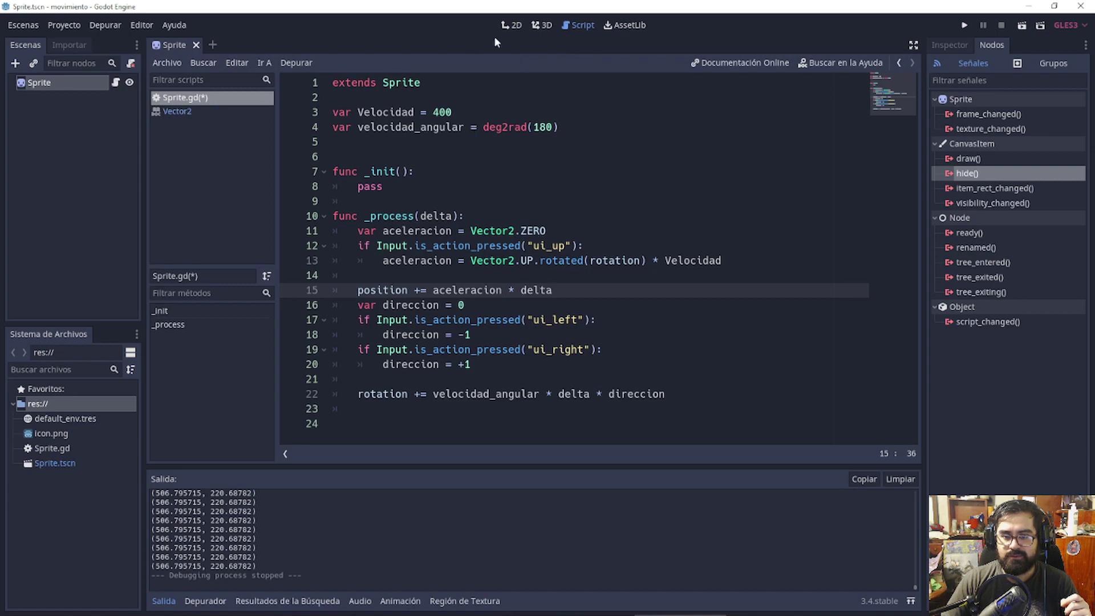
Add an exported tamano variable on line 5, with the Sprite's properties showing
{"action": "left_click", "coordinate": [421, 141]}
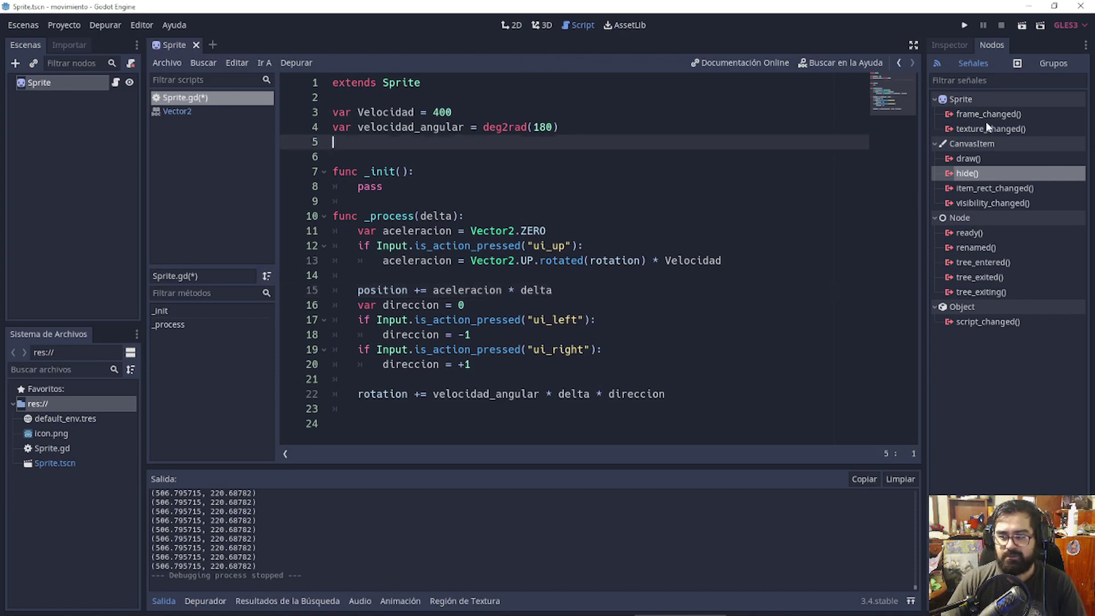
{"action": "left_click", "coordinate": [974, 112]}
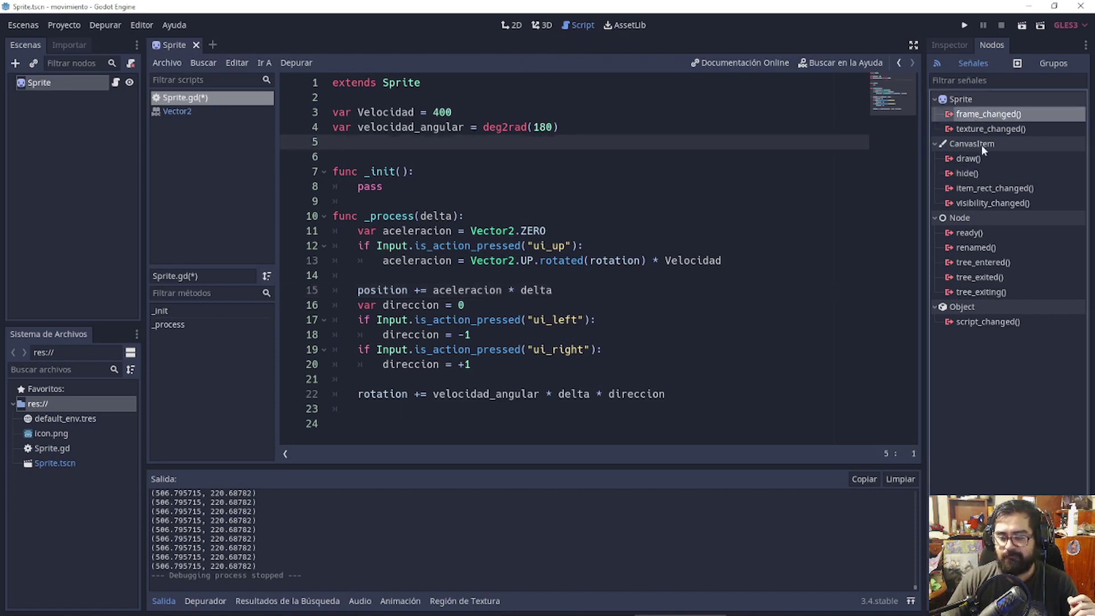
{"action": "left_click", "coordinate": [962, 48]}
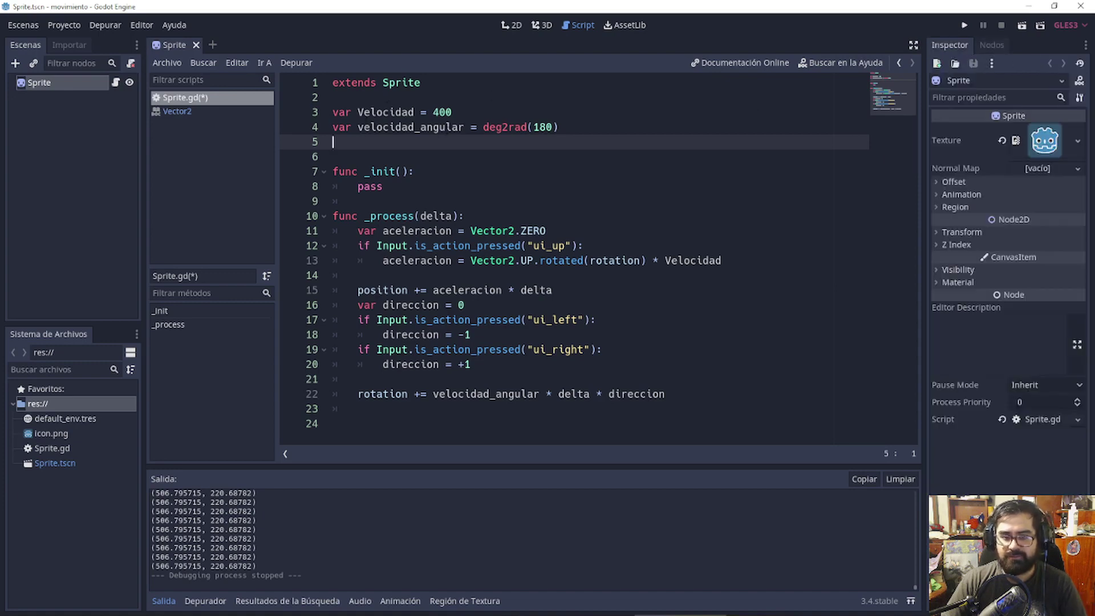
{"action": "type", "text": "E"}
{"action": "key", "text": "BackSpace"}
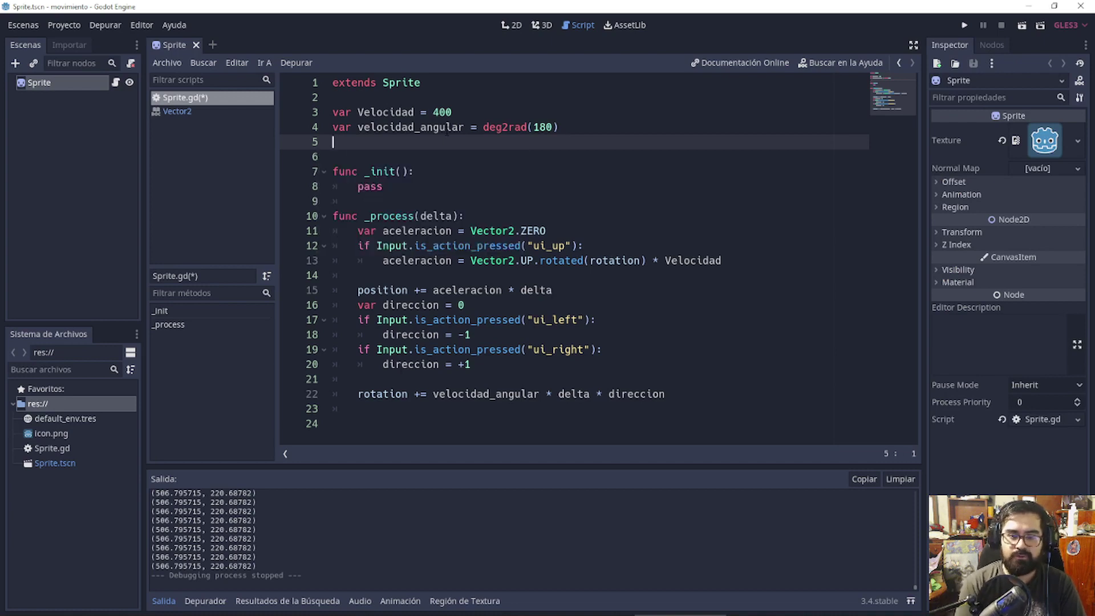
{"action": "type", "text": "export "}
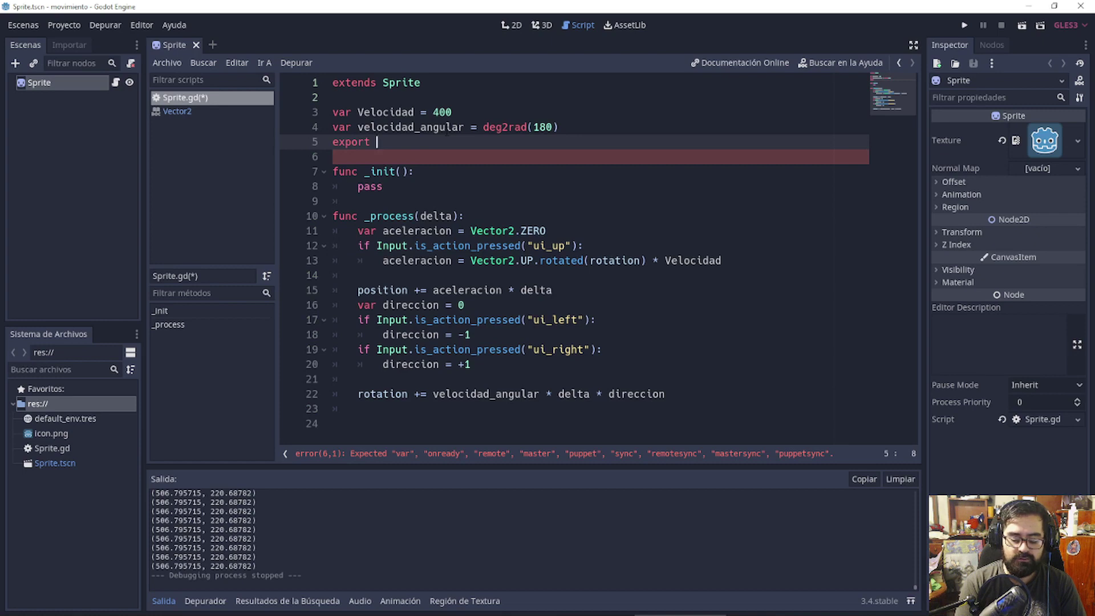
{"action": "type", "text": "tamaño"}
{"action": "key", "text": "BackSpace"}
{"action": "key", "text": "BackSpace"}
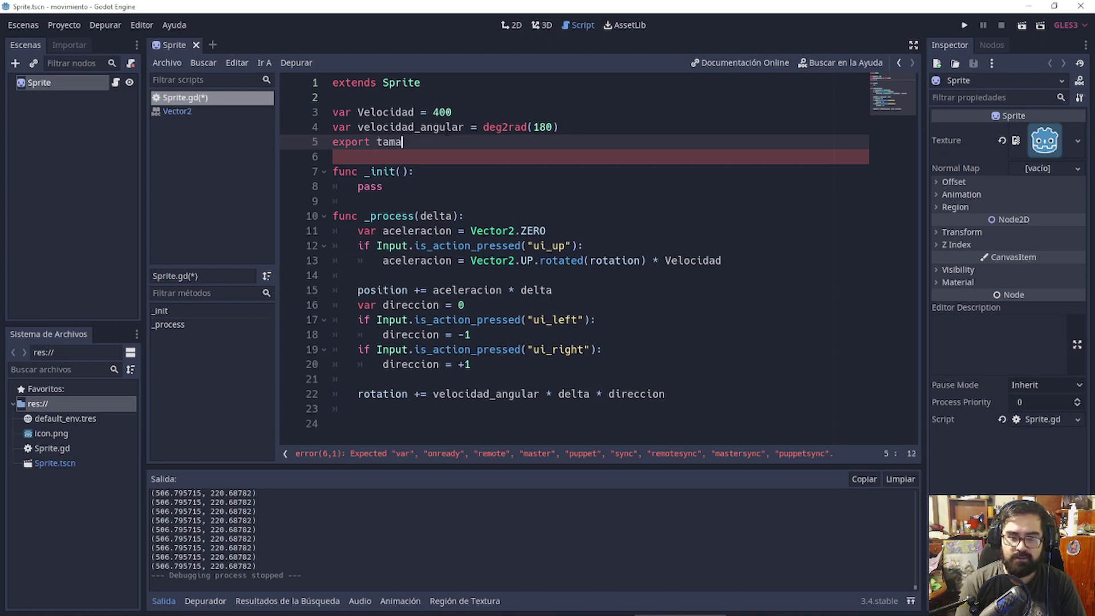
{"action": "type", "text": "no = 0"}
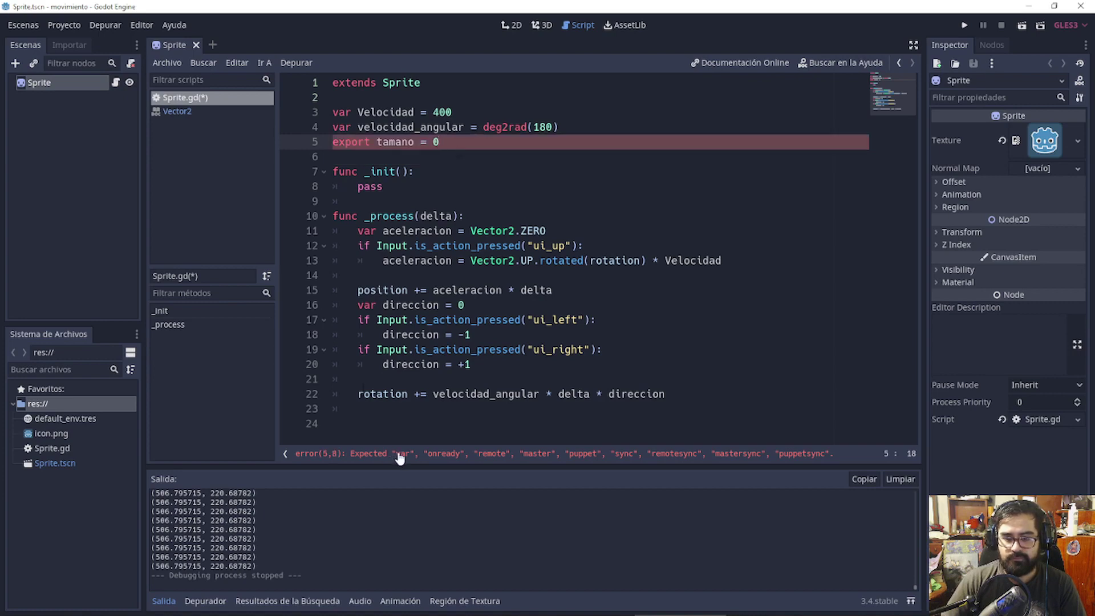
{"action": "type", "text": "var"}
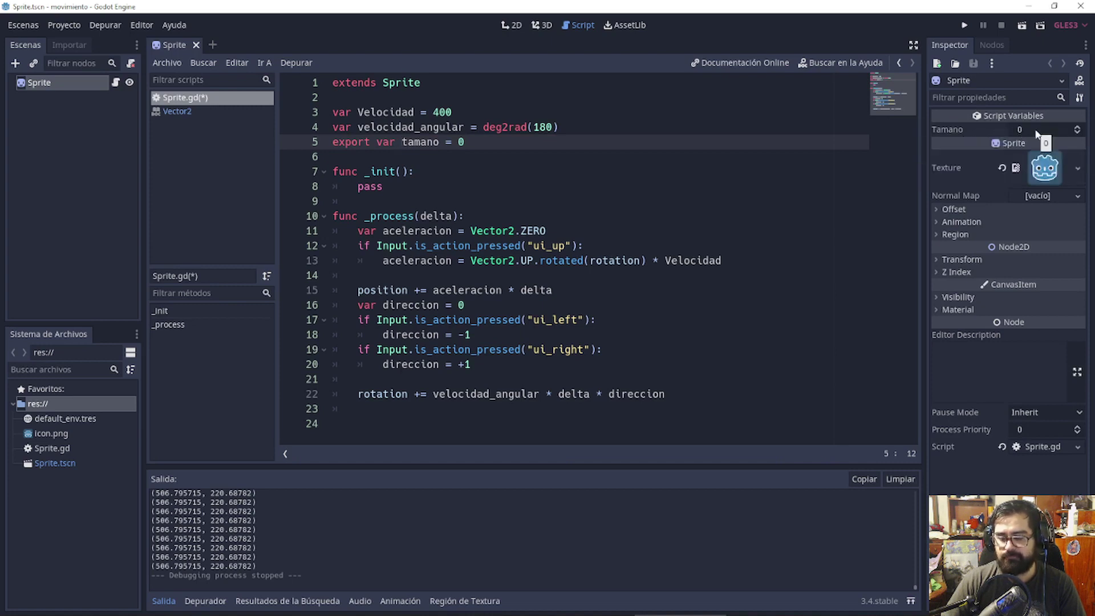
Change tamano's default to 100, then raise Tamano to 107 in the Inspector
{"action": "left_click", "coordinate": [540, 146]}
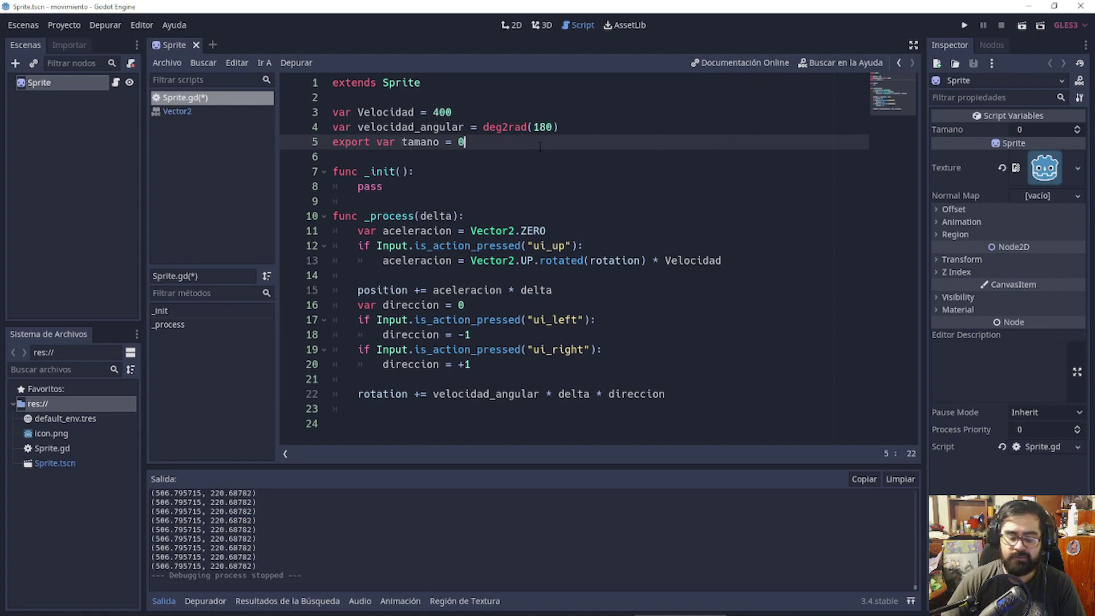
{"action": "key", "text": "BackSpace"}
{"action": "type", "text": "100"}
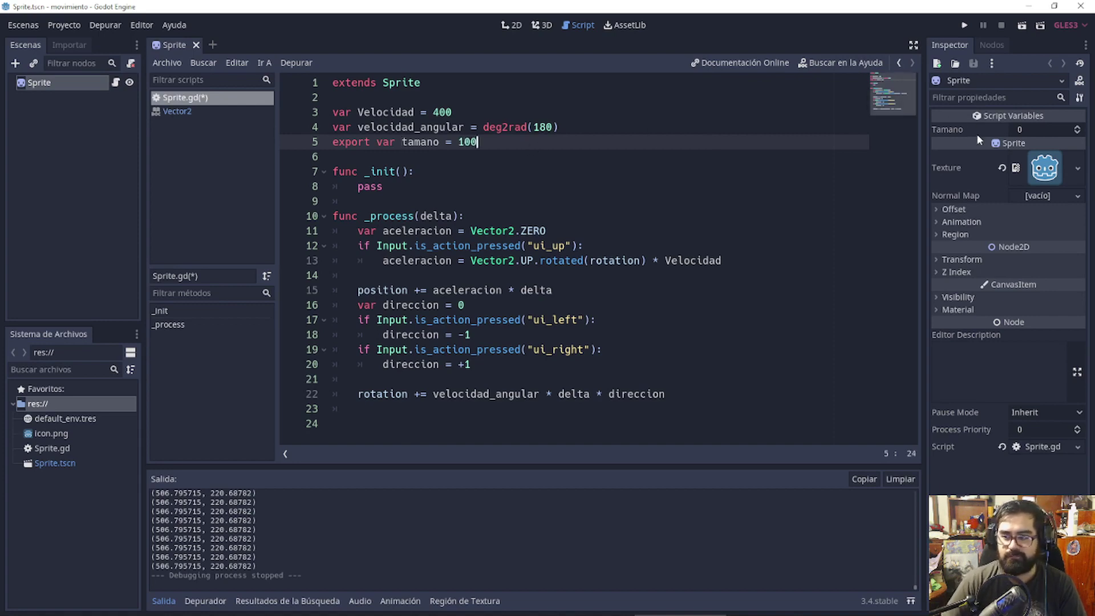
{"action": "left_click", "coordinate": [766, 201]}
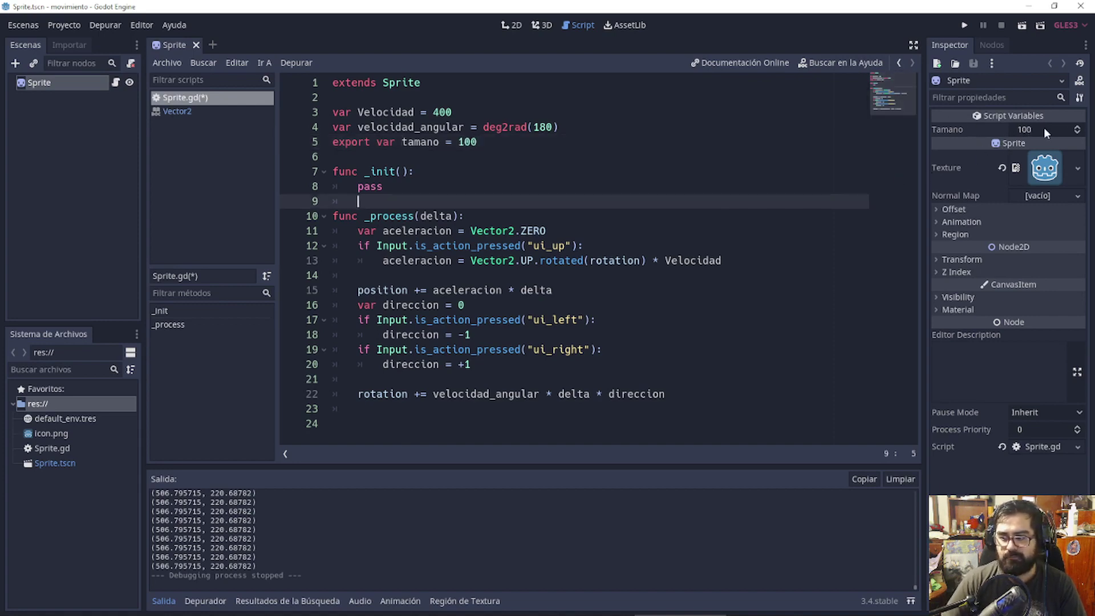
{"action": "left_click_drag", "start_coordinate": [1079, 129], "coordinate": [1080, 120]}
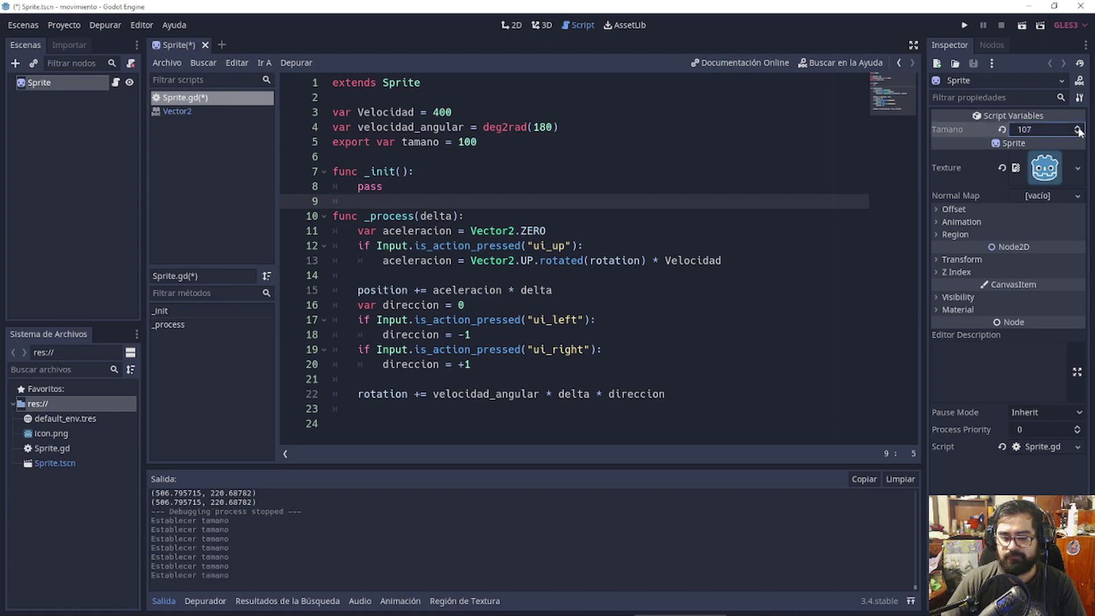
Delete the export var tamano line from Sprite.gd
{"action": "left_click", "coordinate": [500, 142]}
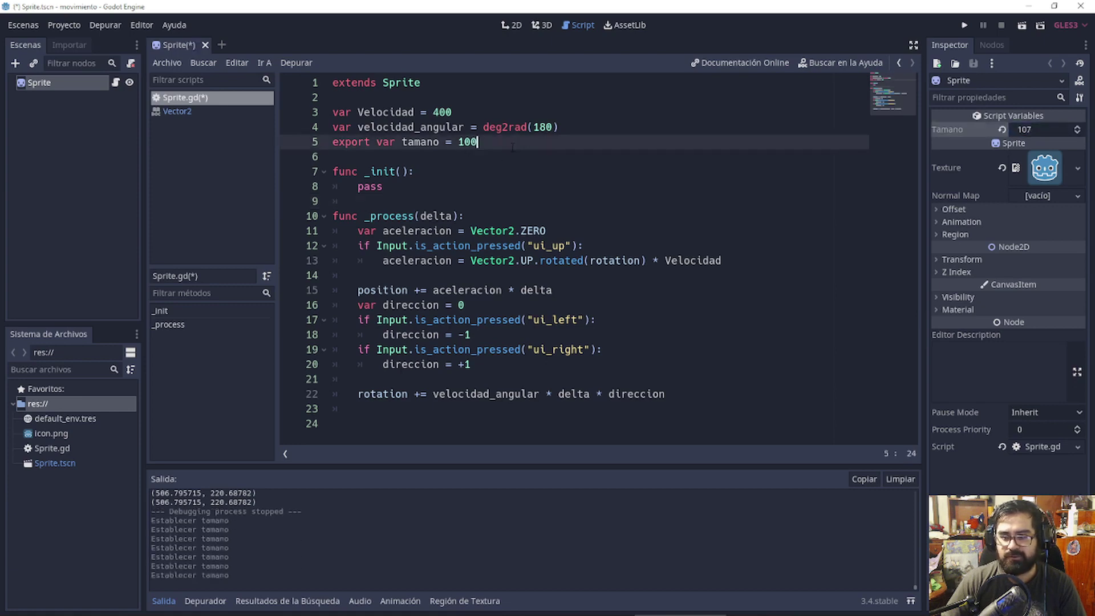
{"action": "key", "text": "ctrl+shift+Left"}
{"action": "key", "text": "BackSpace"}
{"action": "key", "text": "BackSpace"}
{"action": "key", "text": "BackSpace"}
{"action": "key", "text": "BackSpace"}
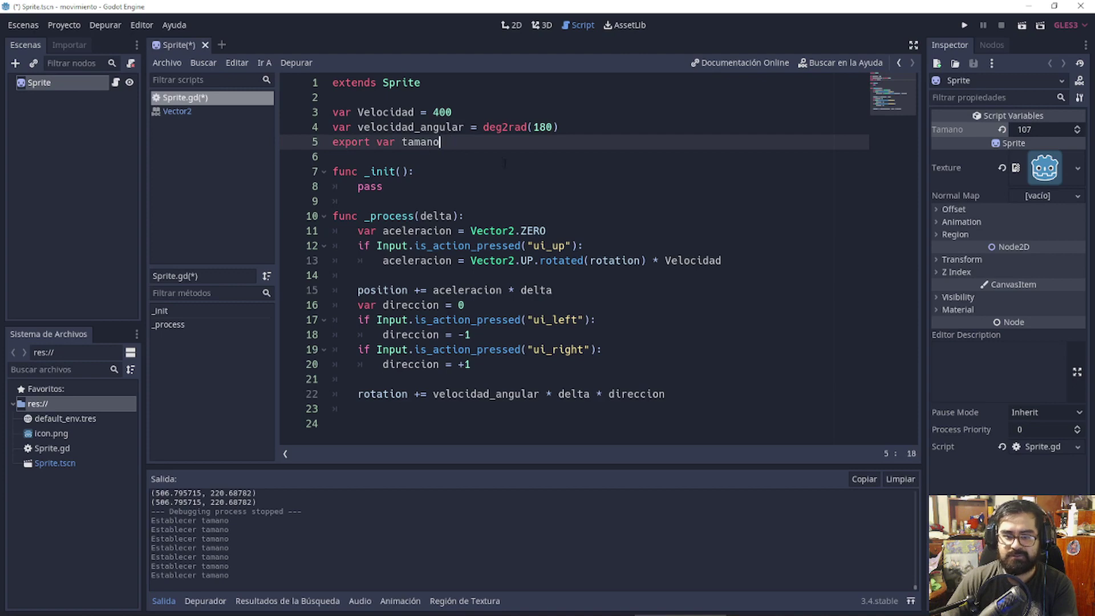
{"action": "key", "text": "Home"}
{"action": "key", "text": "ctrl+x"}
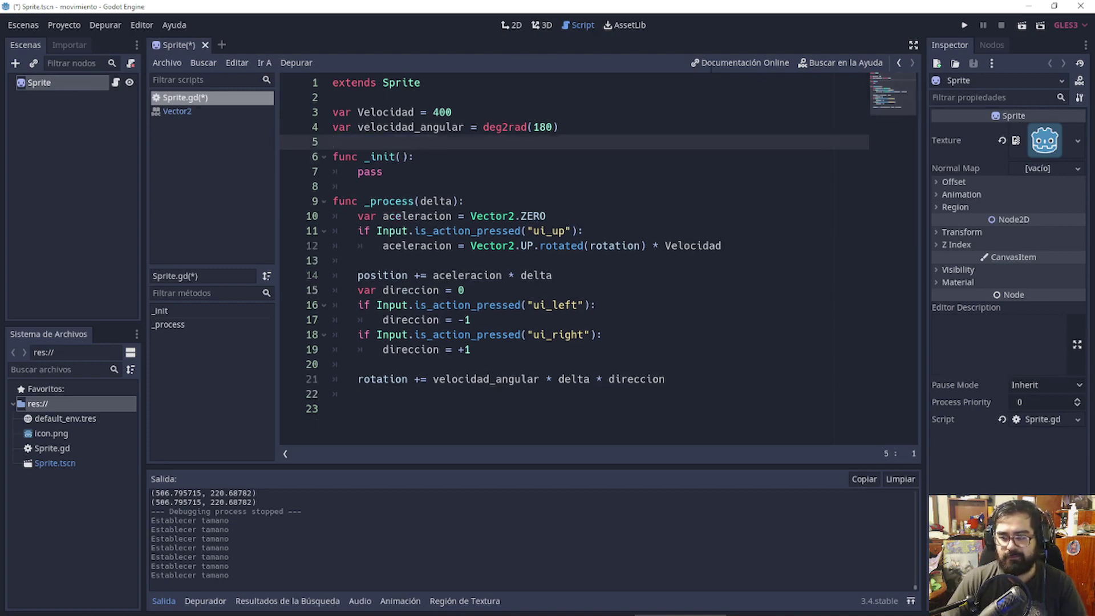
Go back to the 2D scene, zoom and pan around the sprite, and select Sprite
{"action": "left_click", "coordinate": [518, 27]}
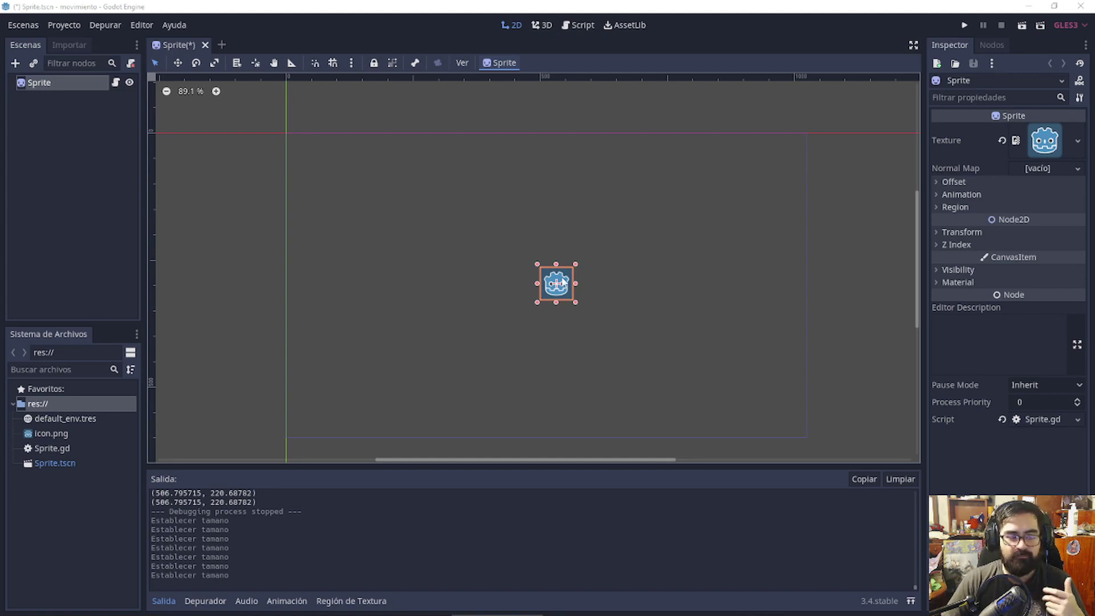
{"action": "scroll", "coordinate": [522, 255], "scroll_direction": "up", "scroll_amount": 1}
{"action": "scroll", "coordinate": [395, 199], "scroll_direction": "up", "scroll_amount": 1}
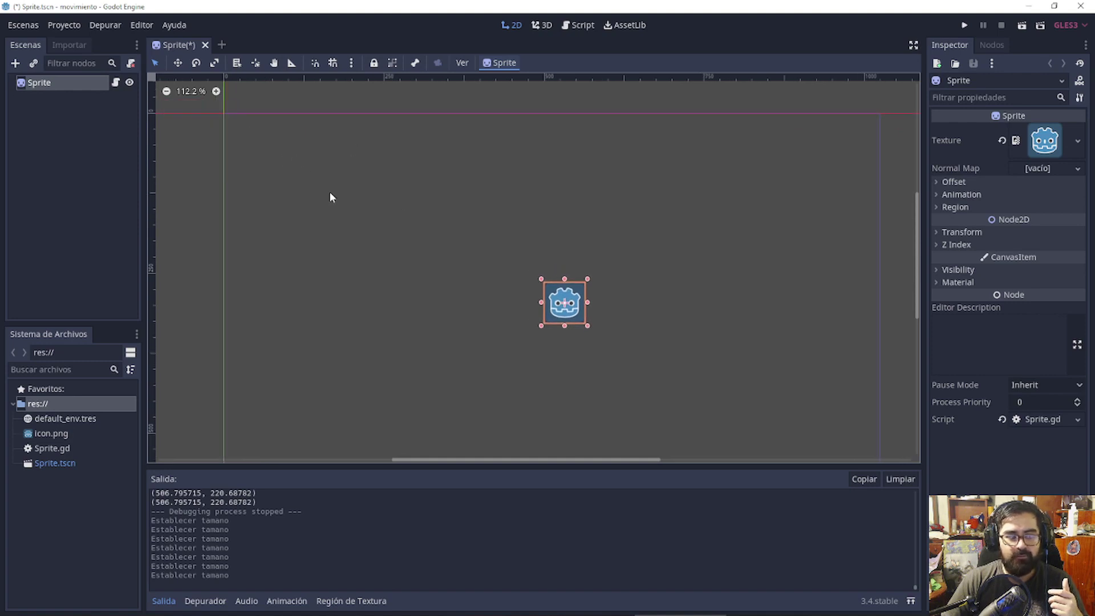
{"action": "middle_click_drag", "start_coordinate": [292, 146], "coordinate": [284, 136]}
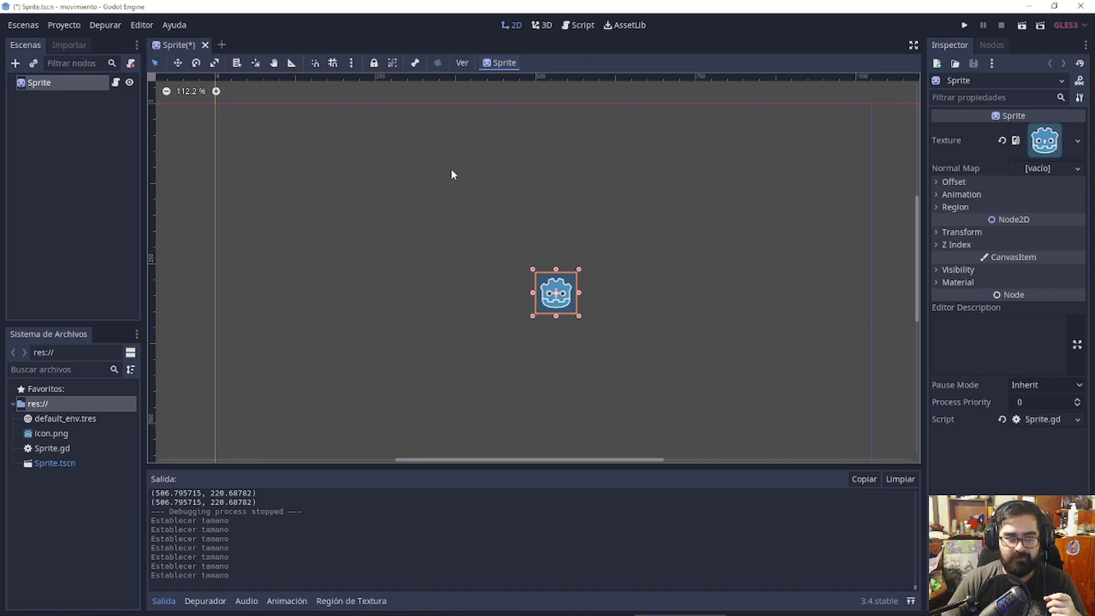
{"action": "scroll", "coordinate": [470, 230], "scroll_direction": "down", "scroll_amount": 2}
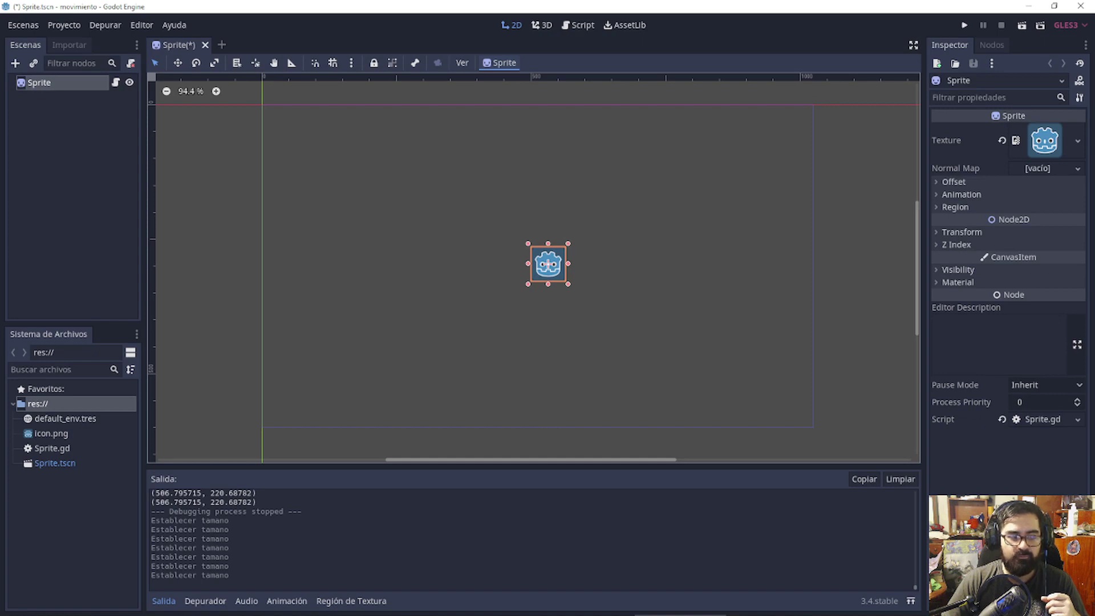
{"action": "left_click", "coordinate": [56, 84]}
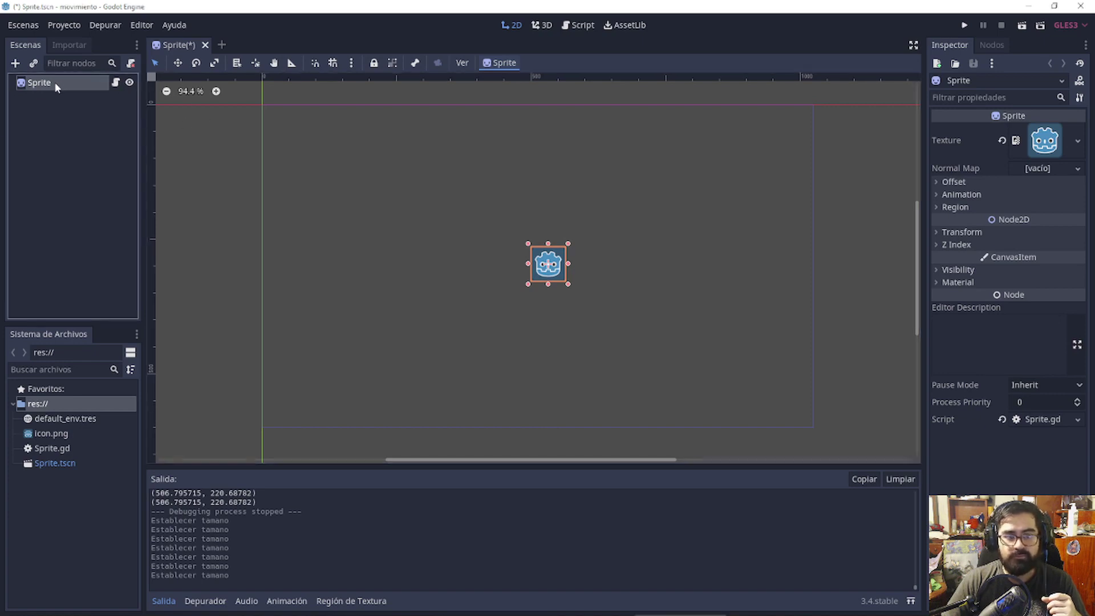
Add a plain Node and make it the scene root above Sprite
{"action": "left_click", "coordinate": [15, 64]}
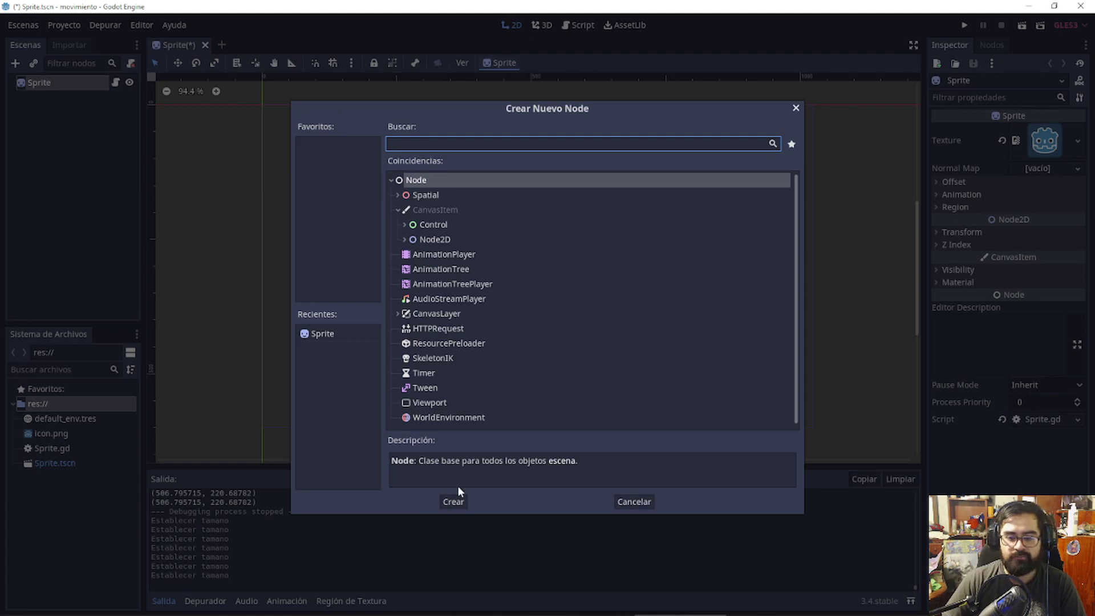
{"action": "left_click", "coordinate": [454, 501]}
{"action": "right_click", "coordinate": [44, 101]}
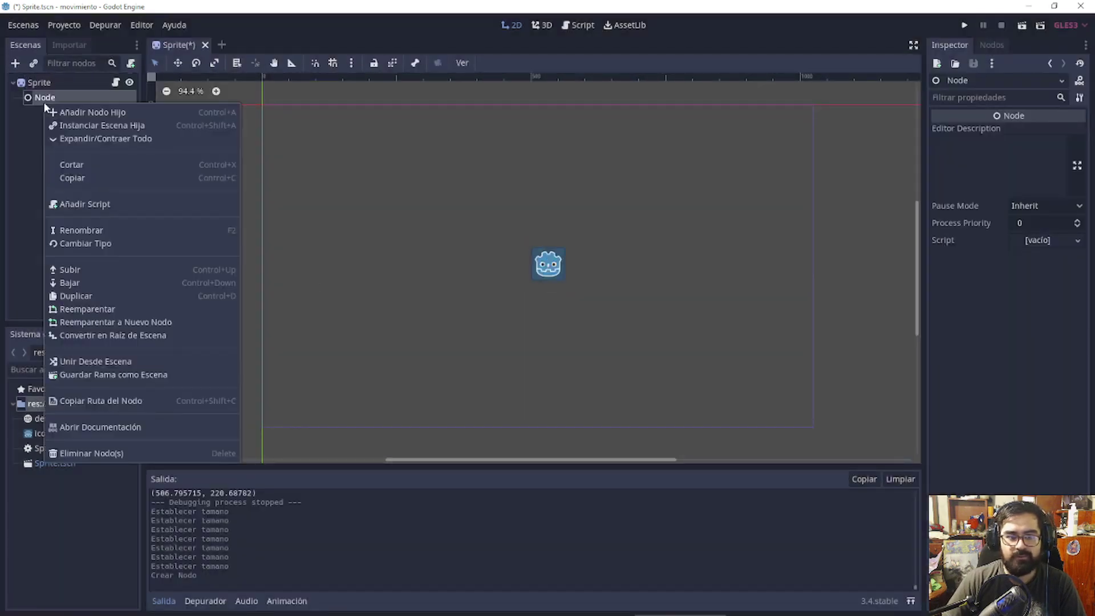
{"action": "right_click", "coordinate": [44, 102]}
{"action": "right_click", "coordinate": [41, 100]}
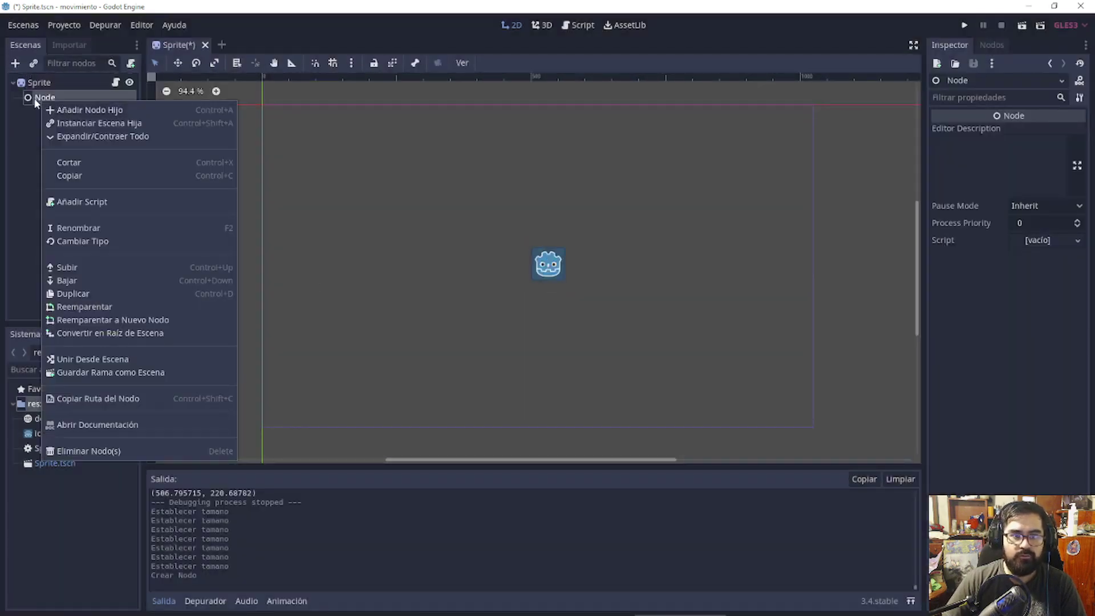
{"action": "left_click", "coordinate": [35, 98]}
{"action": "left_click_drag", "start_coordinate": [34, 98], "coordinate": [40, 100]}
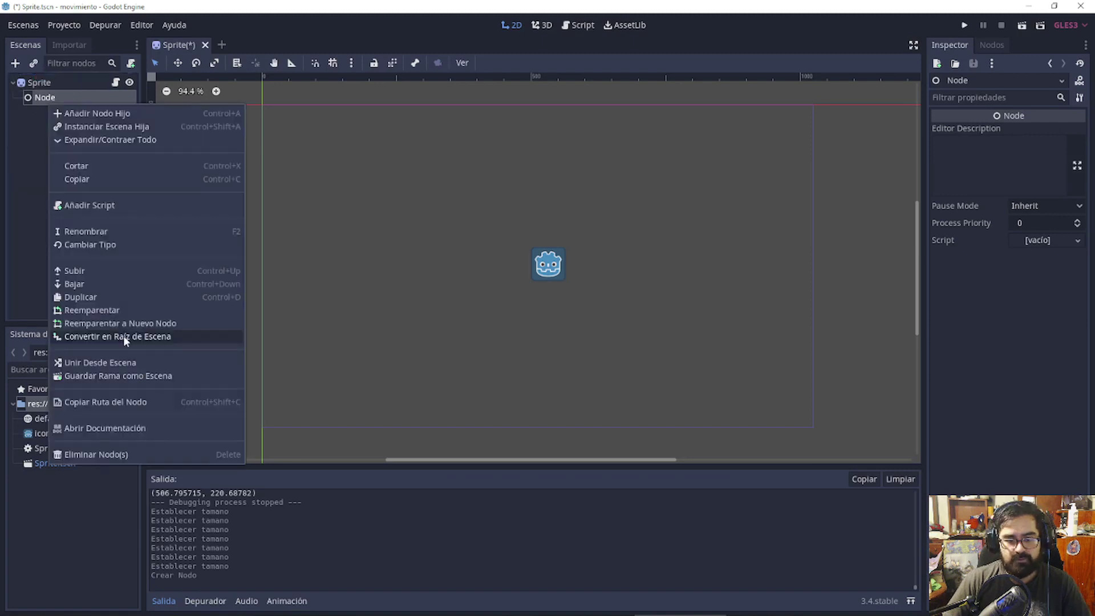
{"action": "left_click", "coordinate": [123, 336]}
{"action": "left_click", "coordinate": [36, 86]}
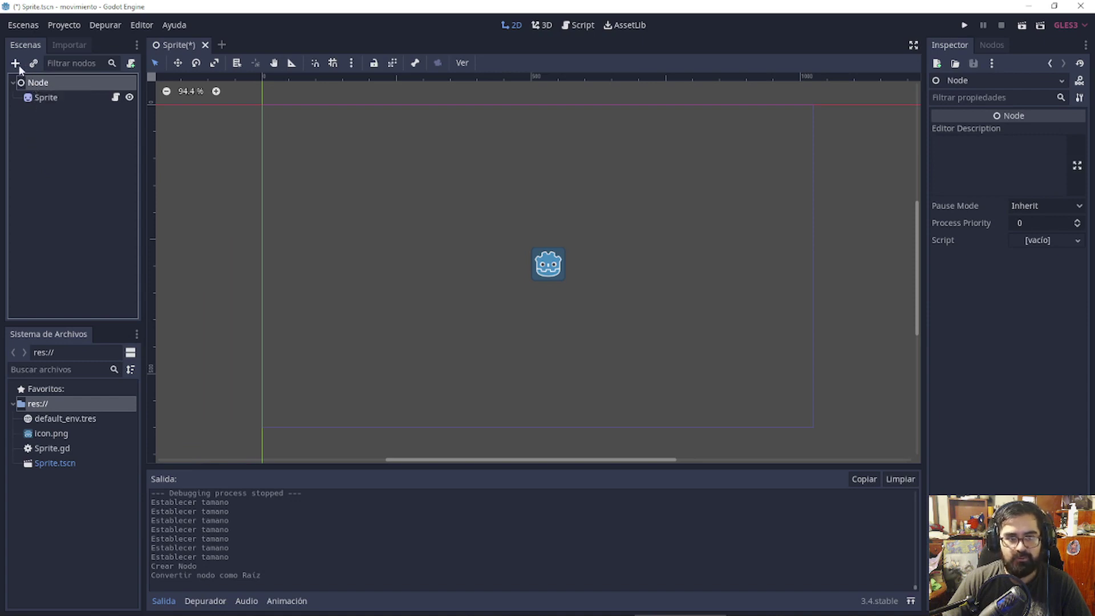
Add a Button child under Node, then resize it and place it below the Godot icon
{"action": "right_click", "coordinate": [31, 85]}
{"action": "left_click", "coordinate": [50, 92]}
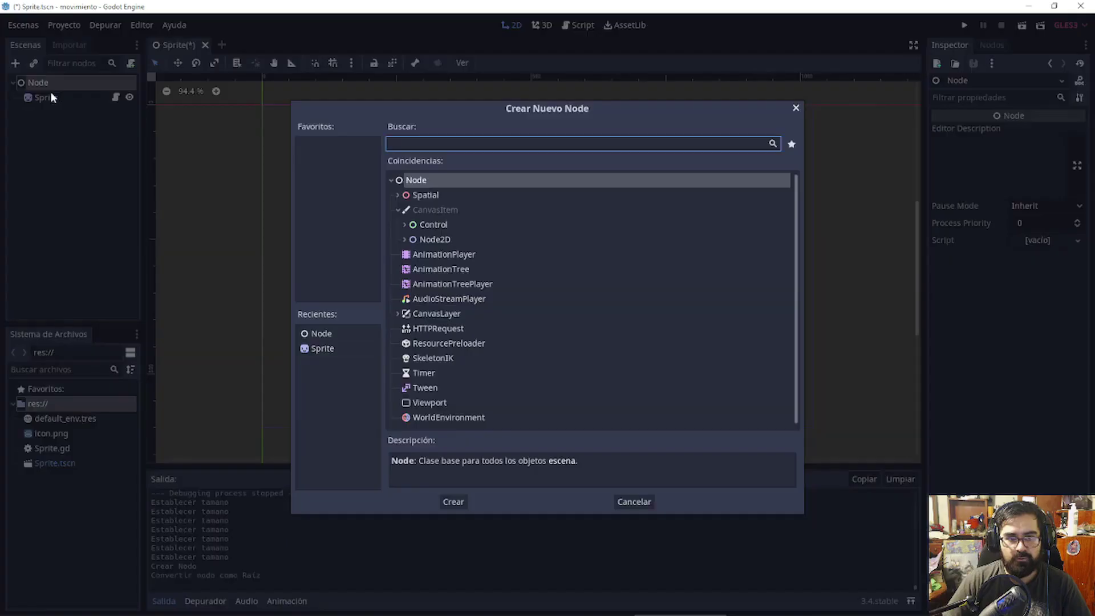
{"action": "type", "text": "butto"}
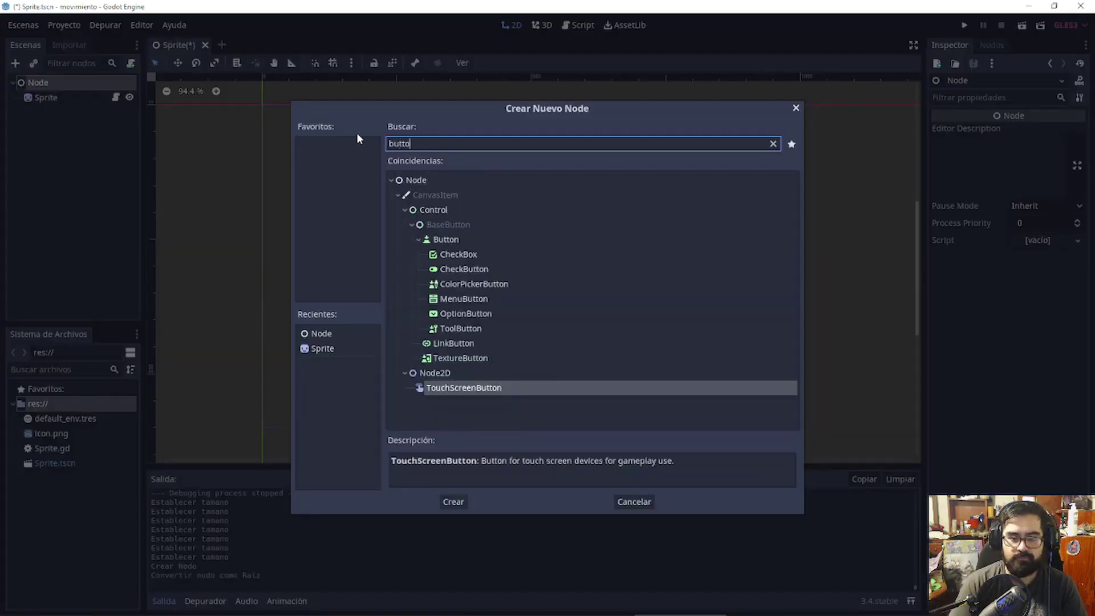
{"action": "left_click", "coordinate": [458, 239]}
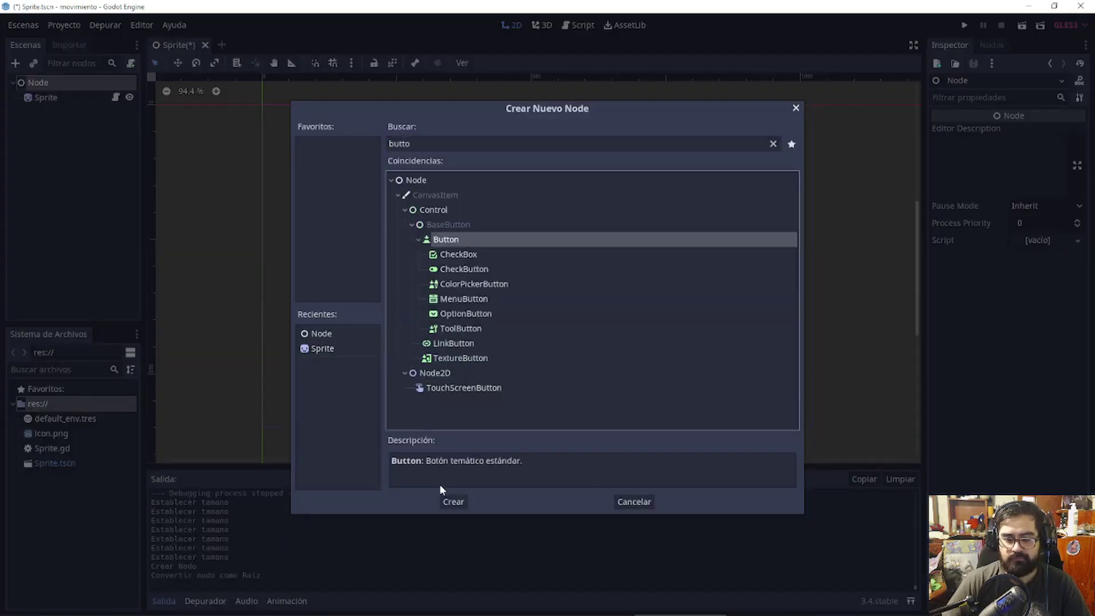
{"action": "left_click", "coordinate": [451, 501]}
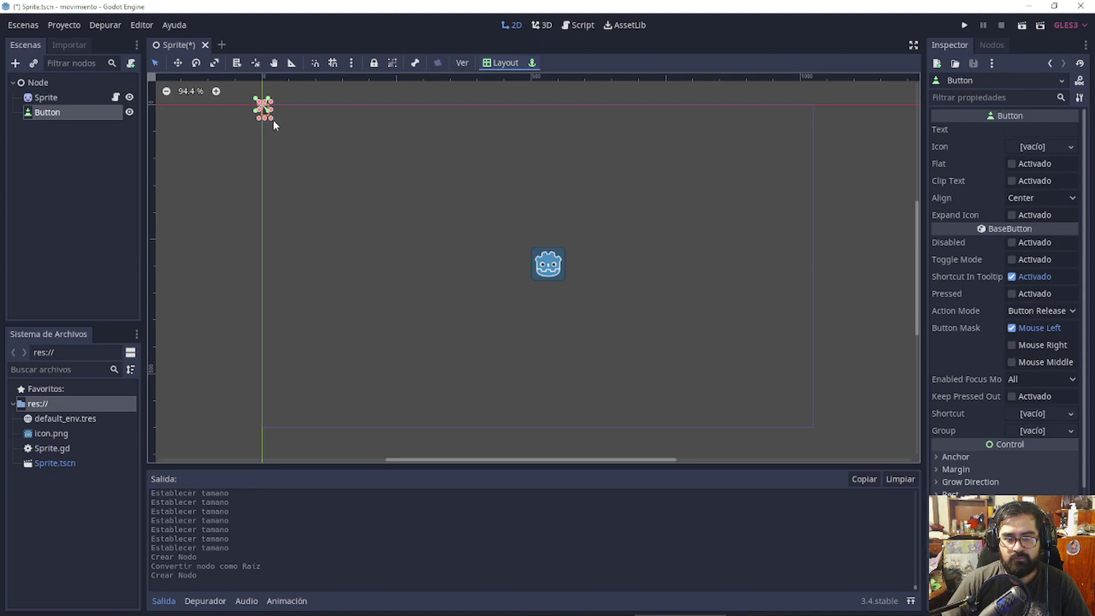
{"action": "mouse_move", "coordinate": [271, 123]}
{"action": "left_mouse_down"}
{"action": "mouse_move", "coordinate": [374, 138]}
{"action": "mouse_move", "coordinate": [577, 349]}
{"action": "mouse_move", "coordinate": [558, 365]}
{"action": "left_mouse_up"}
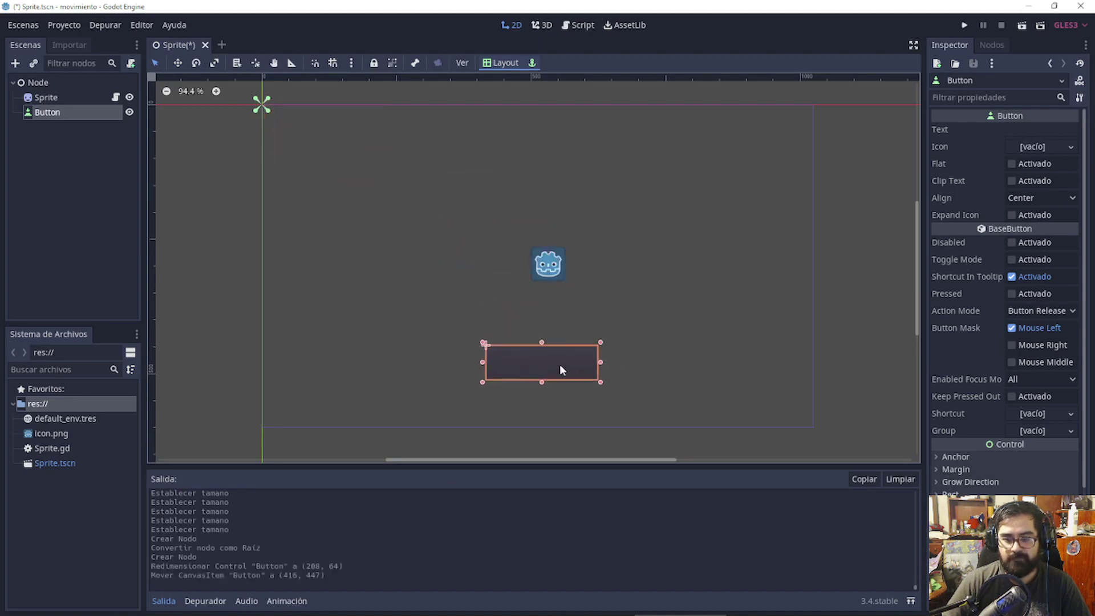
Anchor the Button at Centro Inferior and set its Text to PRESIONAME
{"action": "left_click", "coordinate": [500, 63]}
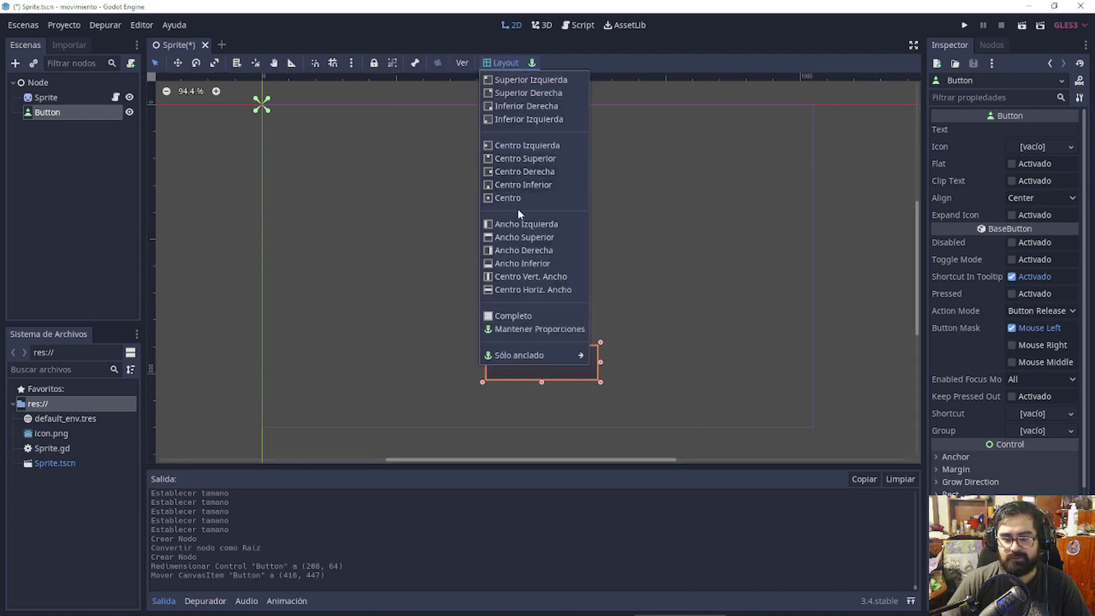
{"action": "left_click", "coordinate": [518, 185]}
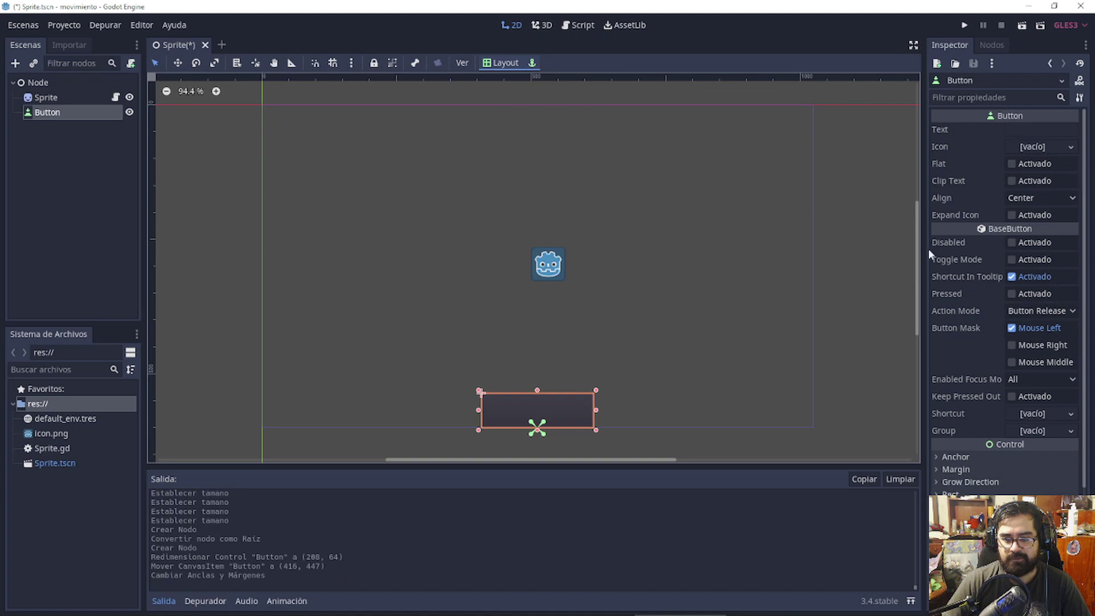
{"action": "left_click", "coordinate": [1068, 128]}
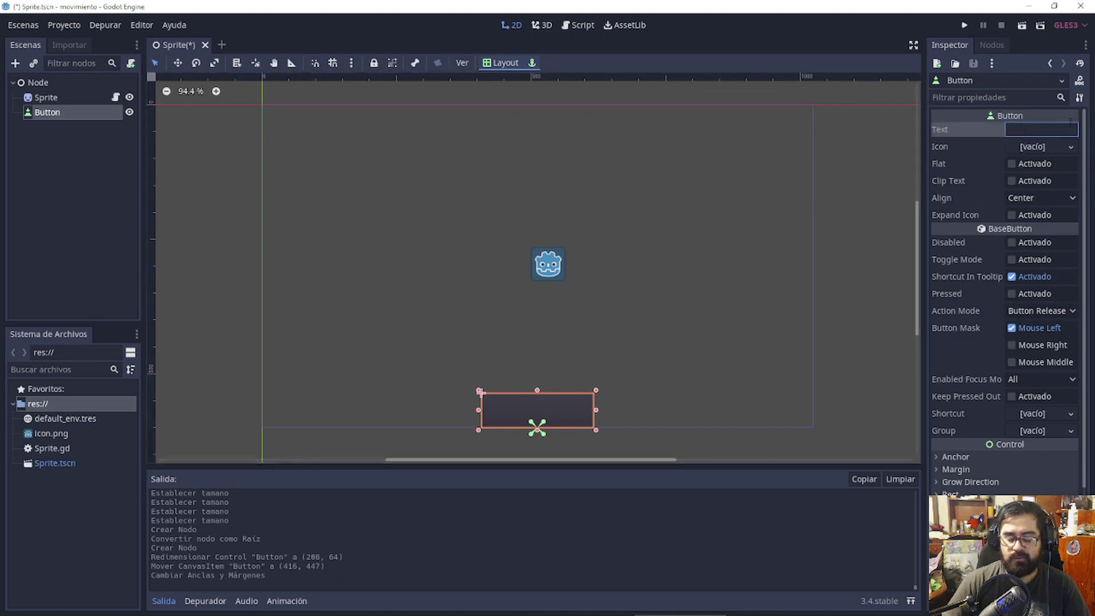
{"action": "type", "text": "P"}
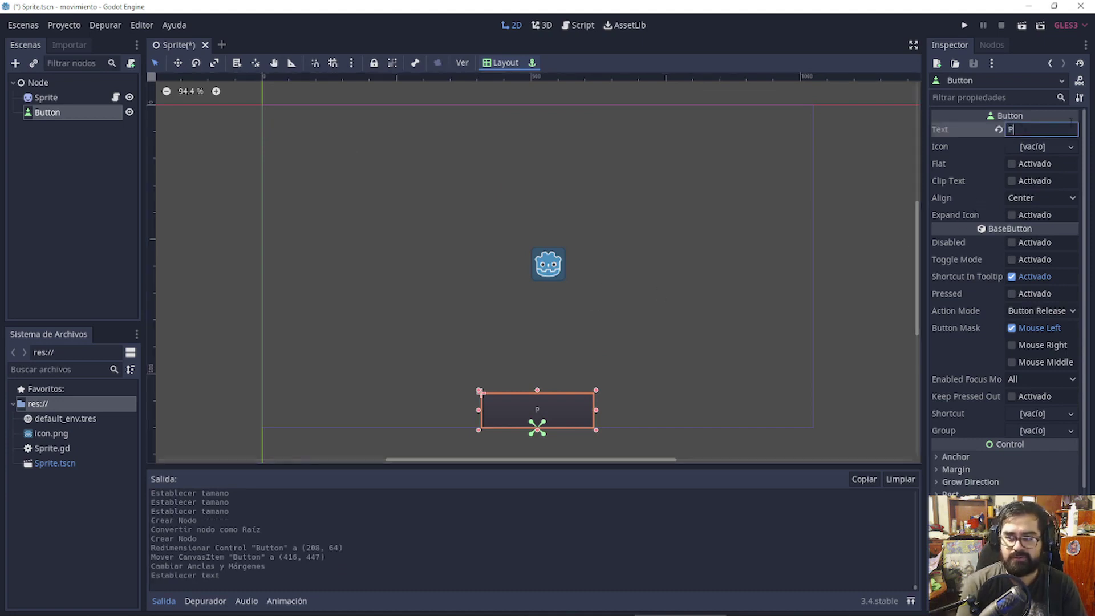
{"action": "type", "text": "RESIONAME"}
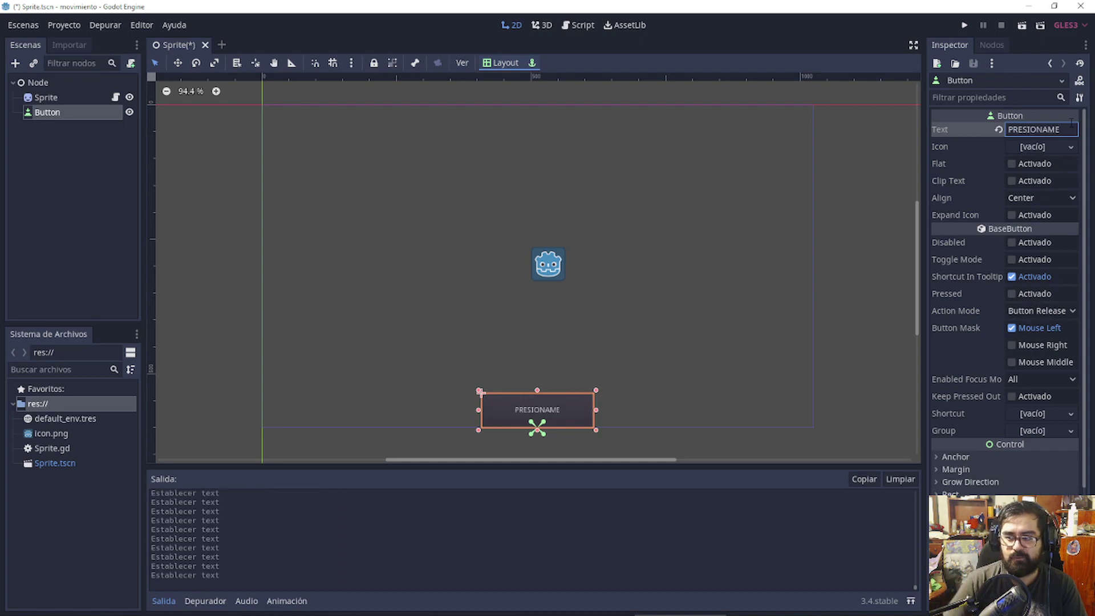
{"action": "key", "text": "Return"}
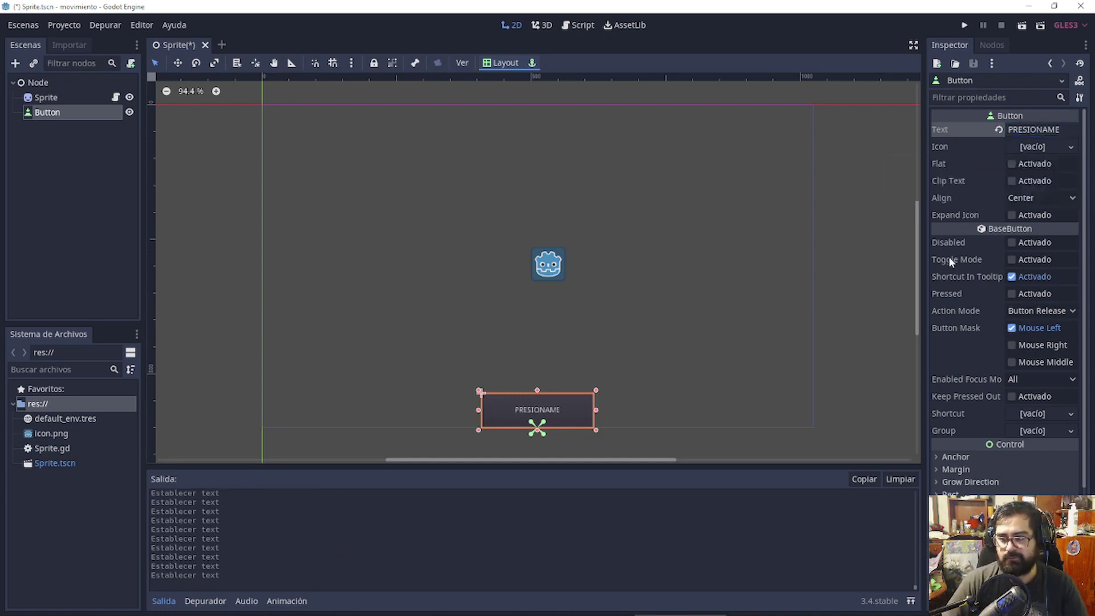
{"action": "scroll", "coordinate": [984, 341], "scroll_direction": "down", "scroll_amount": 3}
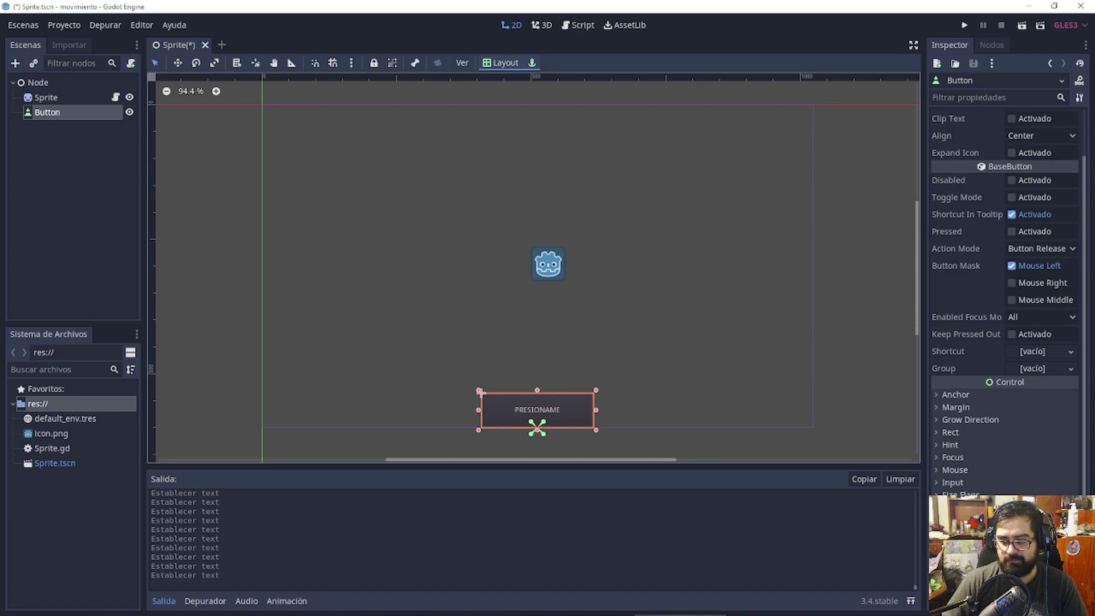
{"action": "scroll", "coordinate": [937, 458], "scroll_direction": "up", "scroll_amount": 3}
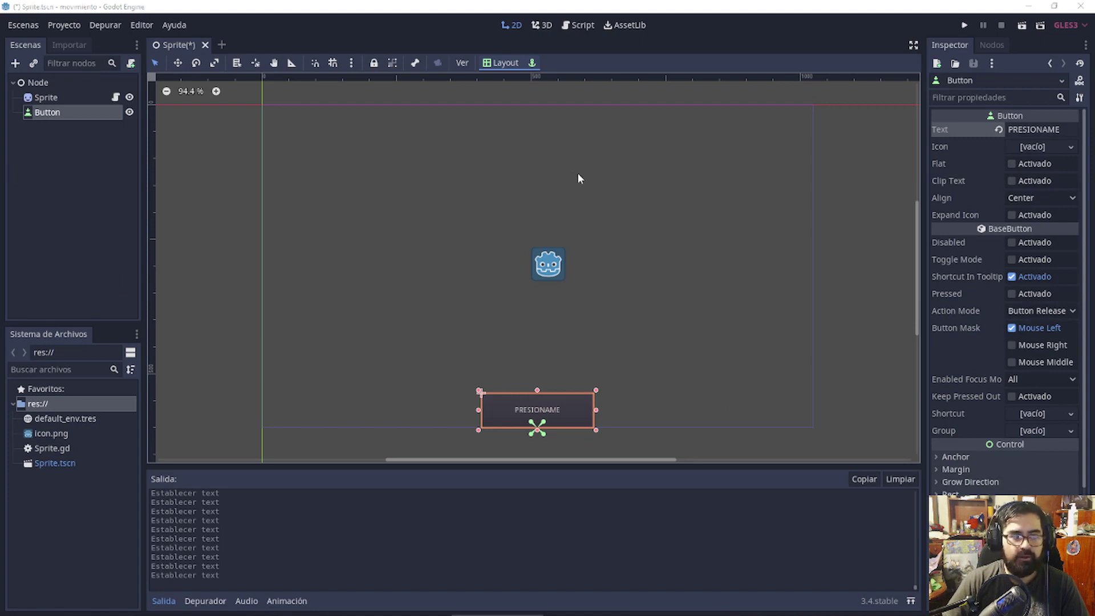
Open the Connect Signal dialog for the Button's pressed() signal
{"action": "left_click", "coordinate": [985, 44]}
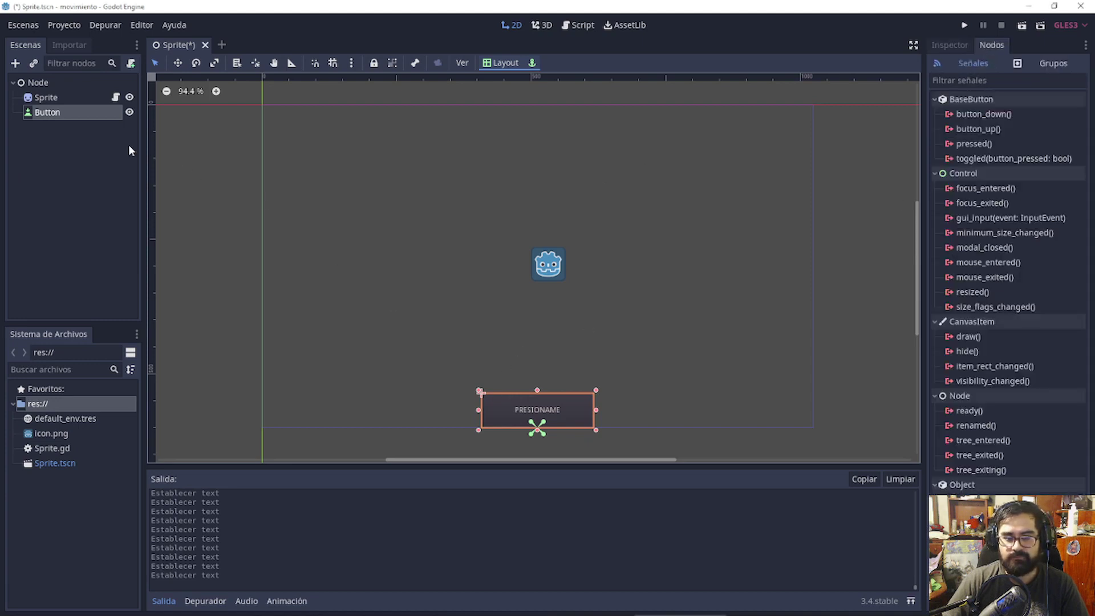
{"action": "left_click", "coordinate": [974, 146]}
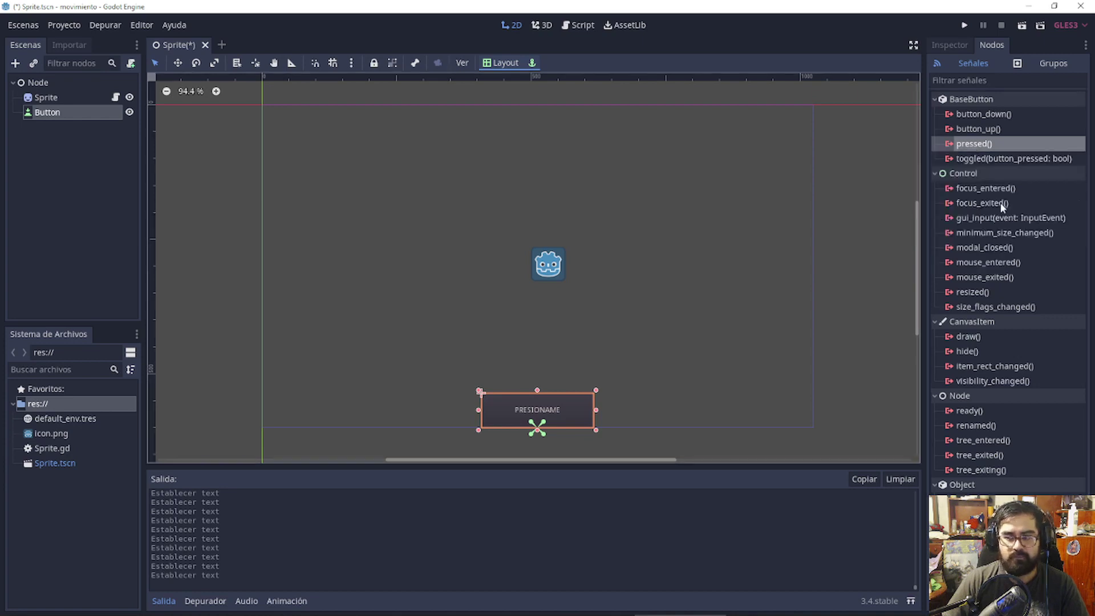
{"action": "mouse_move", "coordinate": [973, 148]}
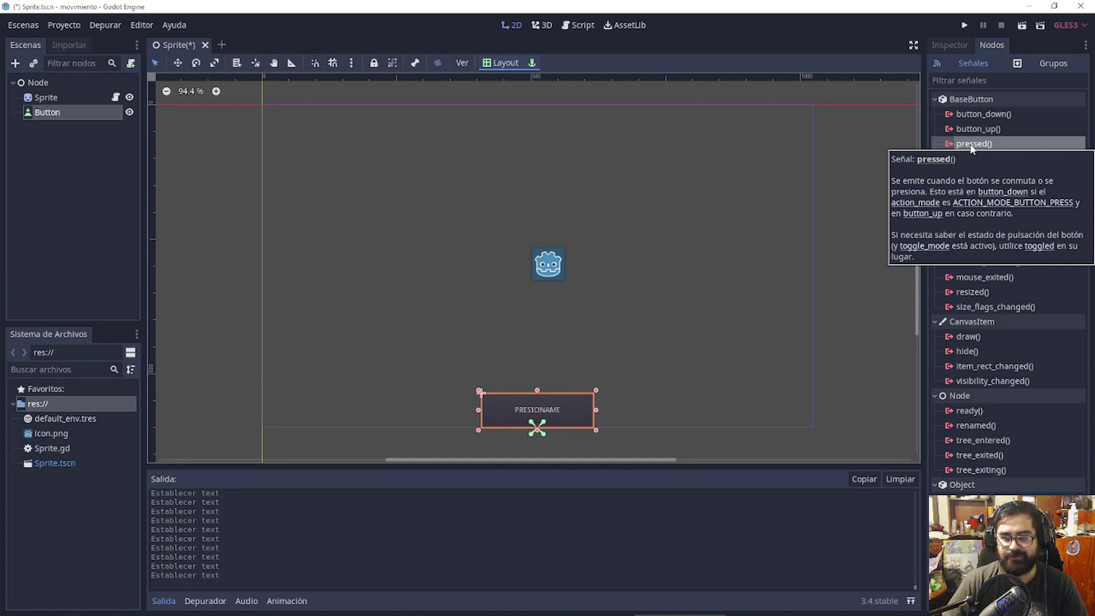
{"action": "double_click", "coordinate": [973, 144]}
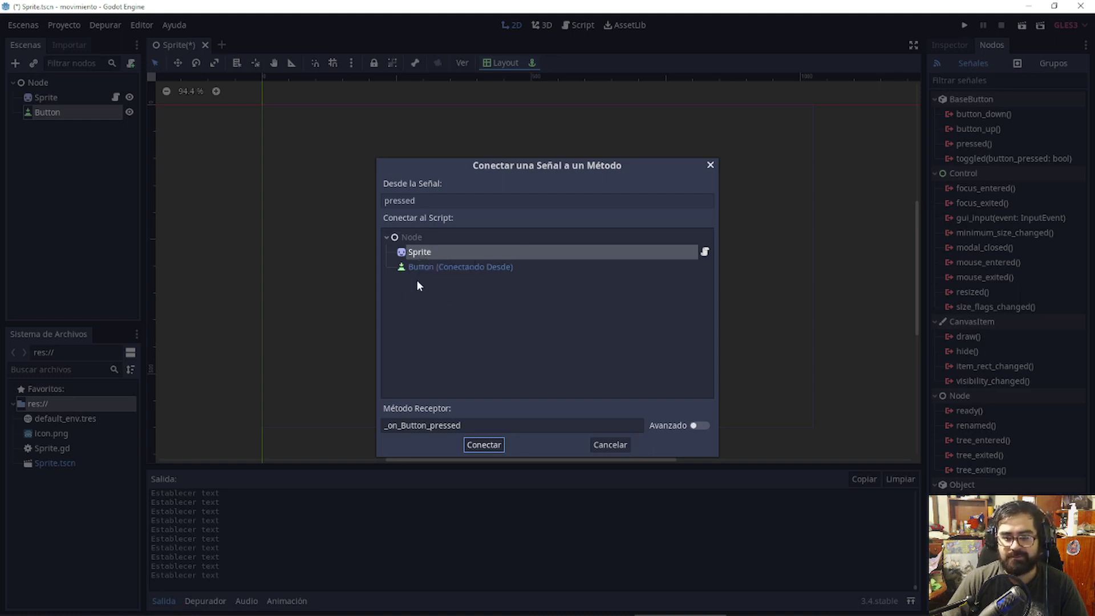
Connect pressed() to Sprite's _on_Button_pressed, then review the function's signal connections
{"action": "left_click", "coordinate": [417, 258]}
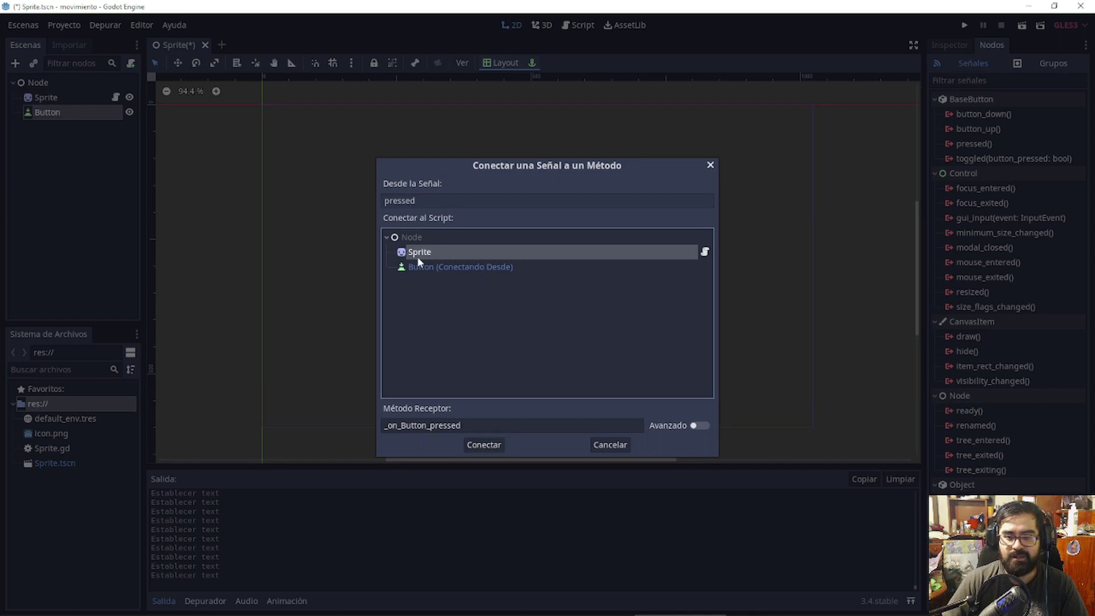
{"action": "left_click", "coordinate": [478, 446]}
{"action": "left_click", "coordinate": [475, 443]}
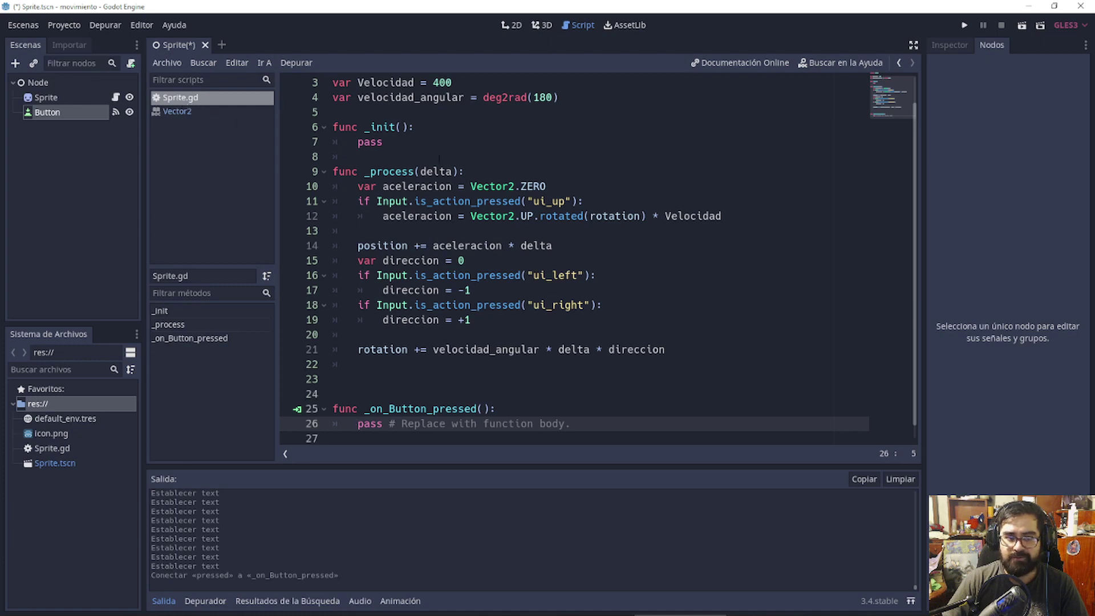
{"action": "scroll", "coordinate": [598, 259], "scroll_direction": "down", "scroll_amount": 1}
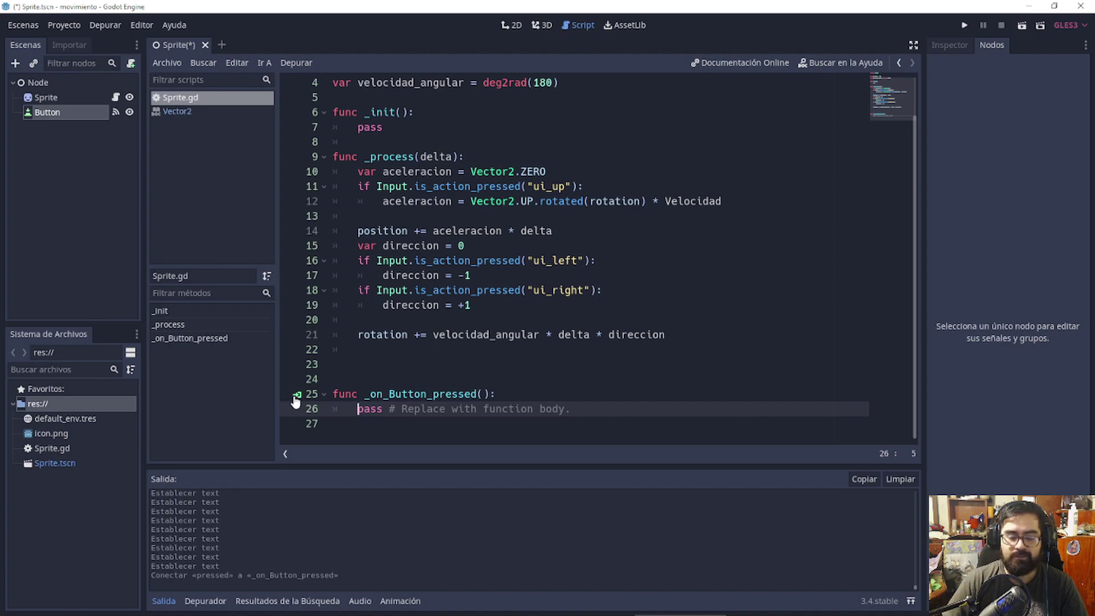
{"action": "left_click", "coordinate": [297, 395]}
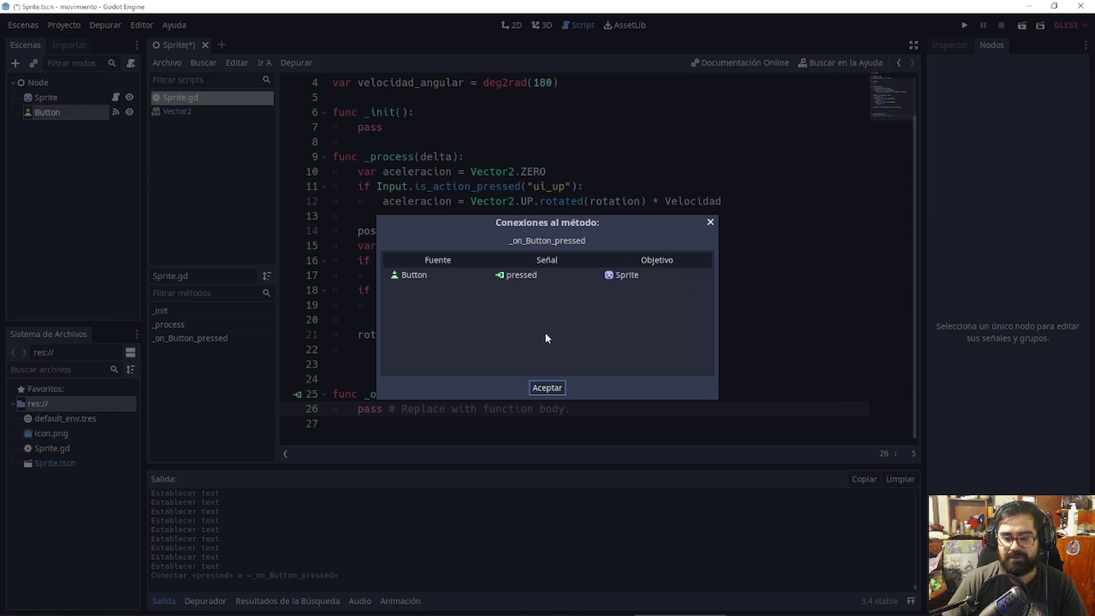
{"action": "left_click", "coordinate": [546, 389]}
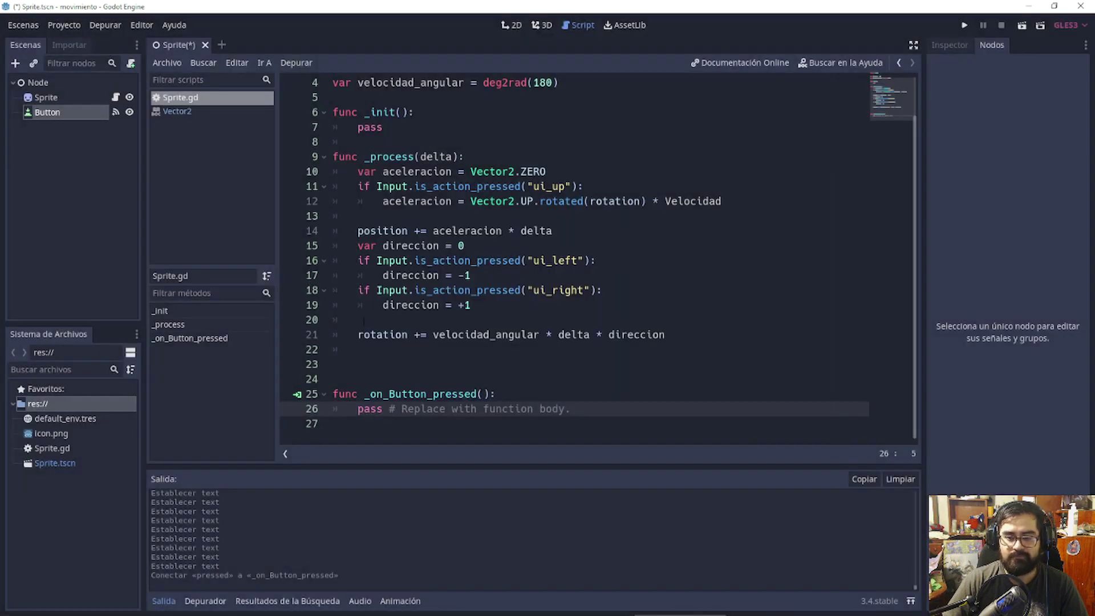
Check that the Button's pressed() signal is now connected in the Node tab
{"action": "left_click", "coordinate": [39, 100]}
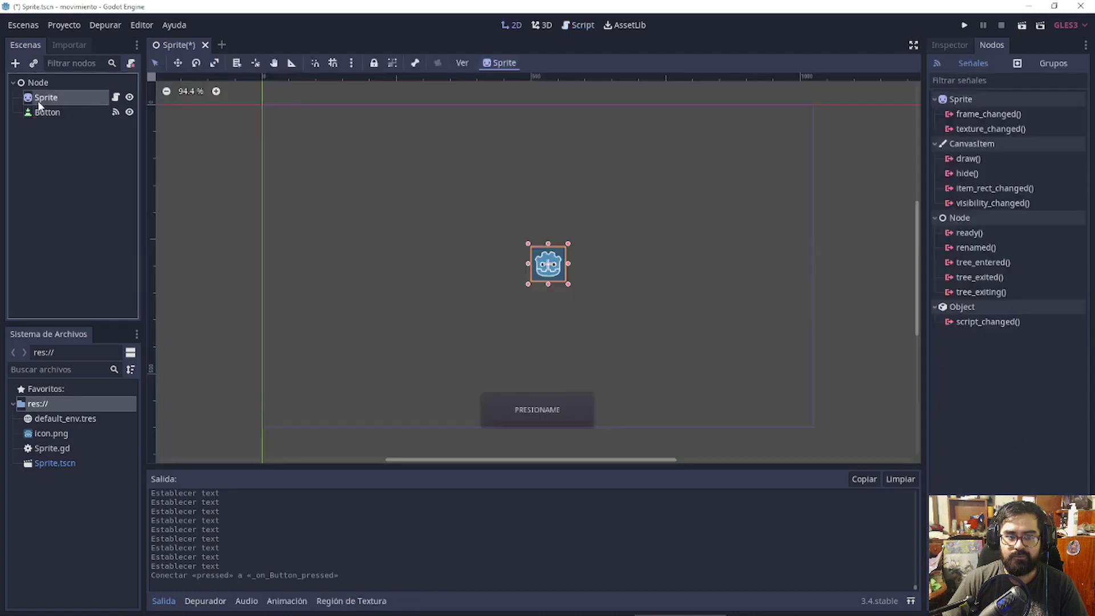
{"action": "left_click", "coordinate": [42, 113]}
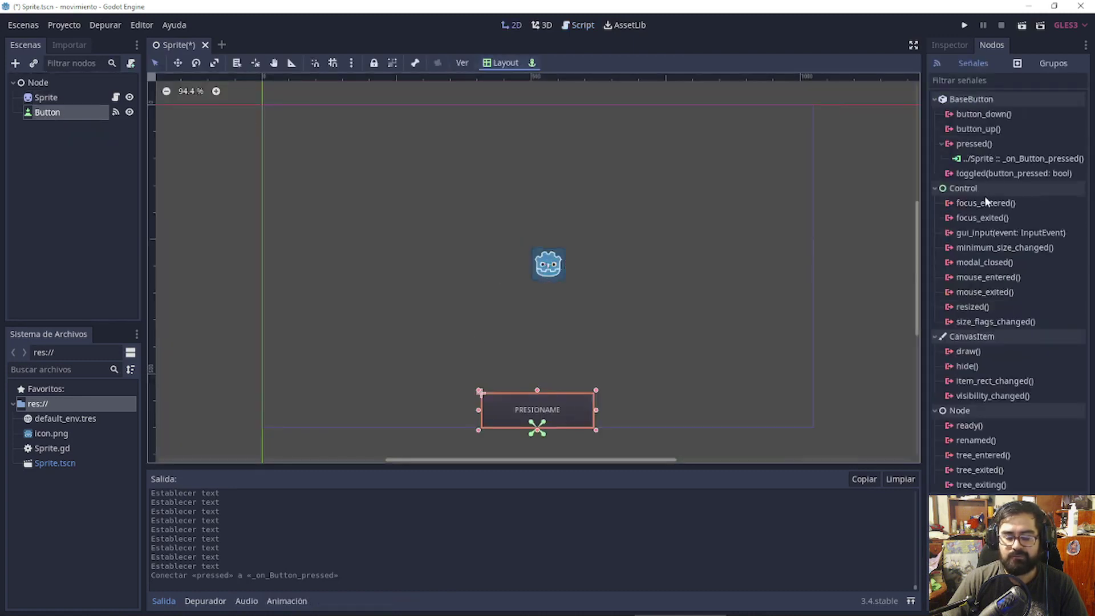
{"action": "left_click", "coordinate": [976, 145]}
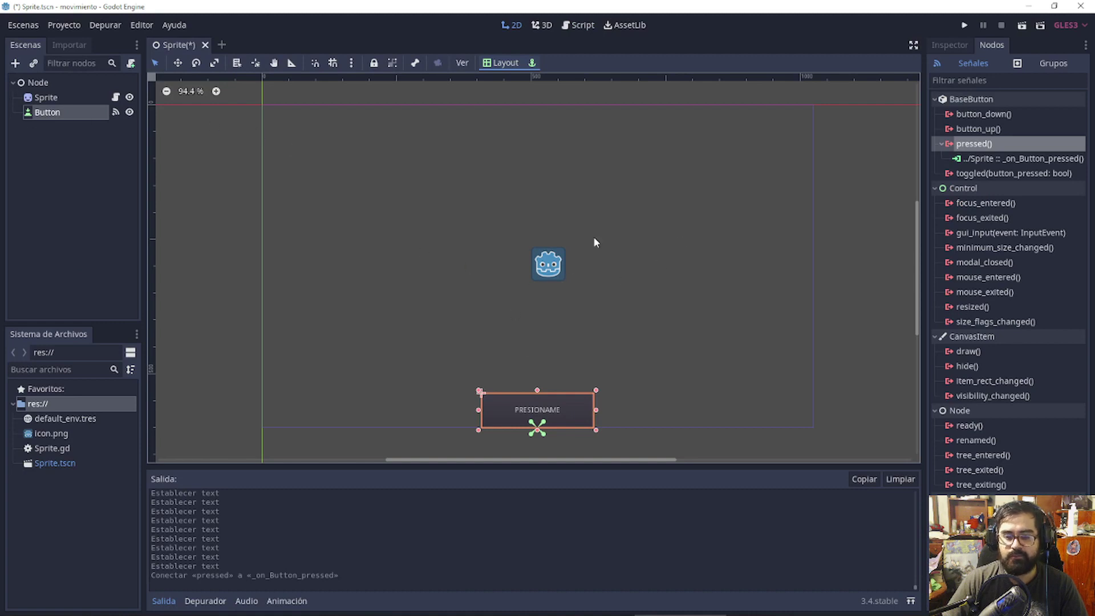
Highlight the pressed, Button and _on parts of _on_Button_pressed in Sprite's script, then reselect Button
{"action": "left_click", "coordinate": [74, 97]}
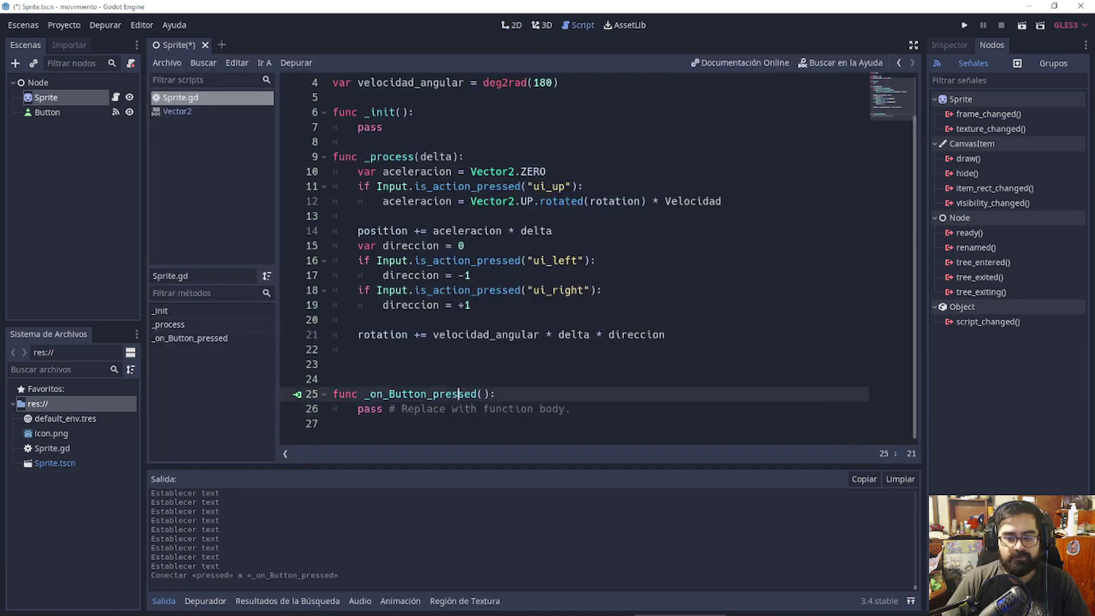
{"action": "left_click", "coordinate": [452, 393]}
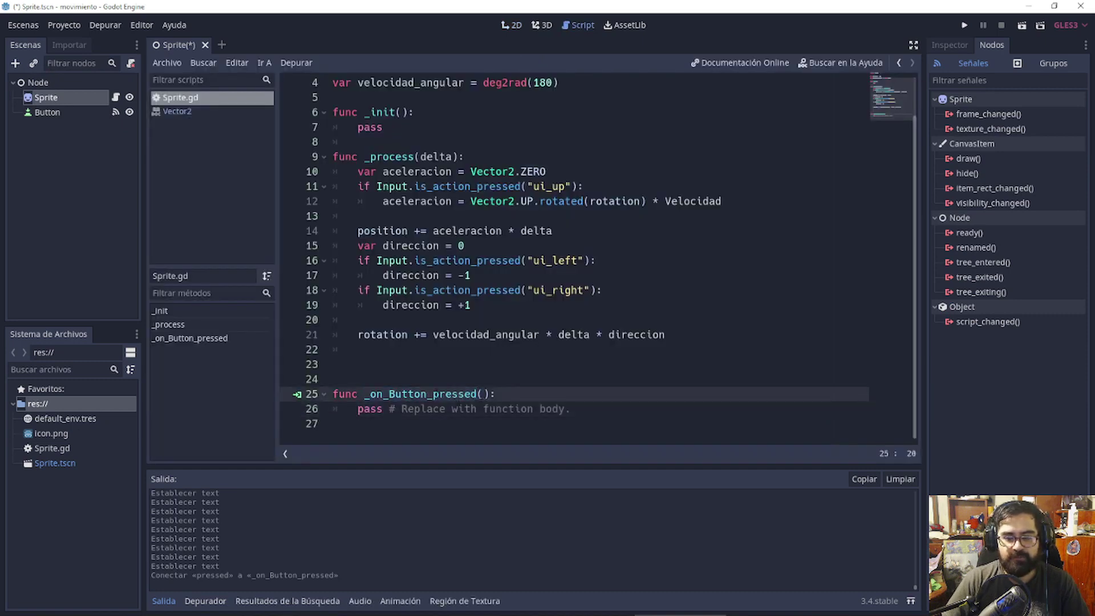
{"action": "left_click_drag", "start_coordinate": [433, 393], "coordinate": [478, 393]}
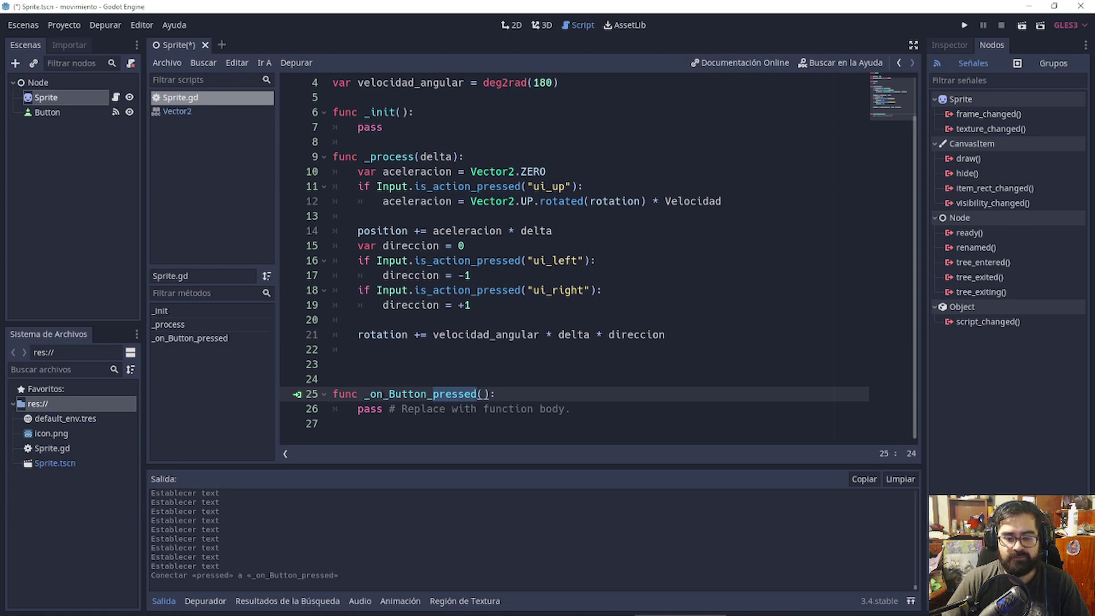
{"action": "left_click_drag", "start_coordinate": [389, 394], "coordinate": [428, 394]}
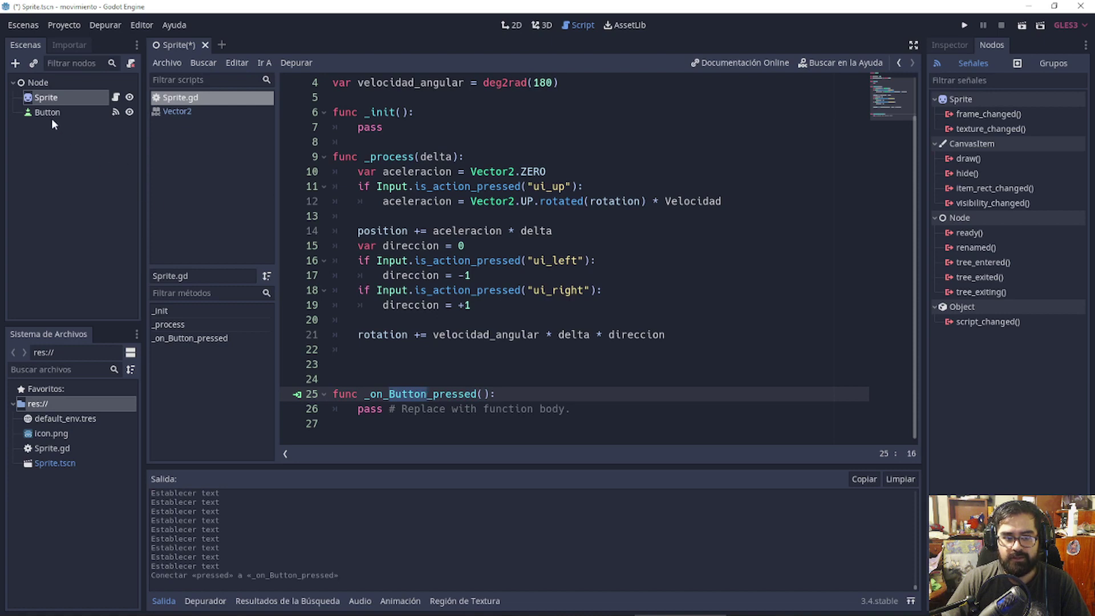
{"action": "left_click_drag", "start_coordinate": [364, 393], "coordinate": [382, 394]}
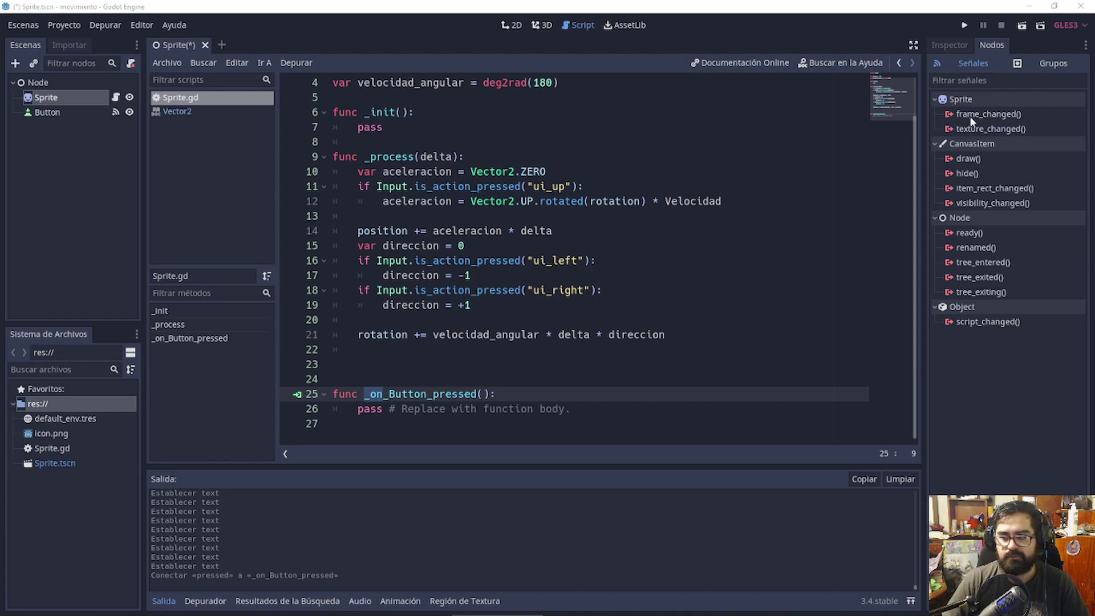
{"action": "left_click", "coordinate": [48, 112]}
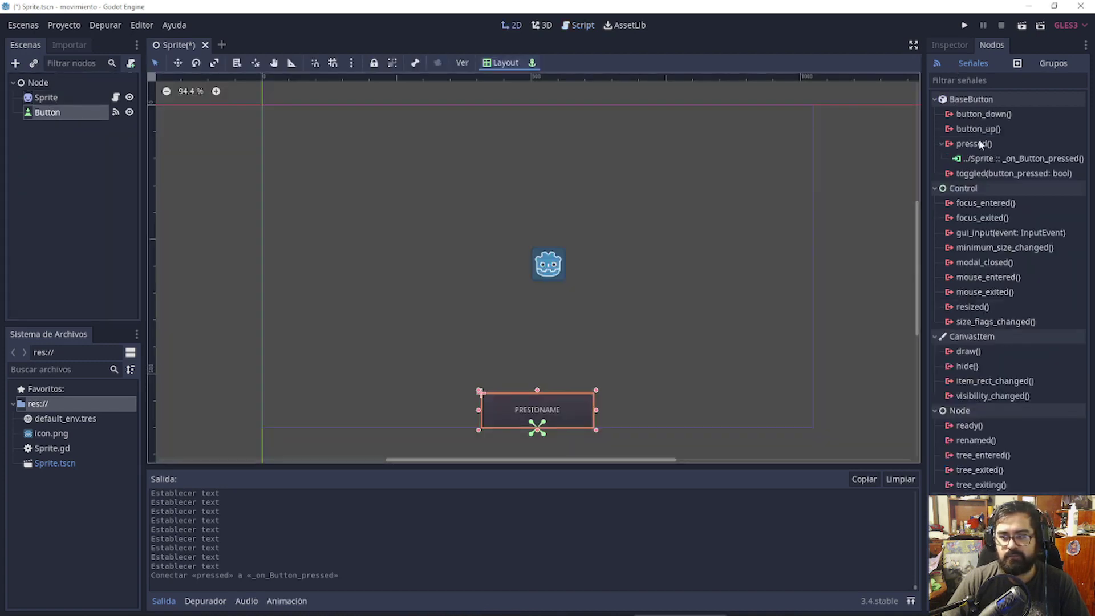
Start a button_down connection, view the Advanced extra-argument types, then cancel without connecting
{"action": "double_click", "coordinate": [982, 114]}
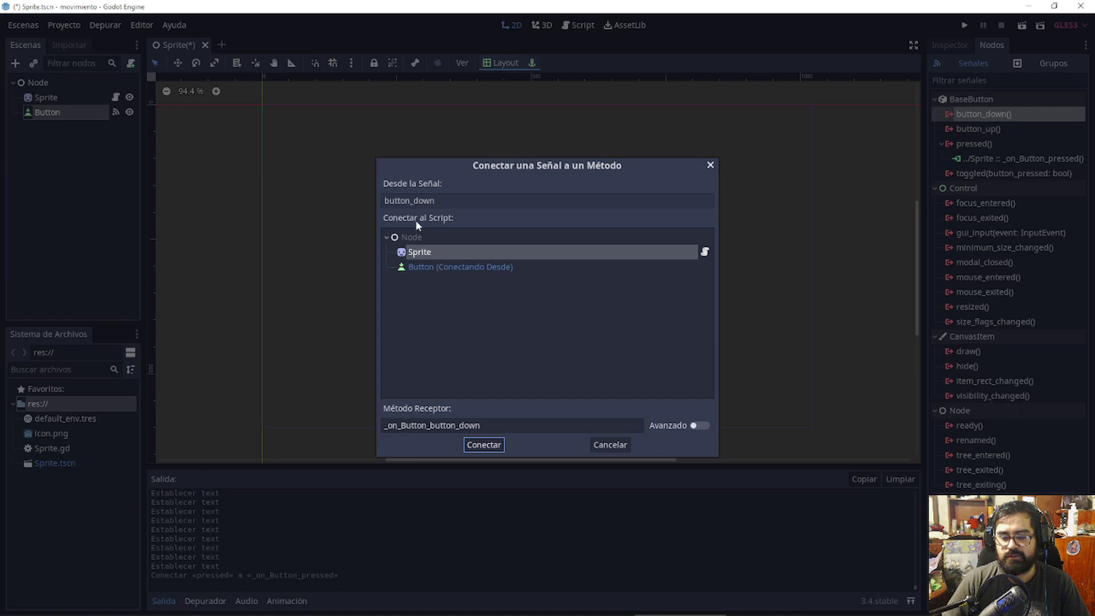
{"action": "left_click", "coordinate": [699, 426]}
{"action": "left_click", "coordinate": [627, 202]}
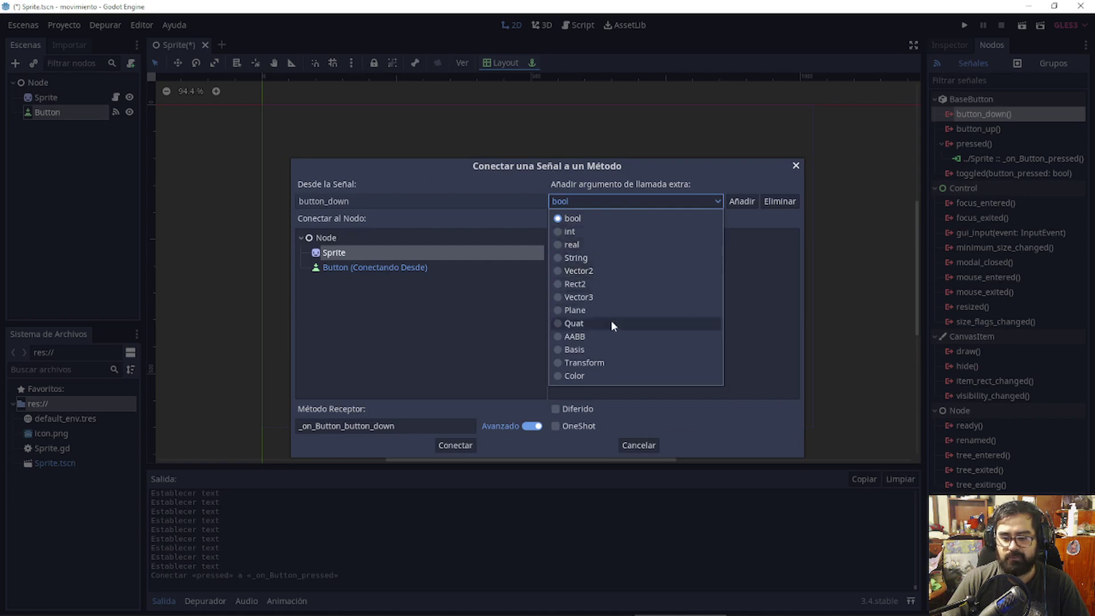
{"action": "left_click", "coordinate": [768, 288]}
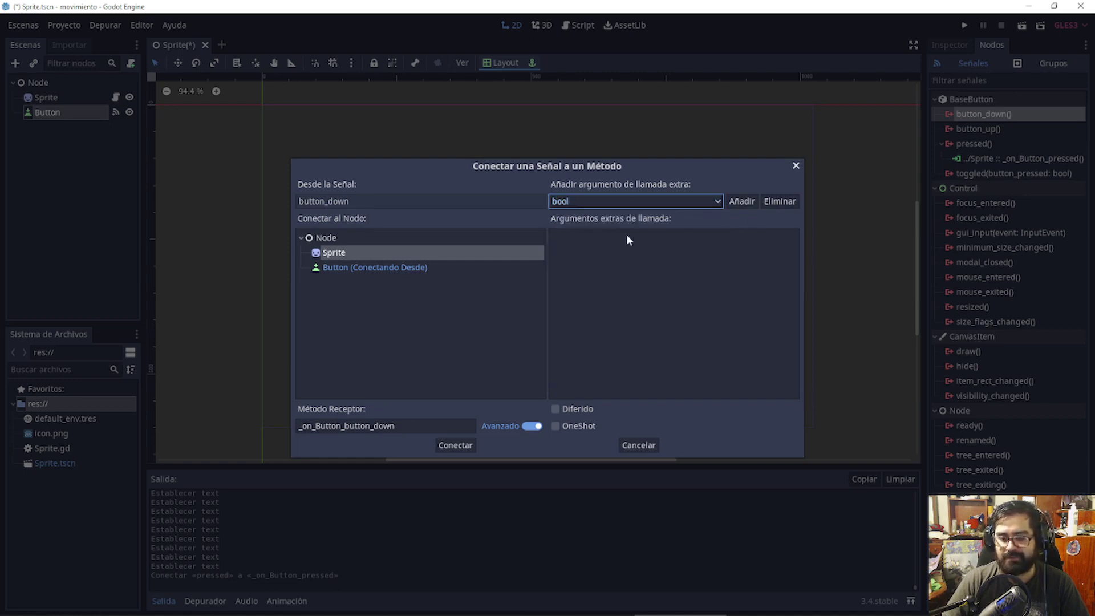
{"action": "left_click", "coordinate": [638, 446]}
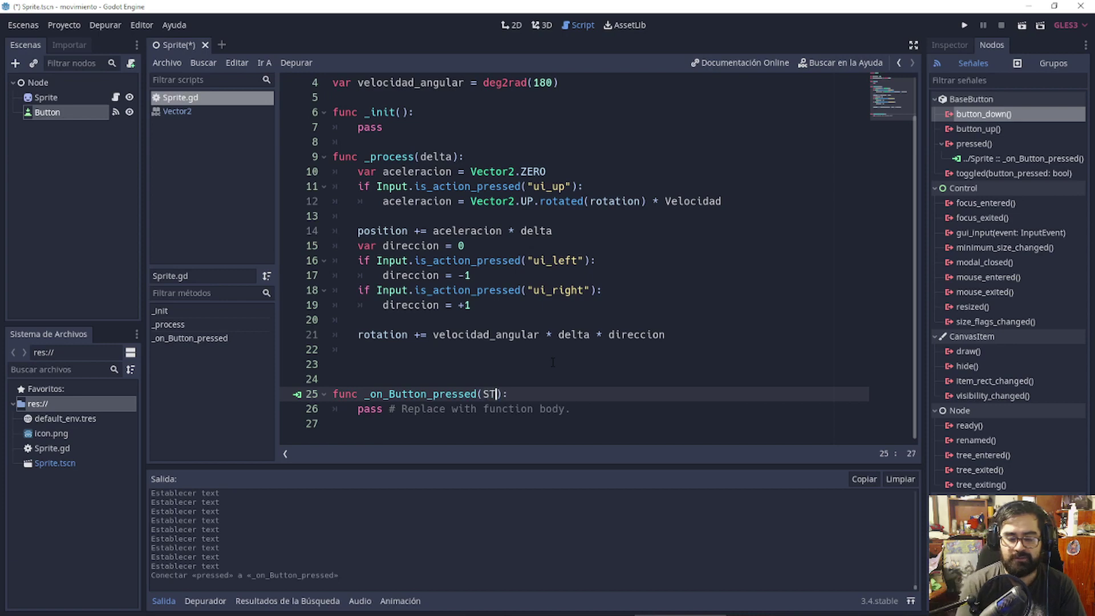
Type and delete a trial parameter in _on_Button_pressed(), then save and run the game with F5
{"action": "type", "text": "str asf"}
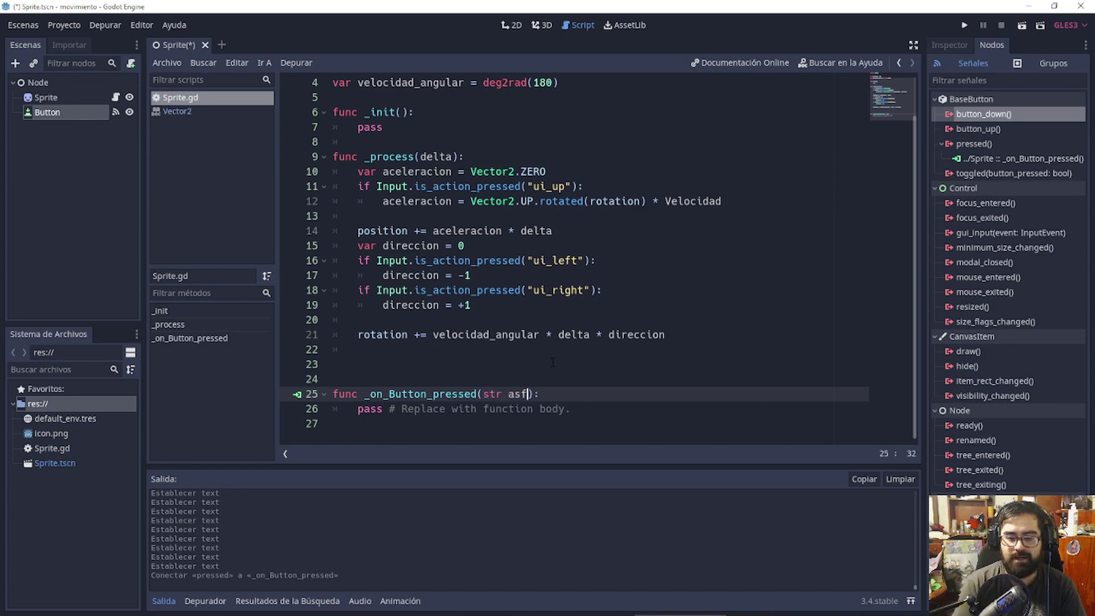
{"action": "key", "text": "BackSpace"}
{"action": "key", "text": "BackSpace"}
{"action": "key", "text": "BackSpace"}
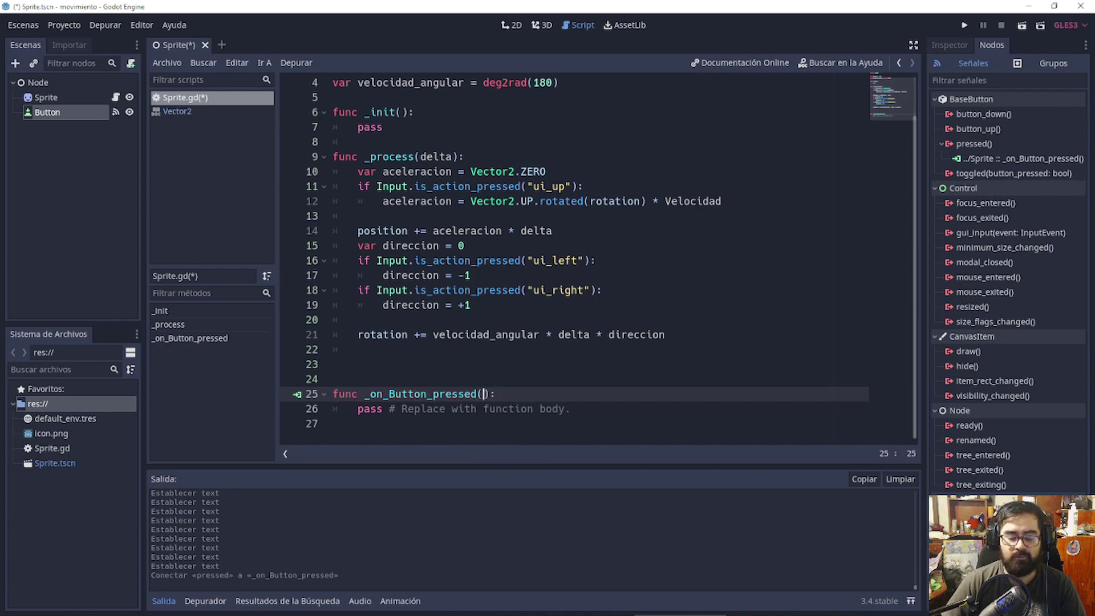
{"action": "key", "text": "F5"}
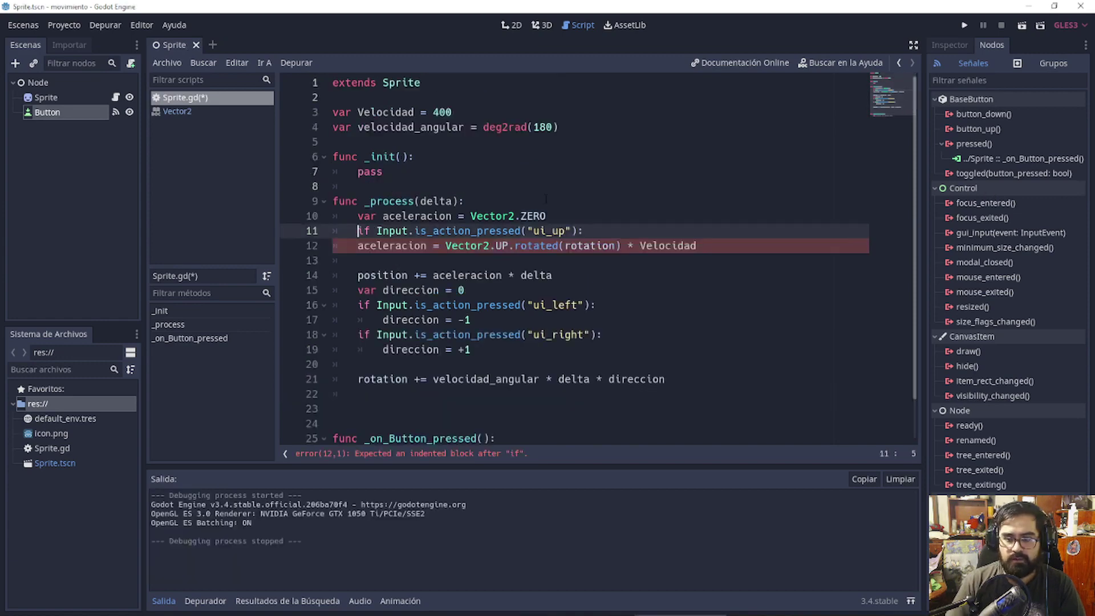
{"action": "key", "text": "F5"}
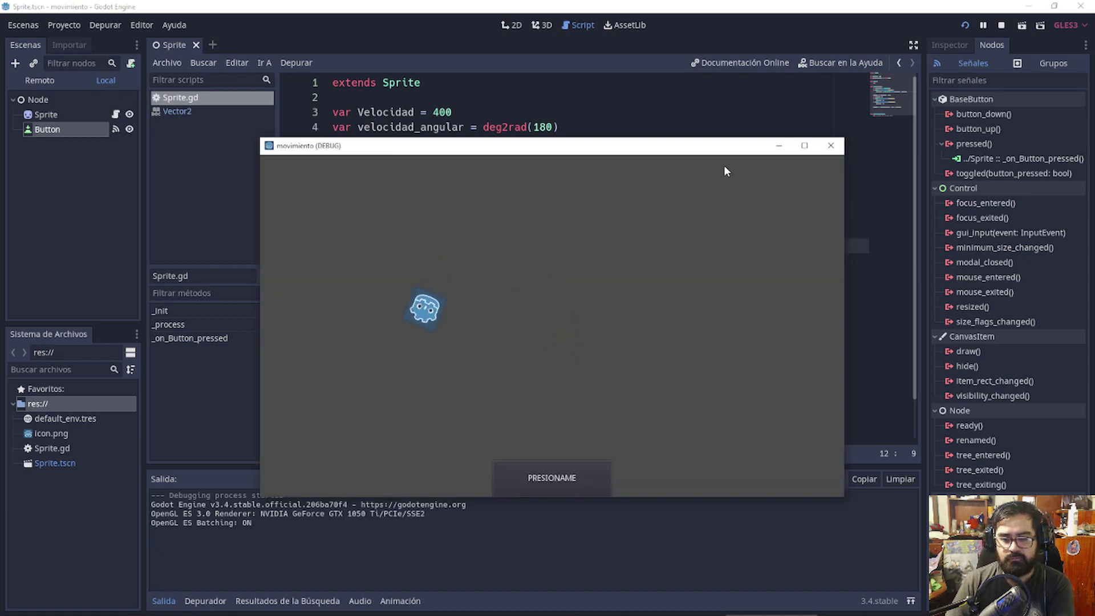
With the game closed, comment out the ui_up check and unindent line 12
{"action": "left_click", "coordinate": [827, 149]}
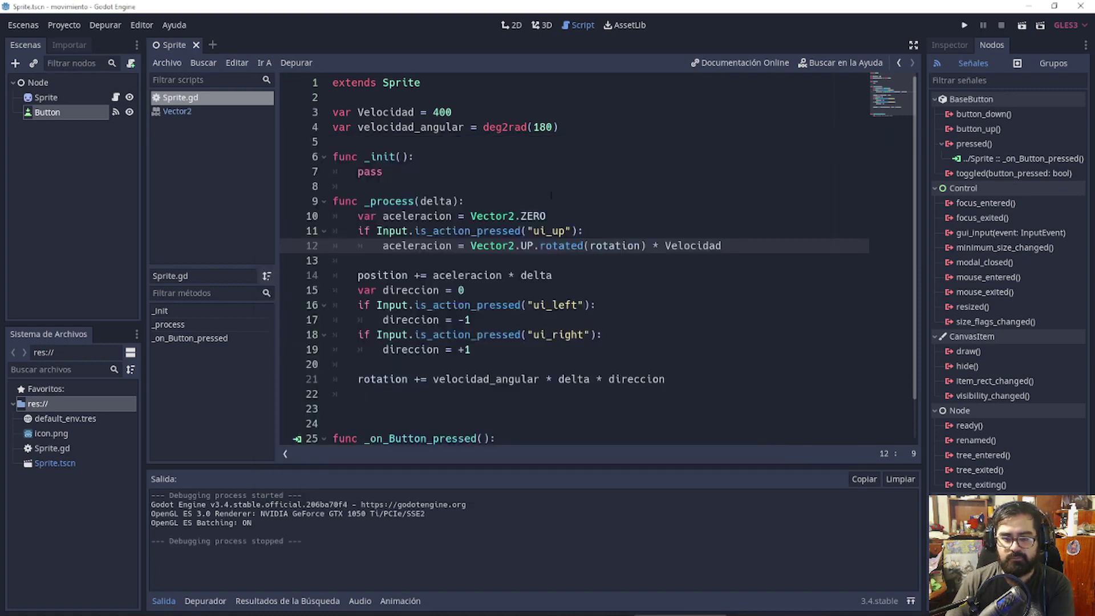
{"action": "scroll", "coordinate": [439, 258], "scroll_direction": "down", "scroll_amount": 1}
{"action": "scroll", "coordinate": [439, 257], "scroll_direction": "up", "scroll_amount": 1}
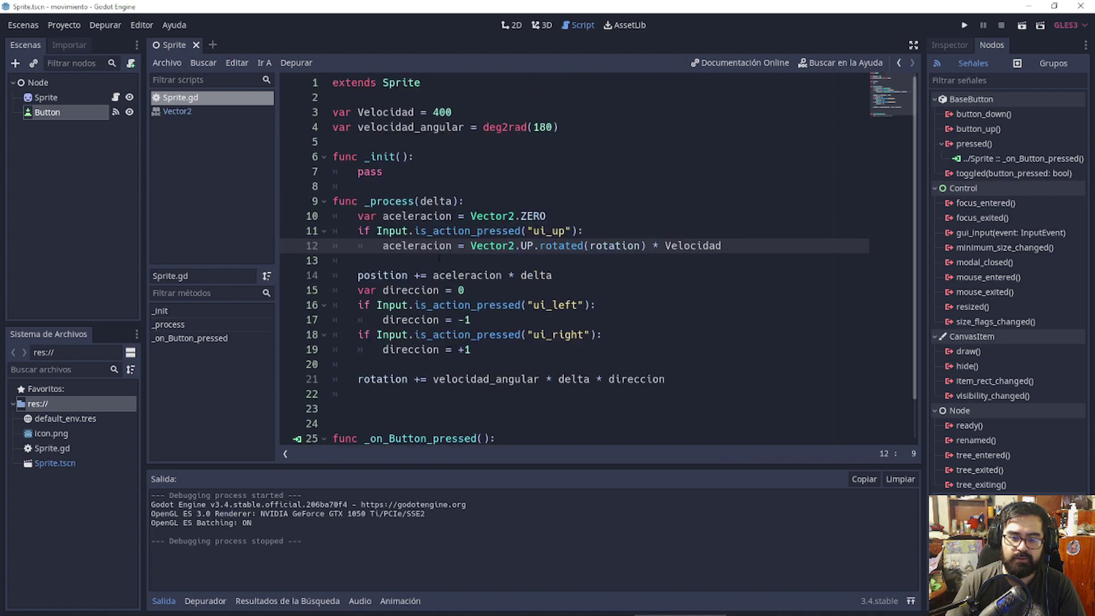
{"action": "key", "text": "Up"}
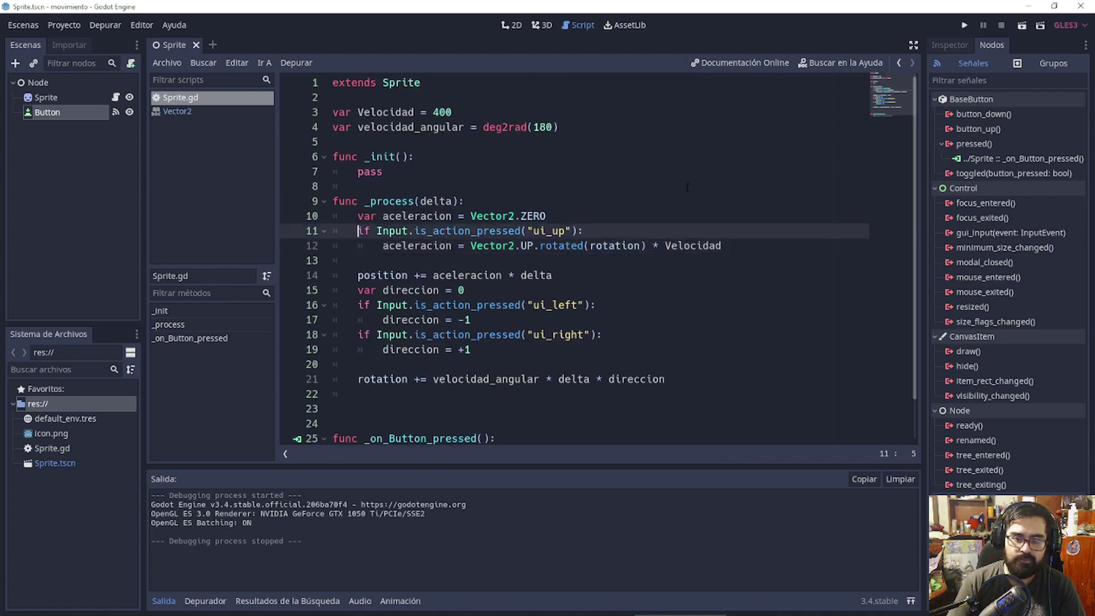
{"action": "type", "text": "#"}
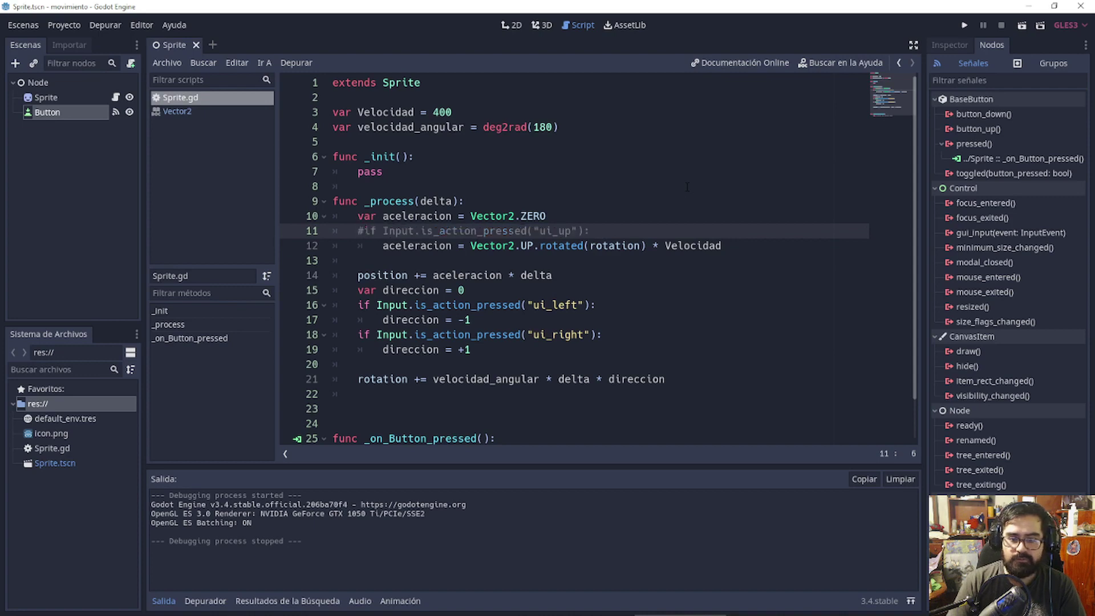
{"action": "key", "text": "Down"}
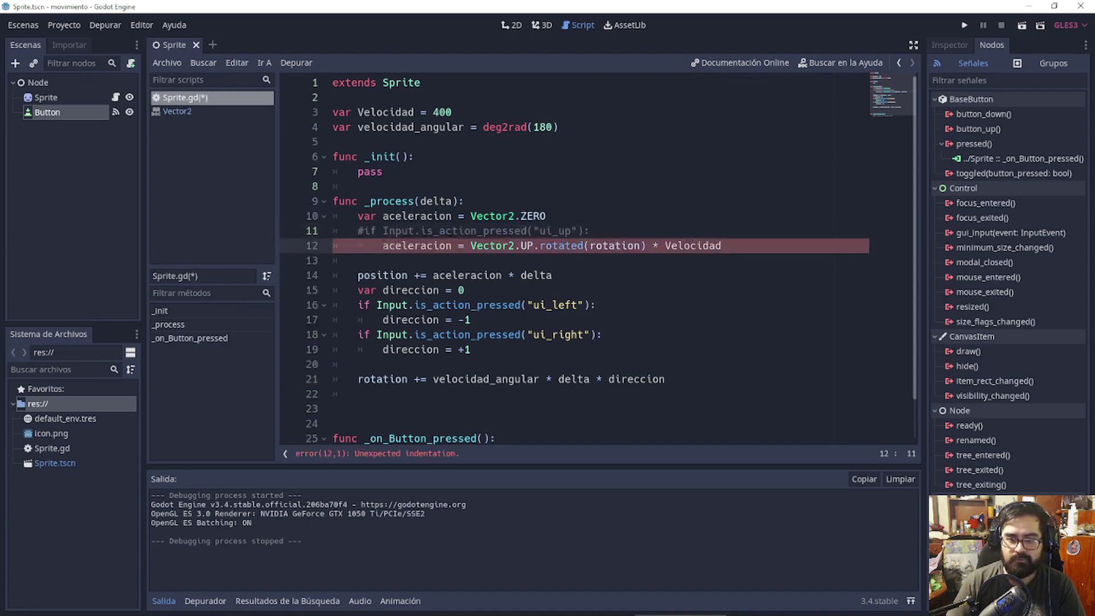
{"action": "key", "text": "BackSpace"}
Comment out the var direccion line and the ui_left and ui_right checks, lines 15–19
{"action": "left_click", "coordinate": [358, 275]}
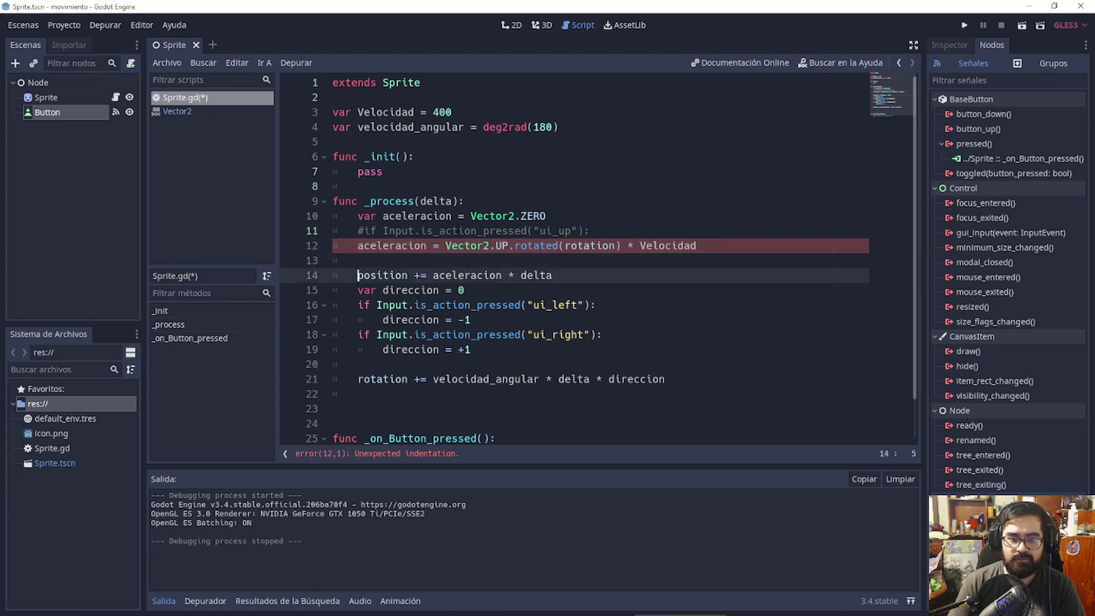
{"action": "key", "text": "Down"}
{"action": "key", "text": "Down"}
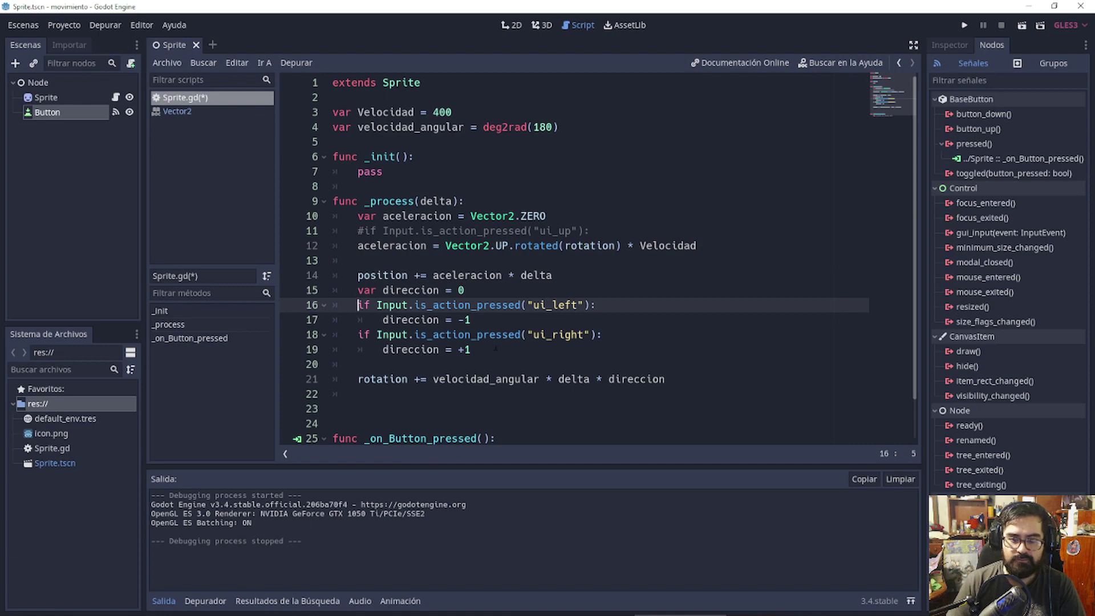
{"action": "left_click_drag", "start_coordinate": [495, 348], "coordinate": [350, 291]}
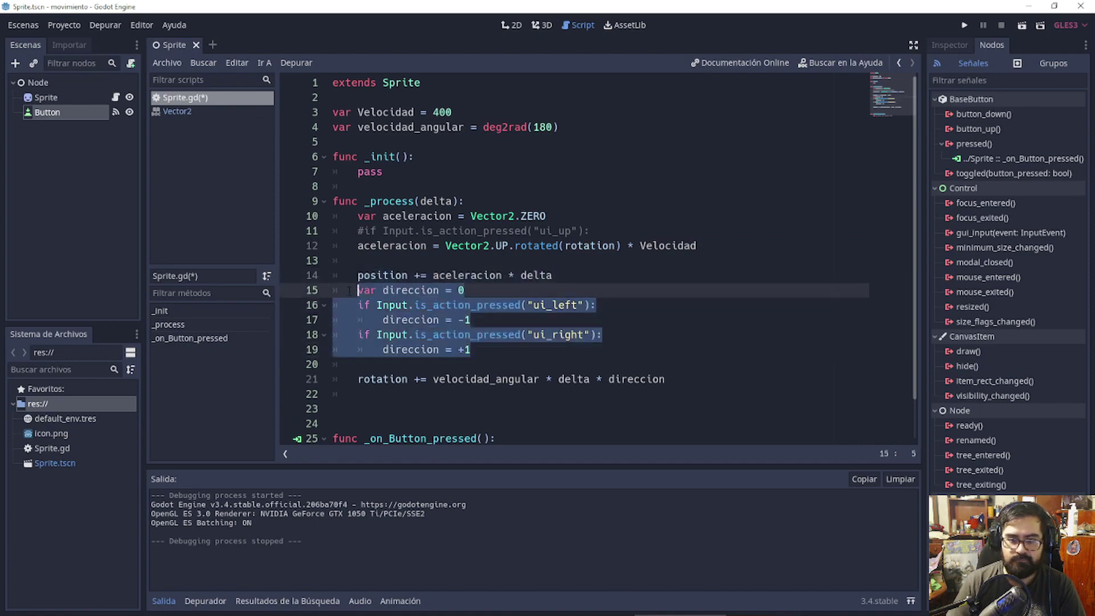
{"action": "key", "text": "ctrl+x"}
{"action": "key", "text": "ctrl+v"}
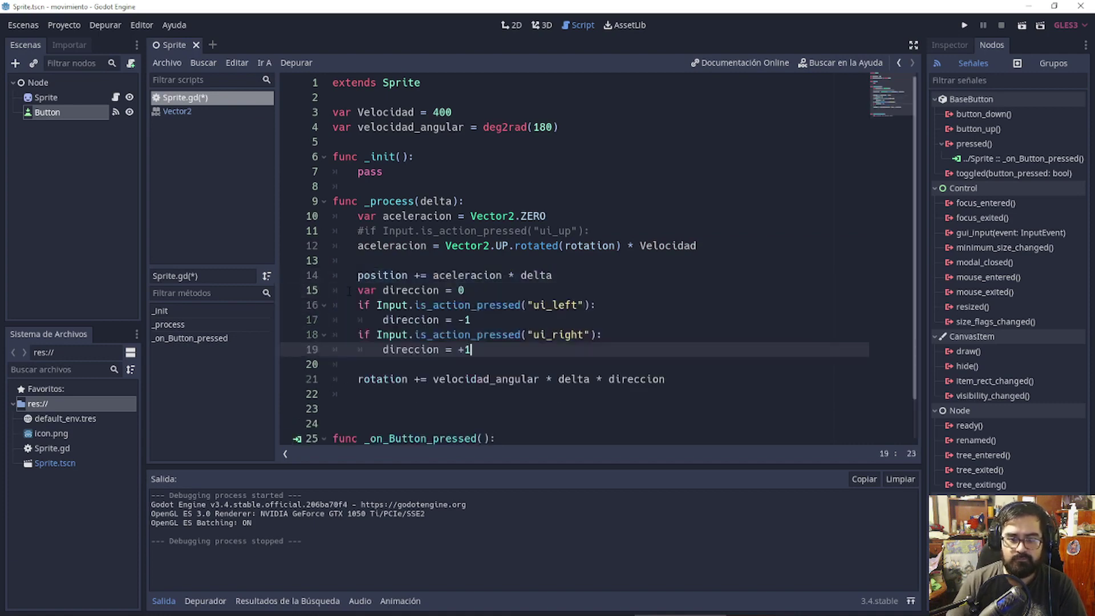
{"action": "left_click", "coordinate": [350, 291]}
{"action": "type", "text": "#"}
{"action": "left_click", "coordinate": [350, 304]}
{"action": "type", "text": "#"}
{"action": "left_click", "coordinate": [349, 319]}
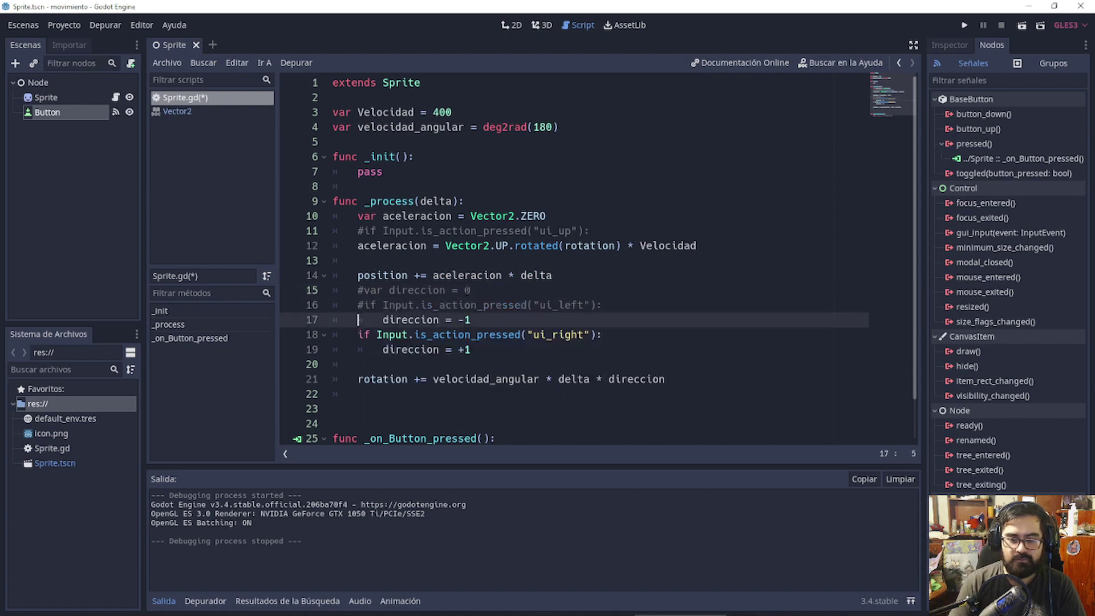
{"action": "type", "text": "#"}
{"action": "left_click", "coordinate": [350, 334]}
{"action": "type", "text": "#"}
{"action": "left_click", "coordinate": [334, 349]}
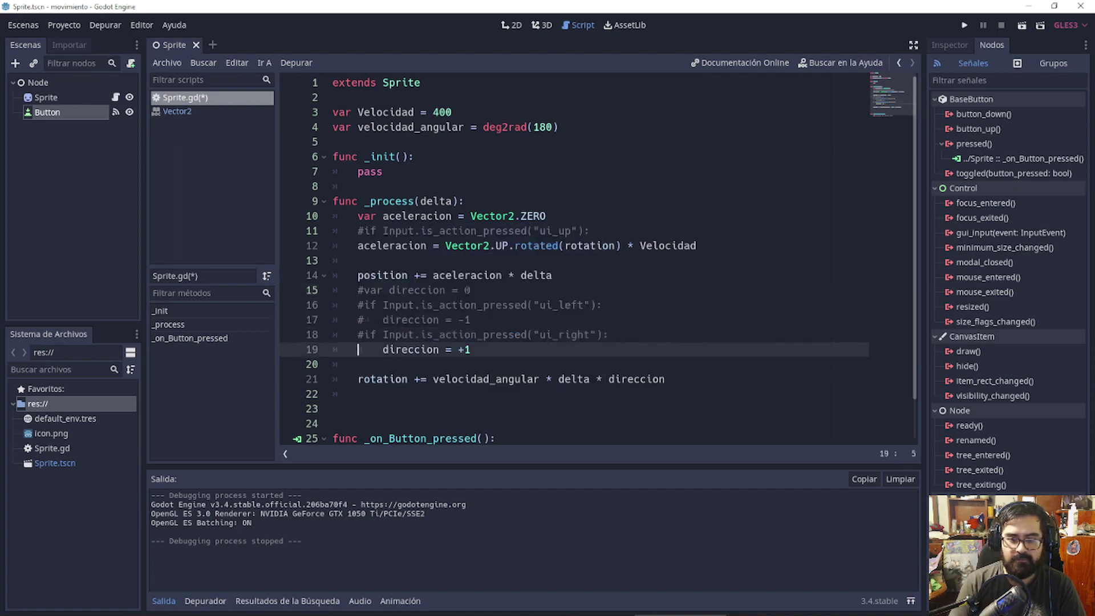
{"action": "type", "text": "#"}
Delete '* direccion' from the rotation line, then save and run the game
{"action": "left_click", "coordinate": [583, 390]}
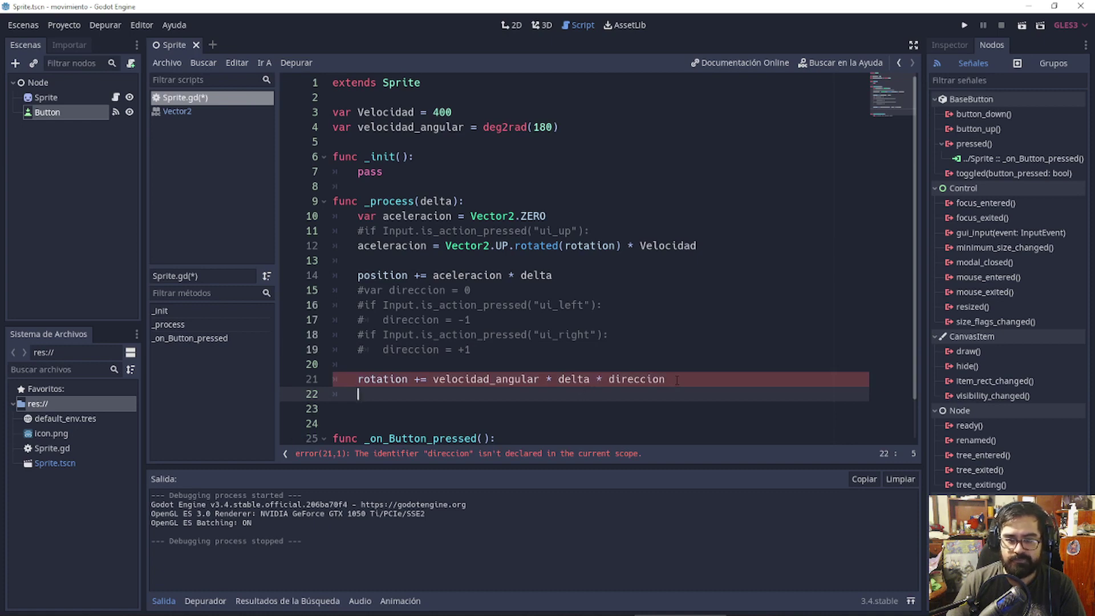
{"action": "left_click_drag", "start_coordinate": [677, 379], "coordinate": [609, 379]}
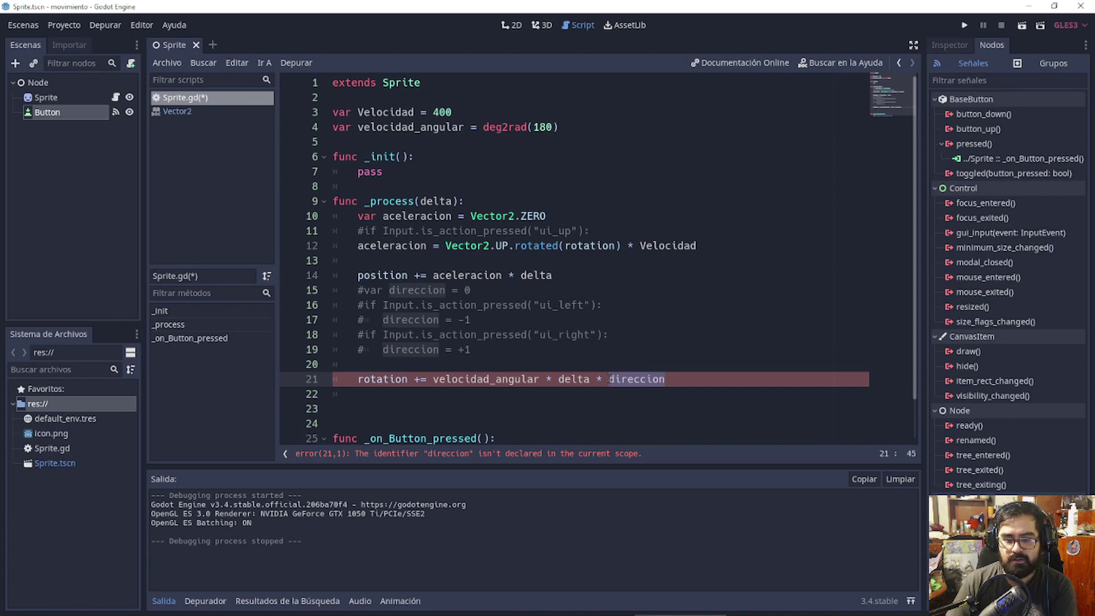
{"action": "key", "text": "BackSpace"}
{"action": "key", "text": "BackSpace"}
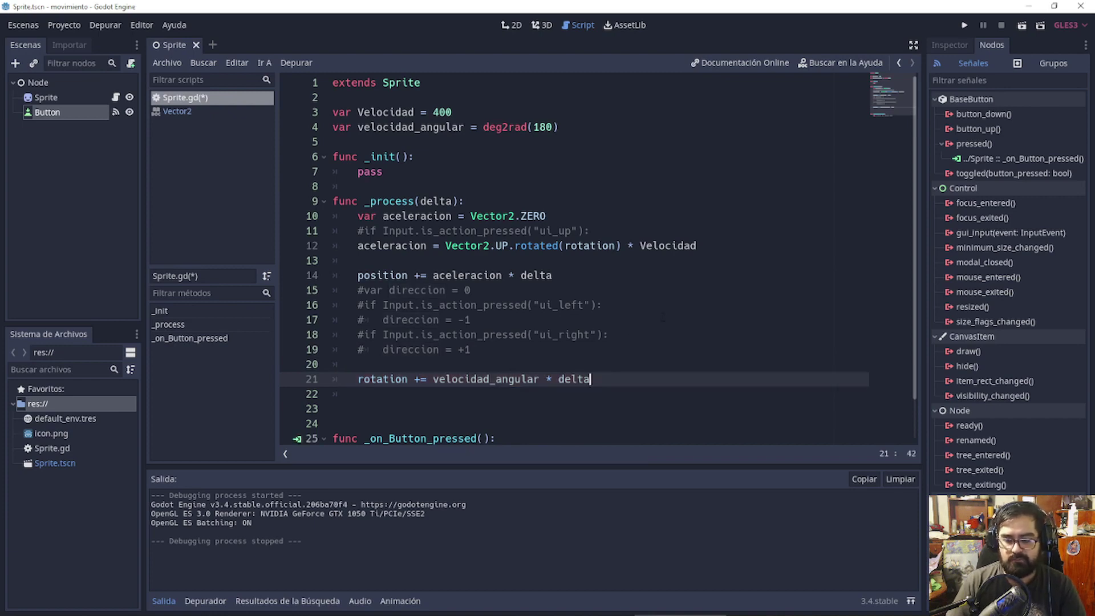
{"action": "left_click", "coordinate": [969, 26]}
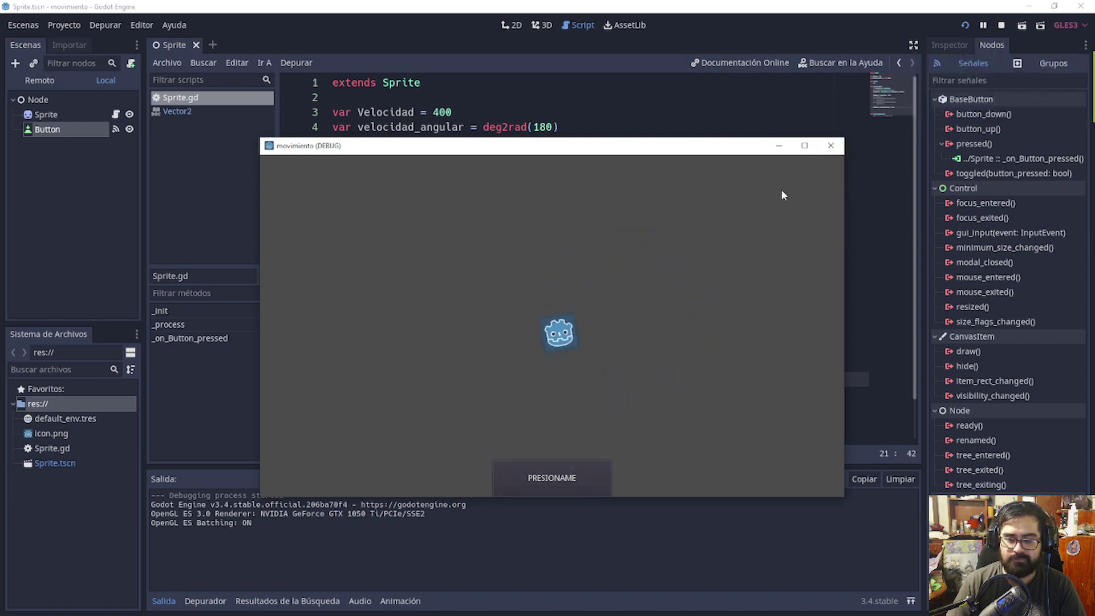
Close the movimiento (DEBUG) window after watching the run
{"action": "left_click", "coordinate": [828, 147]}
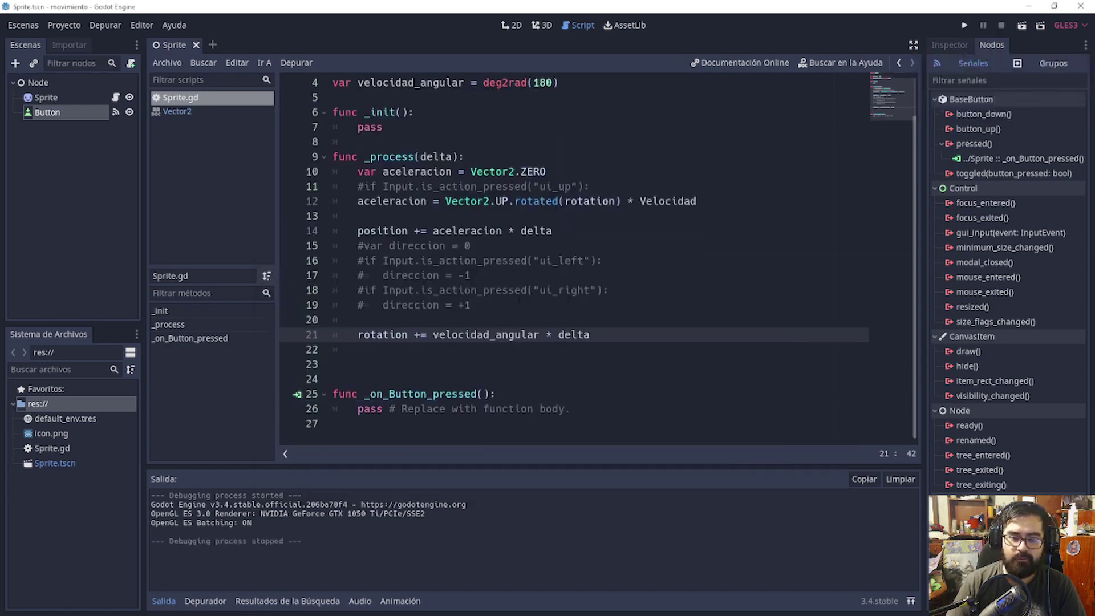
Replace pass in _on_Button_pressed with set_process(not is_processing()), removing the extra blank lines
{"action": "left_click", "coordinate": [510, 398]}
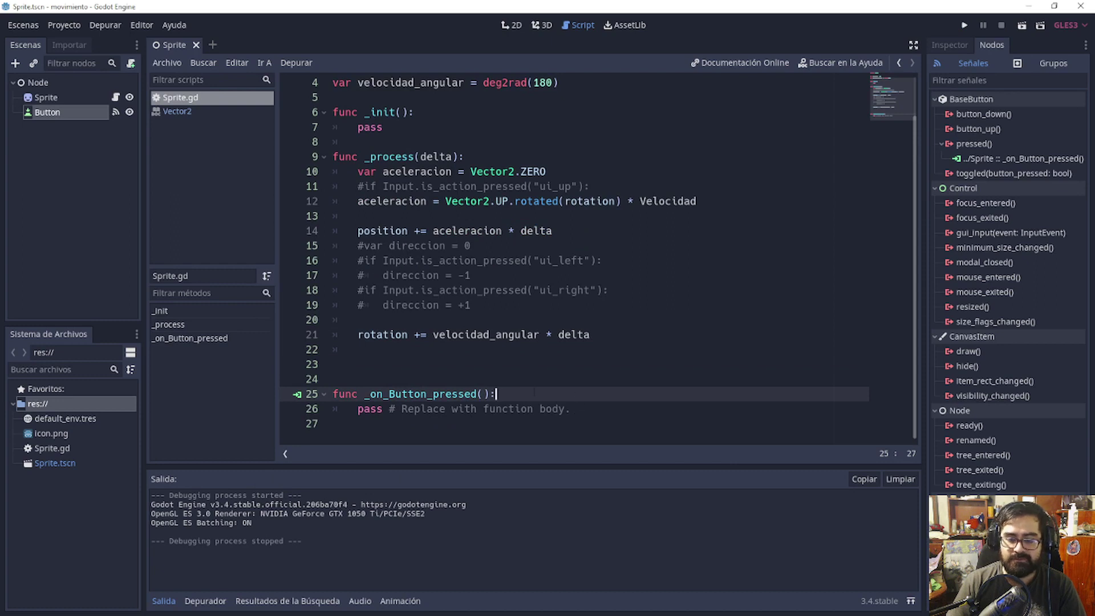
{"action": "key", "text": "Up"}
{"action": "key", "text": "BackSpace"}
{"action": "key", "text": "BackSpace"}
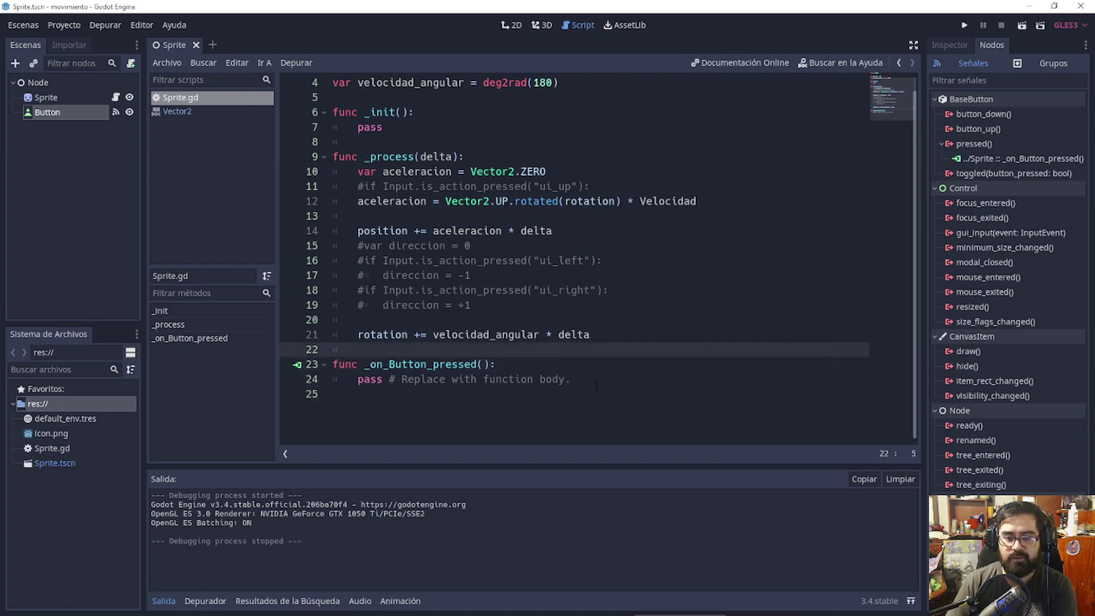
{"action": "left_click_drag", "start_coordinate": [596, 386], "coordinate": [358, 379]}
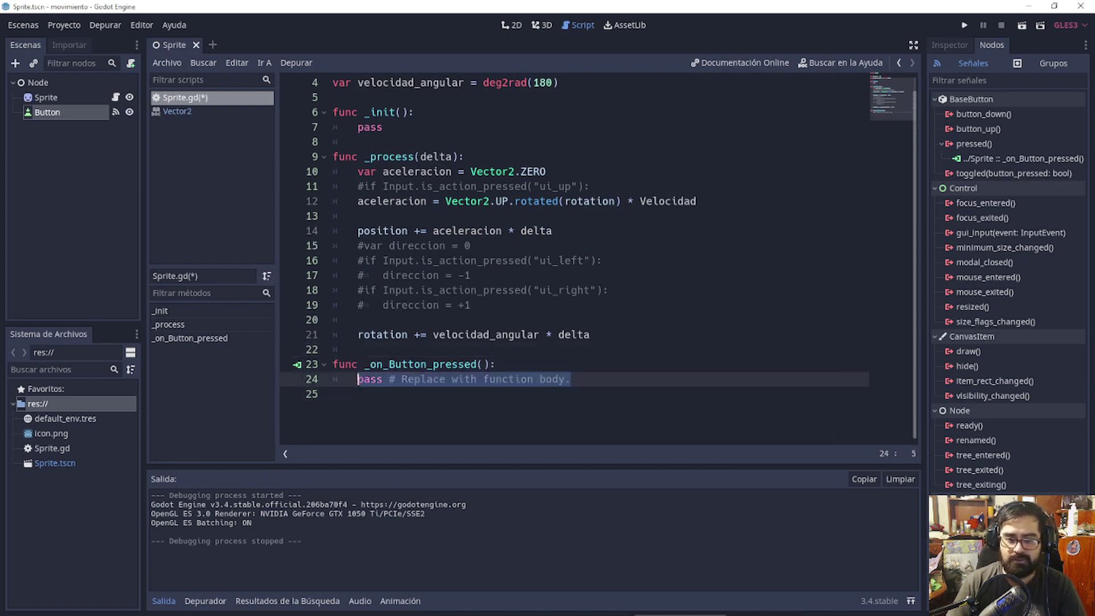
{"action": "key", "text": "BackSpace"}
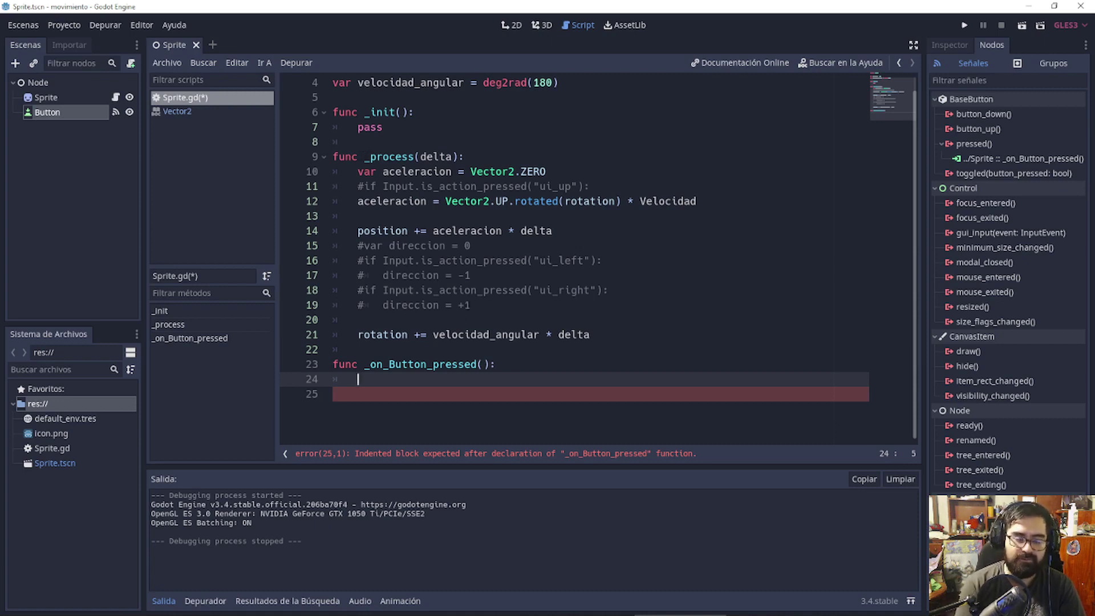
{"action": "type", "text": "s"}
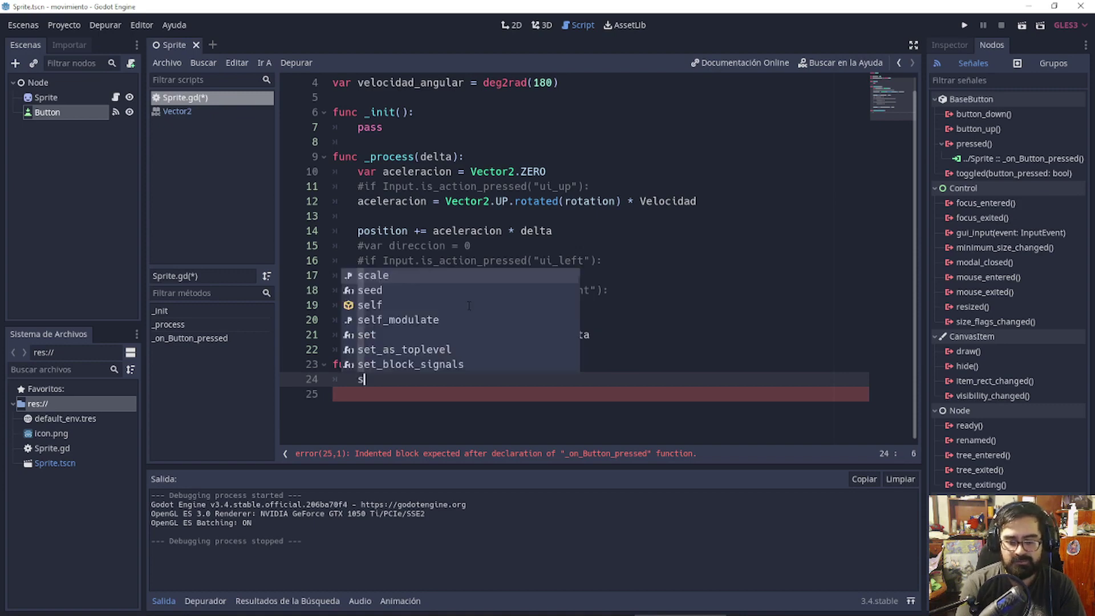
{"action": "type", "text": "et_"}
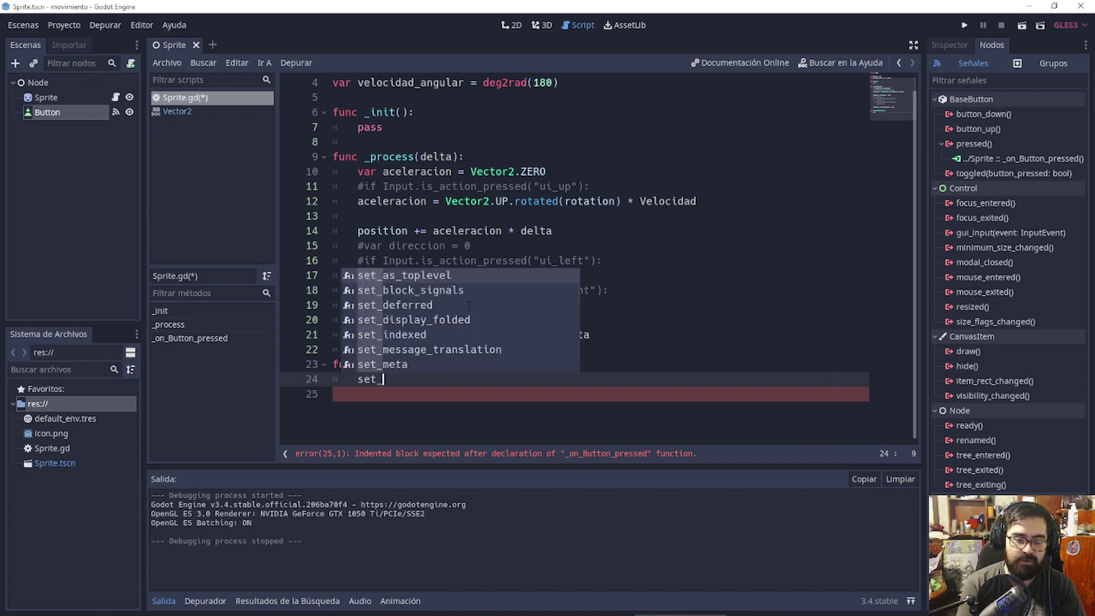
{"action": "type", "text": "process("}
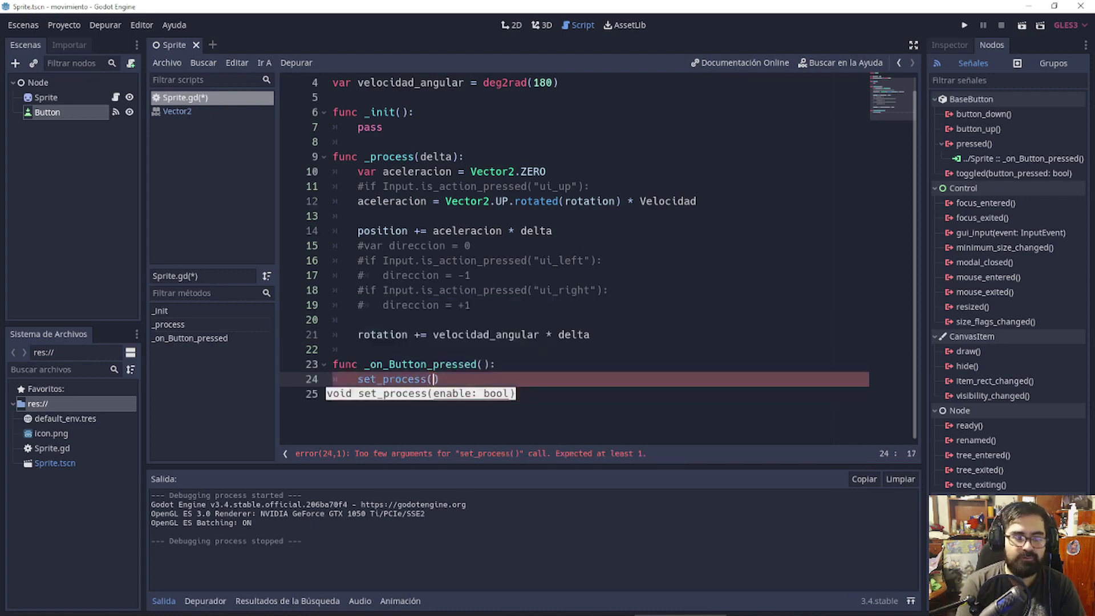
{"action": "type", "text": "not is_"}
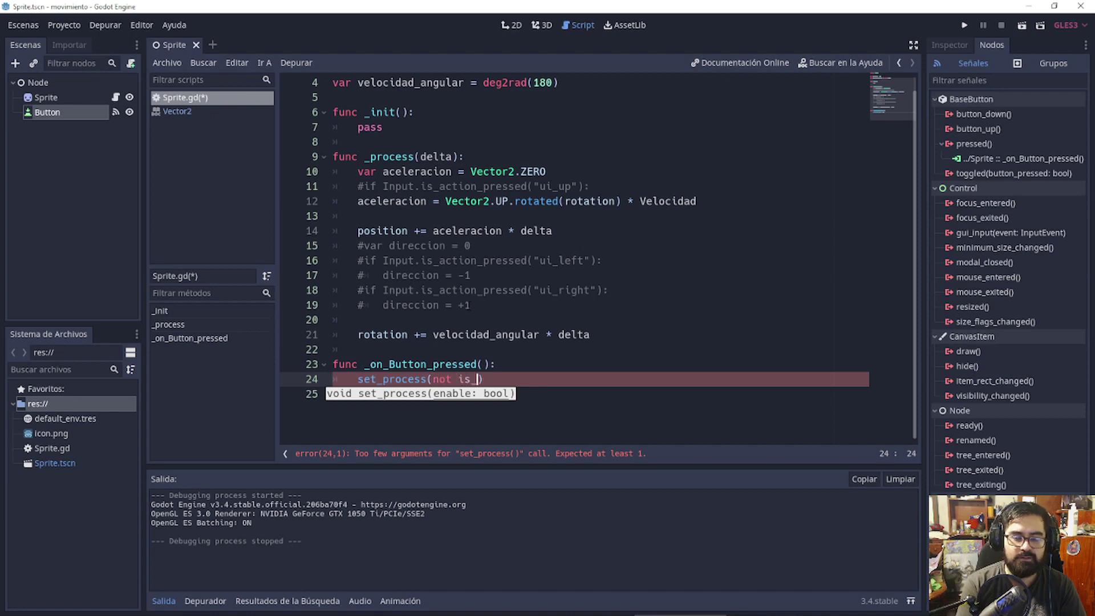
{"action": "type", "text": "processing"}
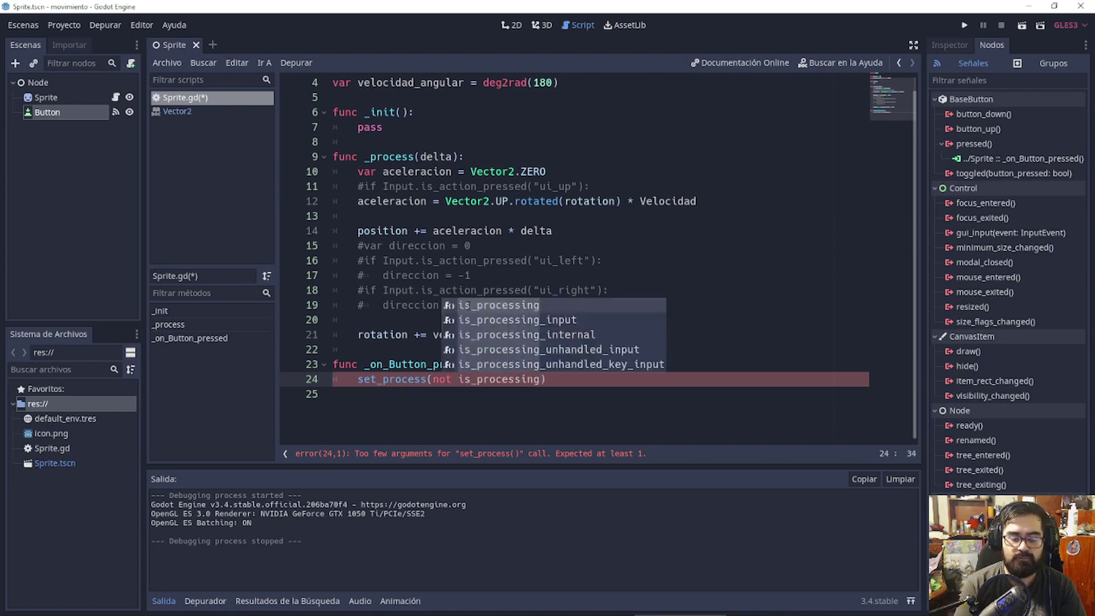
{"action": "type", "text": "())"}
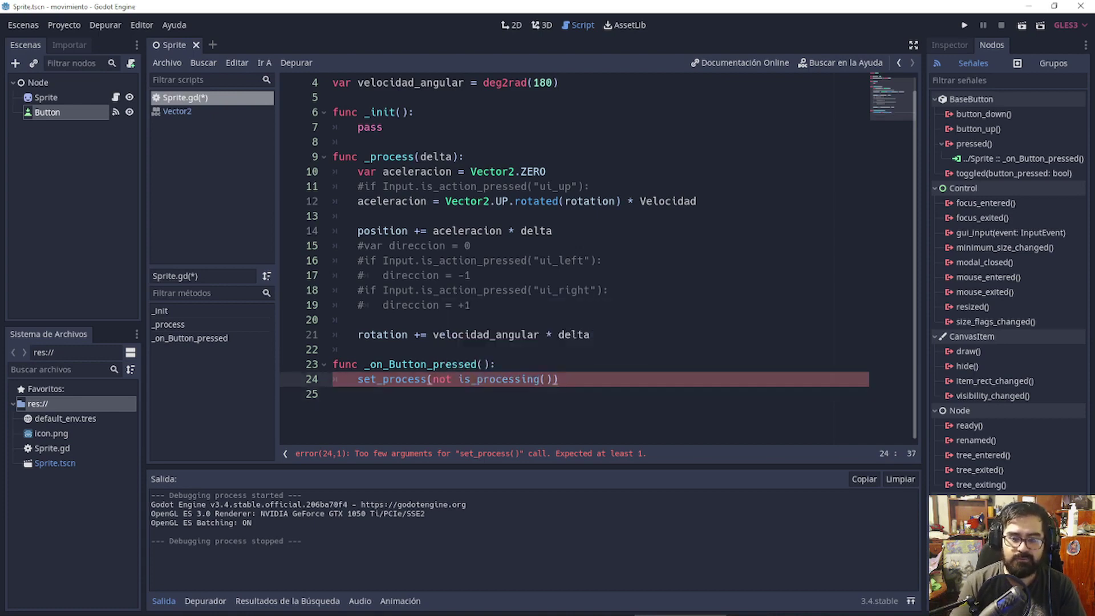
{"action": "left_click", "coordinate": [334, 394]}
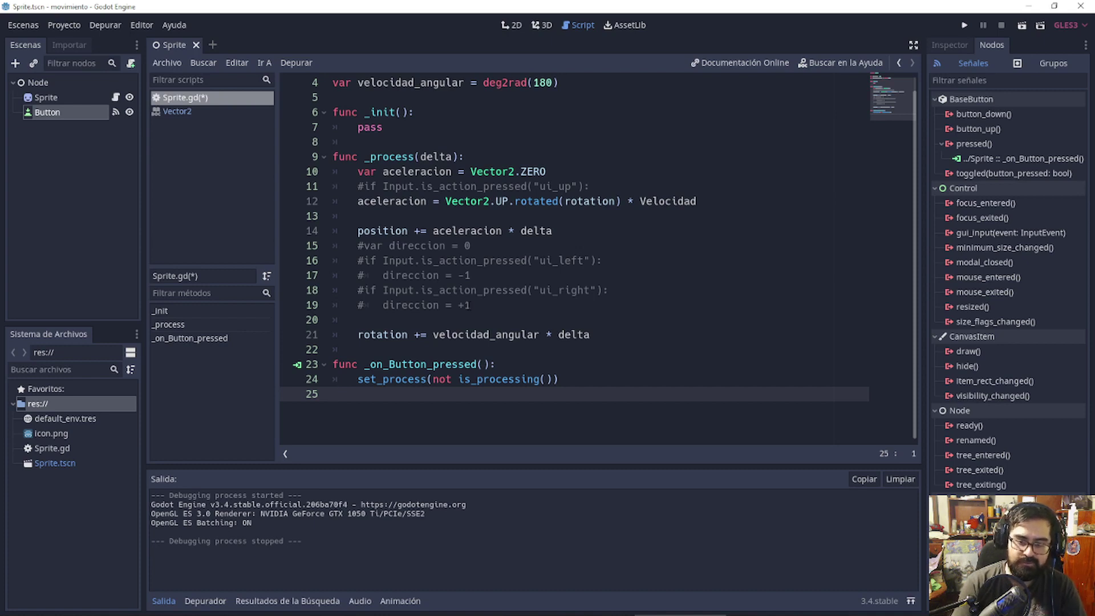
{"action": "key", "text": "Up"}
{"action": "key", "text": "End"}
{"action": "key", "text": "Left"}
{"action": "key", "text": "Left"}
{"action": "key", "text": "Left"}
{"action": "key", "text": "Left"}
{"action": "key", "text": "Left"}
{"action": "key", "text": "Left"}
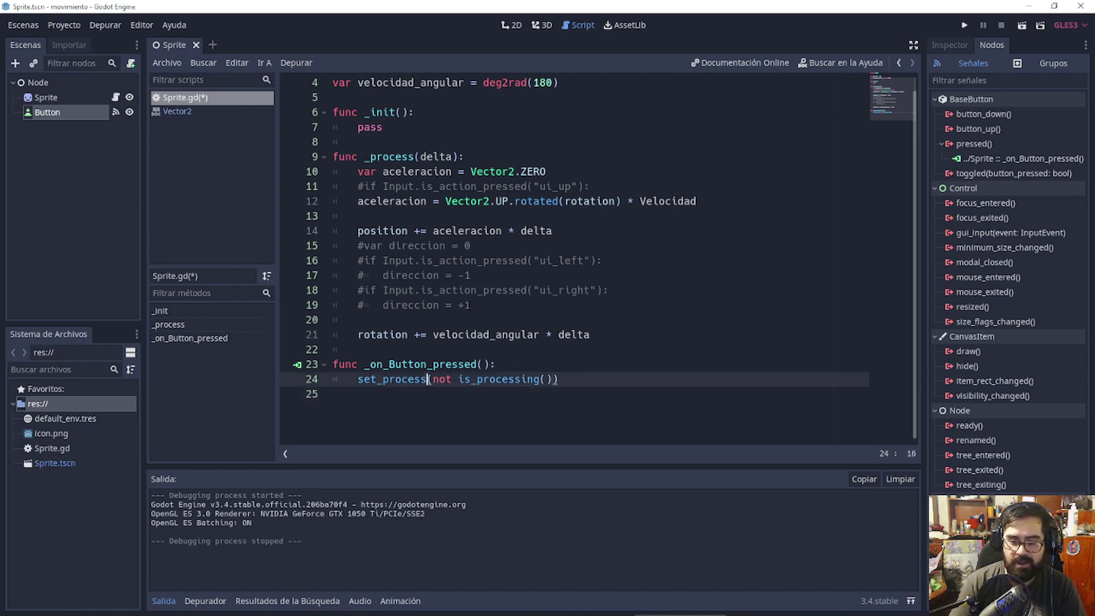
{"action": "key", "text": "Right"}
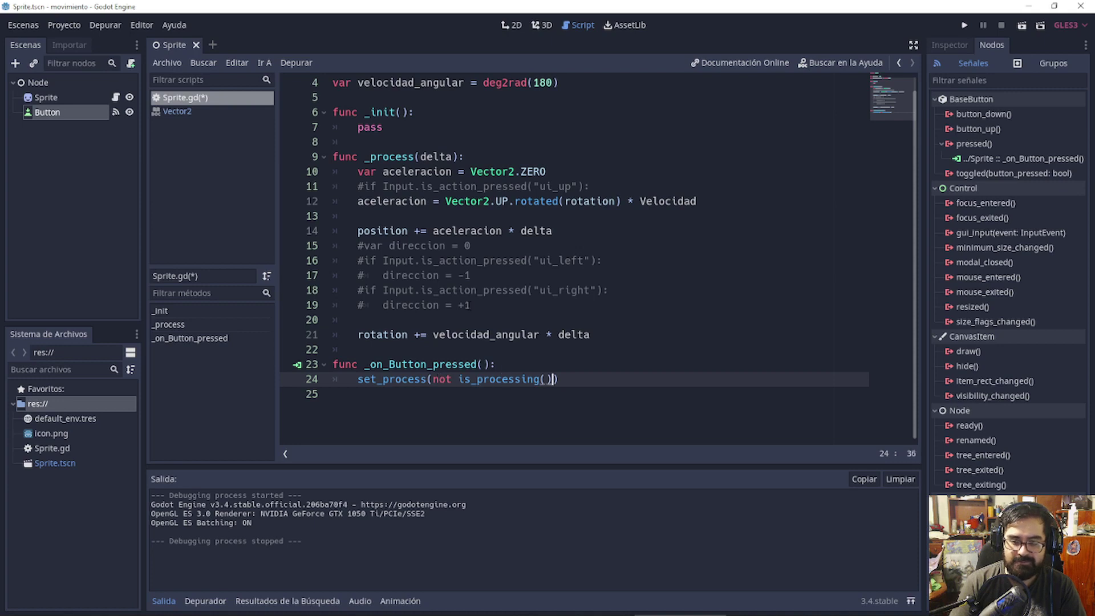
{"action": "key", "text": "Left"}
{"action": "key", "text": "Left"}
{"action": "key", "text": "Left"}
{"action": "key", "text": "Left"}
{"action": "key", "text": "Left"}
{"action": "key", "text": "Left"}
{"action": "key", "text": "Left"}
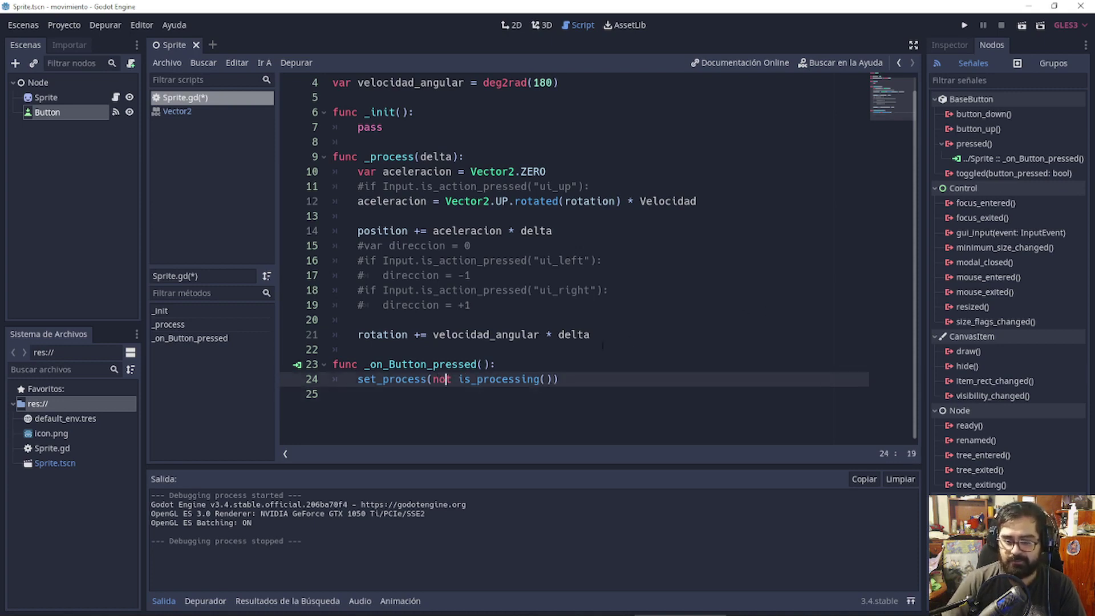
{"action": "left_click", "coordinate": [471, 392]}
{"action": "key", "text": "Tab"}
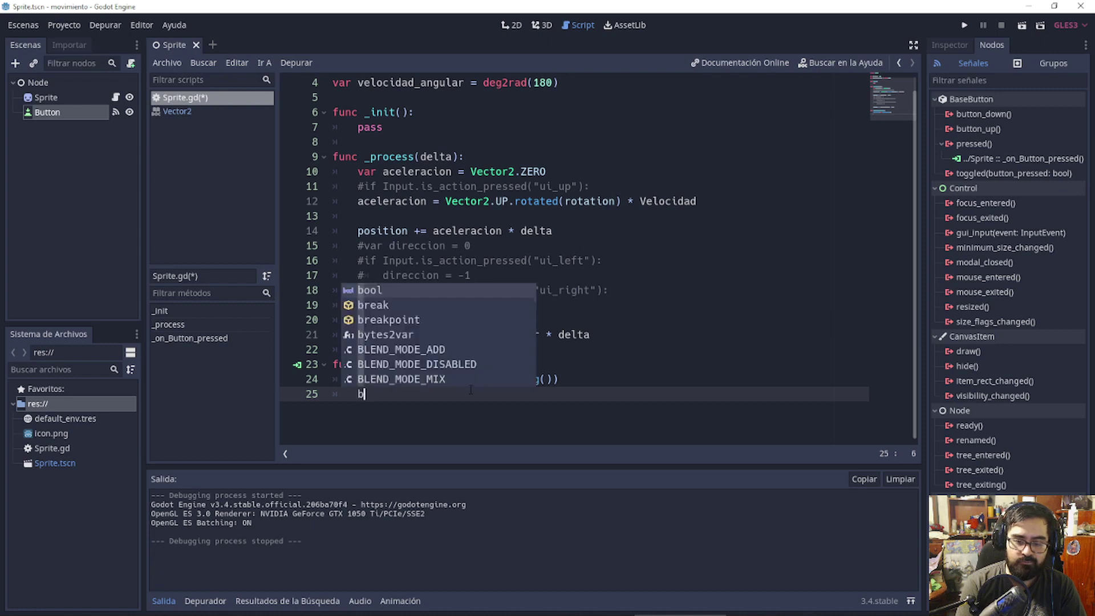
{"action": "type", "text": "var "}
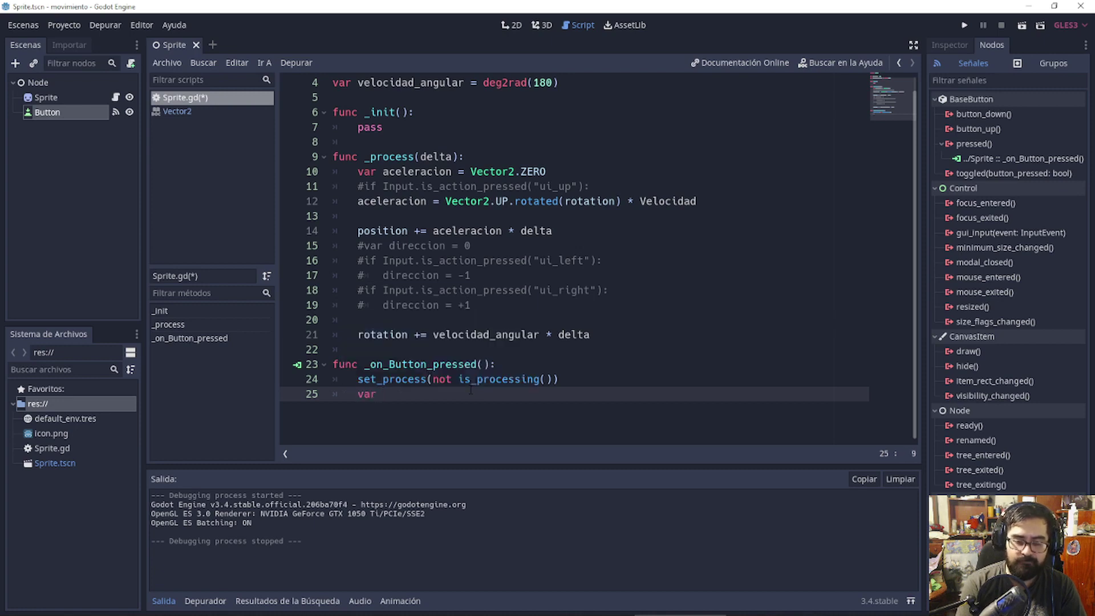
{"action": "type", "text": "escalar"}
{"action": "key", "text": "BackSpace"}
{"action": "key", "text": "BackSpace"}
{"action": "key", "text": "BackSpace"}
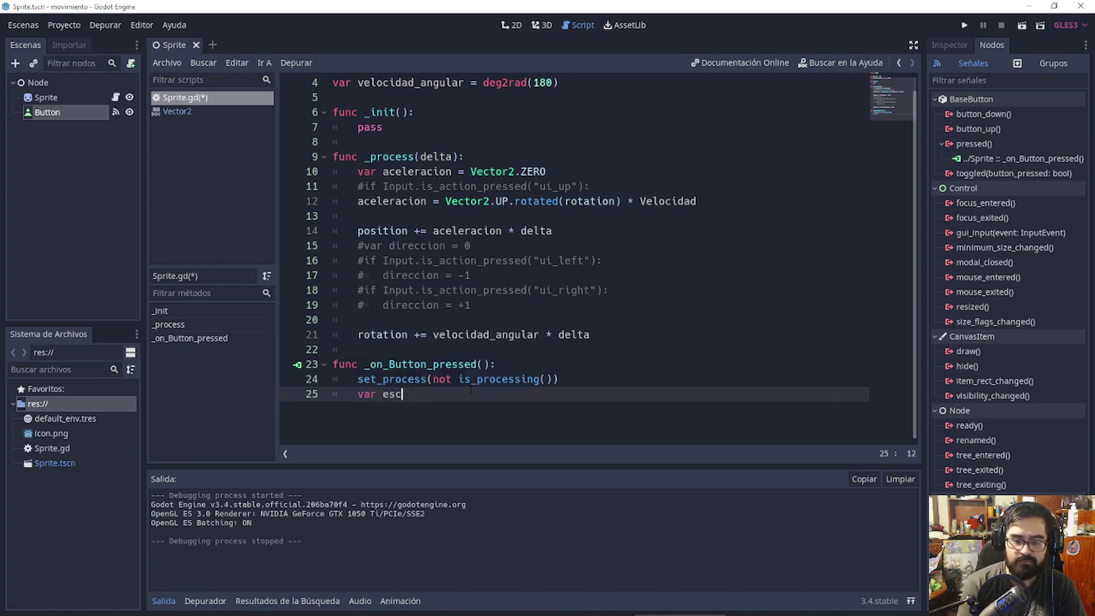
{"action": "key", "text": "BackSpace"}
{"action": "type", "text": "Coerto bool"}
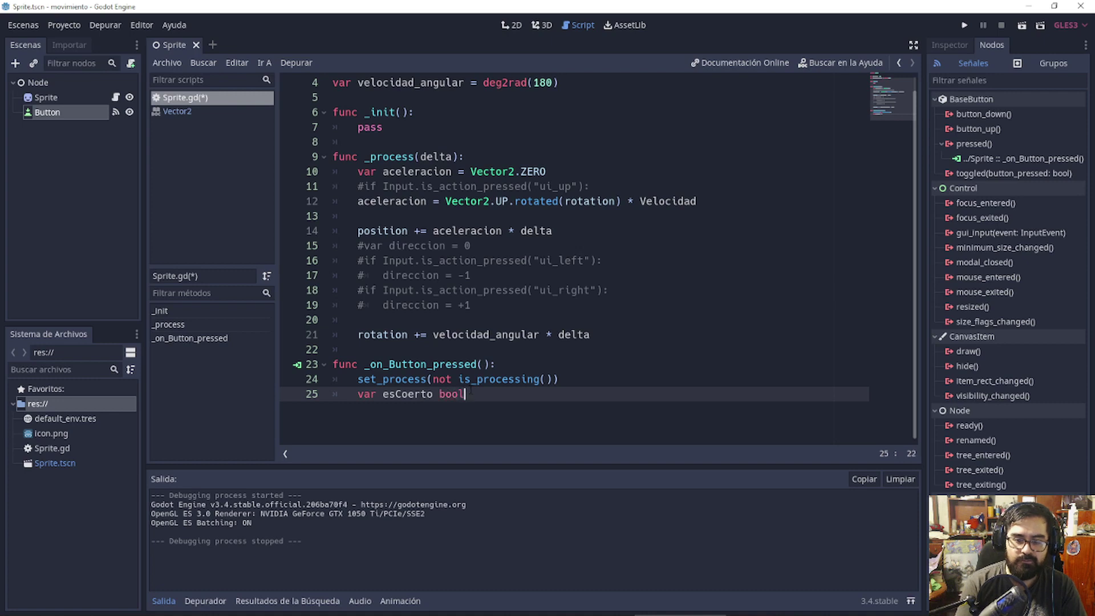
{"action": "type", "text": " : true"}
{"action": "key", "text": "Return"}
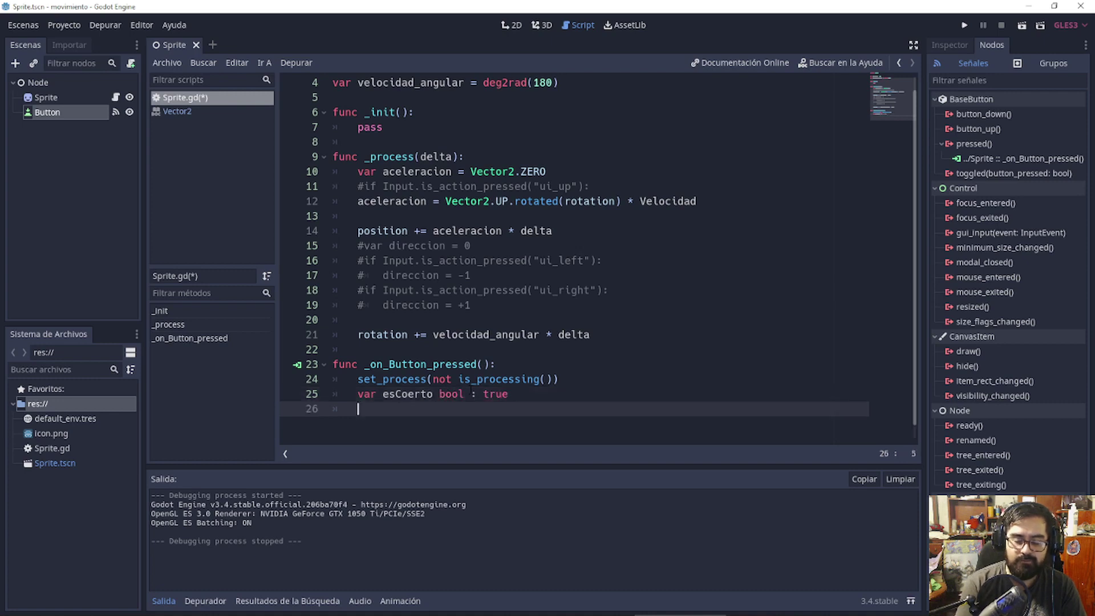
{"action": "key", "text": "Up"}
{"action": "key", "text": "Right"}
{"action": "key", "text": "Right"}
{"action": "key", "text": "Right"}
{"action": "key", "text": "Right"}
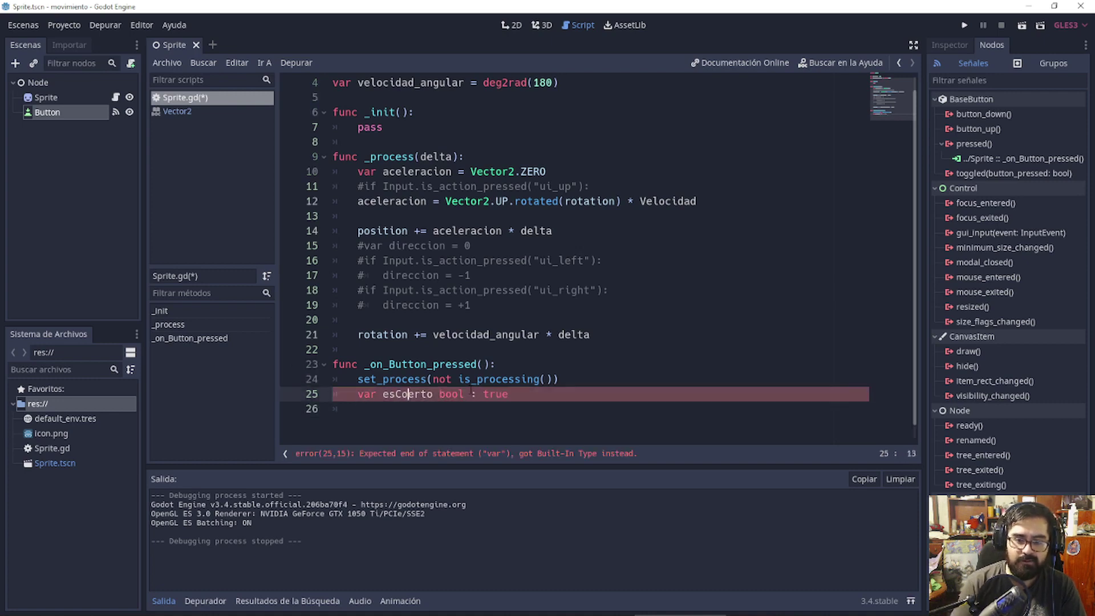
{"action": "key", "text": "BackSpace"}
{"action": "type", "text": "i"}
{"action": "left_click", "coordinate": [484, 405]}
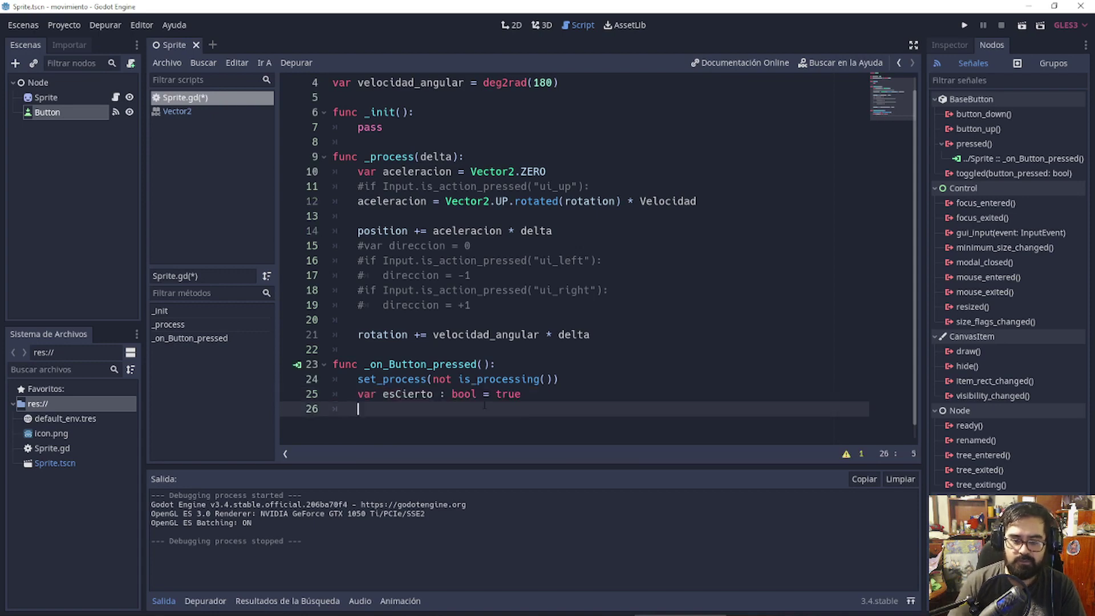
{"action": "double_click", "coordinate": [408, 394]}
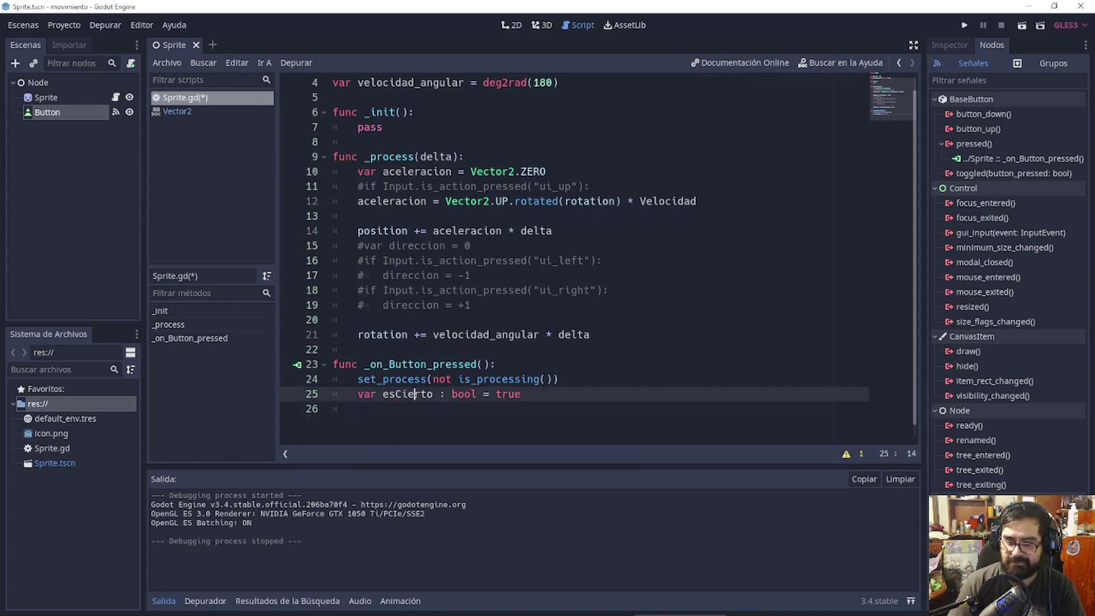
{"action": "double_click", "coordinate": [463, 394]}
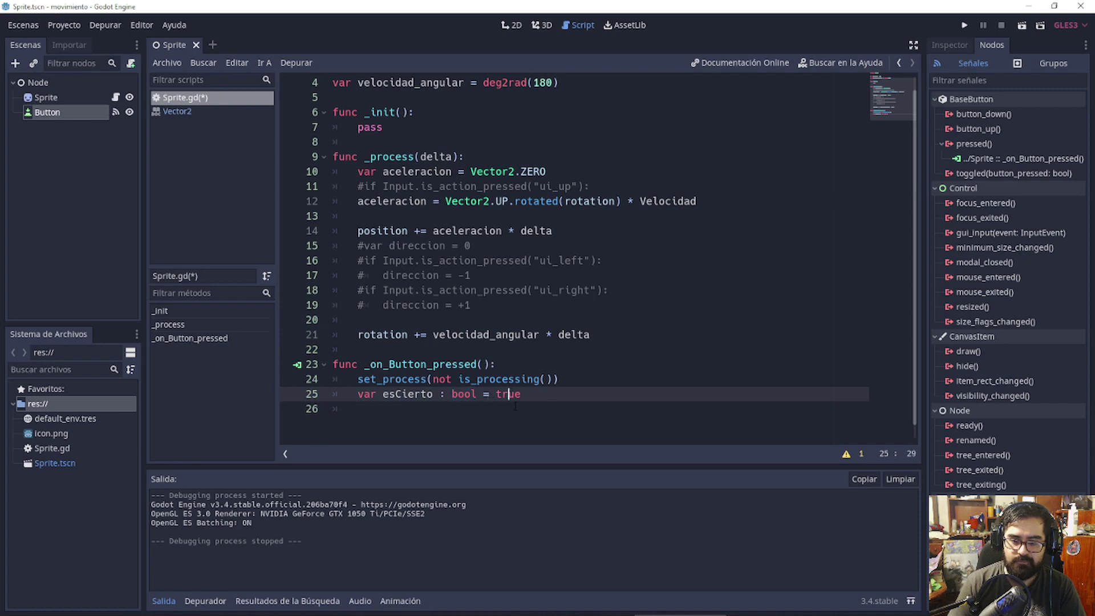
{"action": "key", "text": "Down"}
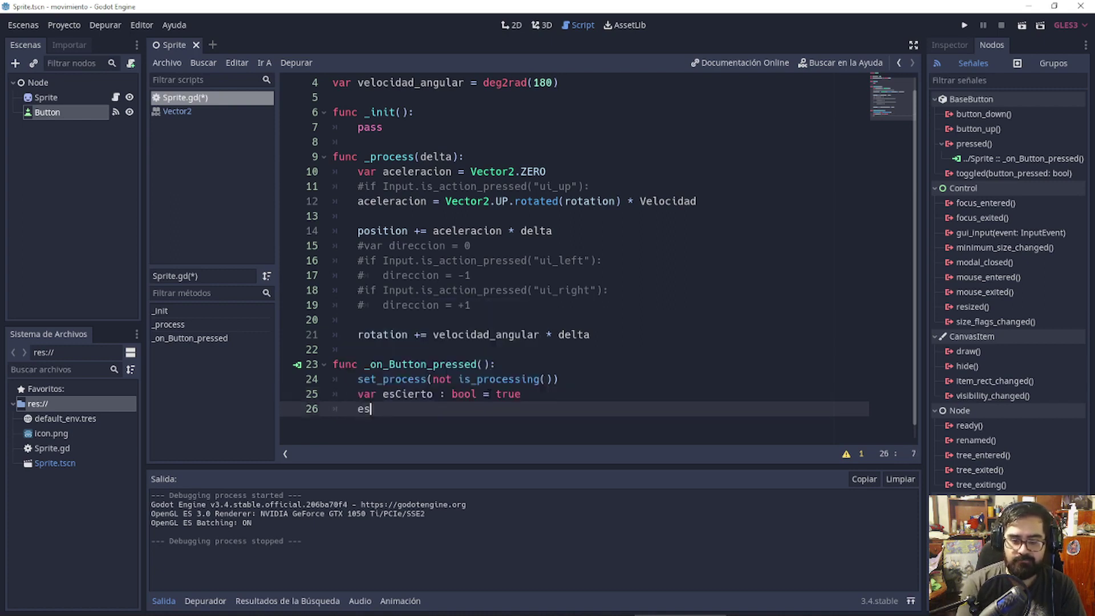
{"action": "type", "text": "esCierto = "}
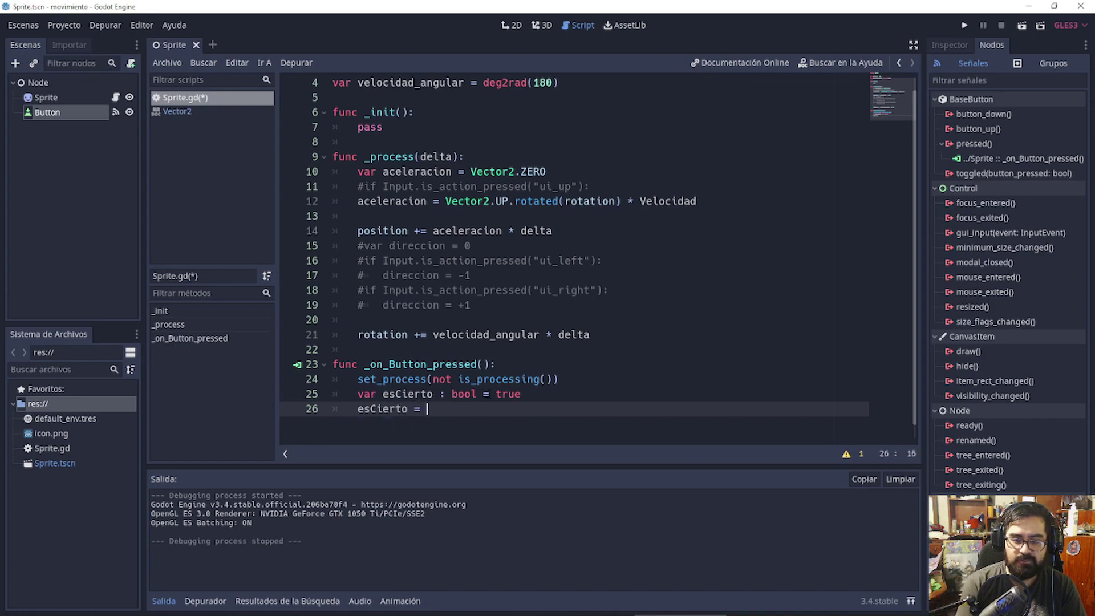
{"action": "type", "text": "not esCier"}
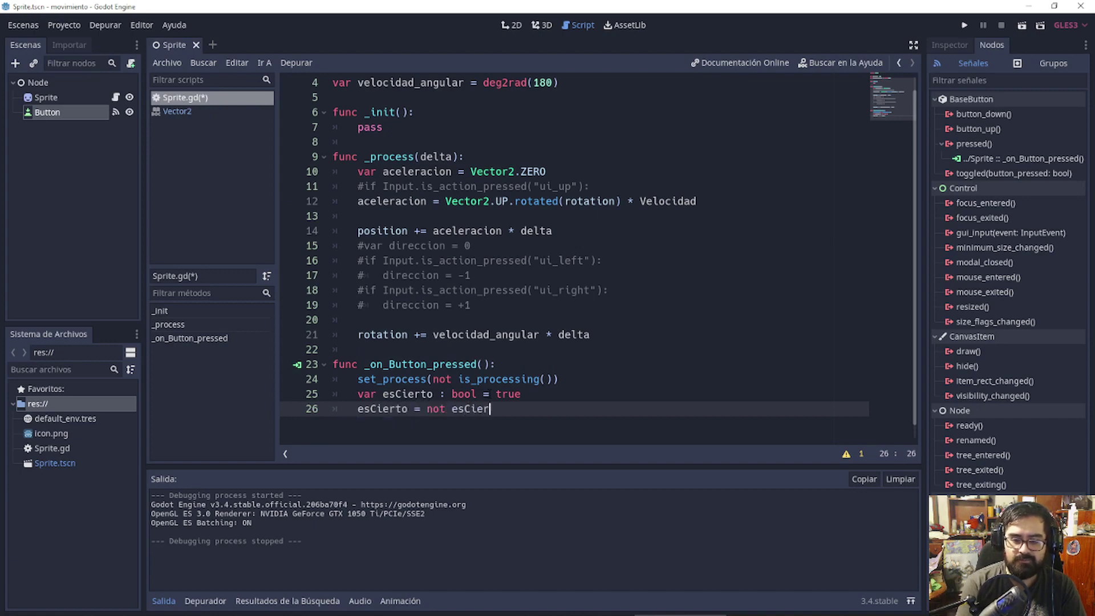
{"action": "type", "text": "to"}
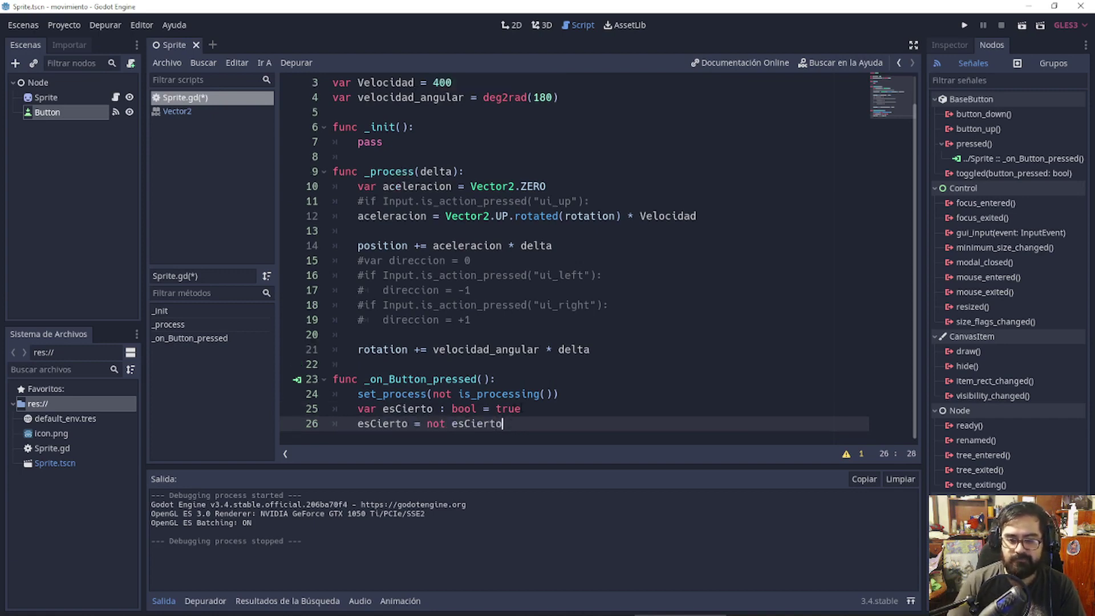
{"action": "left_click", "coordinate": [434, 408]}
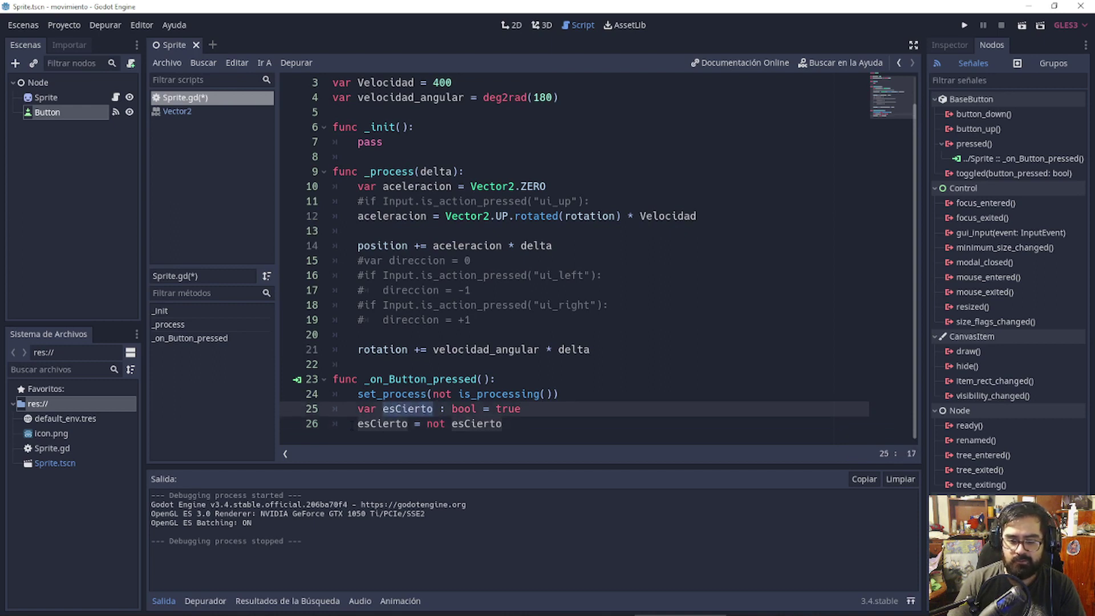
{"action": "mouse_move", "coordinate": [356, 424]}
{"action": "left_mouse_down"}
{"action": "mouse_move", "coordinate": [502, 423]}
{"action": "mouse_move", "coordinate": [427, 423]}
{"action": "left_mouse_up"}
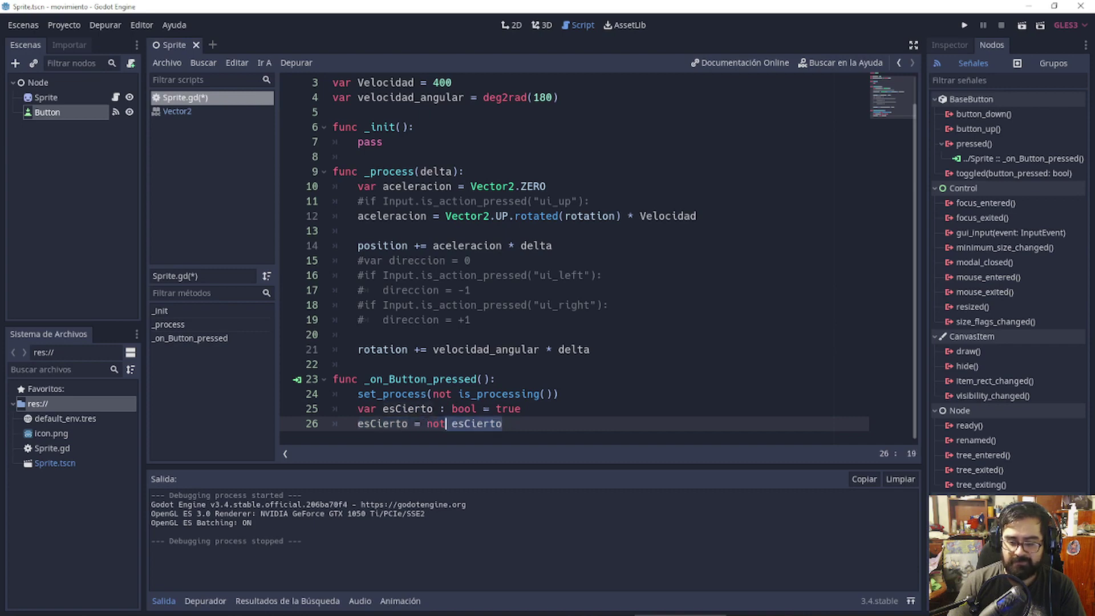
{"action": "left_click", "coordinate": [495, 409]}
{"action": "double_click", "coordinate": [507, 408]}
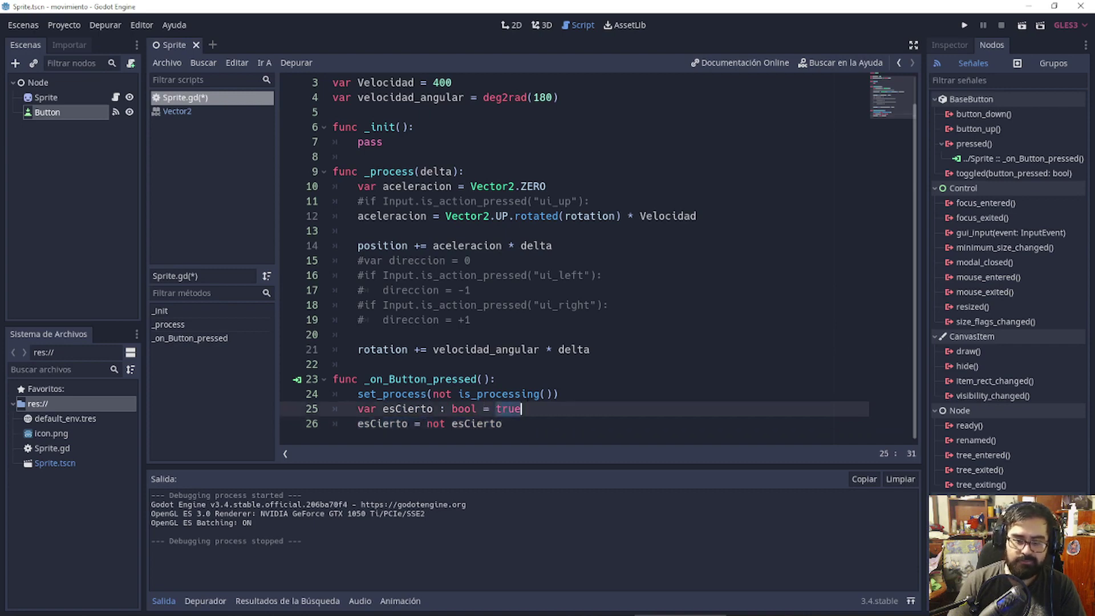
{"action": "type", "text": "false"}
{"action": "left_click_drag", "start_coordinate": [502, 423], "coordinate": [391, 424]}
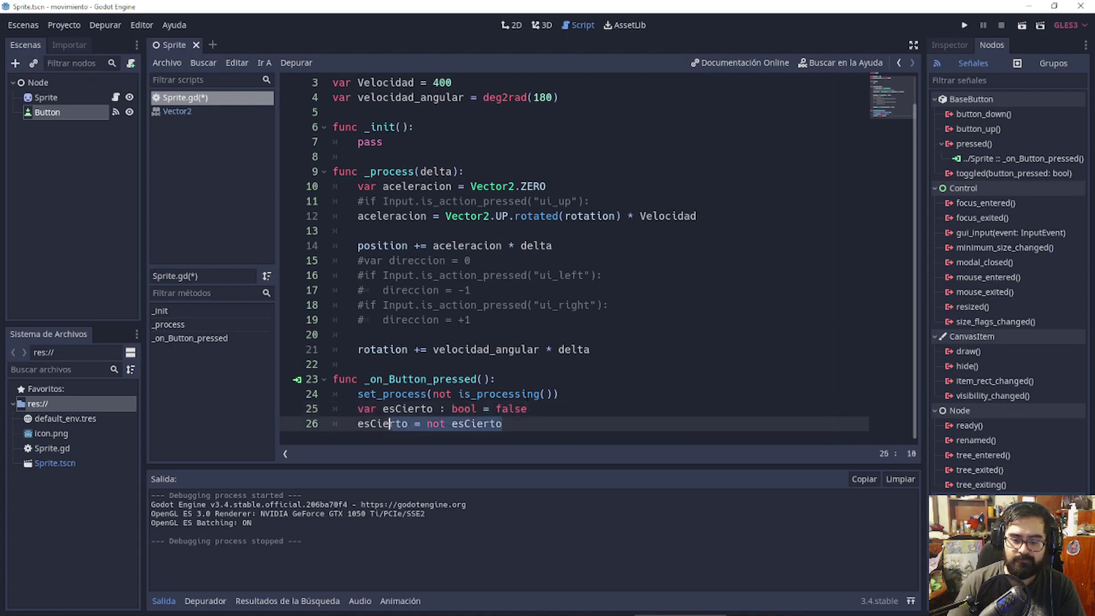
{"action": "left_click", "coordinate": [440, 423]}
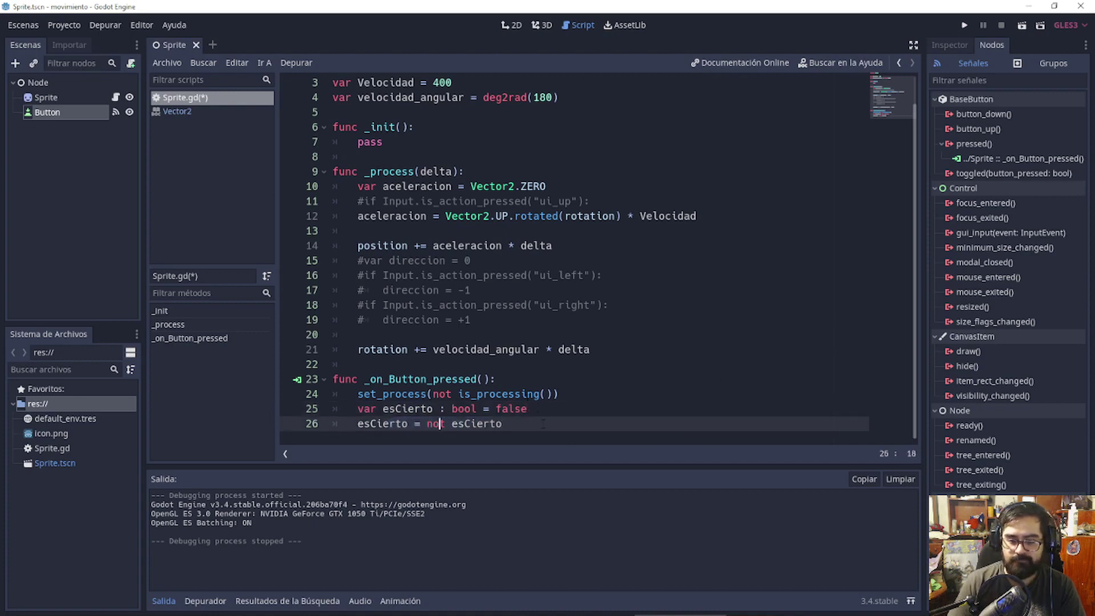
{"action": "left_click_drag", "start_coordinate": [543, 423], "coordinate": [357, 408]}
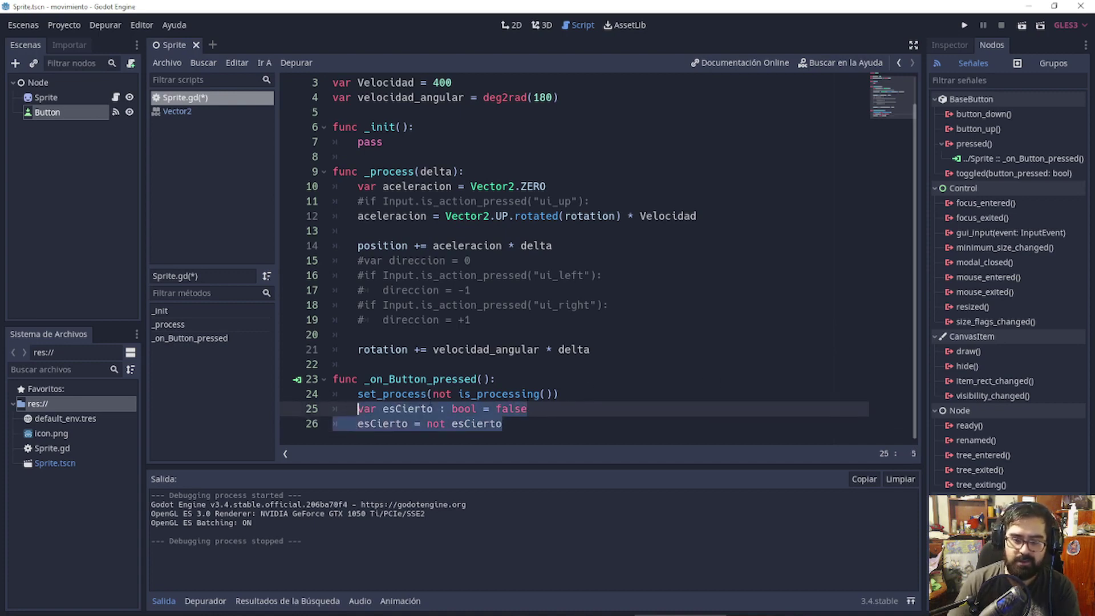
{"action": "key", "text": "BackSpace"}
{"action": "key", "text": "Tab"}
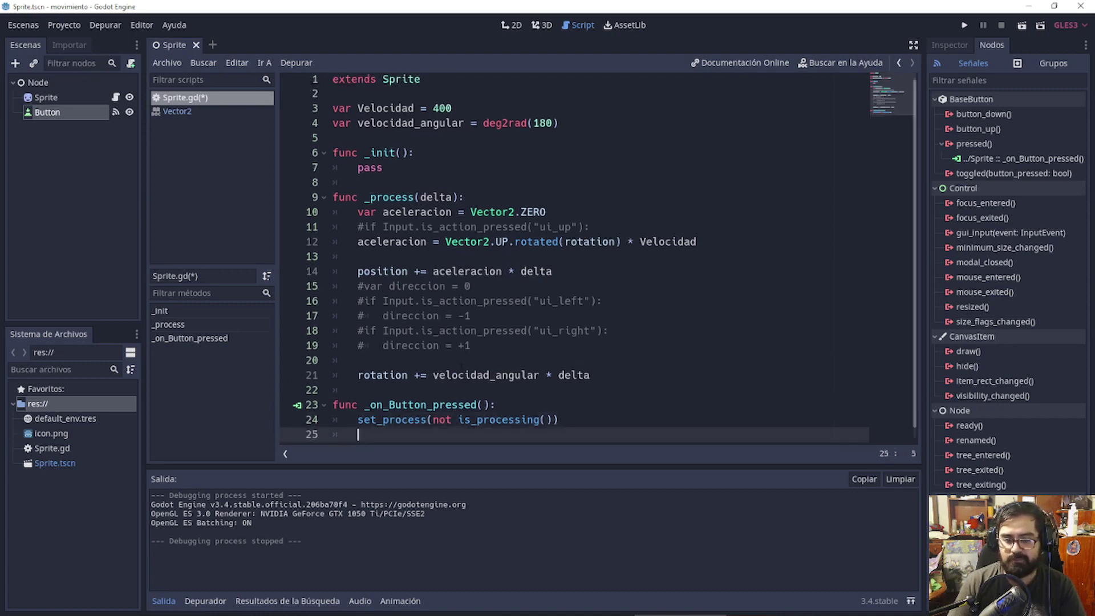
Check the commented-out input lines around line 19, then save and run the scene with Play
{"action": "scroll", "coordinate": [457, 348], "scroll_direction": "down", "scroll_amount": 1}
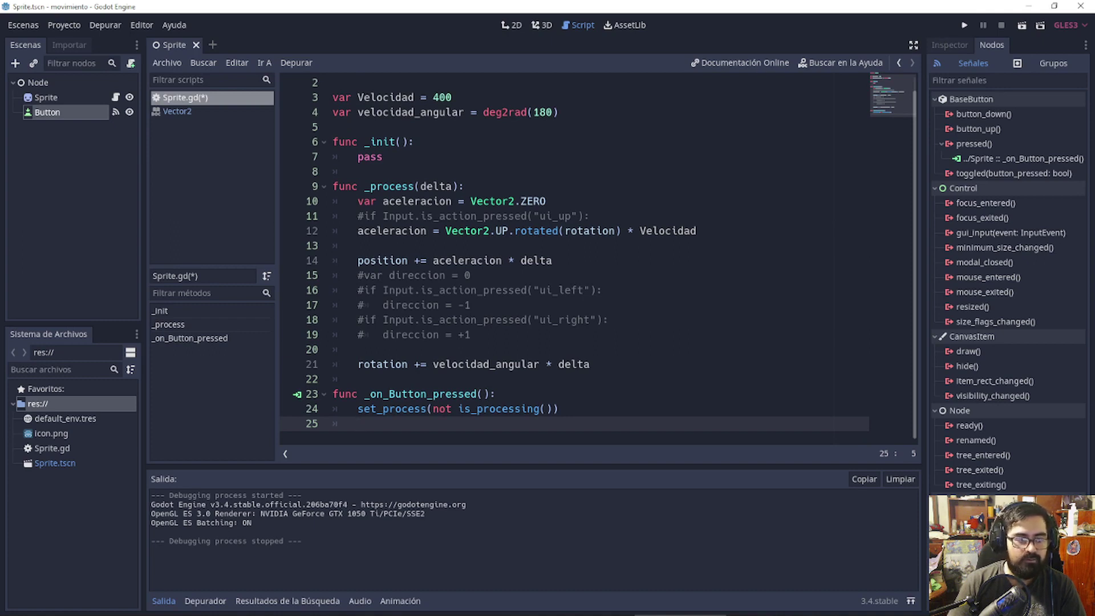
{"action": "left_click", "coordinate": [514, 335]}
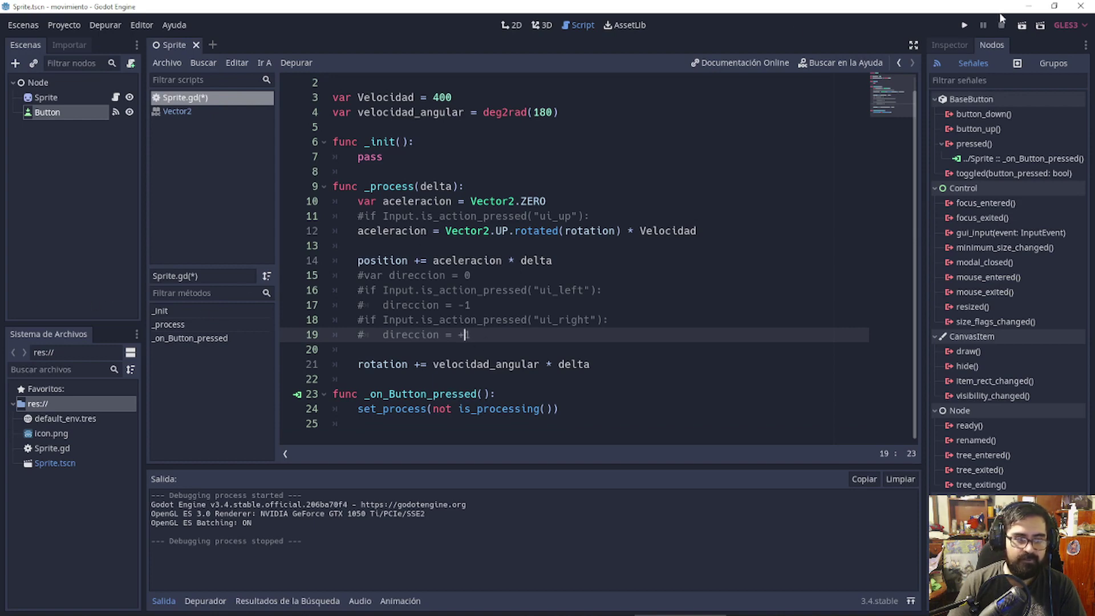
{"action": "left_click", "coordinate": [964, 24]}
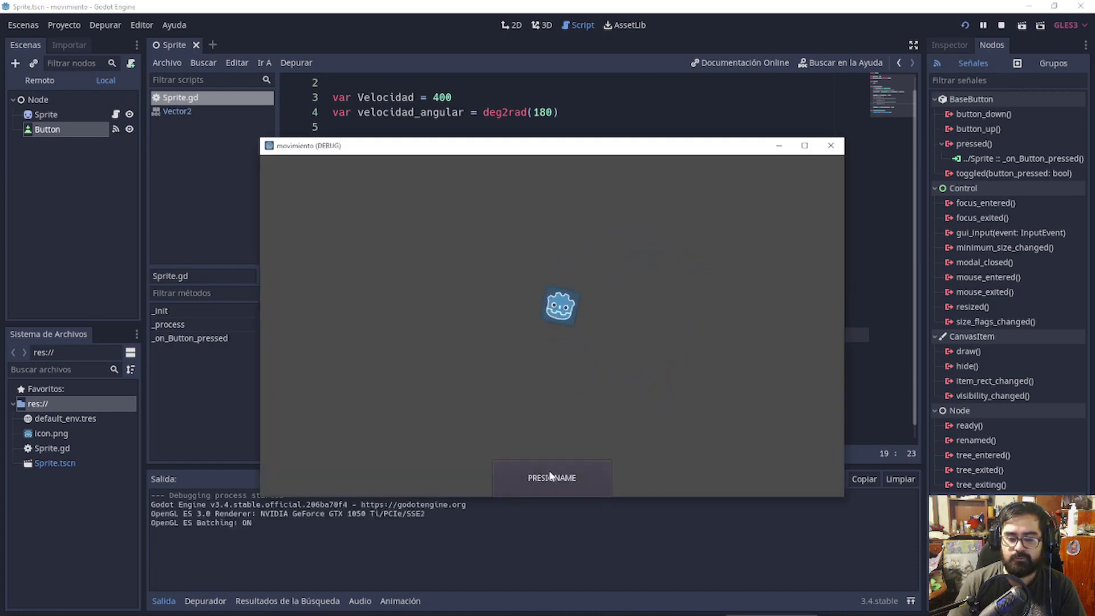
Press PRESIONAME three times to pause and resume the sprite, then close the debug window
{"action": "left_click", "coordinate": [551, 477]}
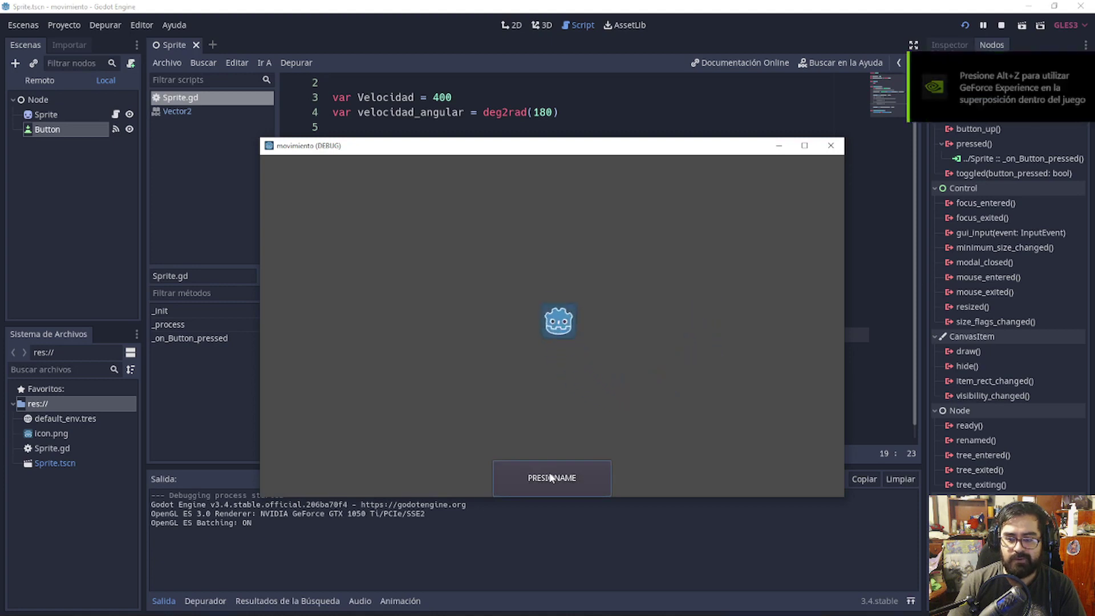
{"action": "left_click", "coordinate": [551, 477]}
{"action": "left_click", "coordinate": [551, 477]}
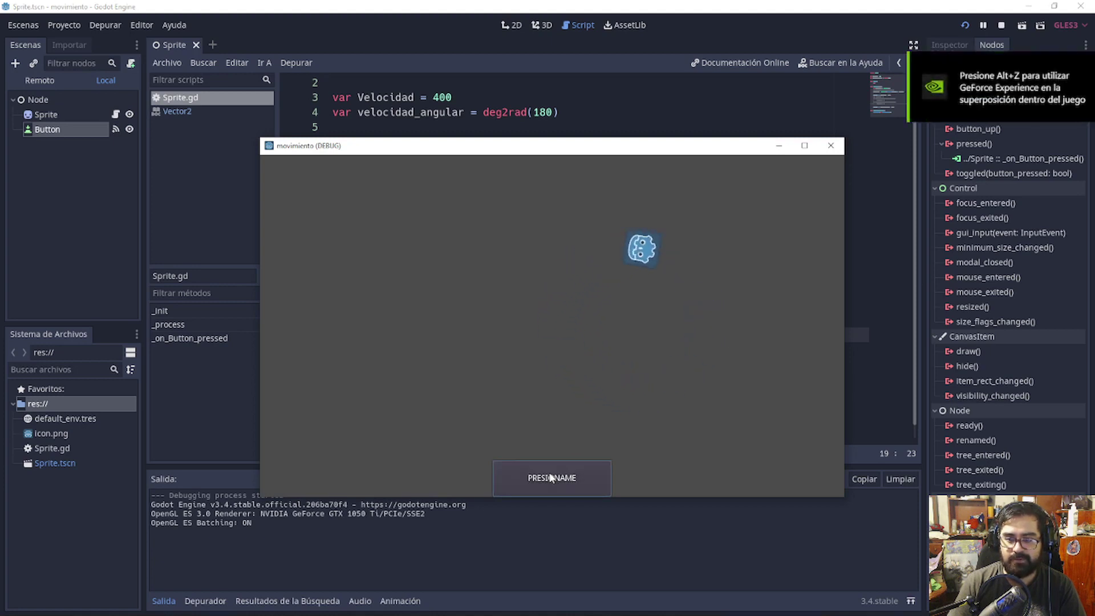
{"action": "left_click", "coordinate": [830, 145]}
Highlight set_process, its not is_processing() argument and the whole line 24, then select the root Node
{"action": "left_click", "coordinate": [401, 393]}
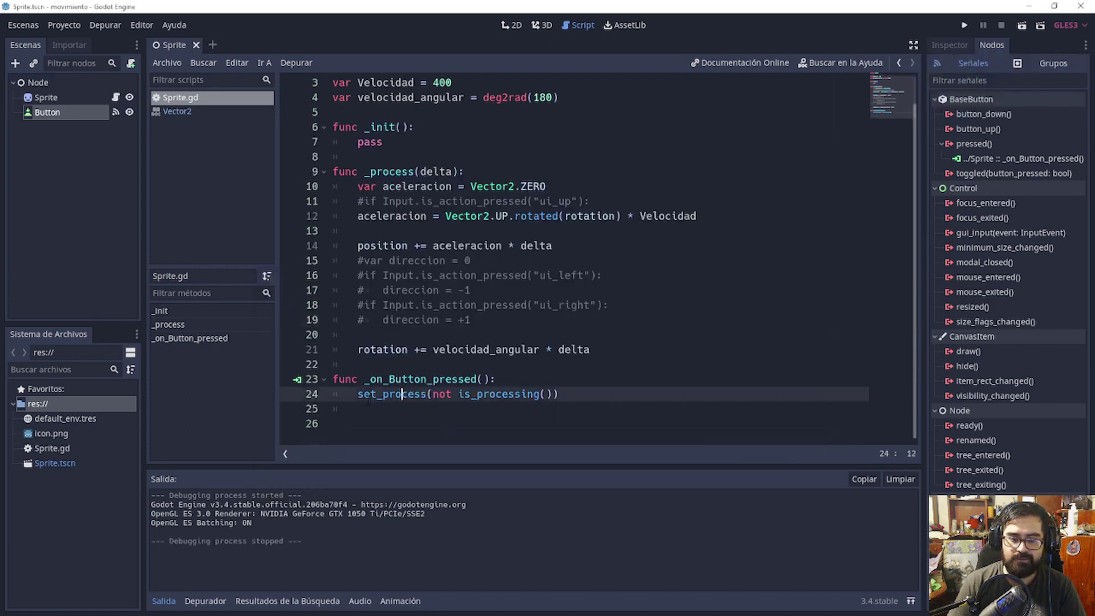
{"action": "left_click_drag", "start_coordinate": [357, 394], "coordinate": [428, 393]}
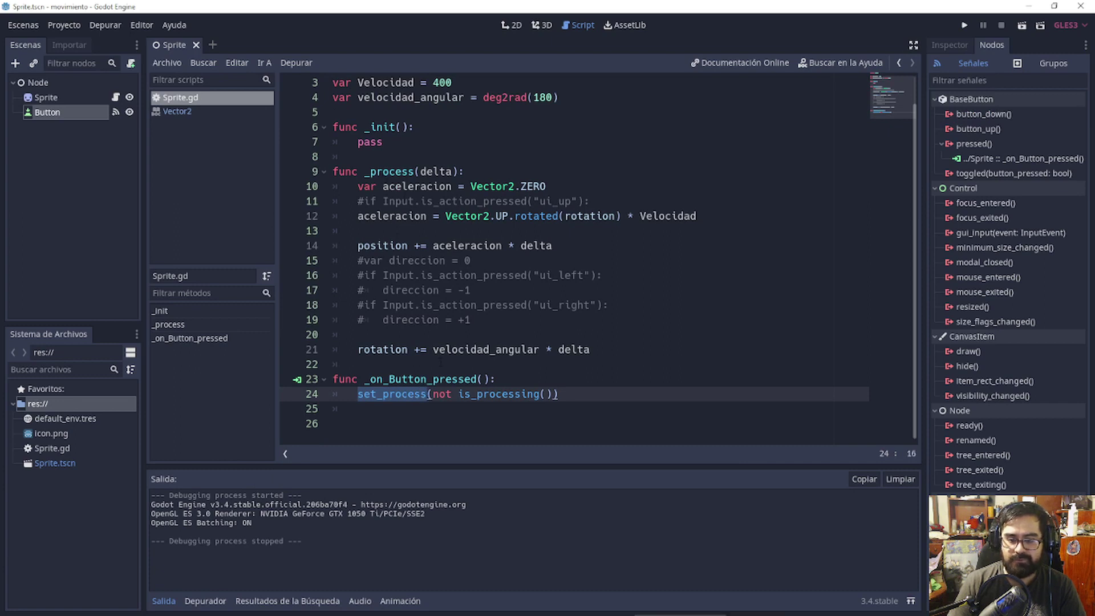
{"action": "left_click_drag", "start_coordinate": [559, 394], "coordinate": [433, 394]}
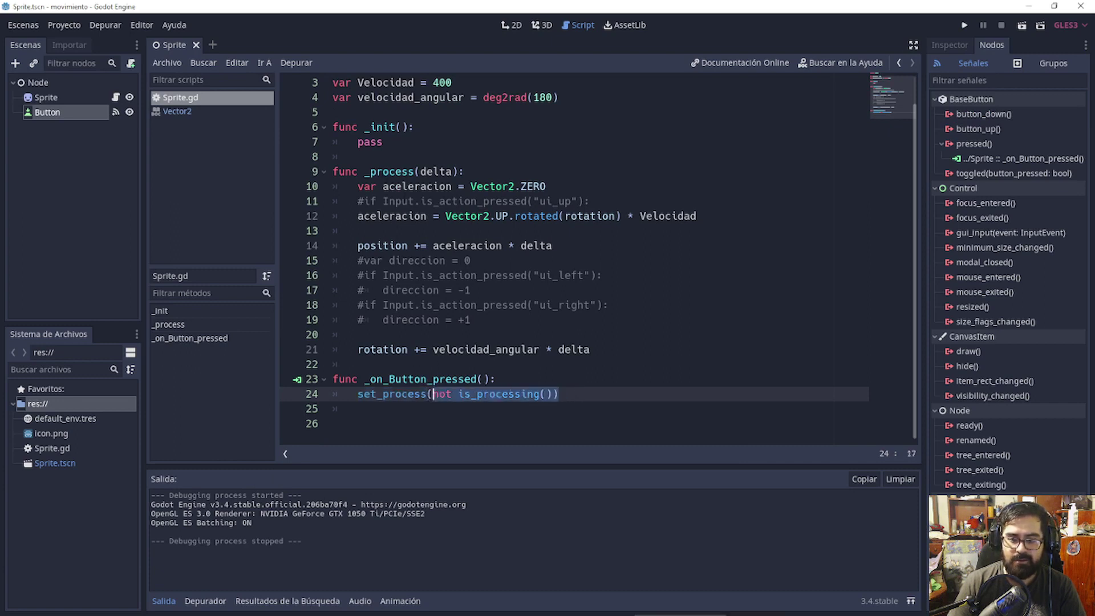
{"action": "left_click", "coordinate": [529, 394]}
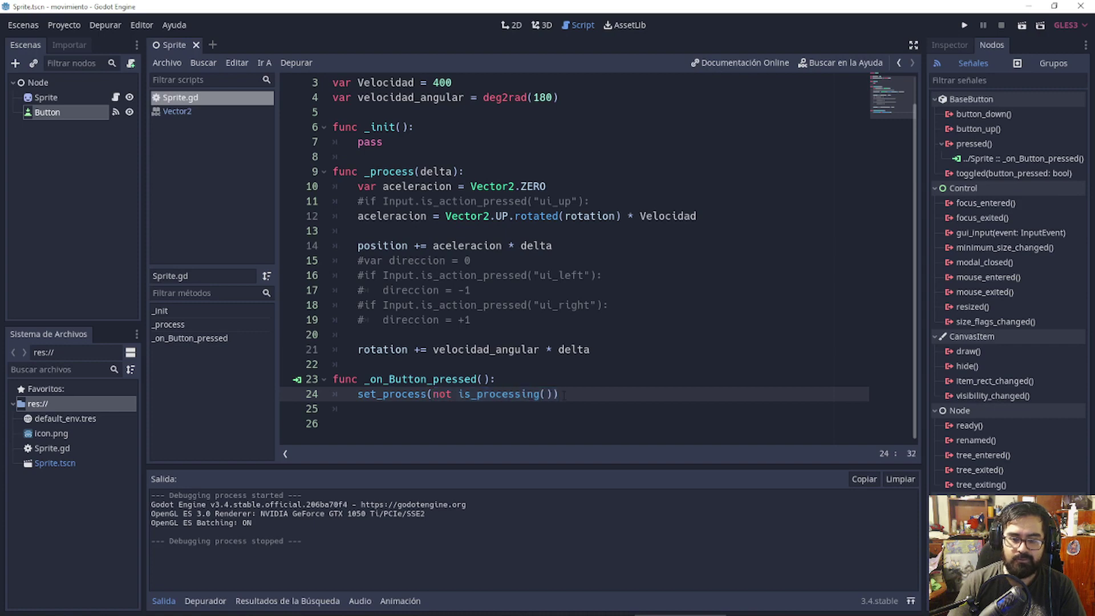
{"action": "left_click_drag", "start_coordinate": [563, 394], "coordinate": [358, 395]}
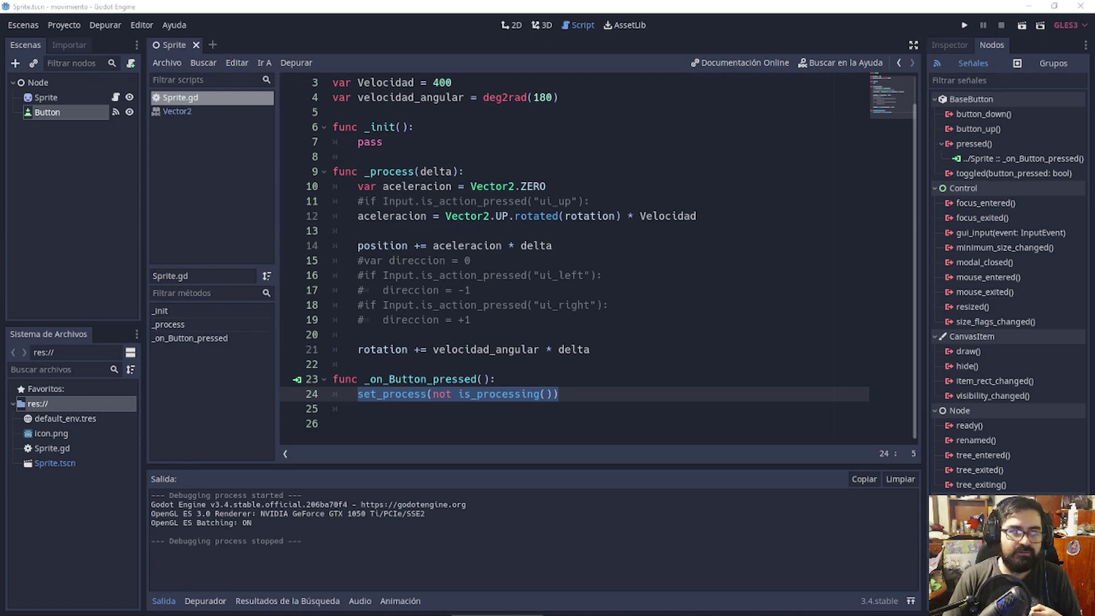
{"action": "left_click", "coordinate": [40, 85]}
{"action": "left_click", "coordinate": [39, 84]}
Add a Timer child node to the root Node, drag it under Sprite, and select it
{"action": "left_click", "coordinate": [57, 99]}
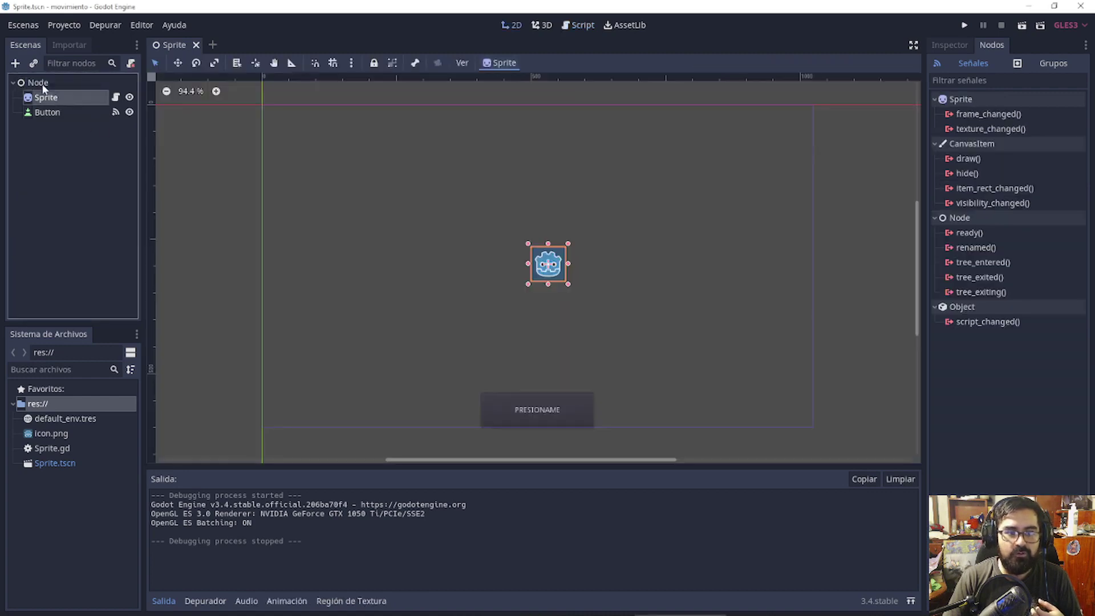
{"action": "right_click", "coordinate": [53, 86]}
{"action": "left_click", "coordinate": [52, 91]}
{"action": "type", "text": "t"}
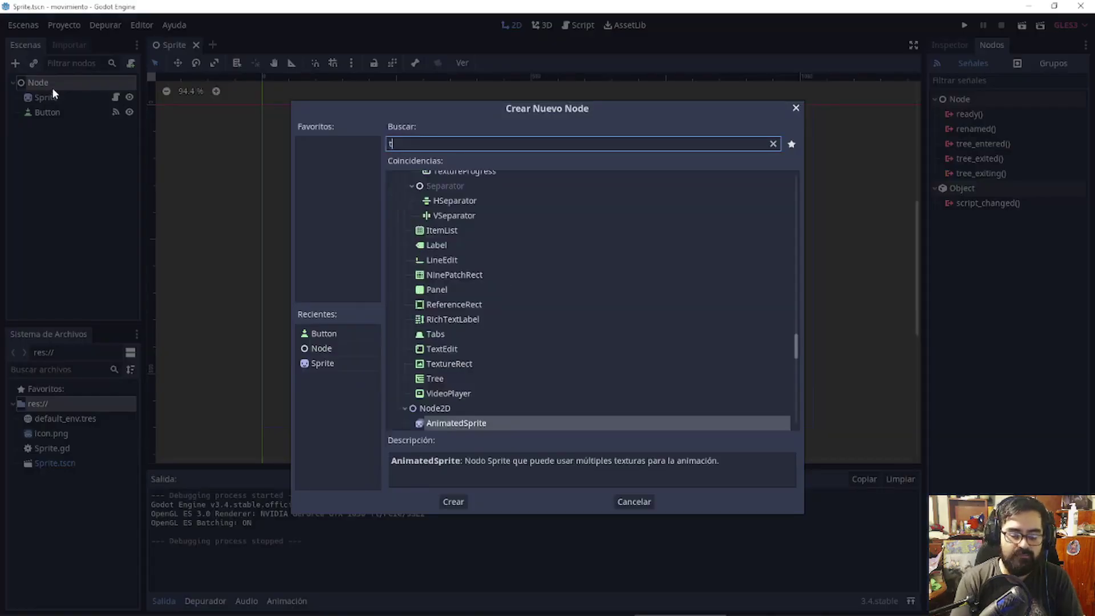
{"action": "type", "text": "imer"}
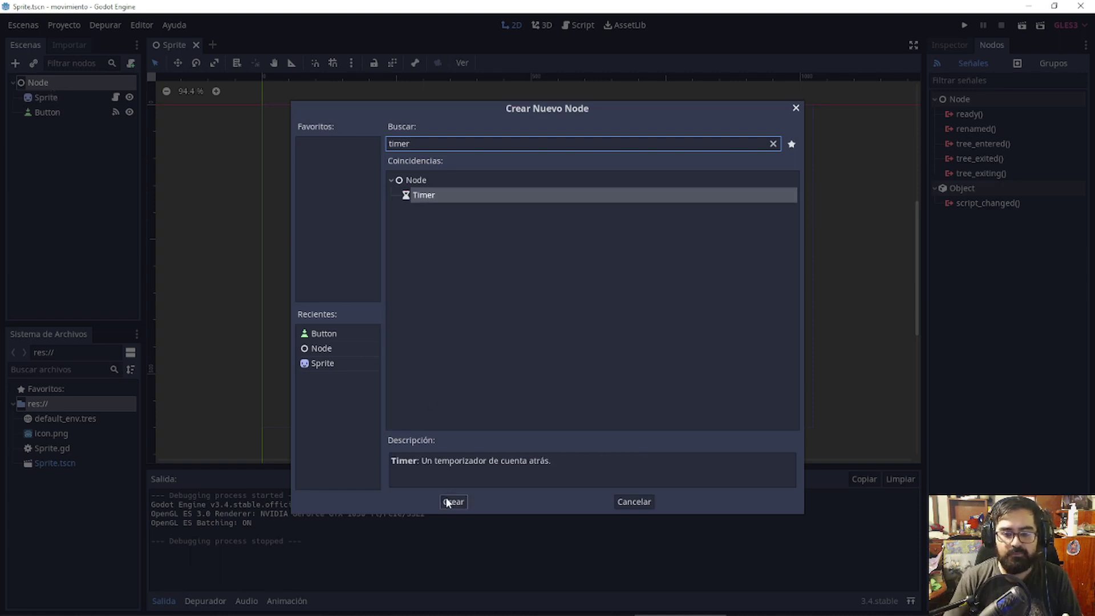
{"action": "left_click", "coordinate": [446, 501]}
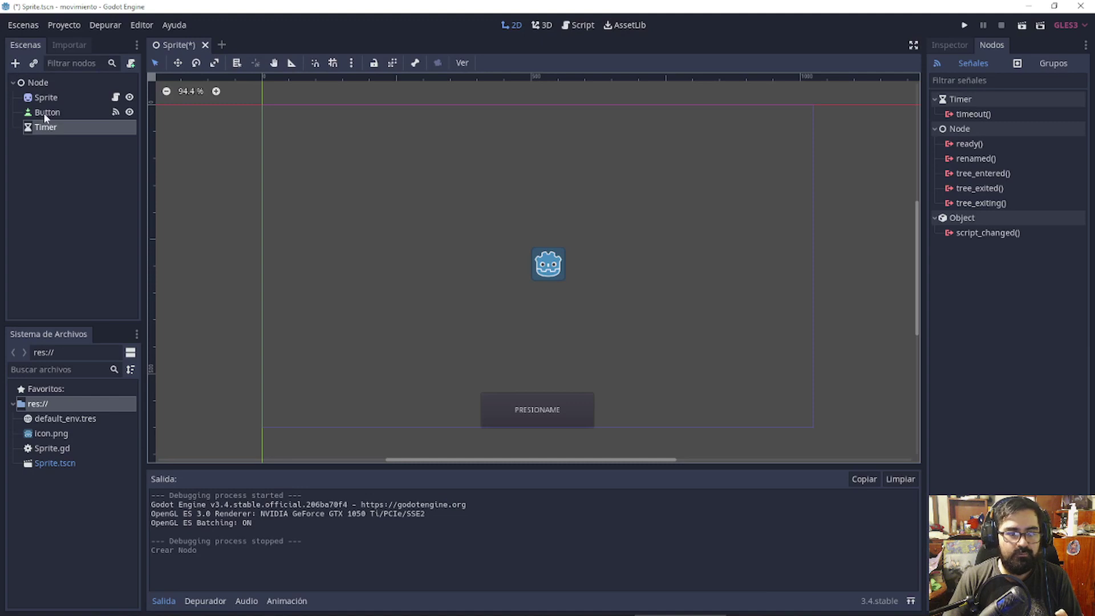
{"action": "left_click_drag", "start_coordinate": [45, 127], "coordinate": [46, 100]}
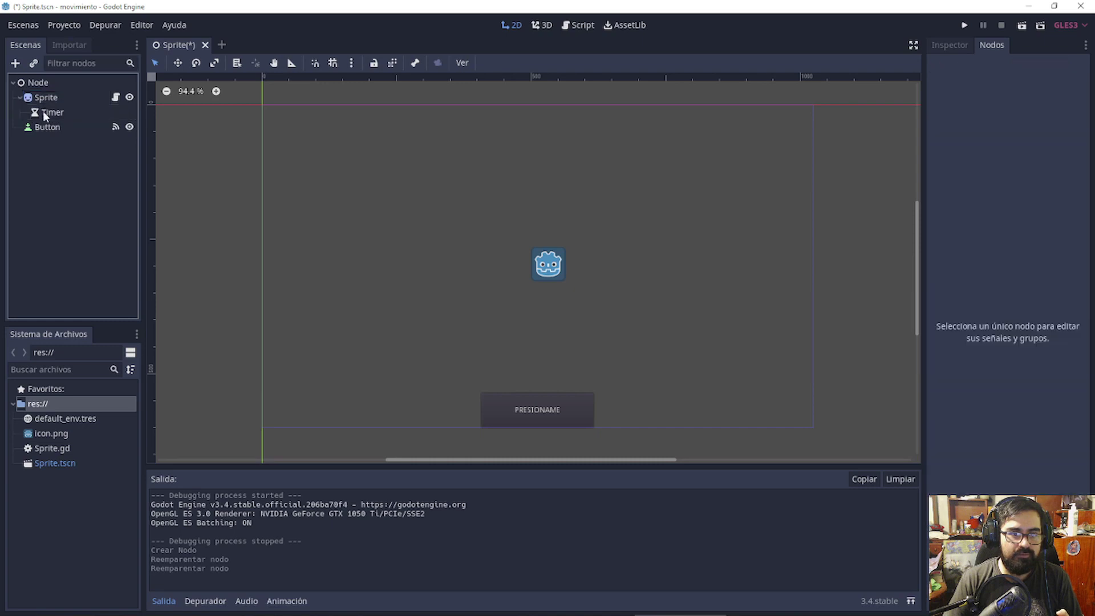
{"action": "left_click", "coordinate": [54, 112]}
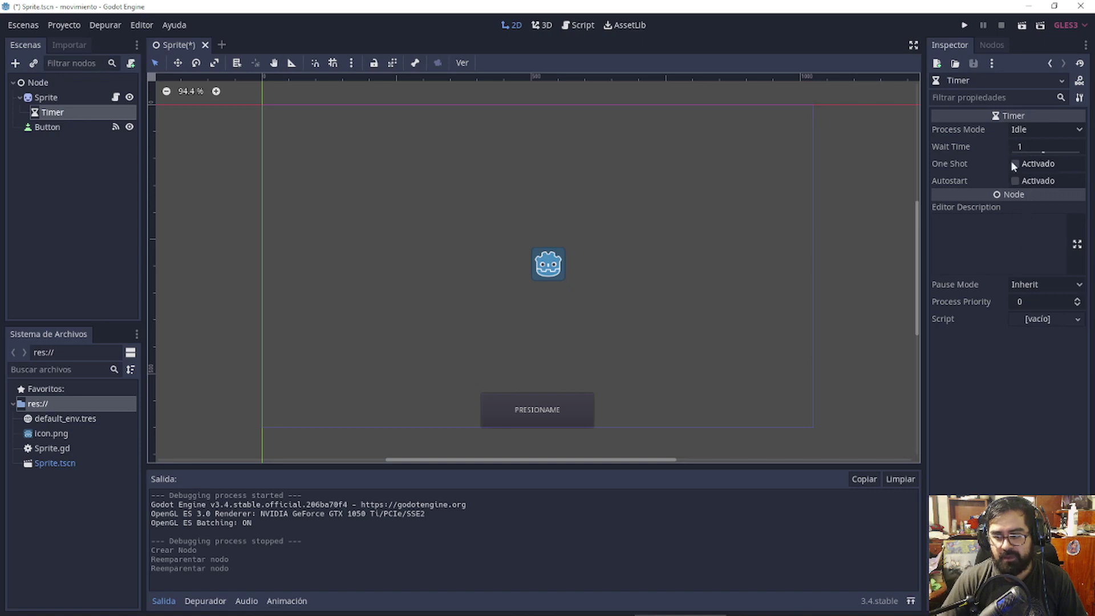
Enable the Timer's Autostart and leave One Shot off, keeping the 1-second wait time
{"action": "mouse_move", "coordinate": [963, 165]}
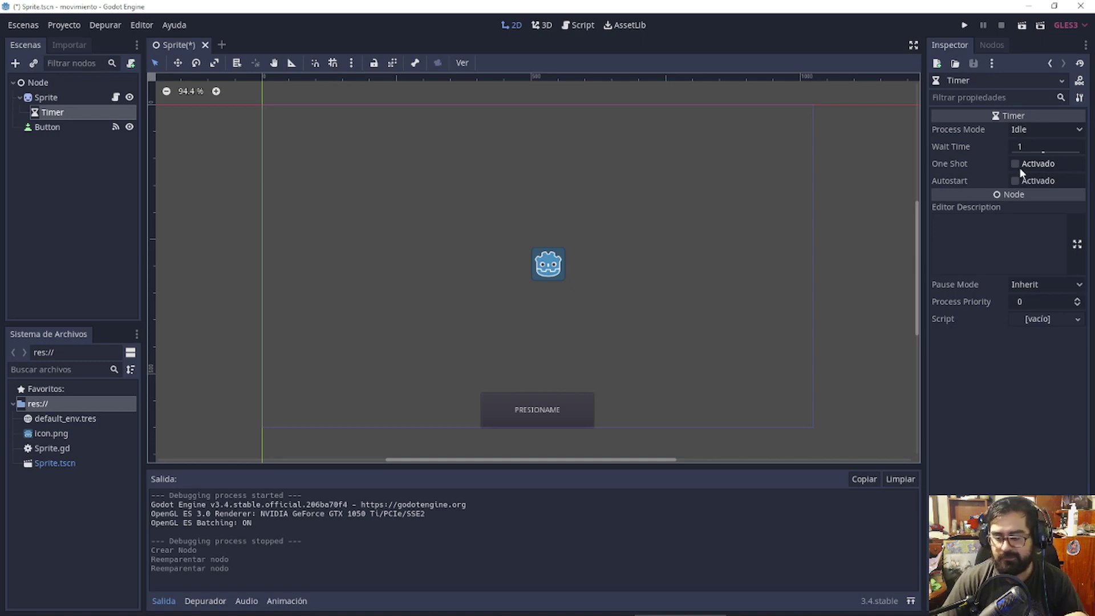
{"action": "left_click", "coordinate": [1020, 169]}
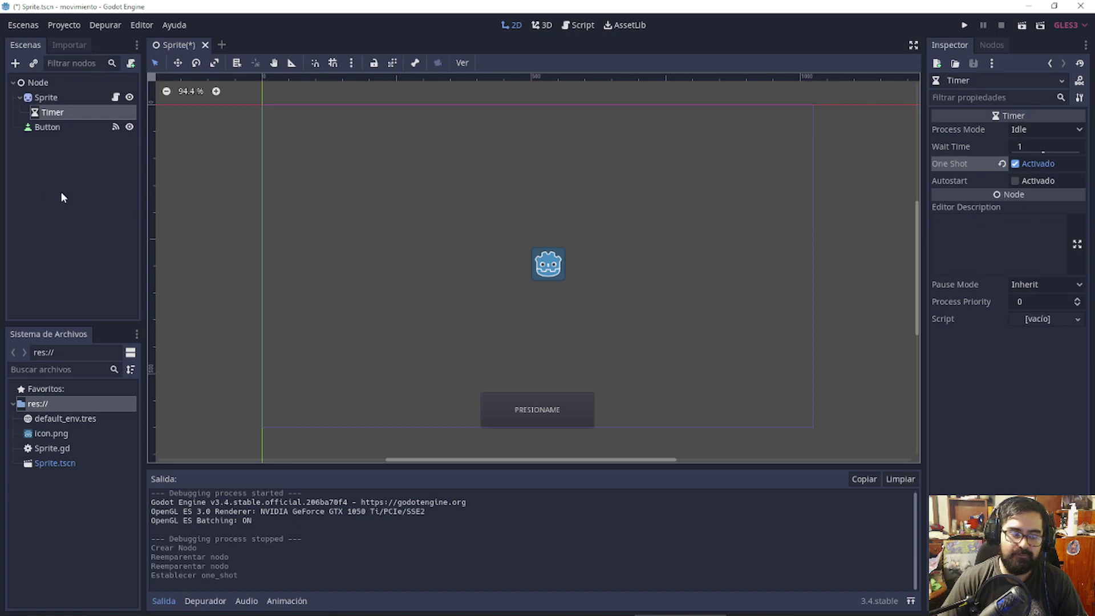
{"action": "left_click", "coordinate": [1016, 165]}
{"action": "left_click", "coordinate": [1015, 181]}
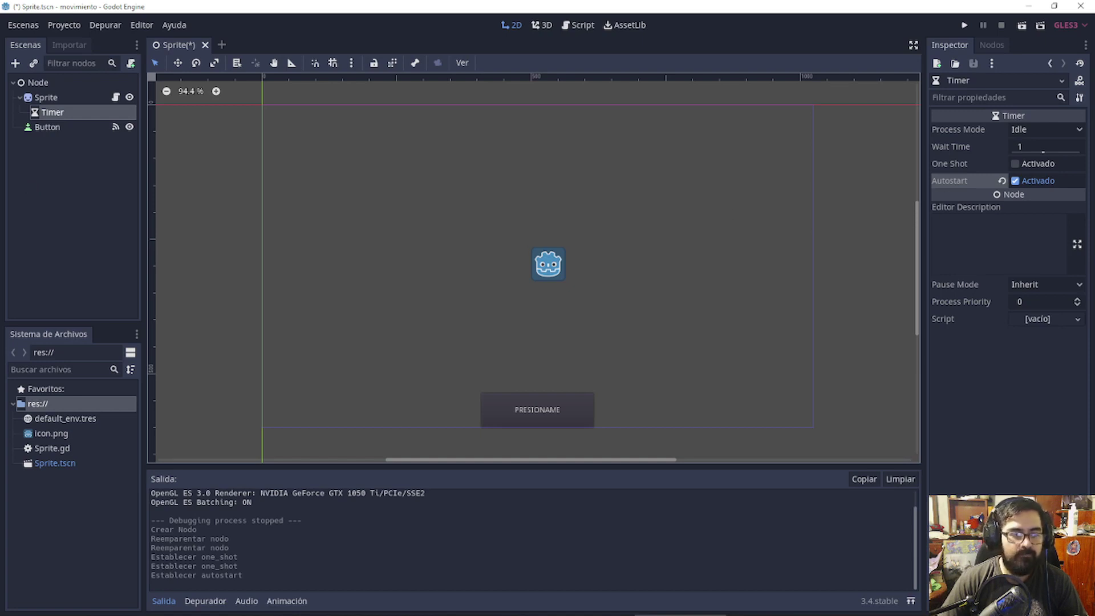
{"action": "left_click", "coordinate": [96, 96]}
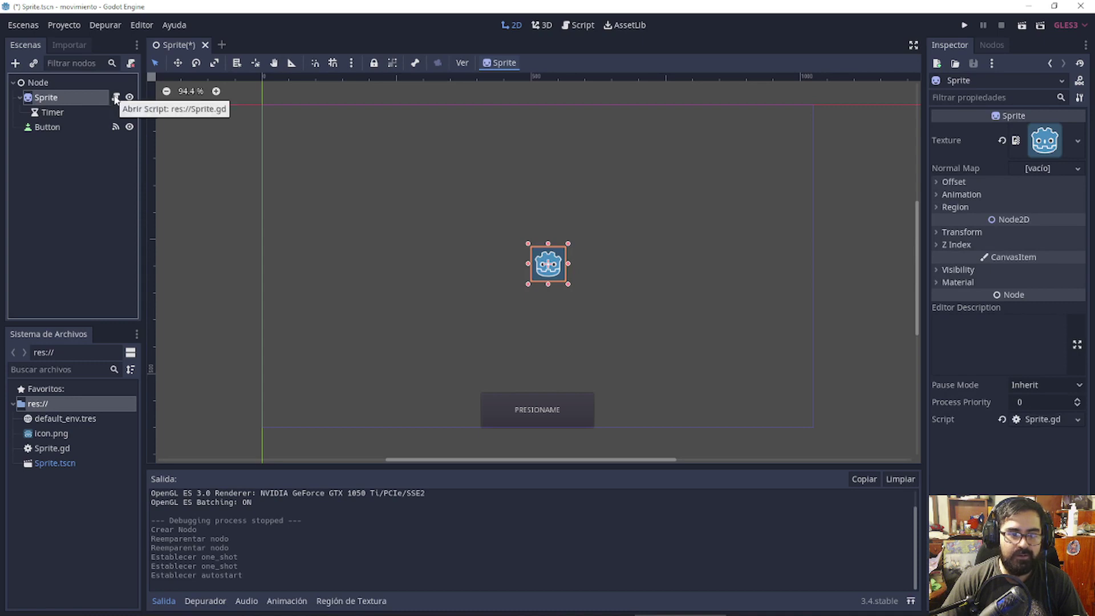
Open Sprite.gd, view the Timer's signals in the Node tab, then return to the Inspector
{"action": "left_click", "coordinate": [116, 98]}
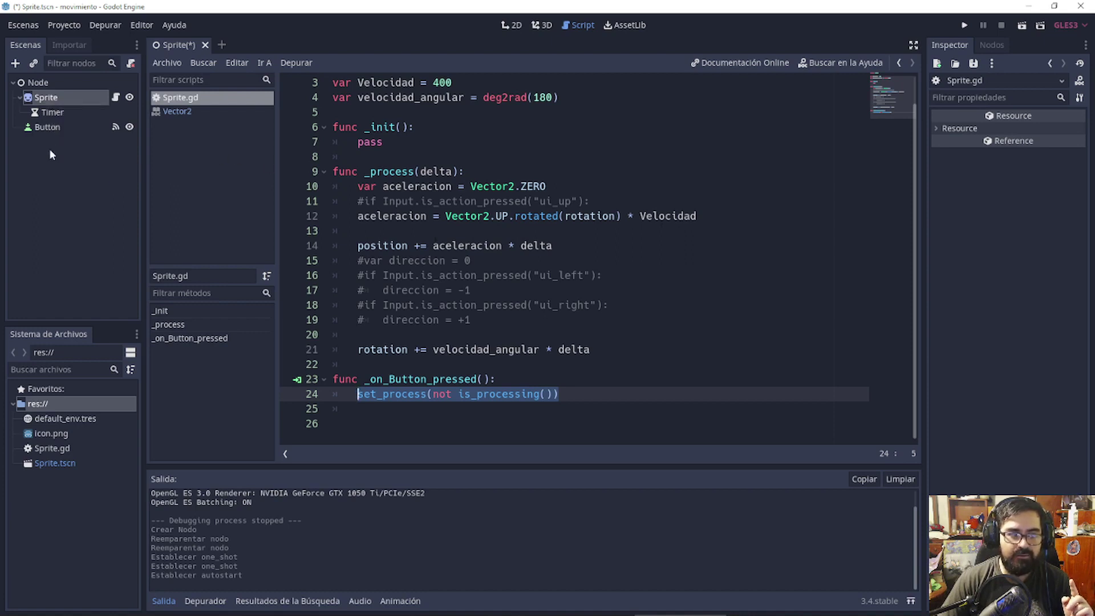
{"action": "left_click", "coordinate": [48, 117]}
{"action": "left_click", "coordinate": [993, 45]}
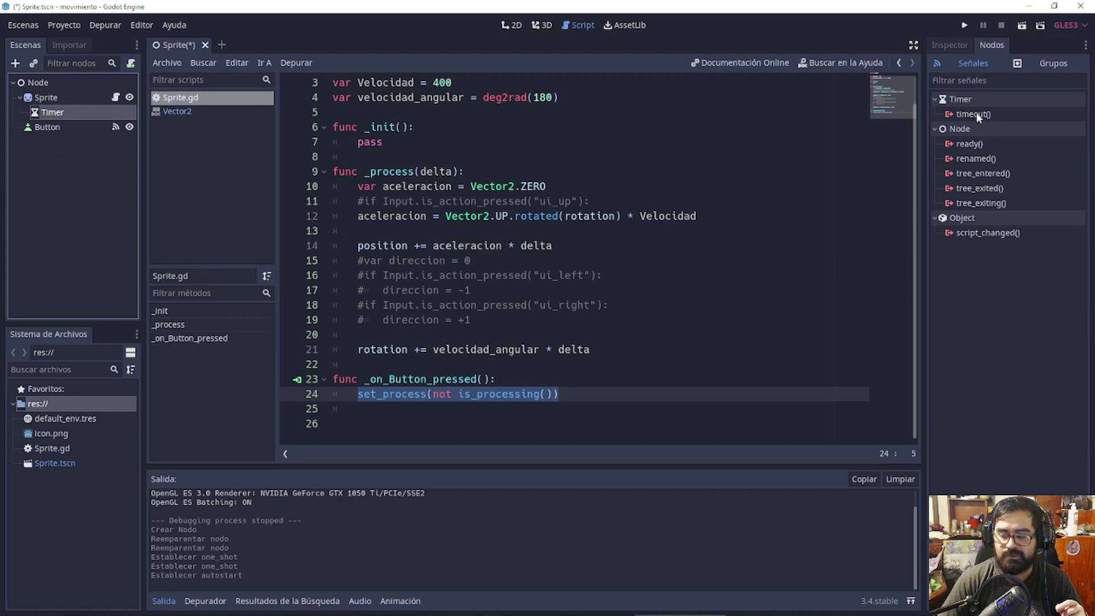
{"action": "left_click", "coordinate": [951, 46]}
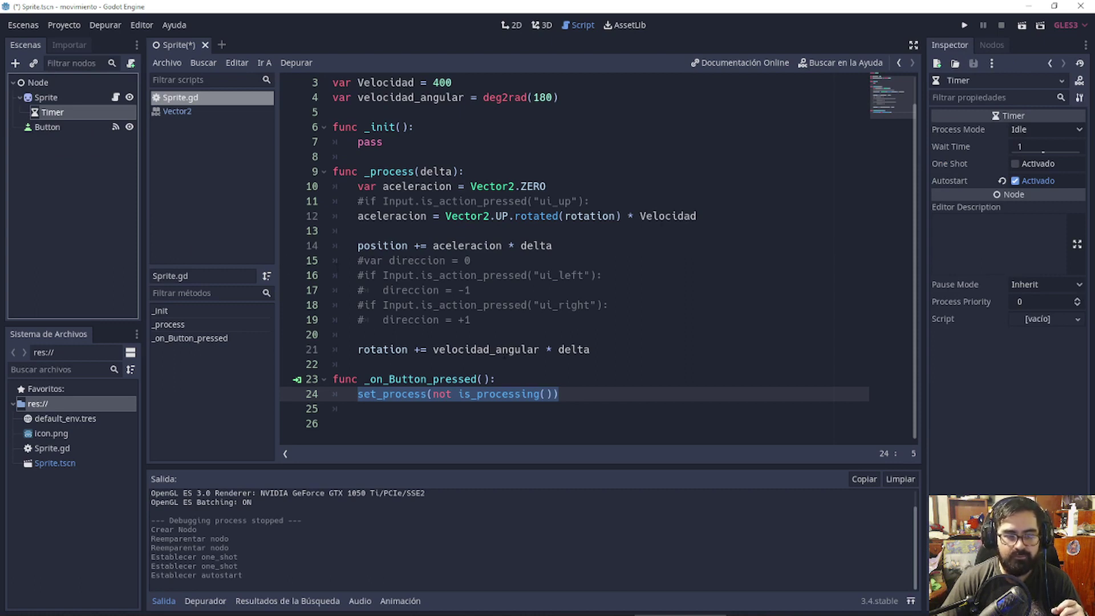
Scroll Sprite.gd to the top and place the caret on the pass line of _init
{"action": "left_click", "coordinate": [490, 332]}
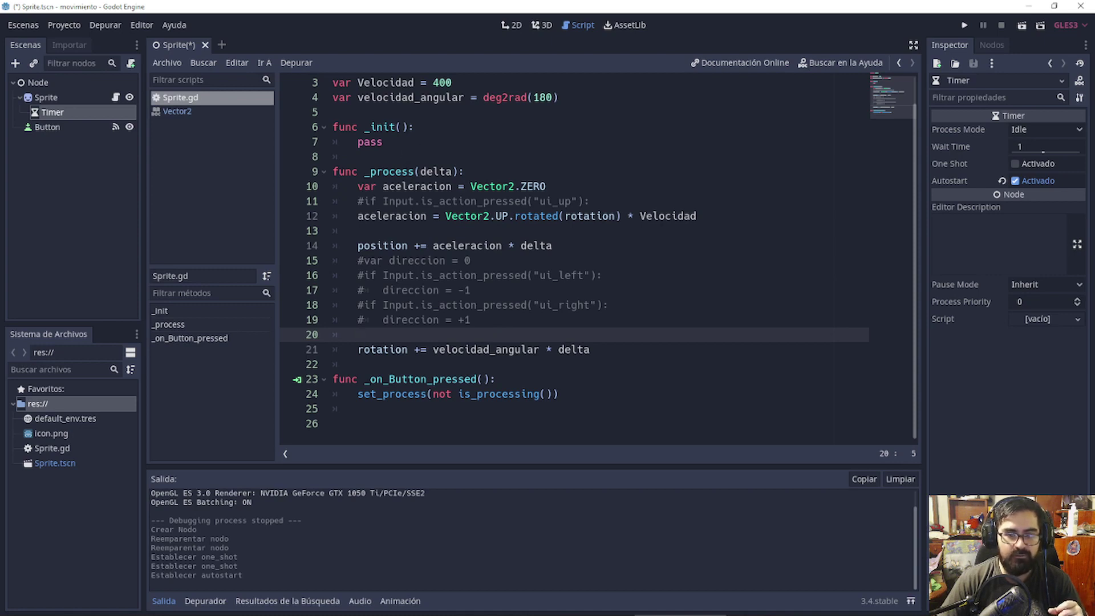
{"action": "scroll", "coordinate": [598, 257], "scroll_direction": "up", "scroll_amount": 1}
{"action": "left_click", "coordinate": [385, 172]}
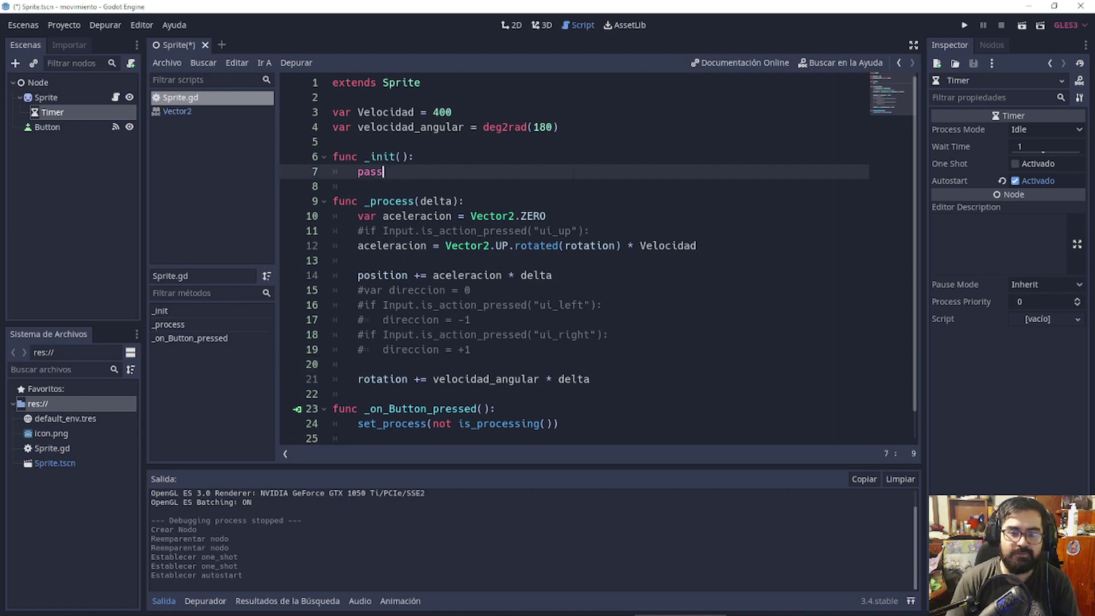
Rename the _init function to _ready and delete its pass statement
{"action": "double_click", "coordinate": [383, 157]}
{"action": "type", "text": "r"}
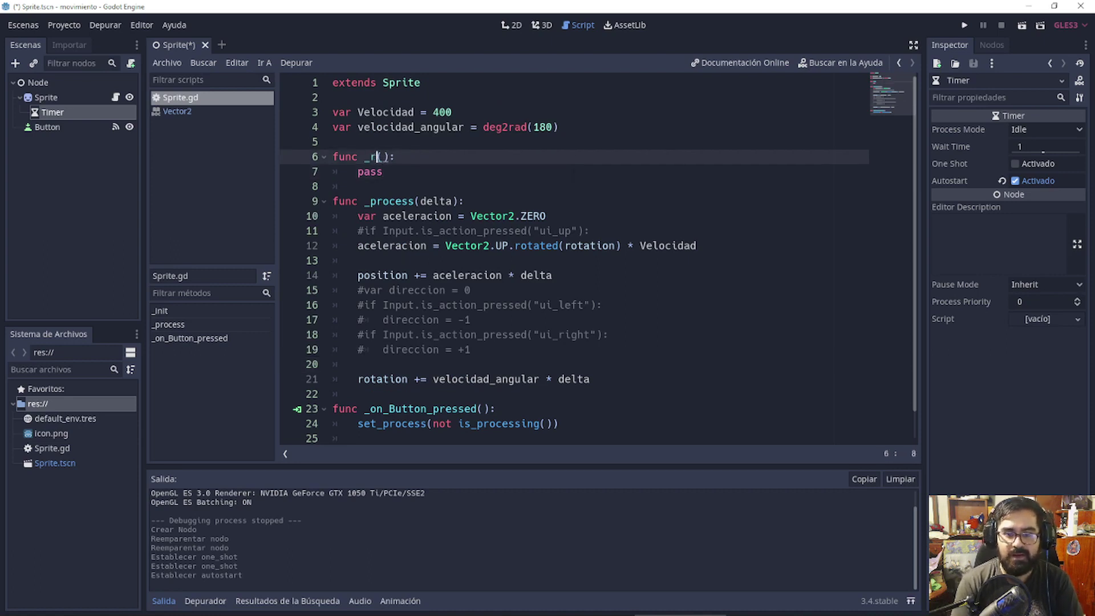
{"action": "type", "text": "eady"}
{"action": "key", "text": "Return"}
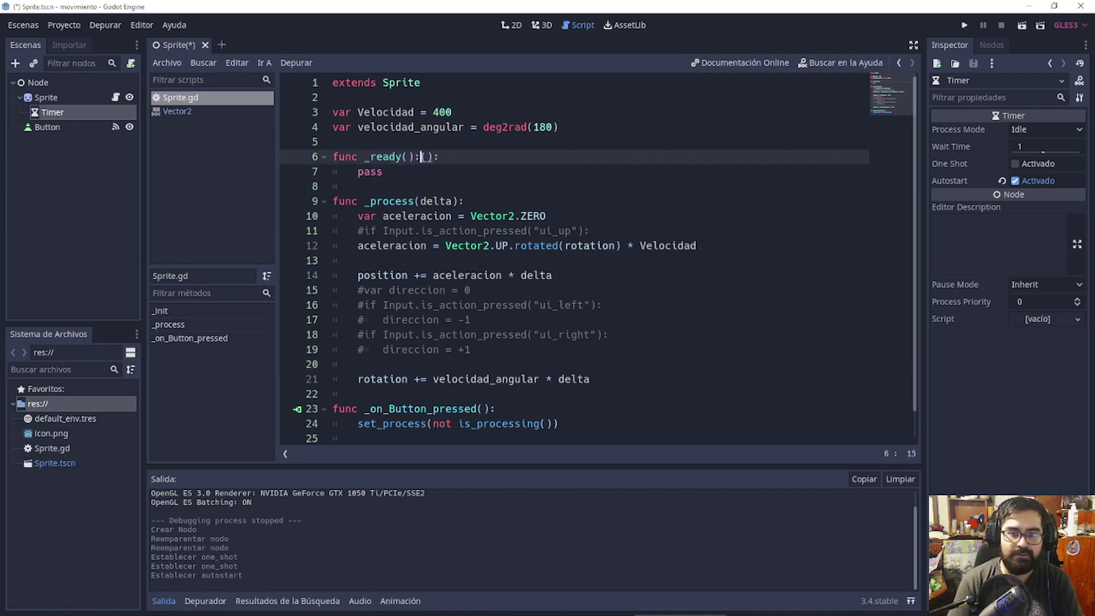
{"action": "key", "text": "Delete"}
{"action": "key", "text": "Delete"}
{"action": "key", "text": "Delete"}
{"action": "left_click", "coordinate": [382, 171]}
{"action": "key", "text": "BackSpace"}
{"action": "key", "text": "BackSpace"}
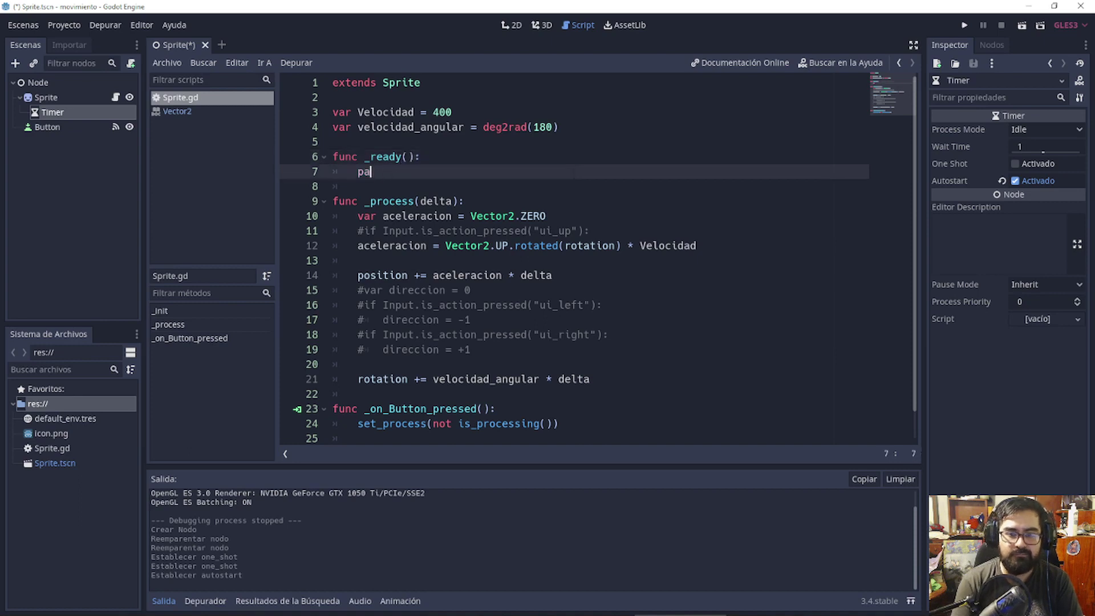
{"action": "key", "text": "BackSpace"}
{"action": "key", "text": "BackSpace"}
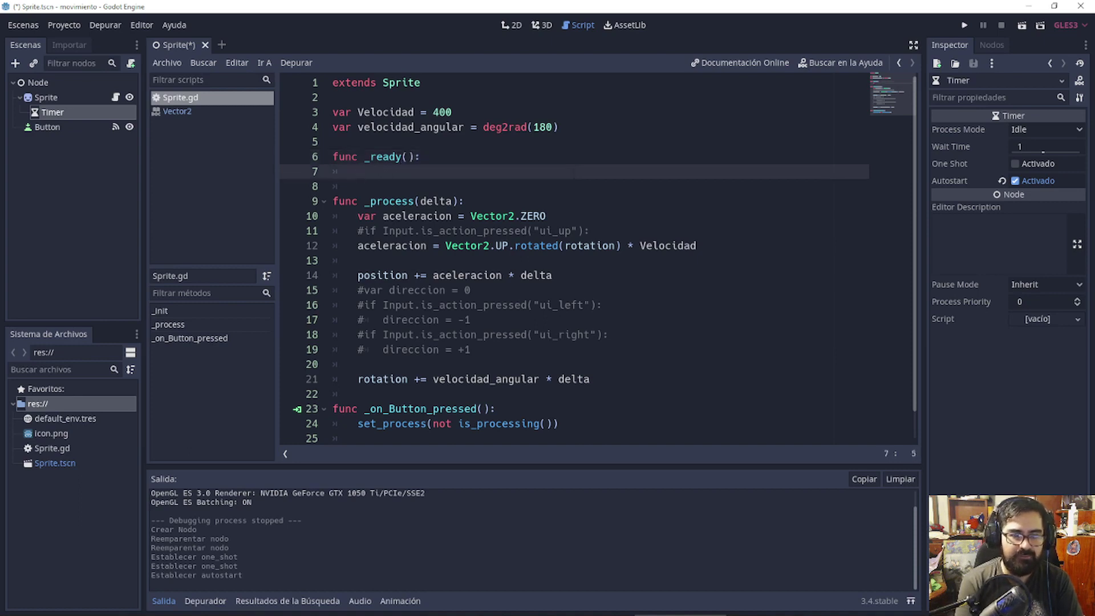
Write var timer = get_node("Timer") as the body of _ready
{"action": "type", "text": "var "}
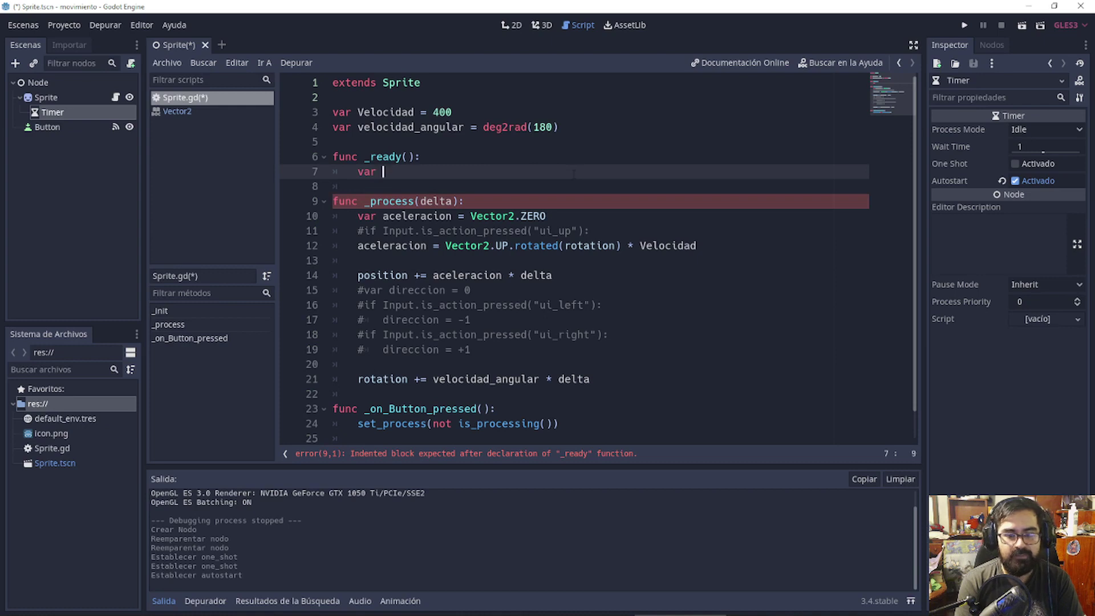
{"action": "type", "text": "timer = "}
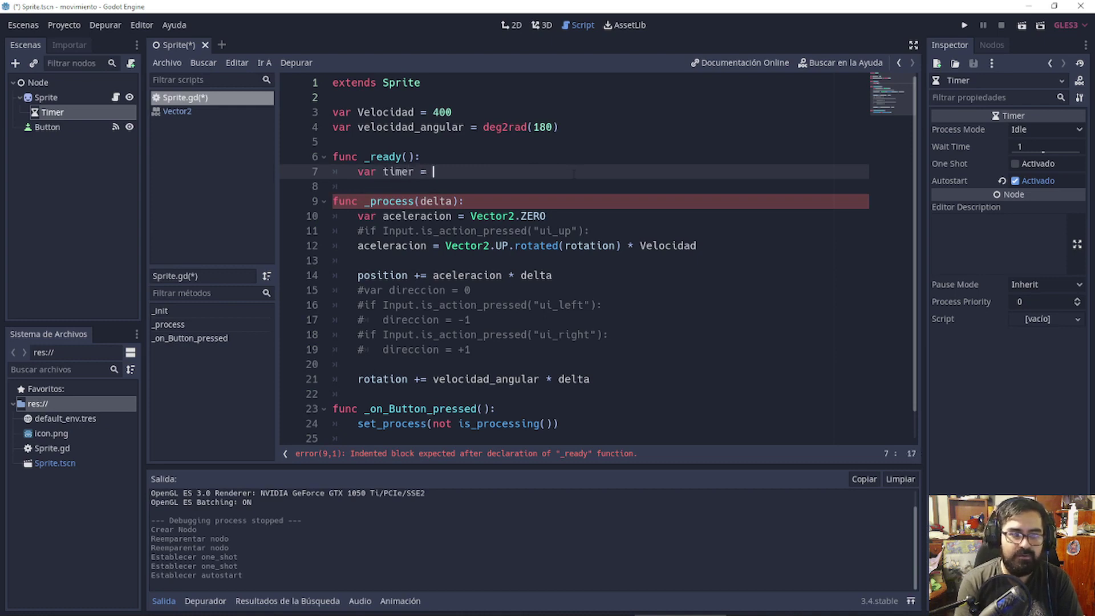
{"action": "type", "text": "get"}
{"action": "type", "text": ":_"}
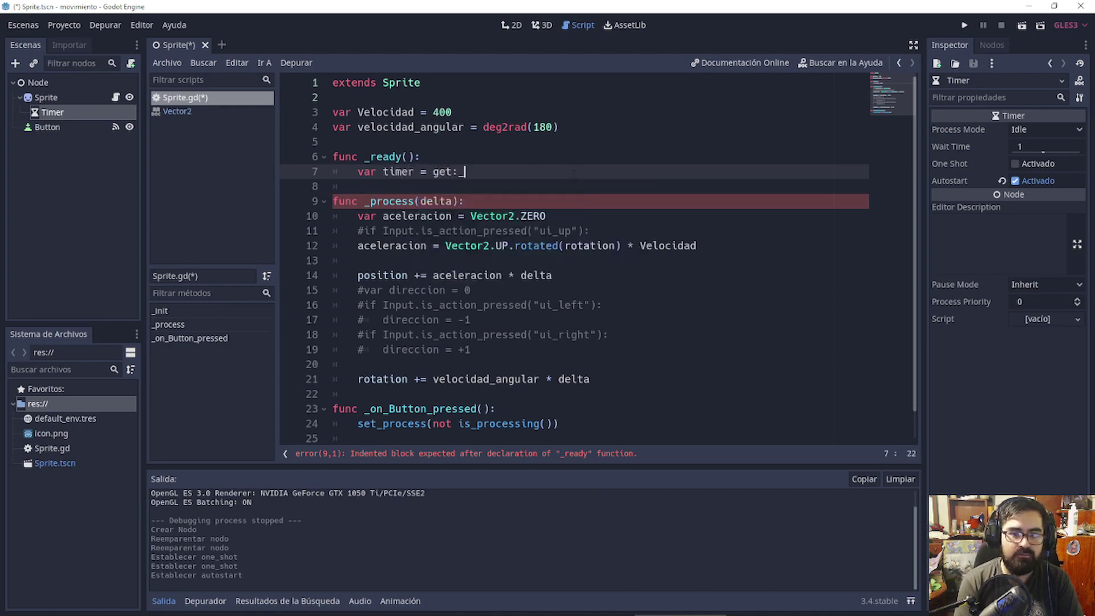
{"action": "type", "text": "g"}
{"action": "key", "text": "BackSpace"}
{"action": "type", "text": "n"}
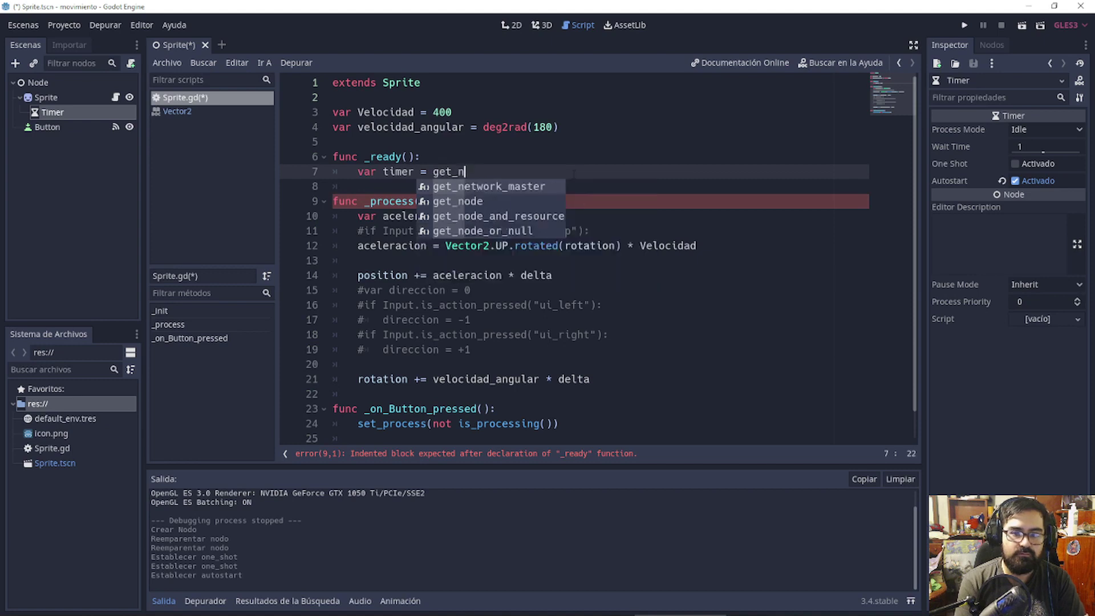
{"action": "type", "text": "ode"}
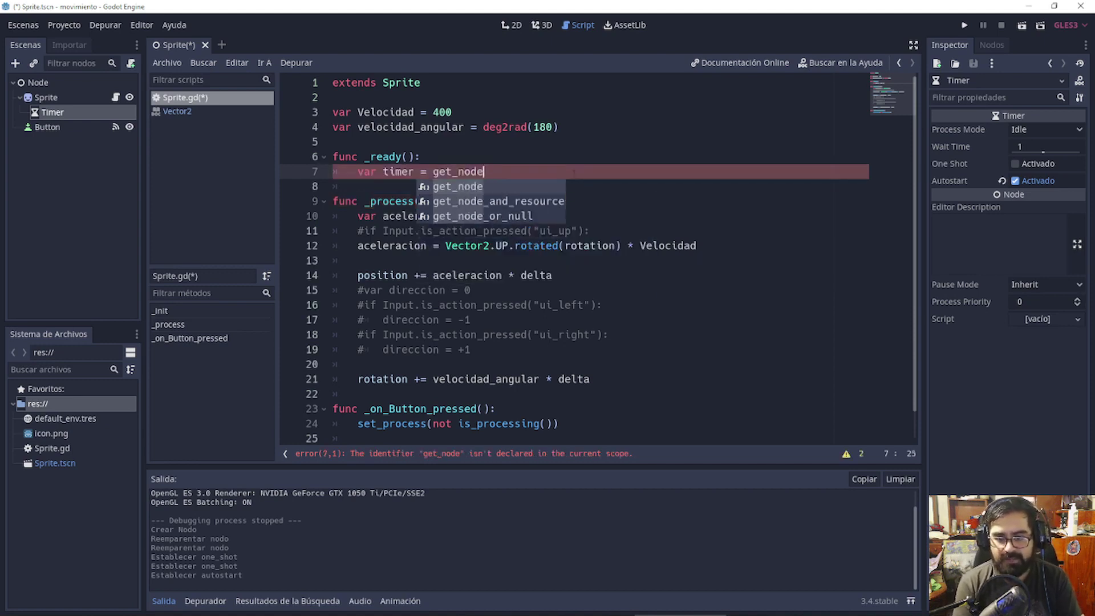
{"action": "type", "text": "(\"T"}
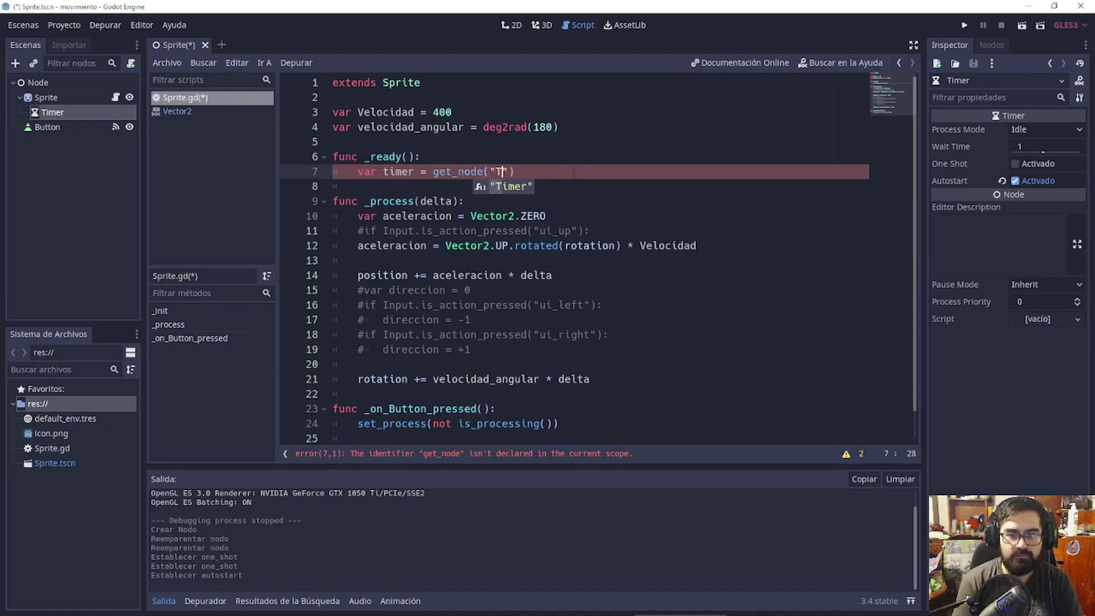
{"action": "type", "text": "imer\")"}
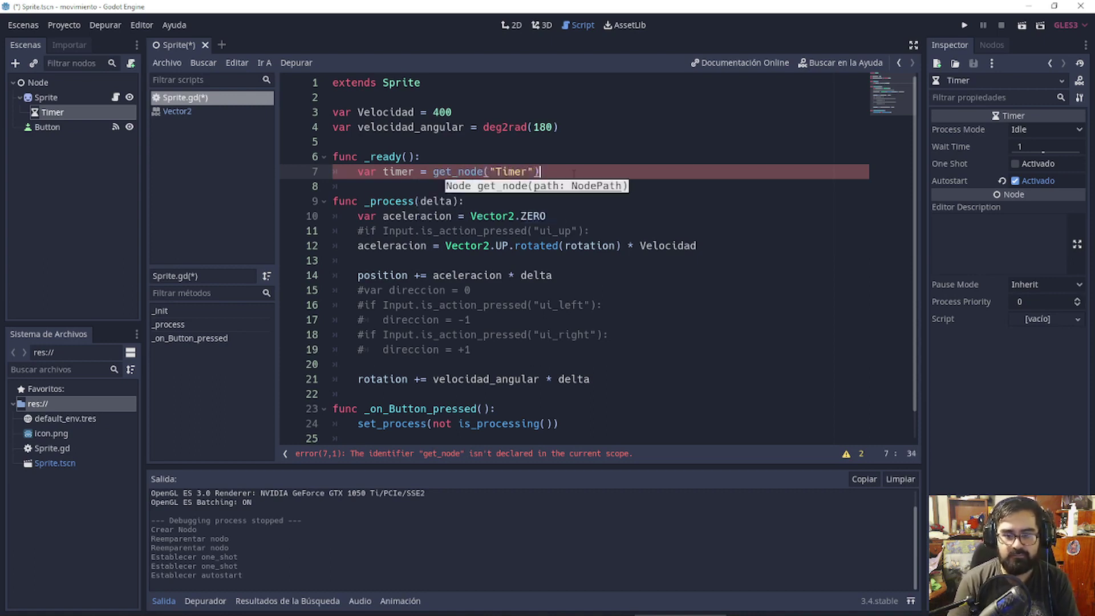
{"action": "key", "text": "Return"}
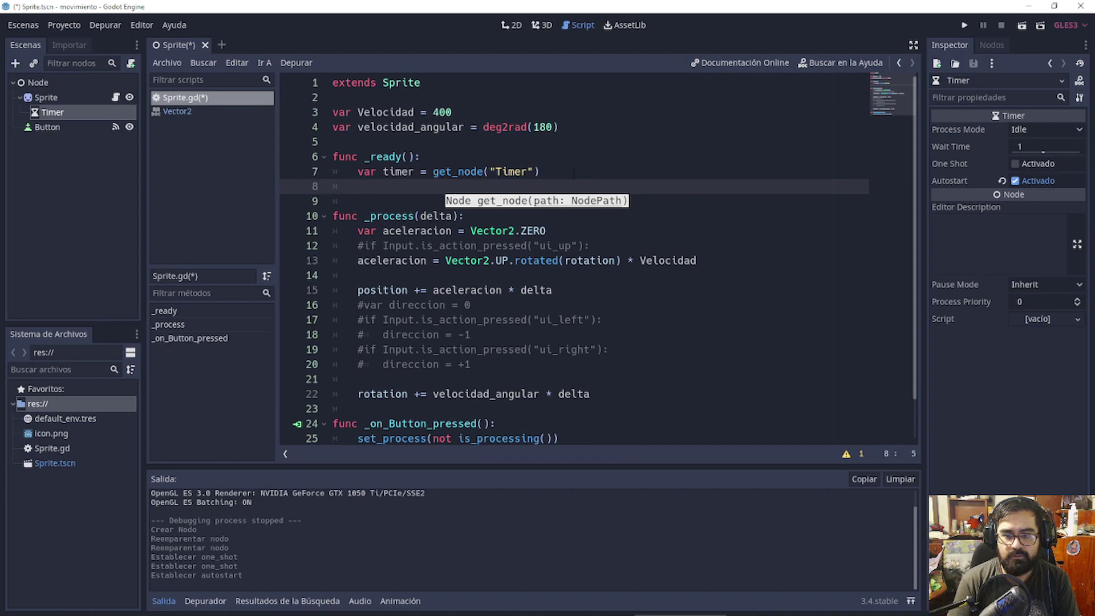
{"action": "key", "text": "Down"}
{"action": "key", "text": "Up"}
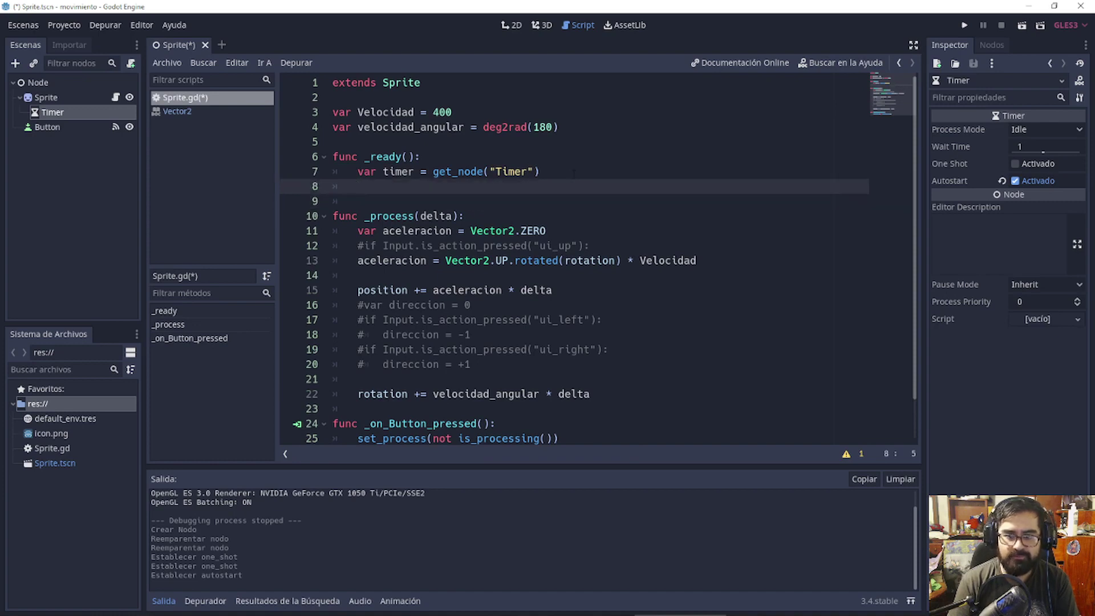
{"action": "key", "text": "Up"}
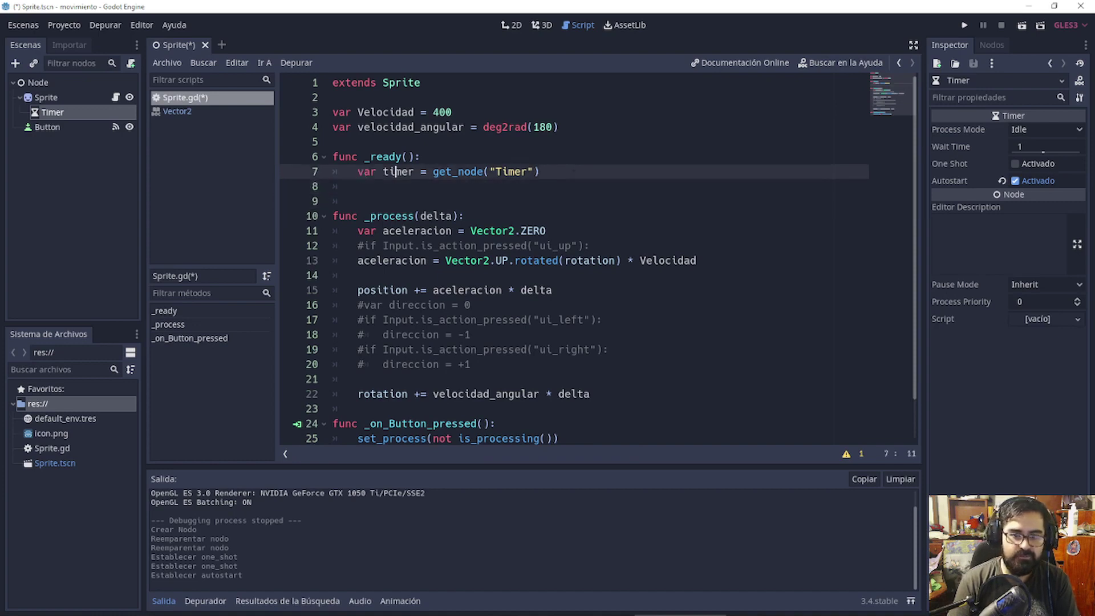
{"action": "key", "text": "Down"}
{"action": "key", "text": "Up"}
{"action": "key", "text": "Right"}
{"action": "key", "text": "Right"}
{"action": "key", "text": "Right"}
Highlight the timer variable, get_node and the "Timer" name on line 7 to explain them
{"action": "key", "text": "shift+Right"}
{"action": "key", "text": "shift+Right"}
{"action": "key", "text": "shift+Right"}
{"action": "key", "text": "shift+Right"}
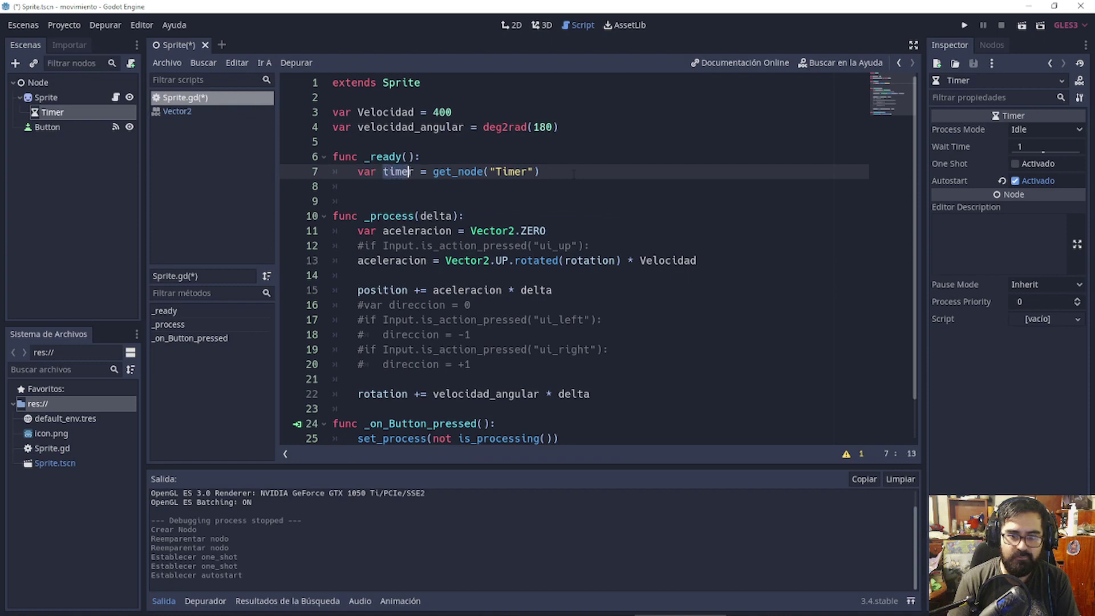
{"action": "key", "text": "Left"}
{"action": "key", "text": "Left"}
{"action": "key", "text": "Right"}
{"action": "key", "text": "Right"}
{"action": "key", "text": "Right"}
{"action": "key", "text": "Right"}
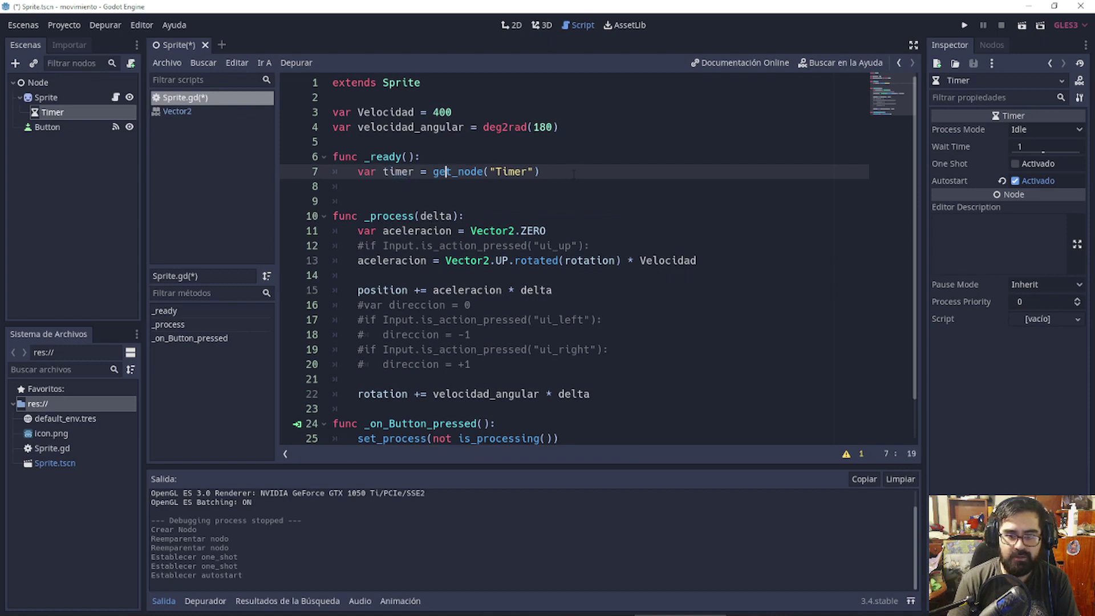
{"action": "key", "text": "Right"}
{"action": "key", "text": "Right"}
{"action": "key", "text": "Right"}
{"action": "key", "text": "Right"}
{"action": "key", "text": "Right"}
{"action": "key", "text": "Right"}
{"action": "key", "text": "Right"}
{"action": "key", "text": "Right"}
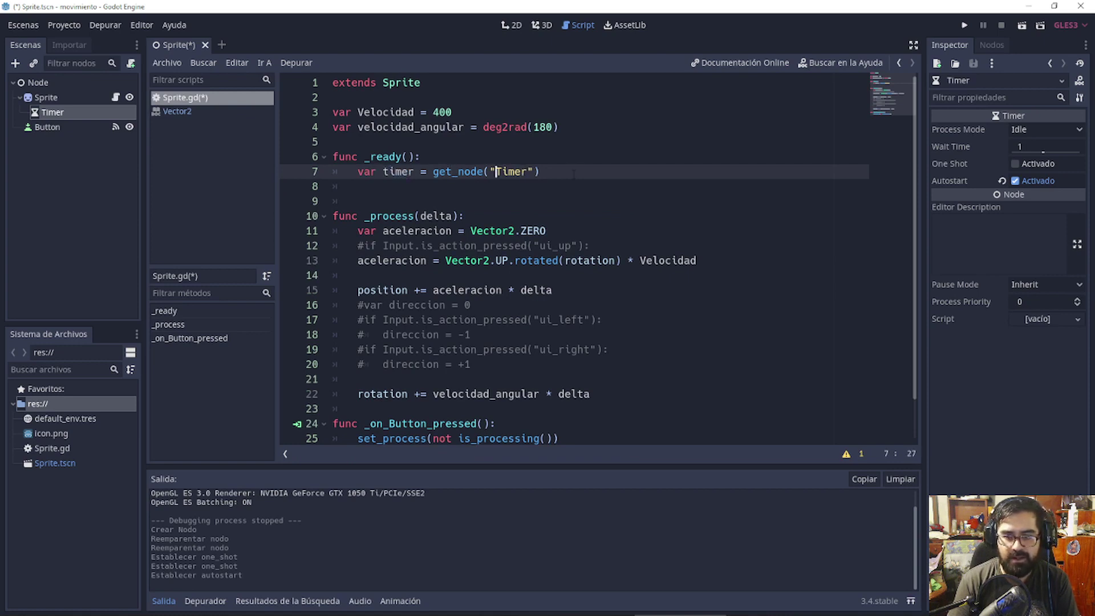
{"action": "key", "text": "Left"}
{"action": "key", "text": "Left"}
{"action": "key", "text": "Left"}
{"action": "key", "text": "Left"}
{"action": "key", "text": "Left"}
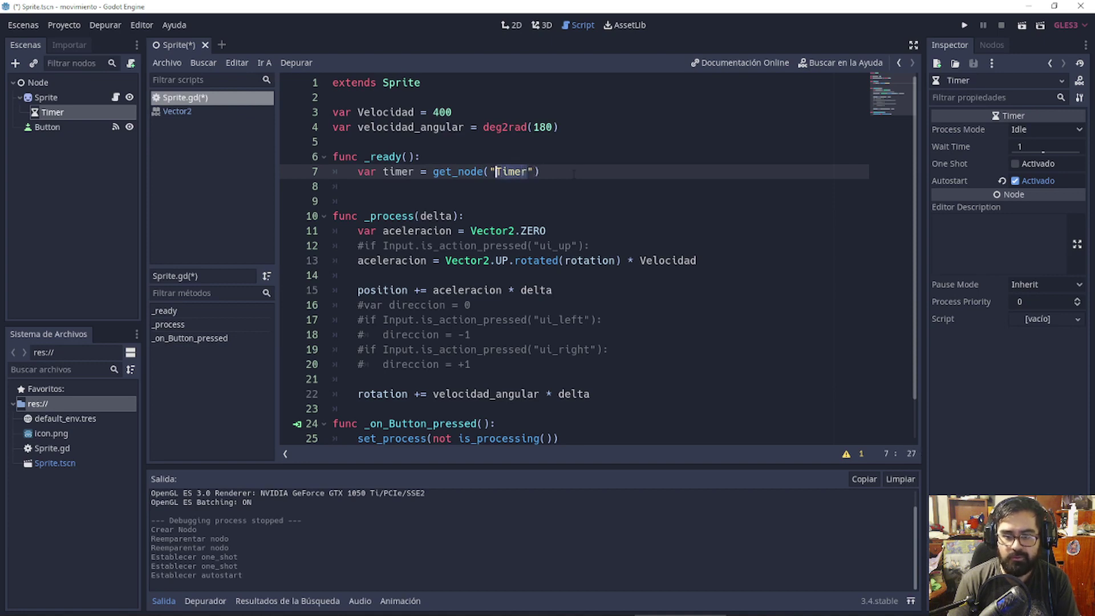
{"action": "key", "text": "Left"}
{"action": "key", "text": "shift+Right"}
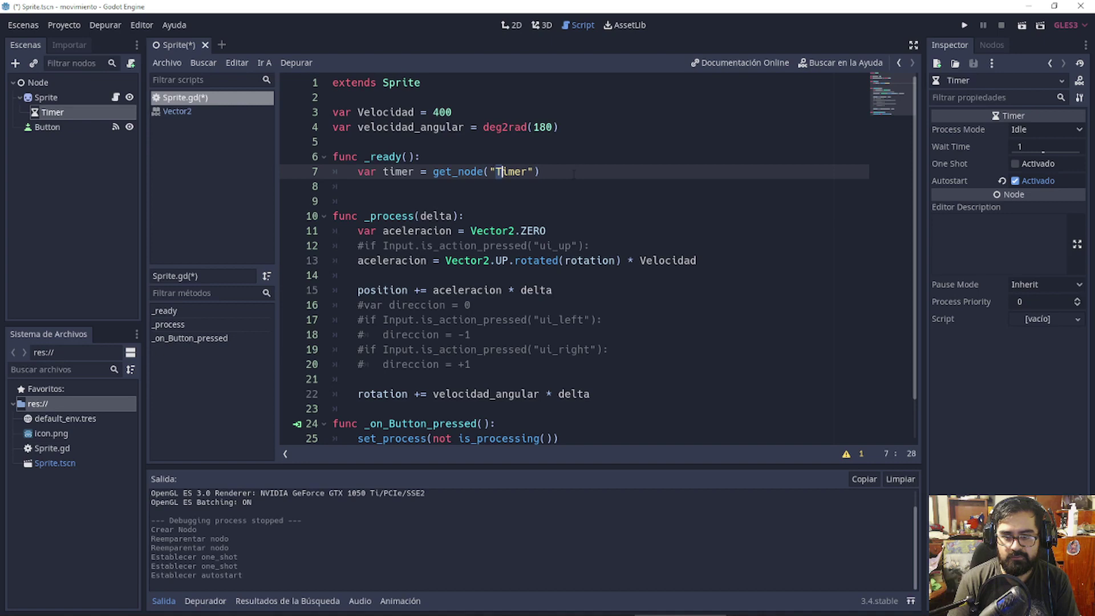
{"action": "key", "text": "shift+Right"}
{"action": "key", "text": "shift+Right"}
{"action": "key", "text": "shift+Right"}
{"action": "key", "text": "Left"}
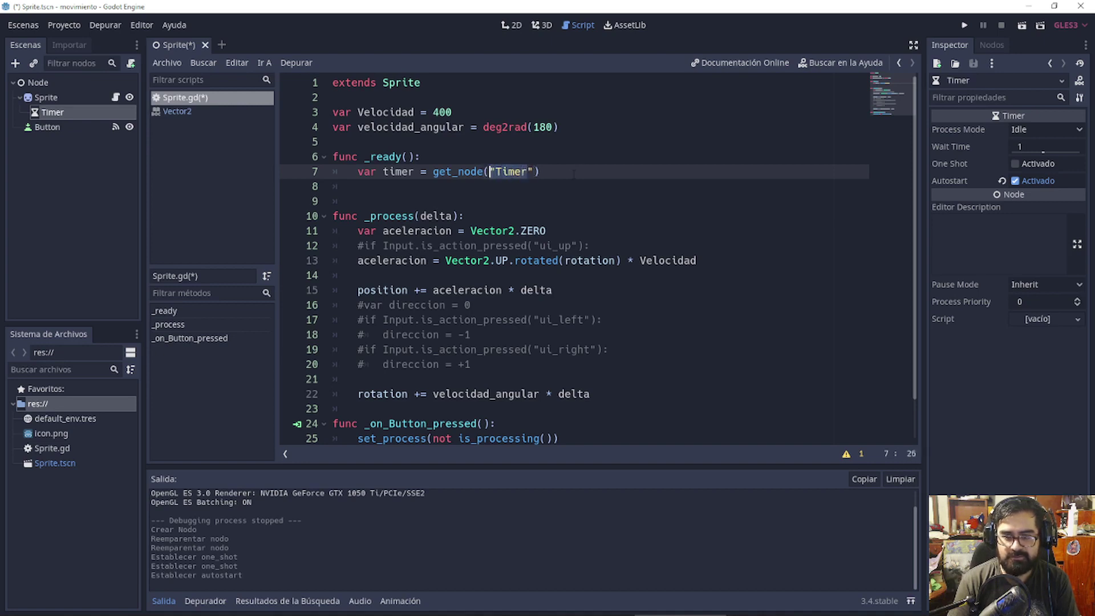
{"action": "key", "text": "Right"}
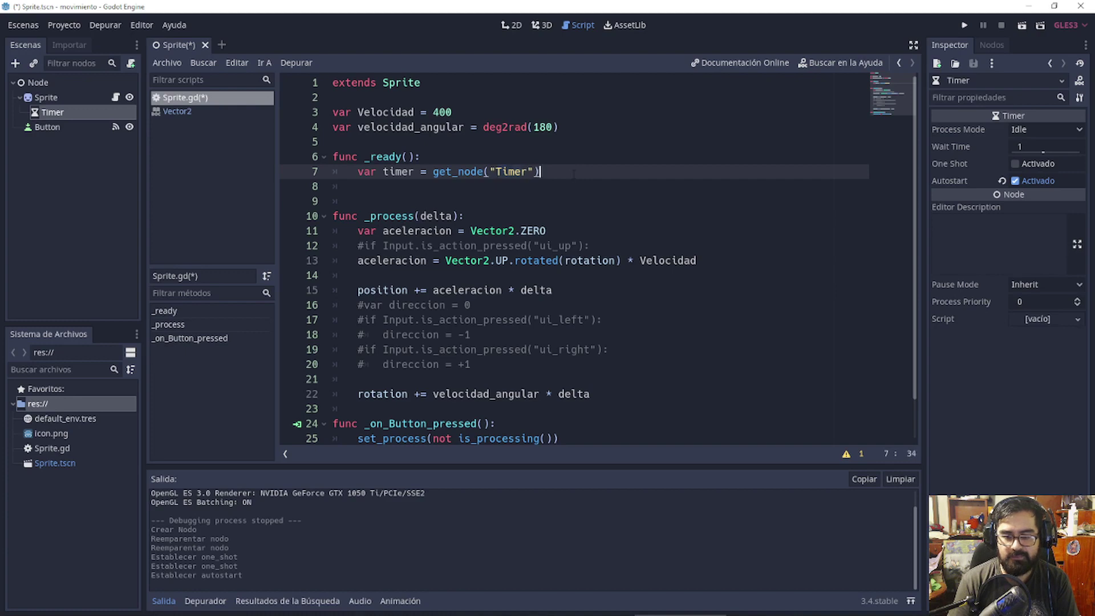
{"action": "key", "text": "Down"}
{"action": "key", "text": "Down"}
{"action": "key", "text": "Up"}
{"action": "key", "text": "Up"}
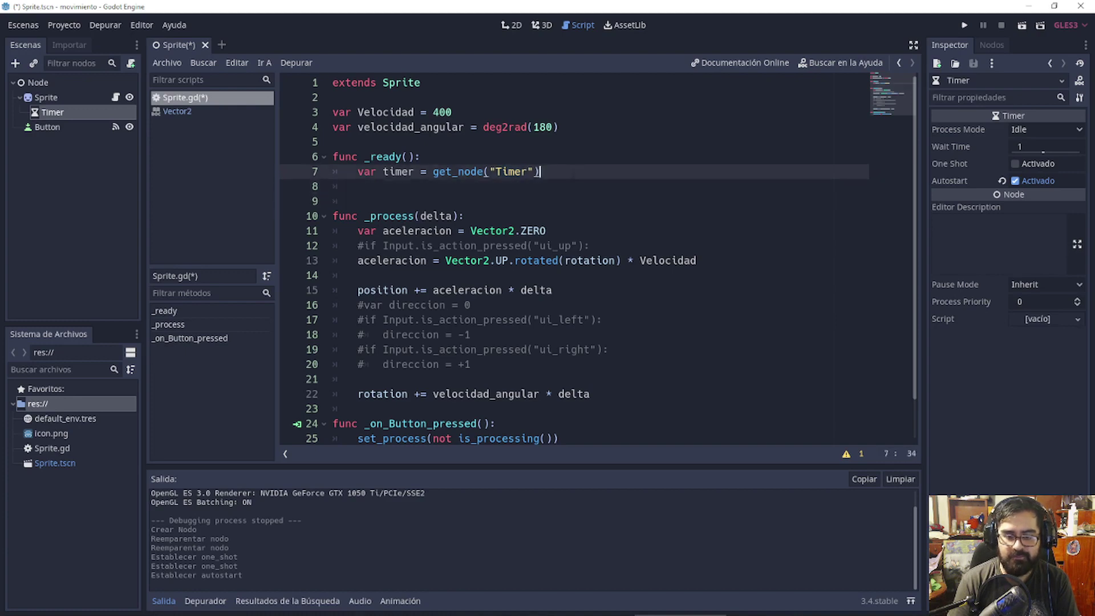
{"action": "key", "text": "Return"}
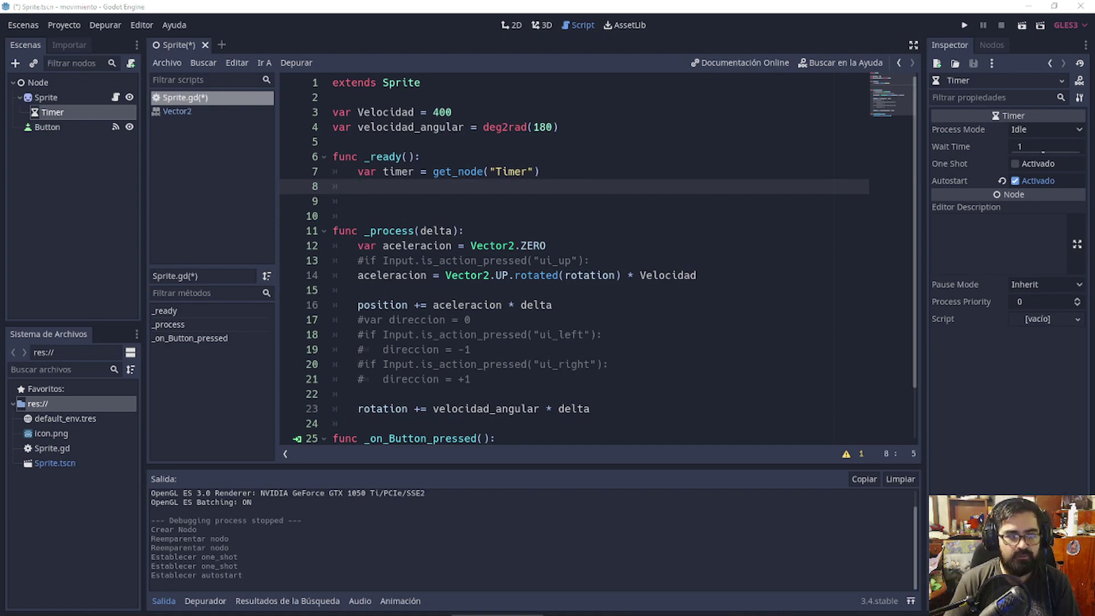
{"action": "left_click", "coordinate": [415, 172]}
{"action": "left_click_drag", "start_coordinate": [433, 172], "coordinate": [478, 172]}
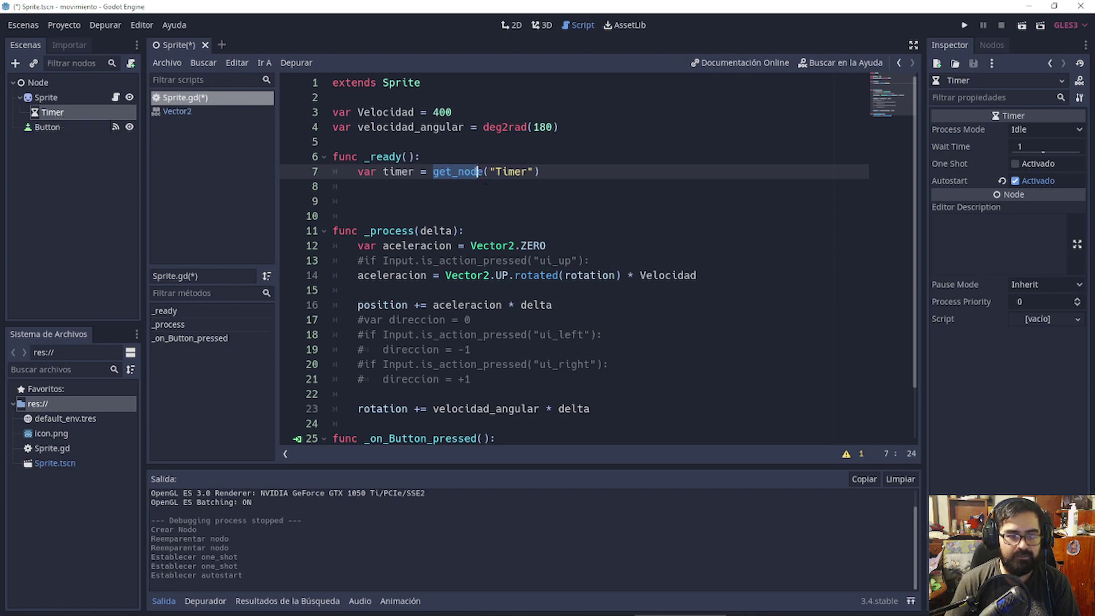
{"action": "double_click", "coordinate": [499, 172]}
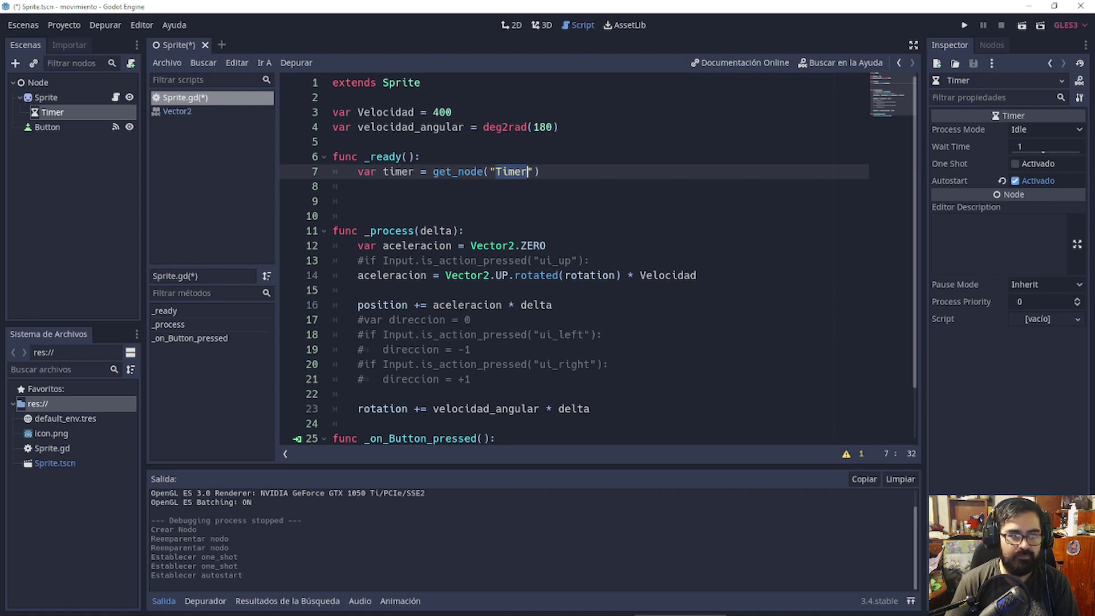
Add timer.connect("timeout", self, "on_Timer_timeout") on a new line in _ready
{"action": "left_click", "coordinate": [575, 159]}
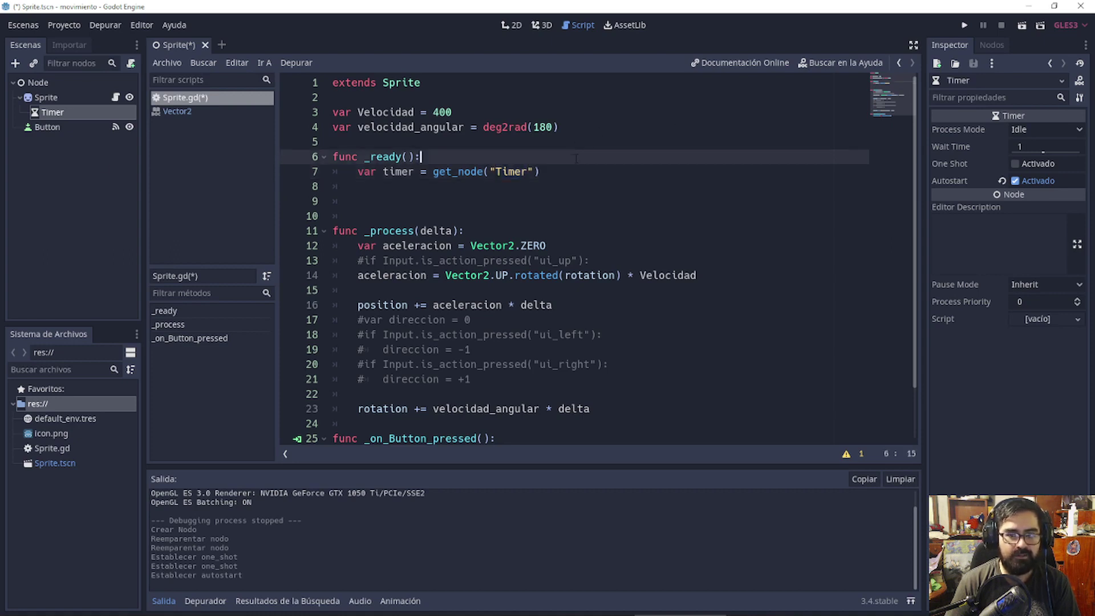
{"action": "left_click", "coordinate": [585, 166]}
{"action": "key", "text": "Return"}
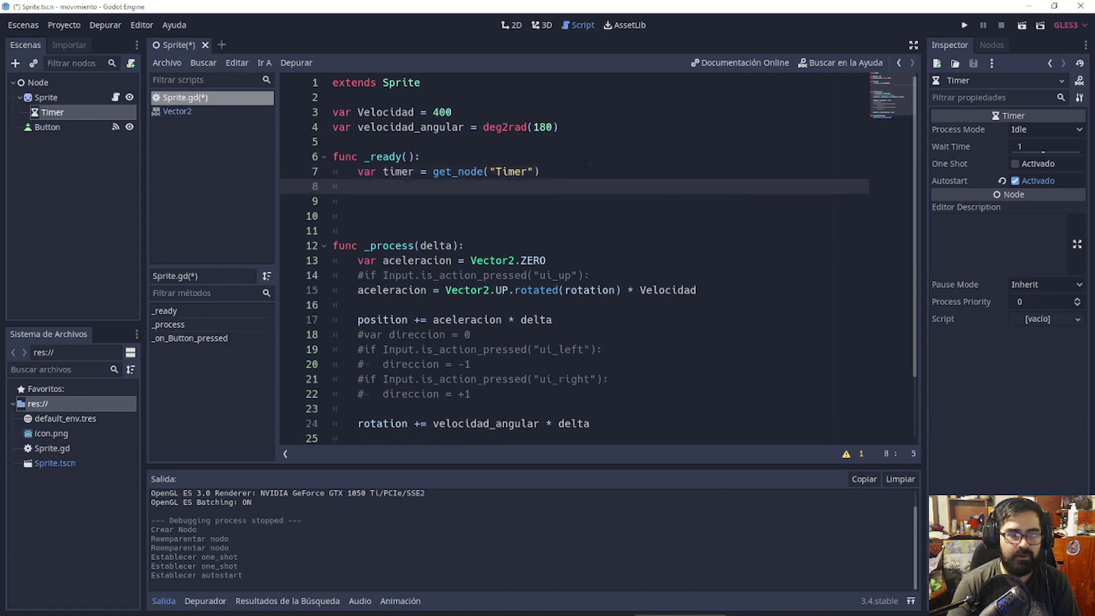
{"action": "type", "text": "timer."}
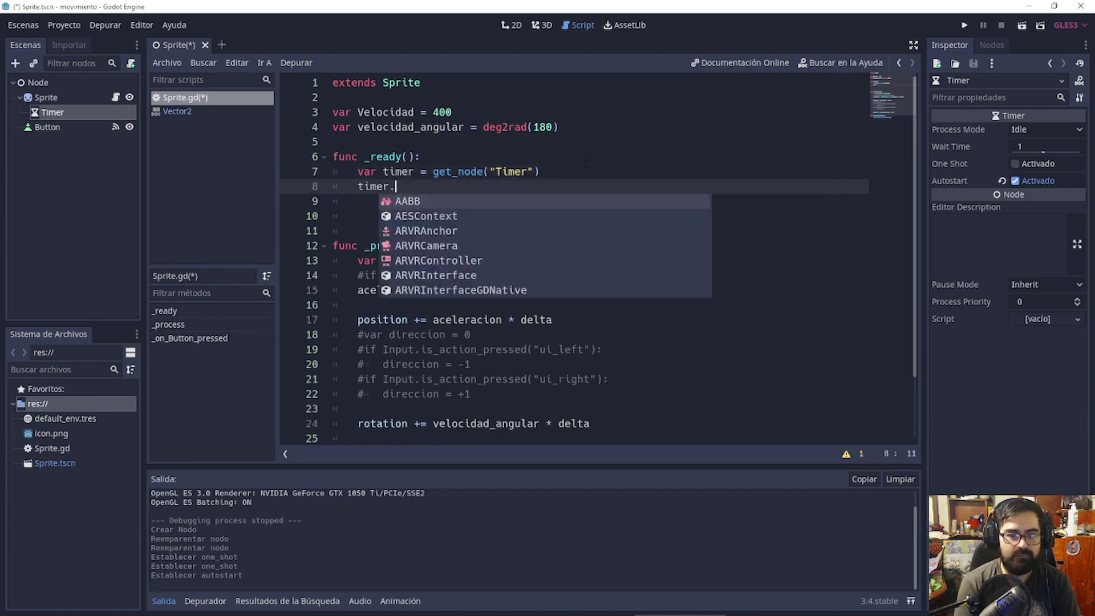
{"action": "type", "text": "conee"}
{"action": "key", "text": "BackSpace"}
{"action": "key", "text": "BackSpace"}
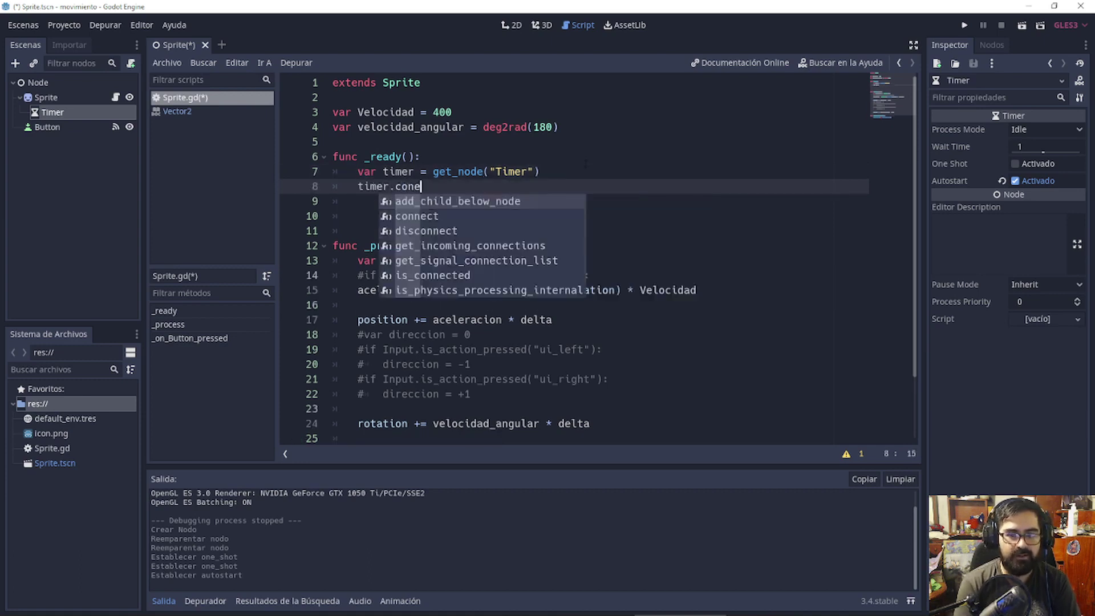
{"action": "type", "text": "nect("}
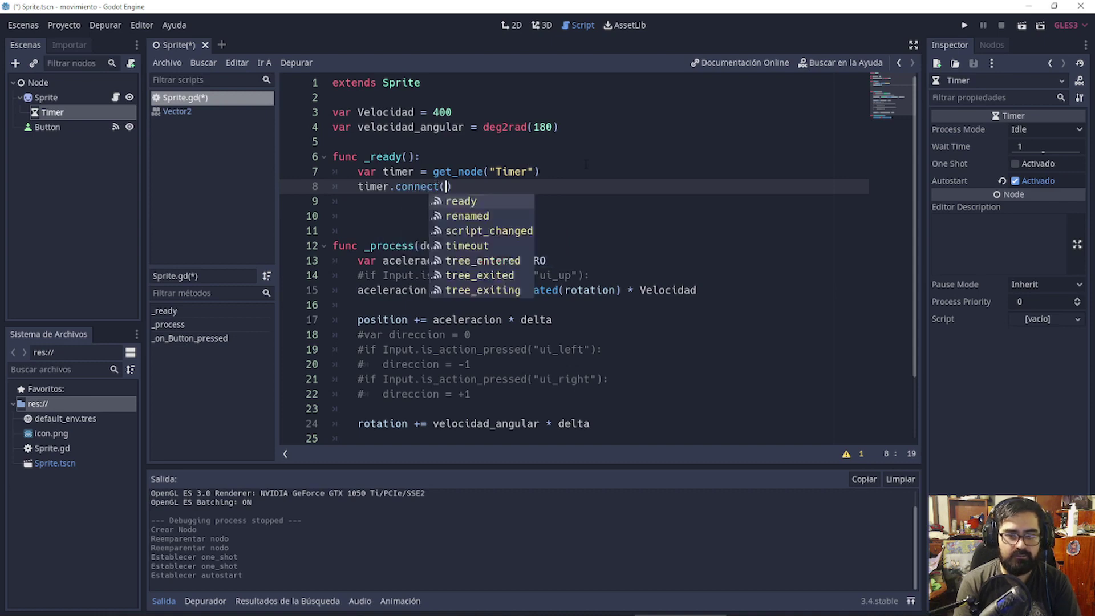
{"action": "type", "text": "\"ti"}
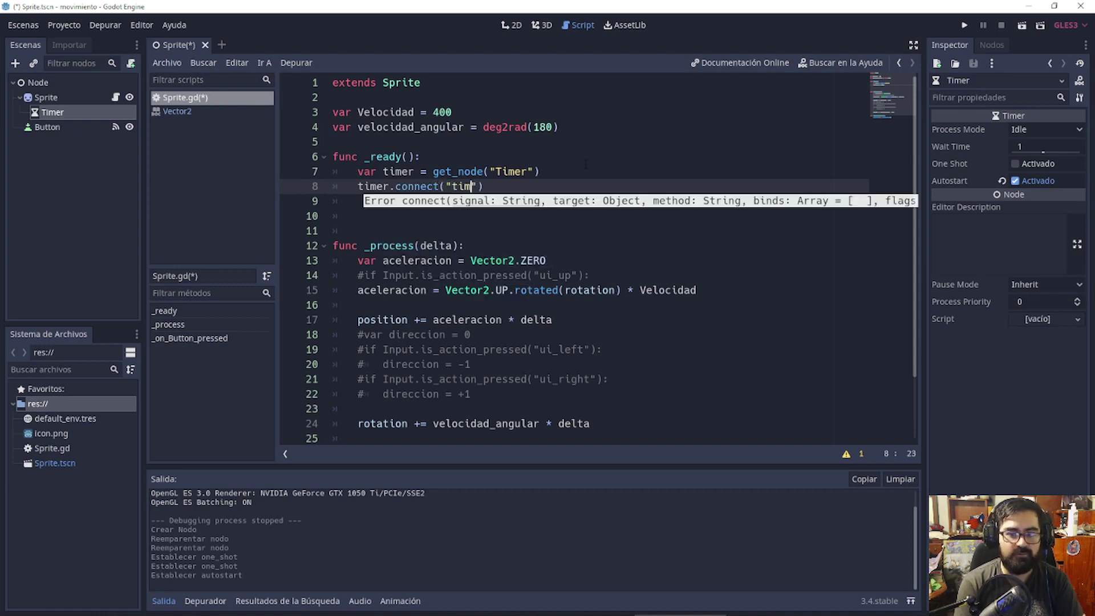
{"action": "type", "text": "meout\", "}
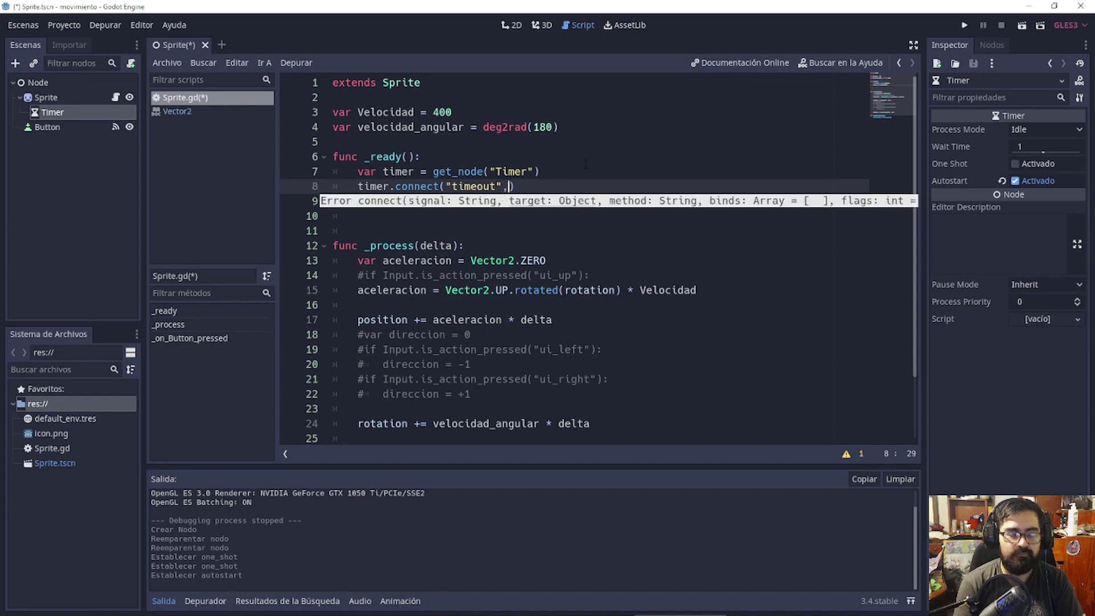
{"action": "type", "text": "self, \"o_"}
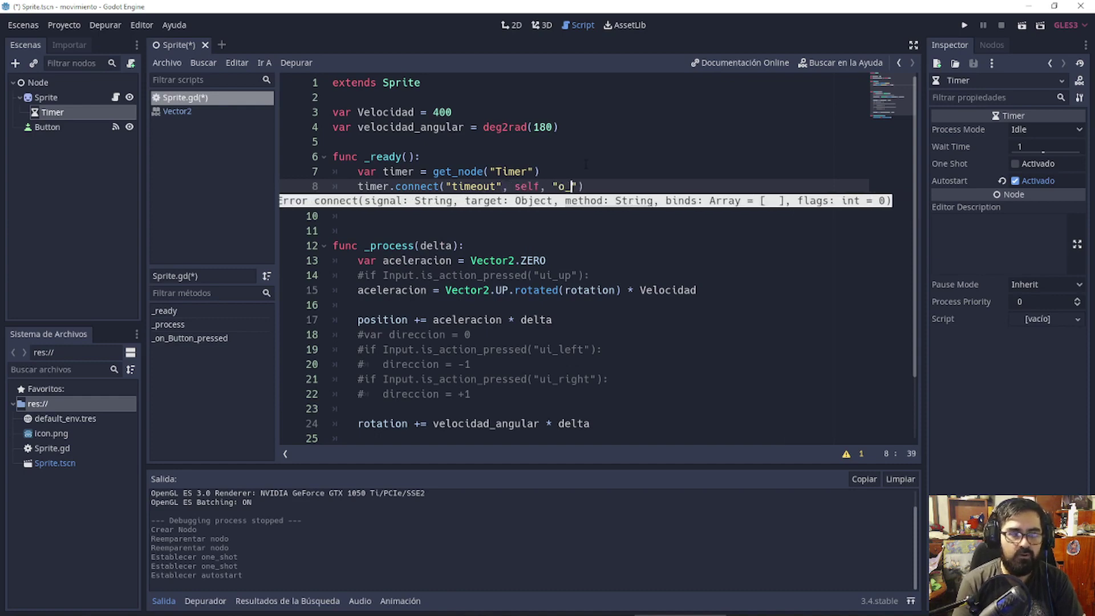
{"action": "type", "text": "n_Timer"}
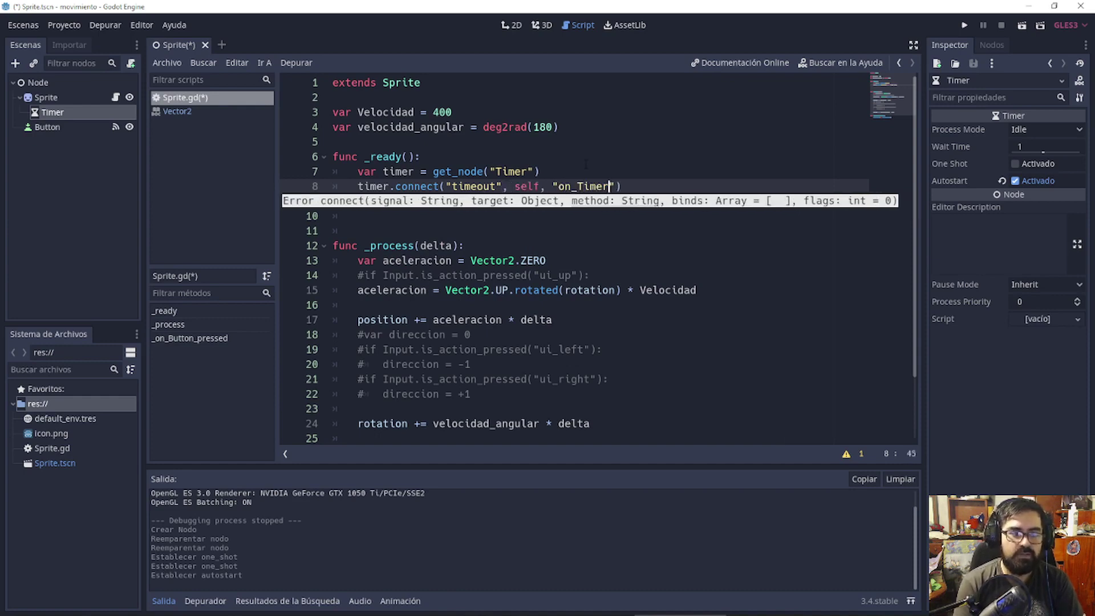
{"action": "type", "text": "_timout"}
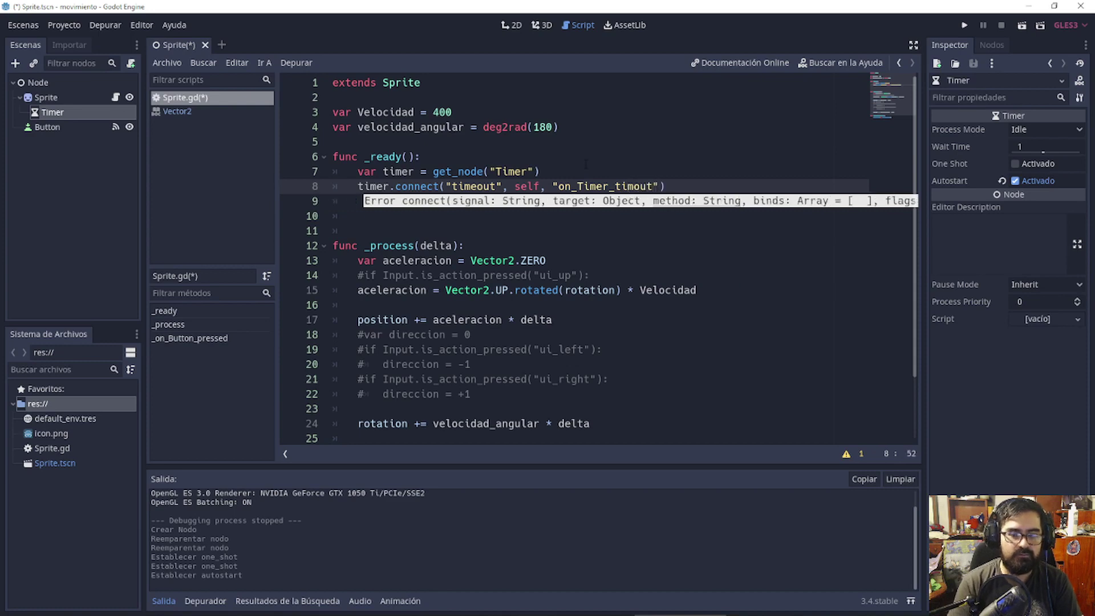
{"action": "key", "text": "BackSpace"}
{"action": "key", "text": "BackSpace"}
{"action": "key", "text": "BackSpace"}
{"action": "type", "text": "ee"}
{"action": "key", "text": "BackSpace"}
{"action": "type", "text": "o"}
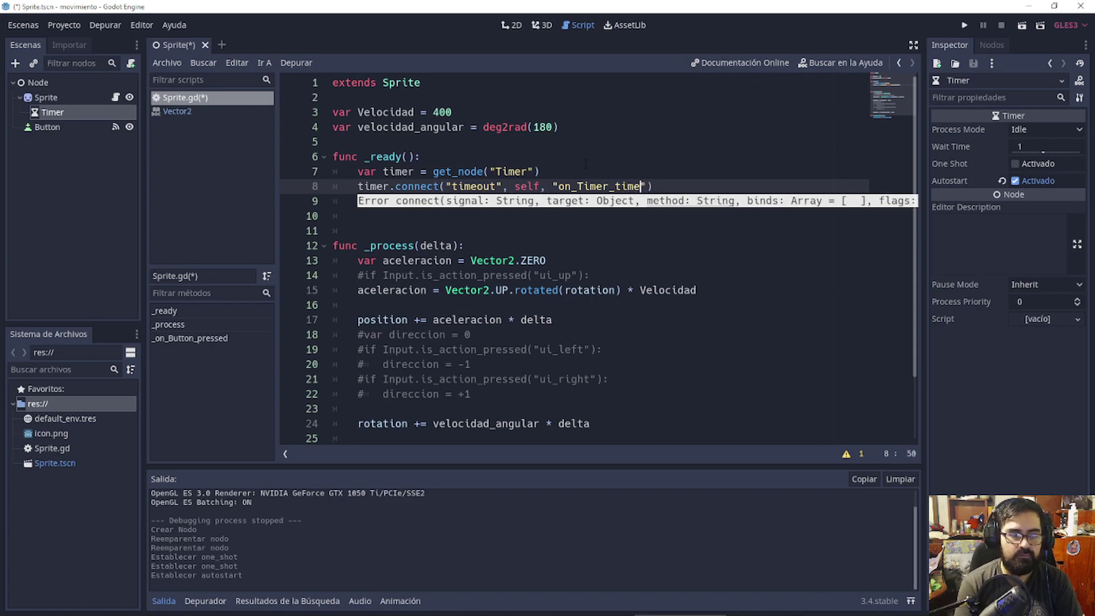
{"action": "type", "text": "ut"}
Point out the connect call and its "timeout" signal name on line 8
{"action": "left_click", "coordinate": [615, 271]}
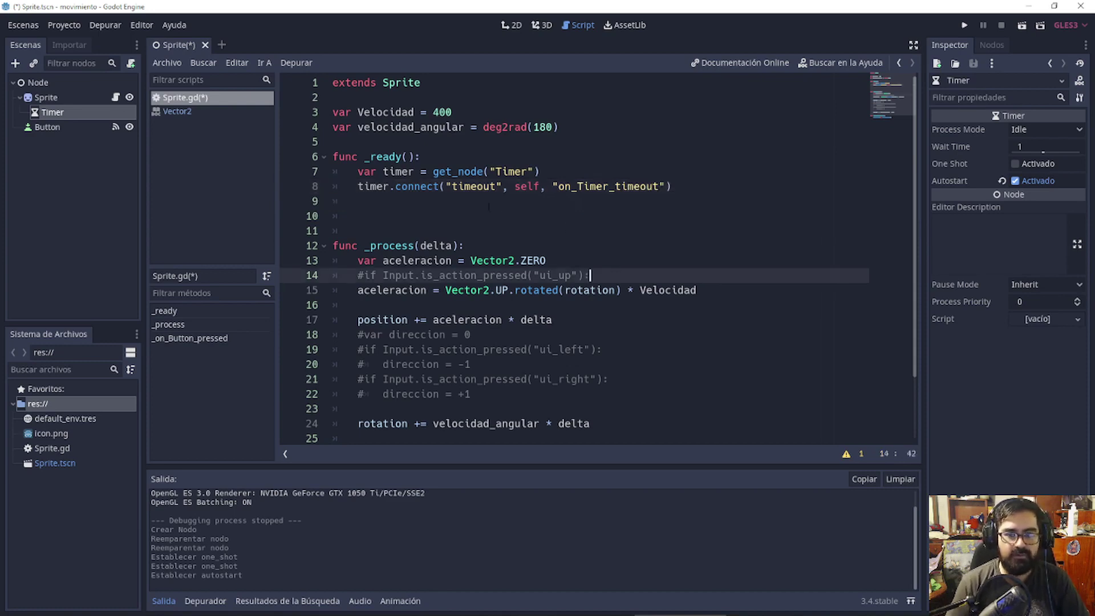
{"action": "left_click", "coordinate": [445, 202]}
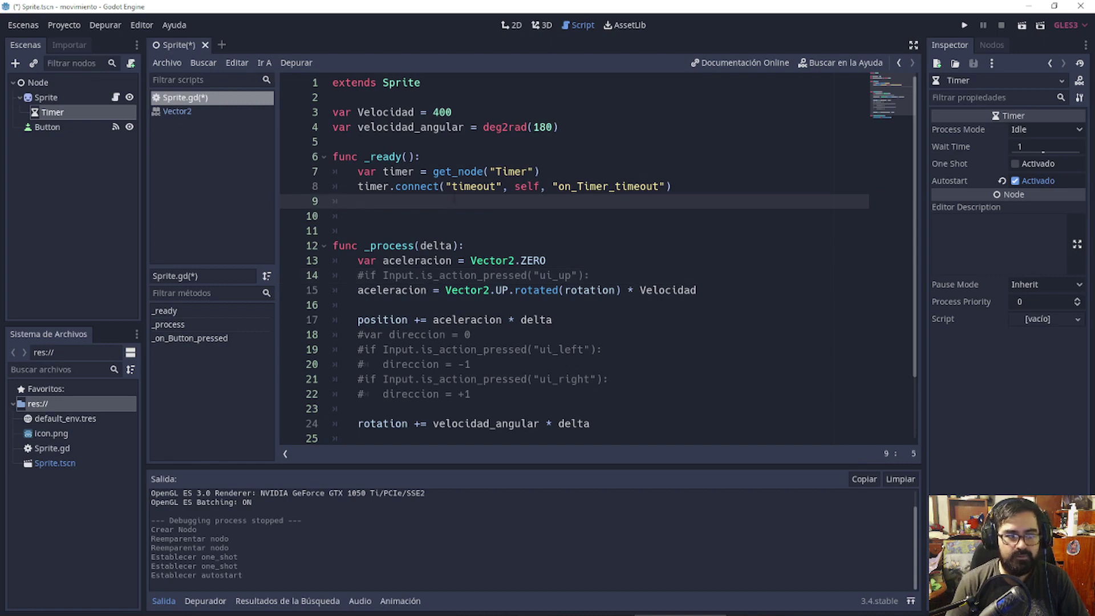
{"action": "left_click", "coordinate": [427, 186]}
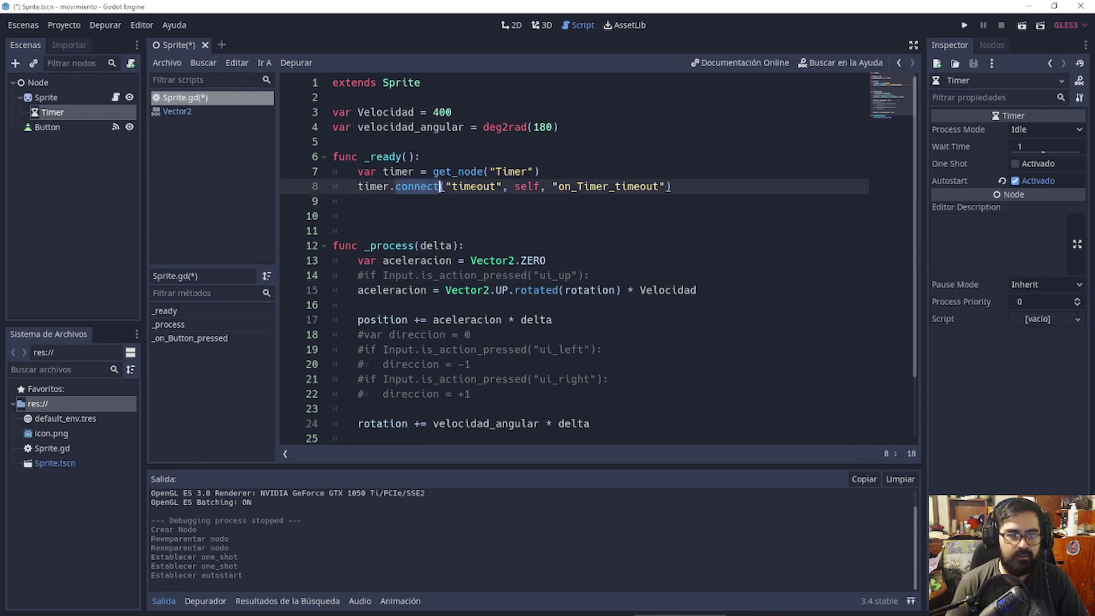
{"action": "left_click", "coordinate": [476, 187]}
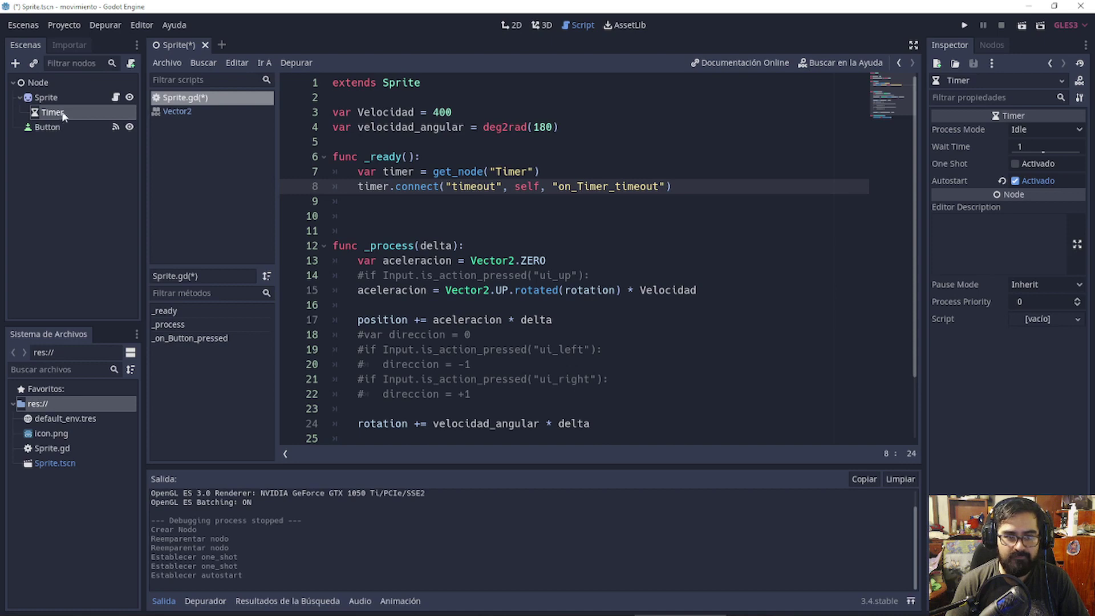
Show the Timer's timeout() signal and highlight 'timeout' and 'self' in line 8's connect call
{"action": "left_click", "coordinate": [994, 46]}
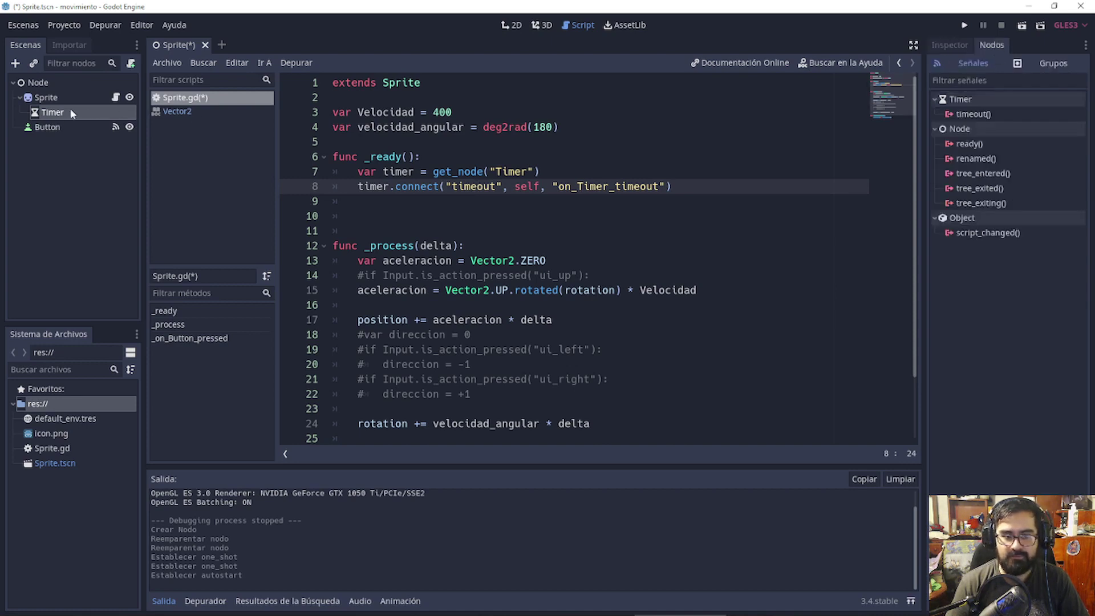
{"action": "left_click", "coordinate": [985, 117]}
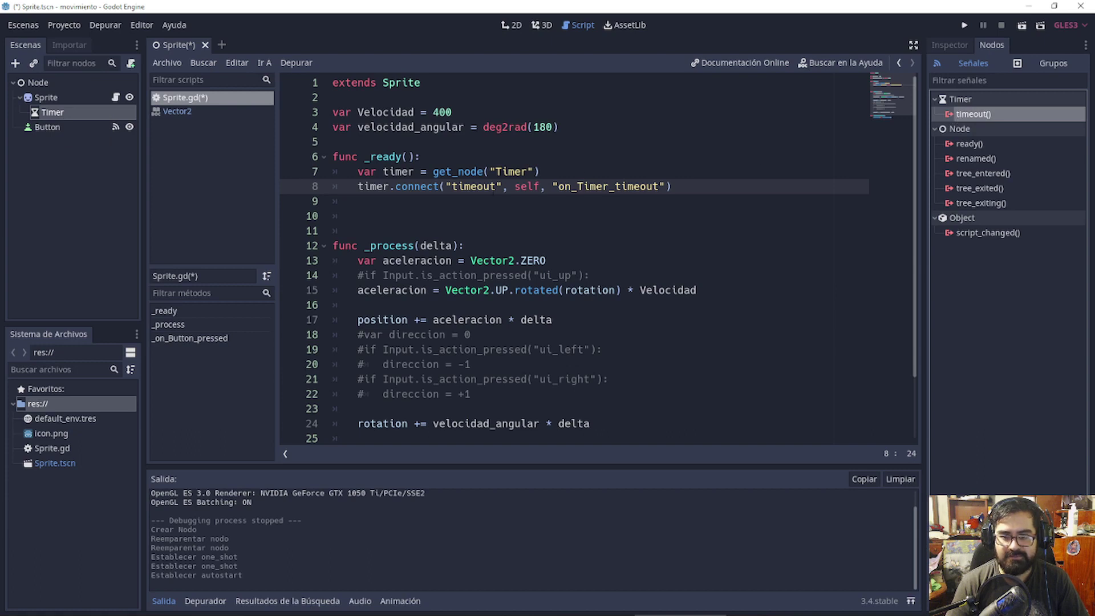
{"action": "double_click", "coordinate": [494, 188]}
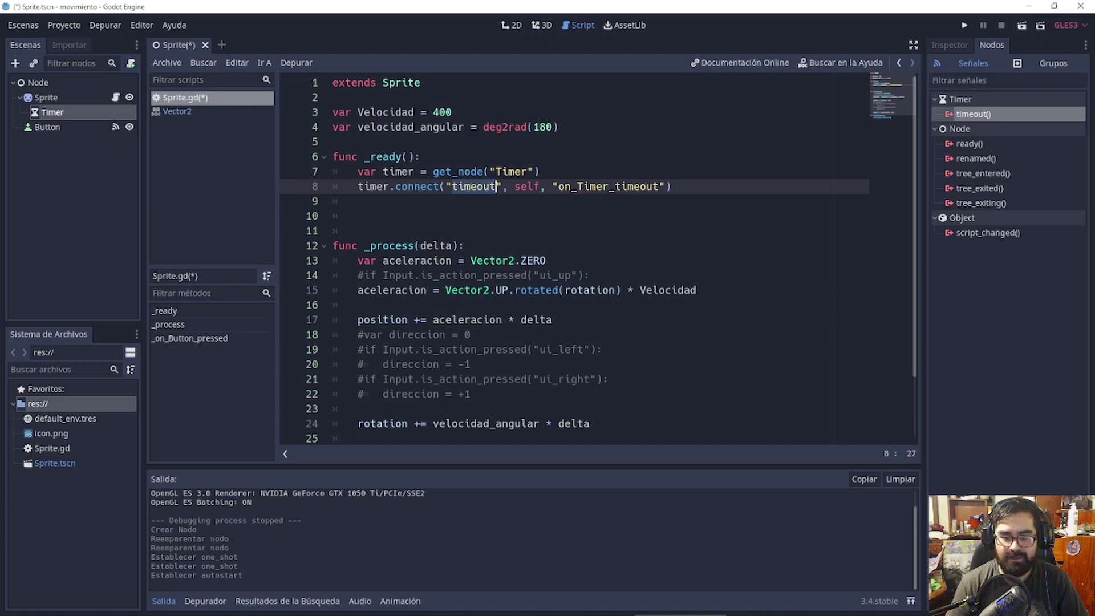
{"action": "left_click_drag", "start_coordinate": [513, 186], "coordinate": [660, 187]}
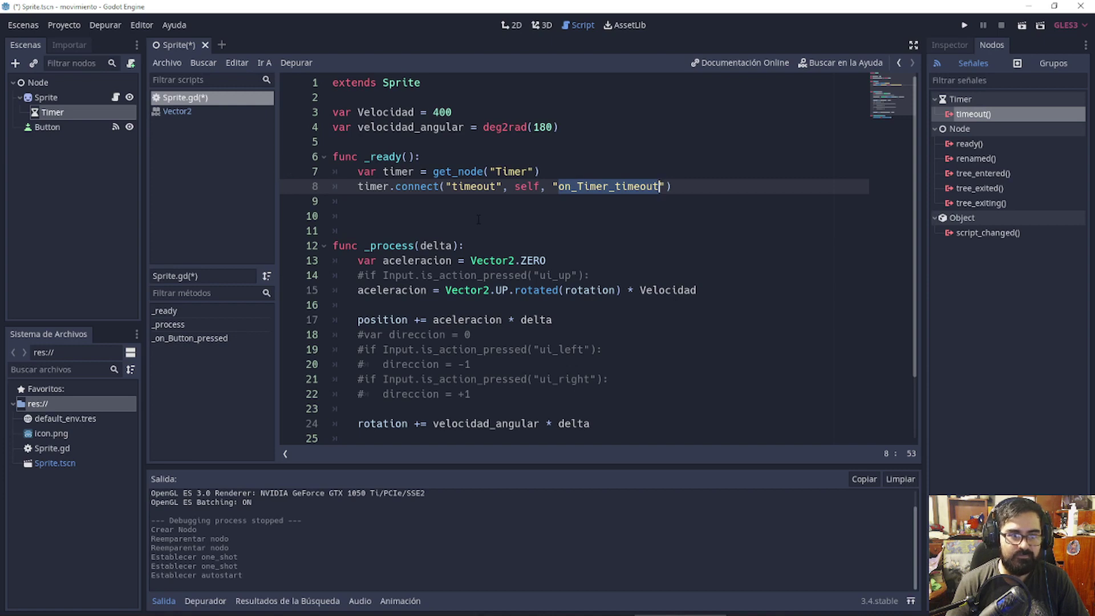
{"action": "left_click", "coordinate": [416, 216]}
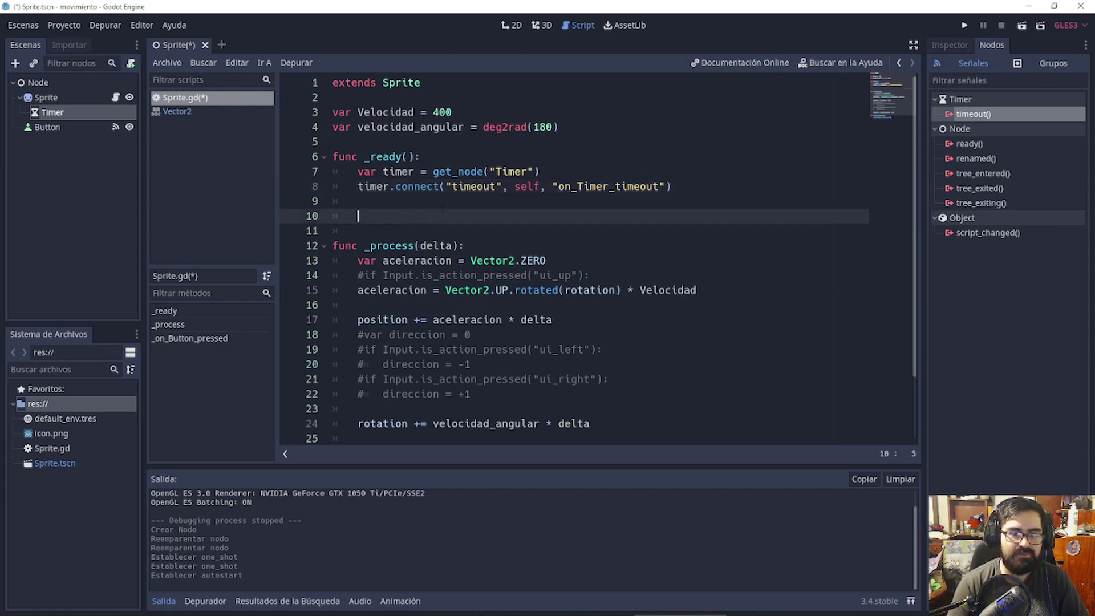
Declare a new function _on_Timer_timeout(): below _ready
{"action": "key", "text": "Return"}
{"action": "key", "text": "Return"}
{"action": "key", "text": "Return"}
{"action": "key", "text": "Return"}
{"action": "key", "text": "Up"}
{"action": "key", "text": "Up"}
{"action": "key", "text": "Up"}
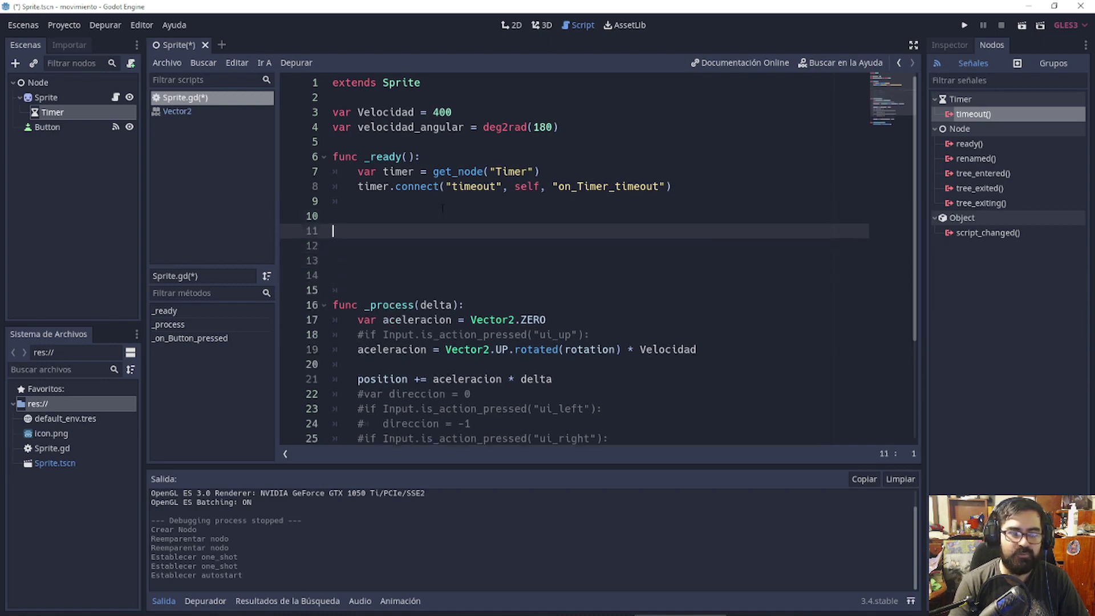
{"action": "key", "text": "Up"}
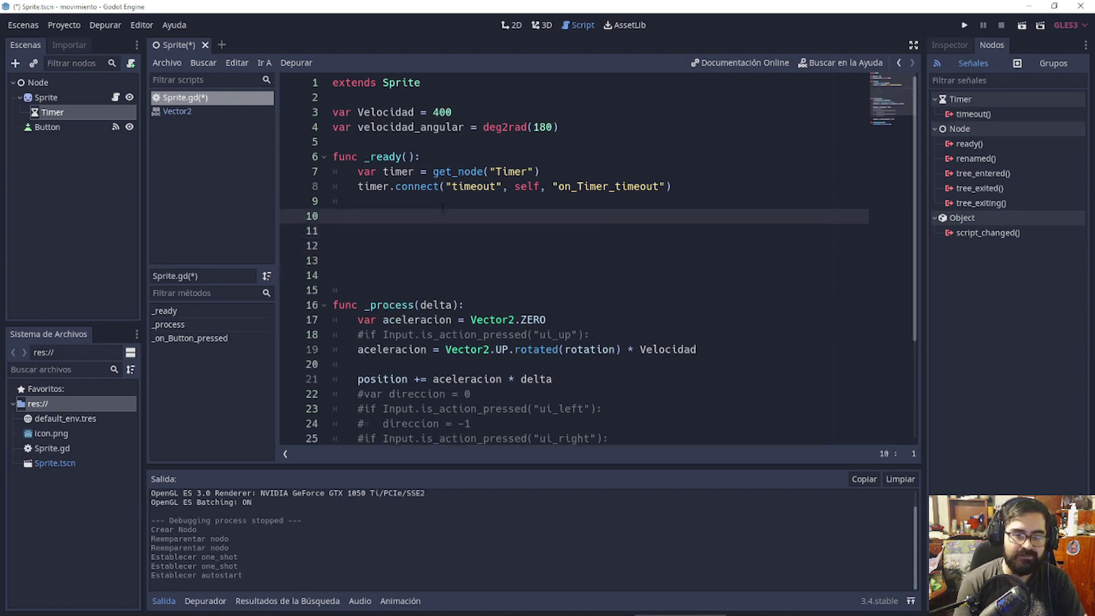
{"action": "key", "text": "Return"}
{"action": "type", "text": "func _"}
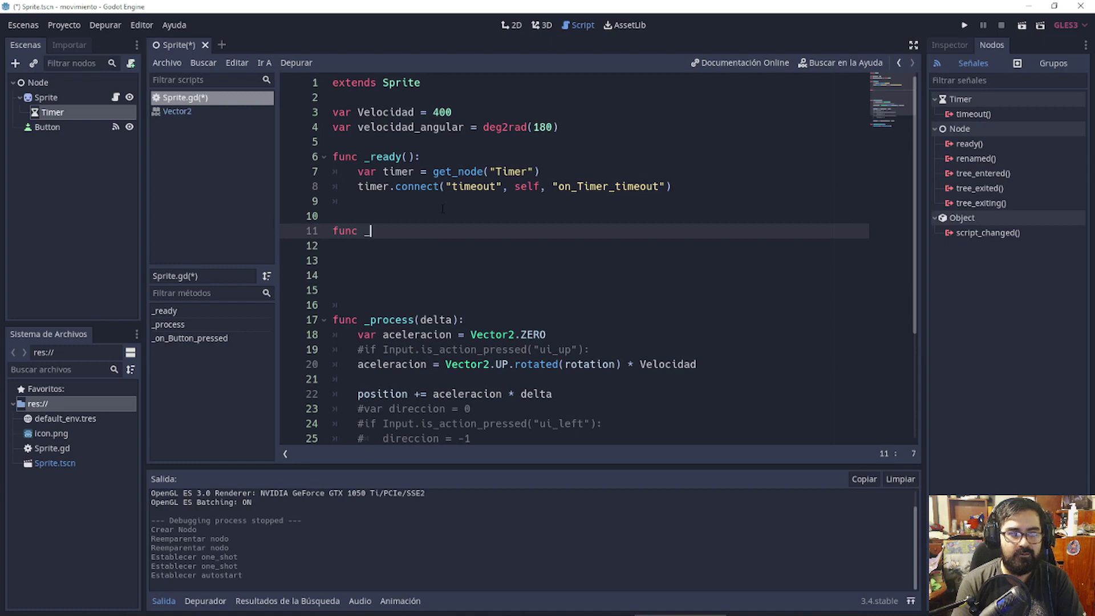
{"action": "type", "text": "onTi"}
{"action": "key", "text": "BackSpace"}
{"action": "key", "text": "BackSpace"}
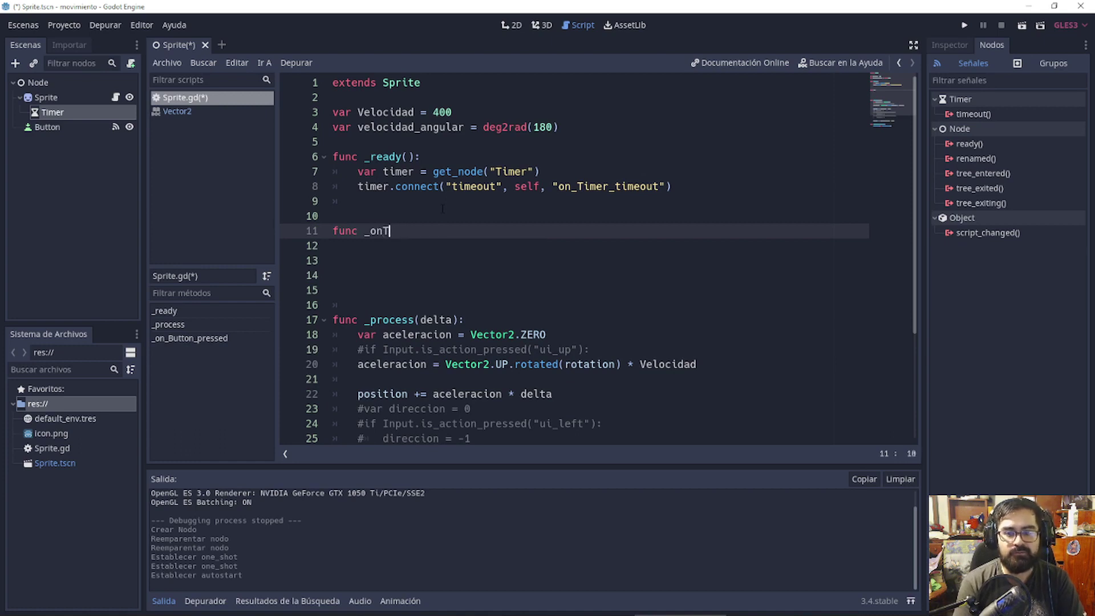
{"action": "type", "text": "_Timer_tim"}
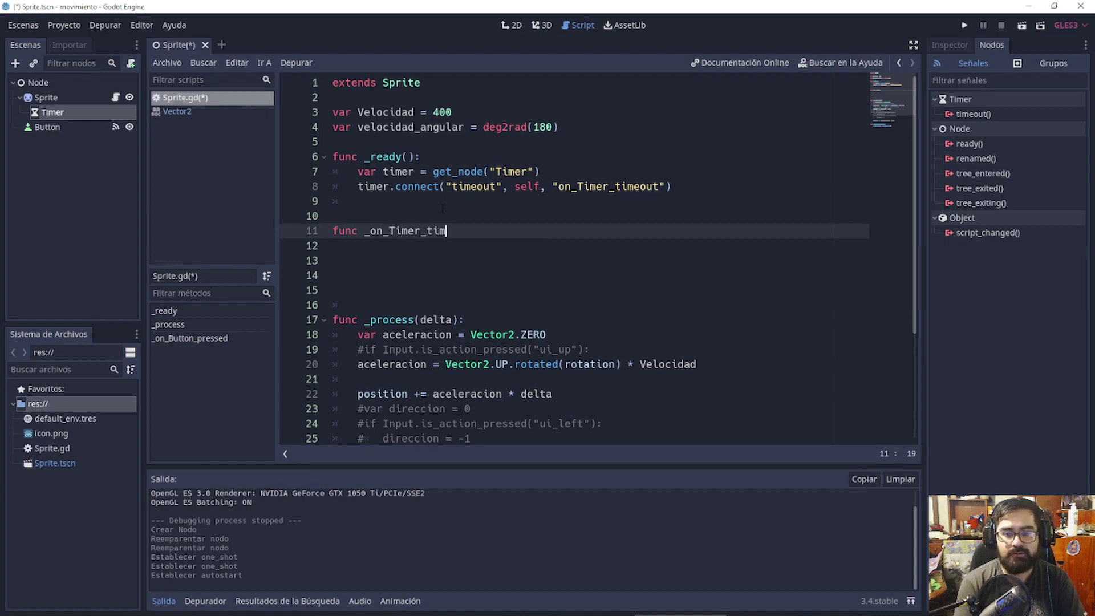
{"action": "type", "text": "out"}
{"action": "key", "text": "BackSpace"}
{"action": "key", "text": "BackSpace"}
{"action": "key", "text": "BackSpace"}
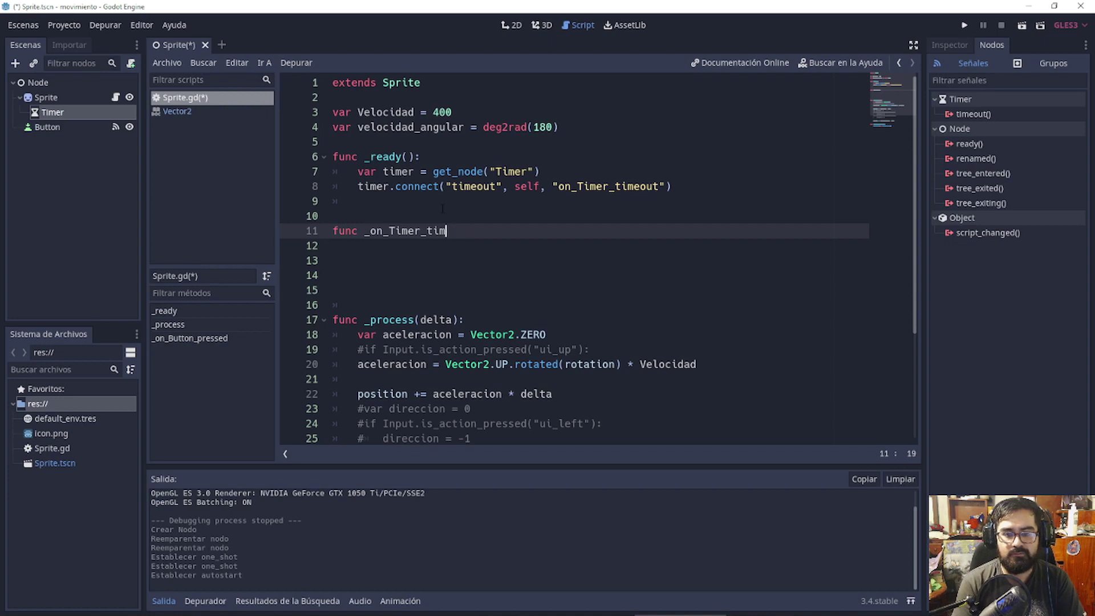
{"action": "type", "text": "emout"}
{"action": "key", "text": "BackSpace"}
{"action": "key", "text": "BackSpace"}
{"action": "key", "text": "BackSpace"}
{"action": "key", "text": "BackSpace"}
{"action": "key", "text": "BackSpace"}
{"action": "type", "text": "me"}
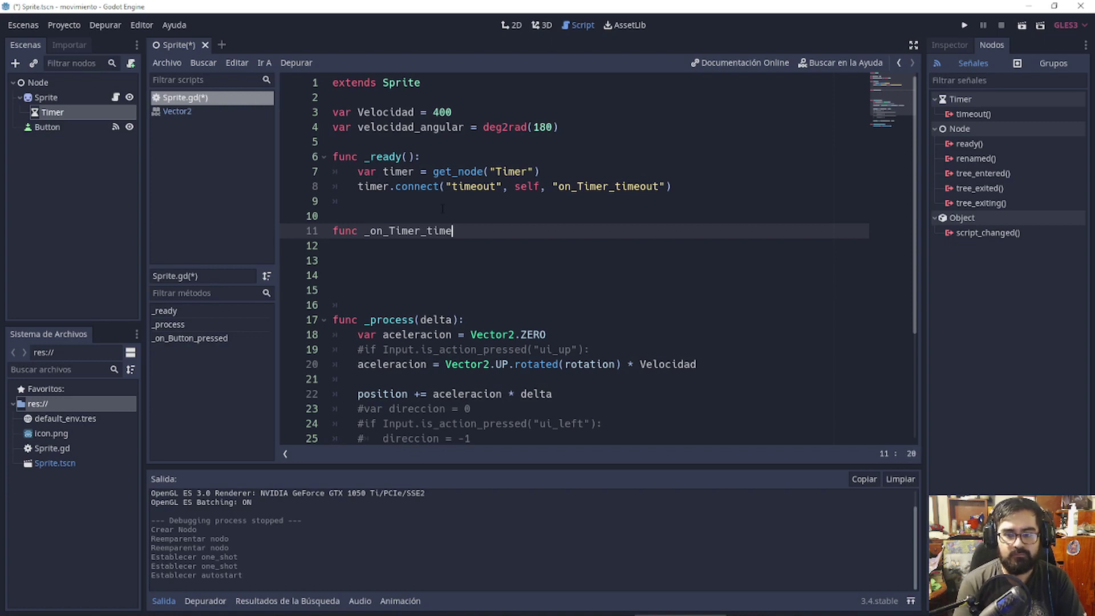
{"action": "type", "text": "out():"}
Give _on_Timer_timeout the body visible = not visible
{"action": "key", "text": "Return"}
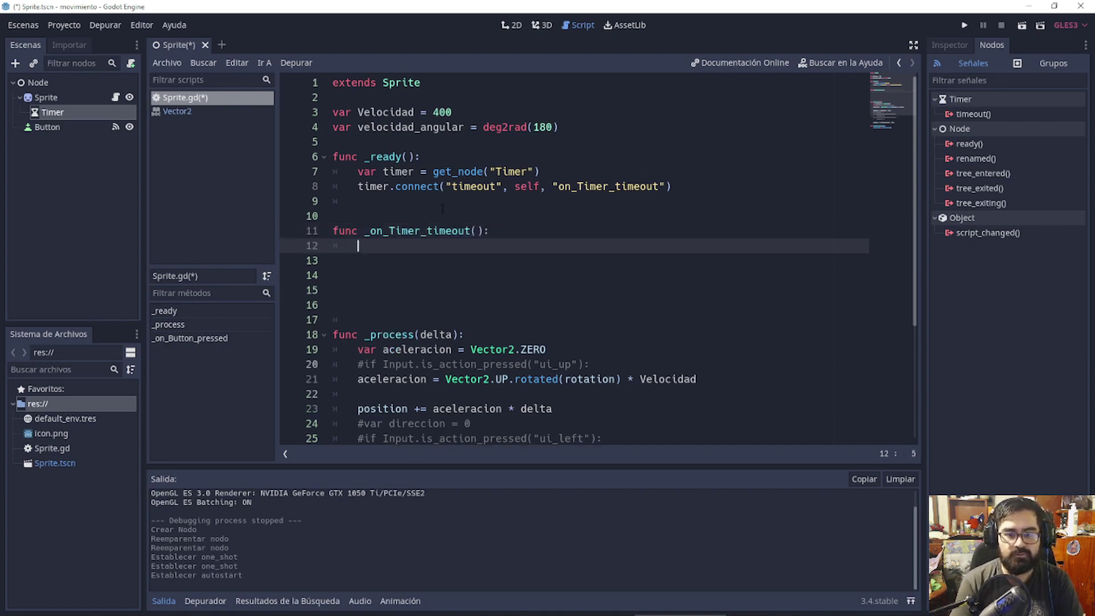
{"action": "type", "text": "visible"}
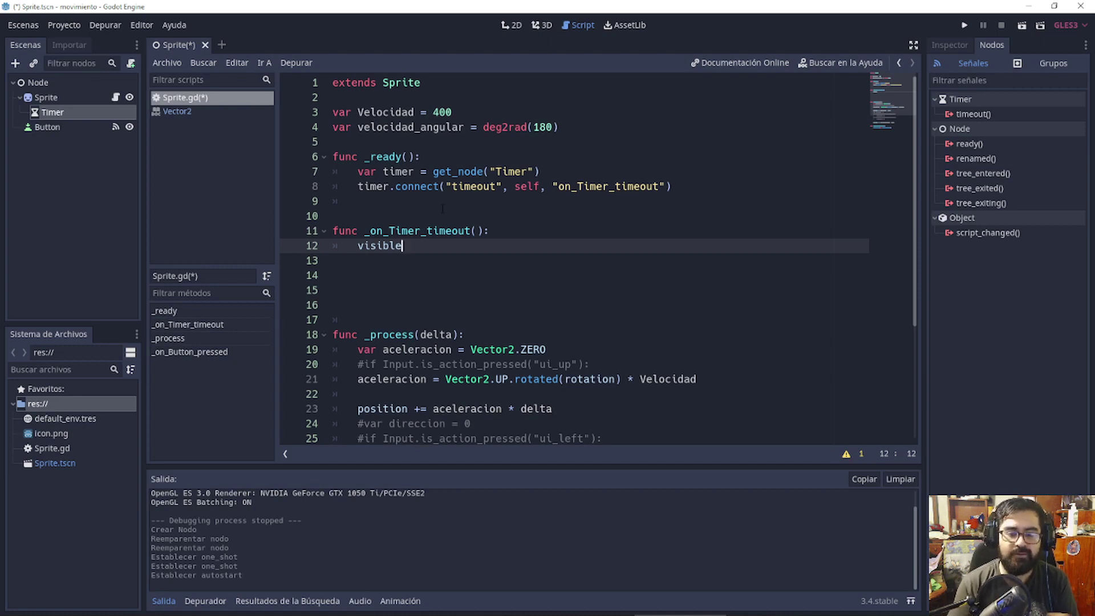
{"action": "scroll", "coordinate": [456, 217], "scroll_direction": "down", "scroll_amount": 2}
{"action": "scroll", "coordinate": [468, 223], "scroll_direction": "down", "scroll_amount": 1}
{"action": "scroll", "coordinate": [495, 236], "scroll_direction": "up", "scroll_amount": 3}
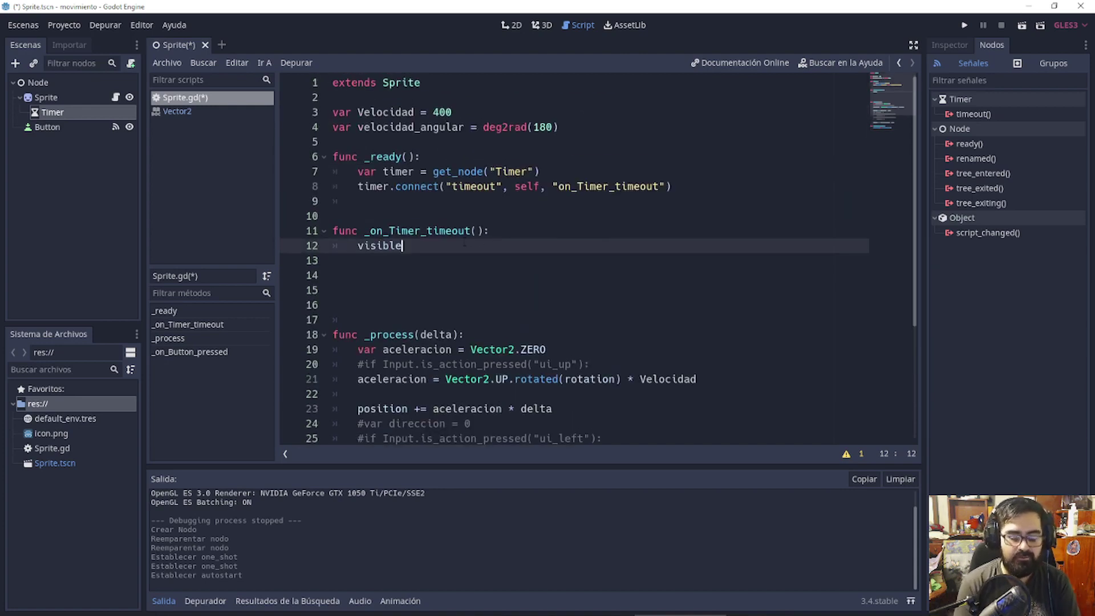
{"action": "type", "text": " = not vis"}
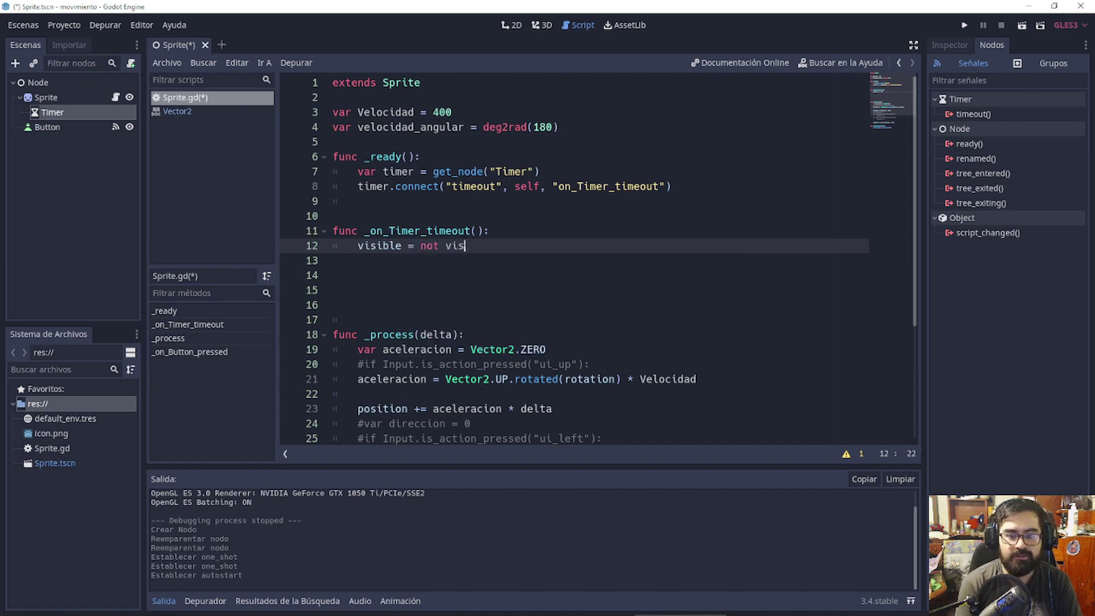
{"action": "type", "text": "ible"}
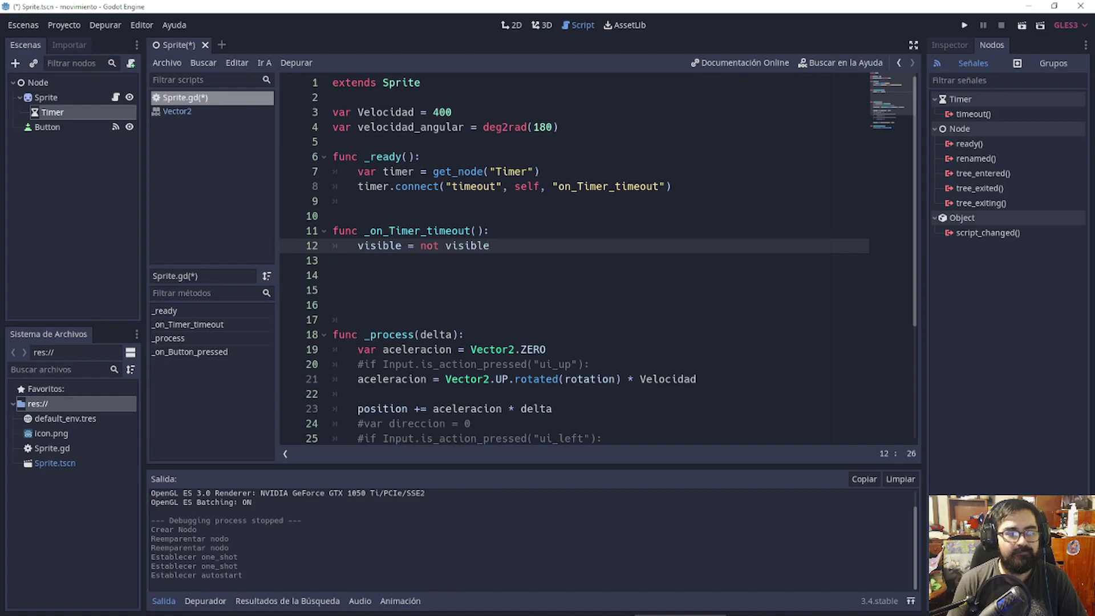
{"action": "scroll", "coordinate": [599, 256], "scroll_direction": "down", "scroll_amount": 4}
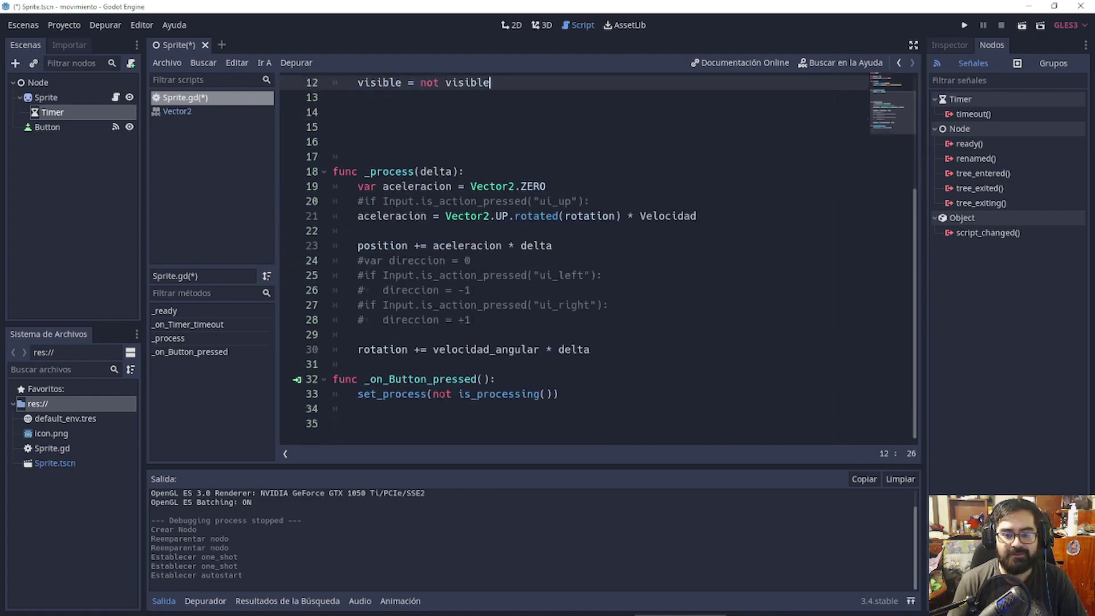
{"action": "scroll", "coordinate": [439, 391], "scroll_direction": "up", "scroll_amount": 4}
{"action": "scroll", "coordinate": [434, 279], "scroll_direction": "down", "scroll_amount": 4}
{"action": "scroll", "coordinate": [432, 301], "scroll_direction": "up", "scroll_amount": 4}
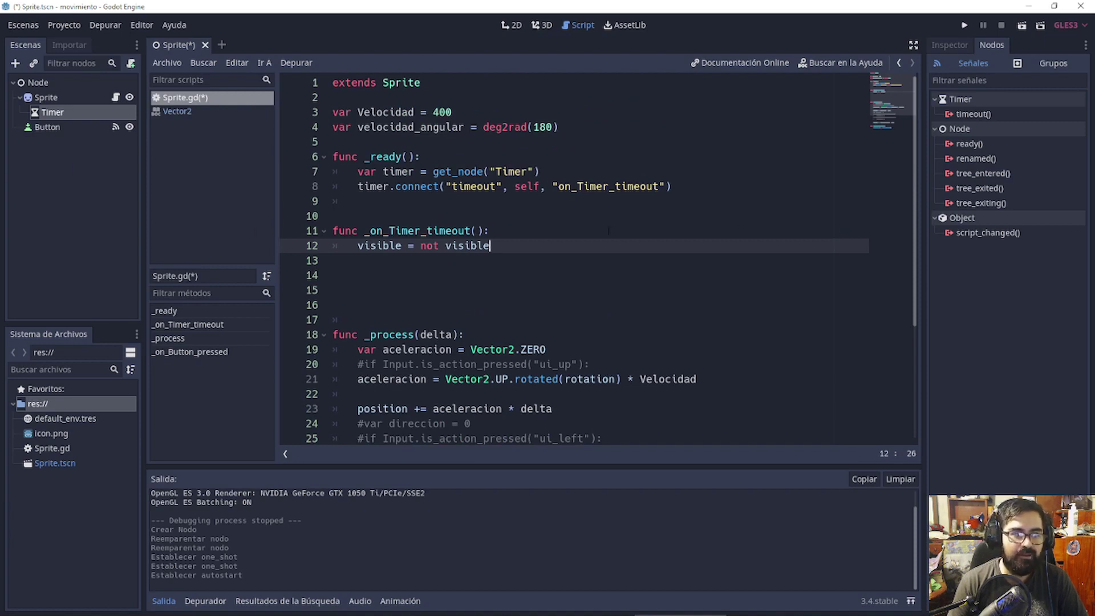
Prefix the connect method string with an underscore so it reads "_on_Timer_timeout"
{"action": "key", "text": "F5"}
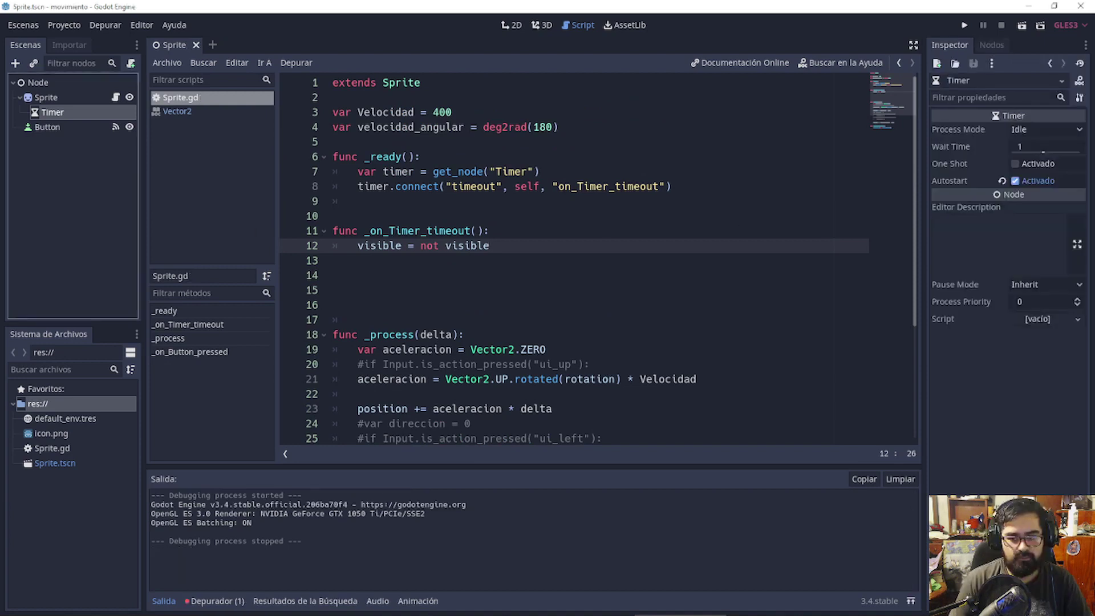
{"action": "type", "text": "_"}
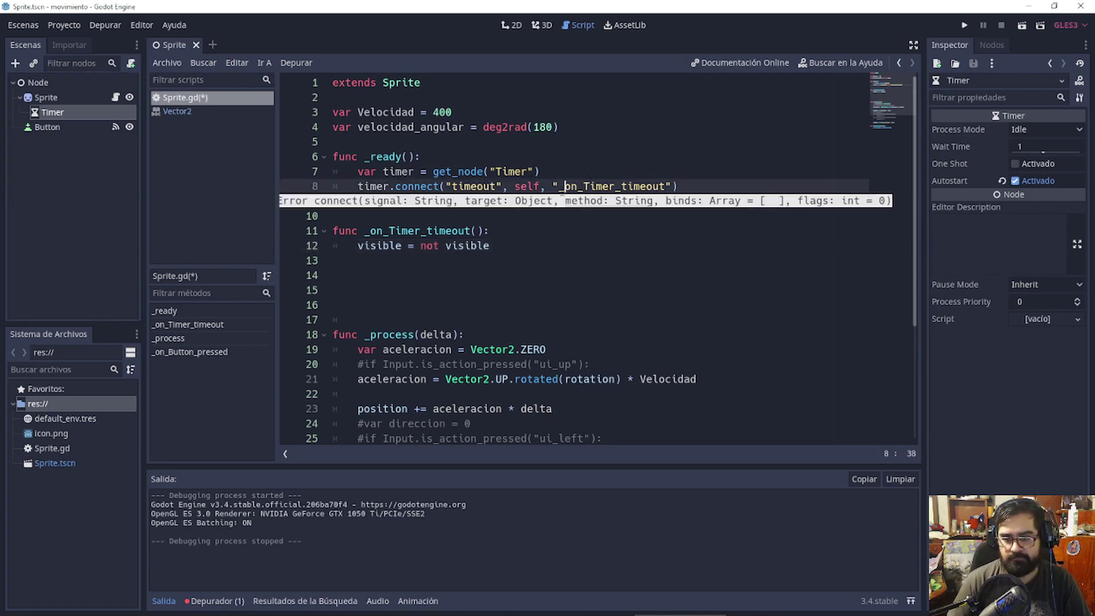
{"action": "left_click", "coordinate": [555, 228]}
Test-run the game to watch the sprite blink, then close the game window
{"action": "left_click", "coordinate": [965, 22]}
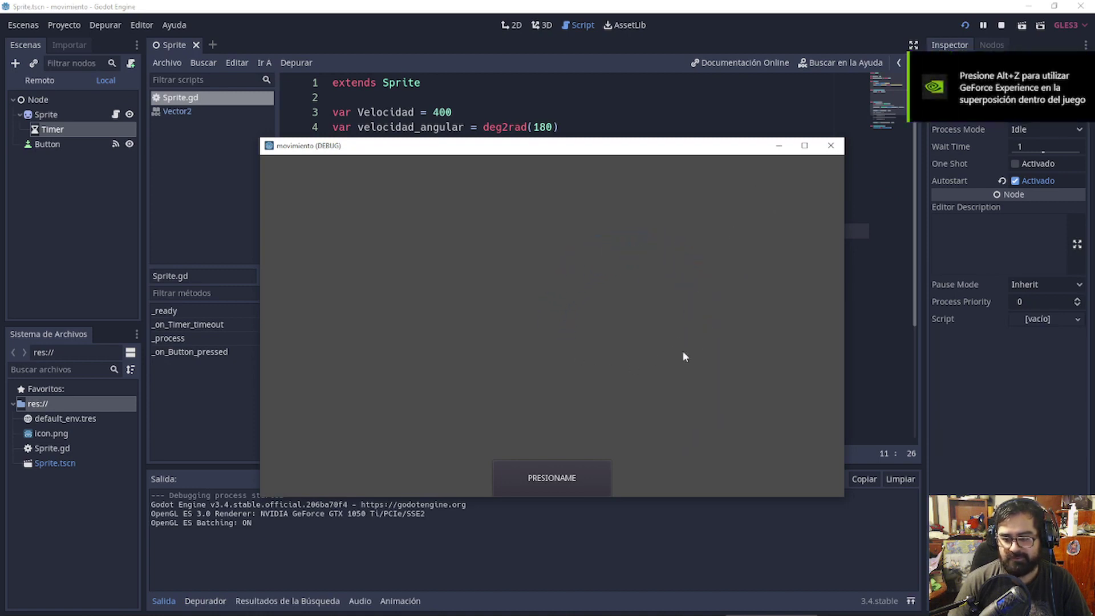
{"action": "left_click_drag", "start_coordinate": [726, 149], "coordinate": [476, 178]}
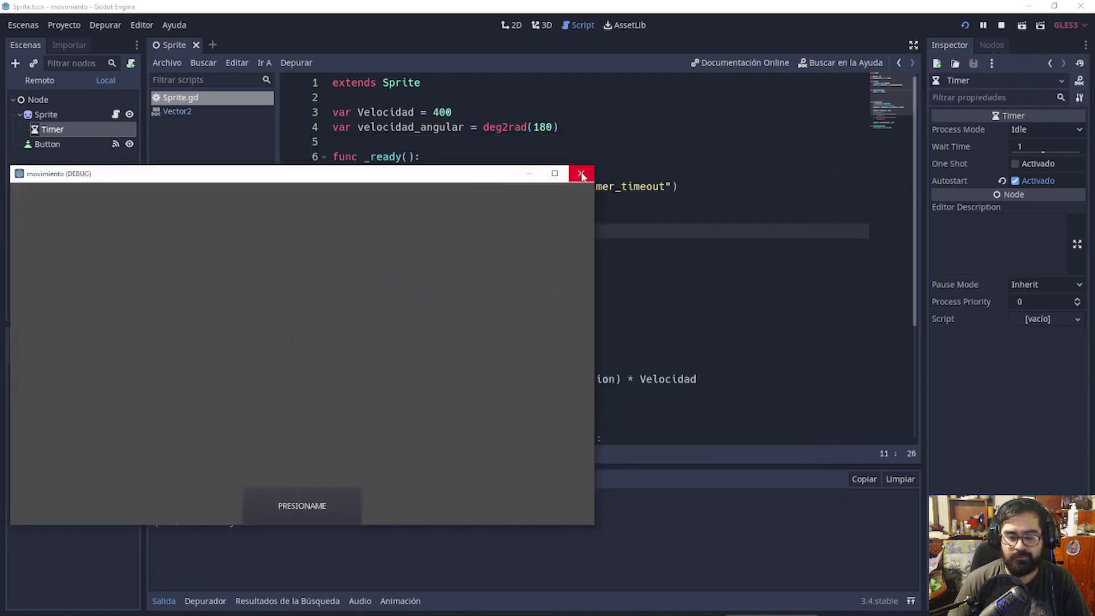
{"action": "left_click", "coordinate": [581, 176]}
{"action": "left_click", "coordinate": [65, 110]}
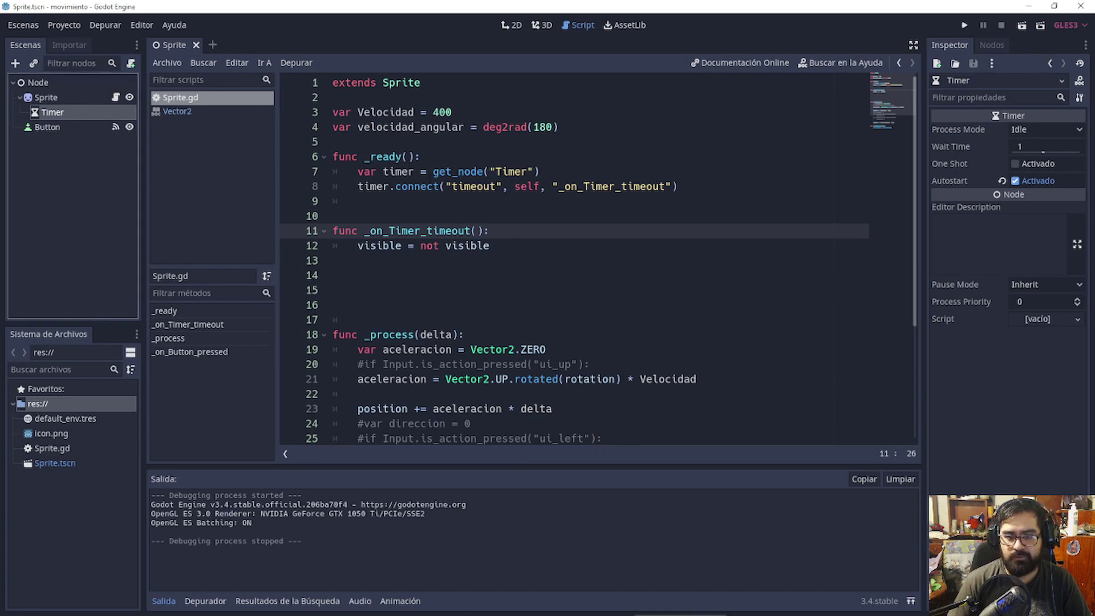
{"action": "left_click", "coordinate": [415, 171]}
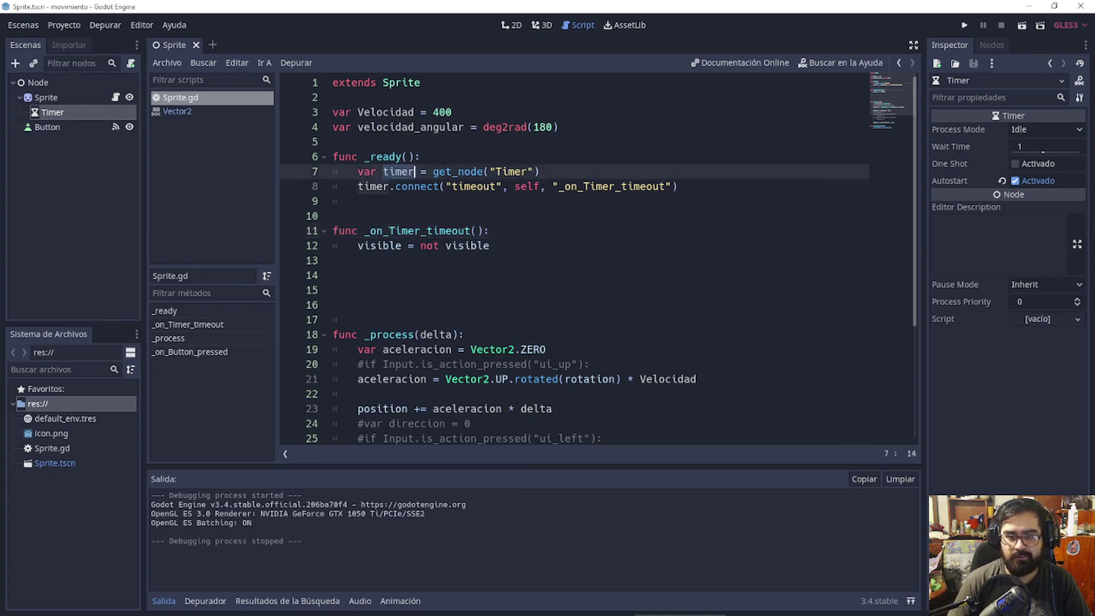
{"action": "mouse_move", "coordinate": [539, 171]}
{"action": "left_mouse_down"}
{"action": "mouse_move", "coordinate": [432, 171]}
{"action": "mouse_move", "coordinate": [667, 186]}
{"action": "left_mouse_up"}
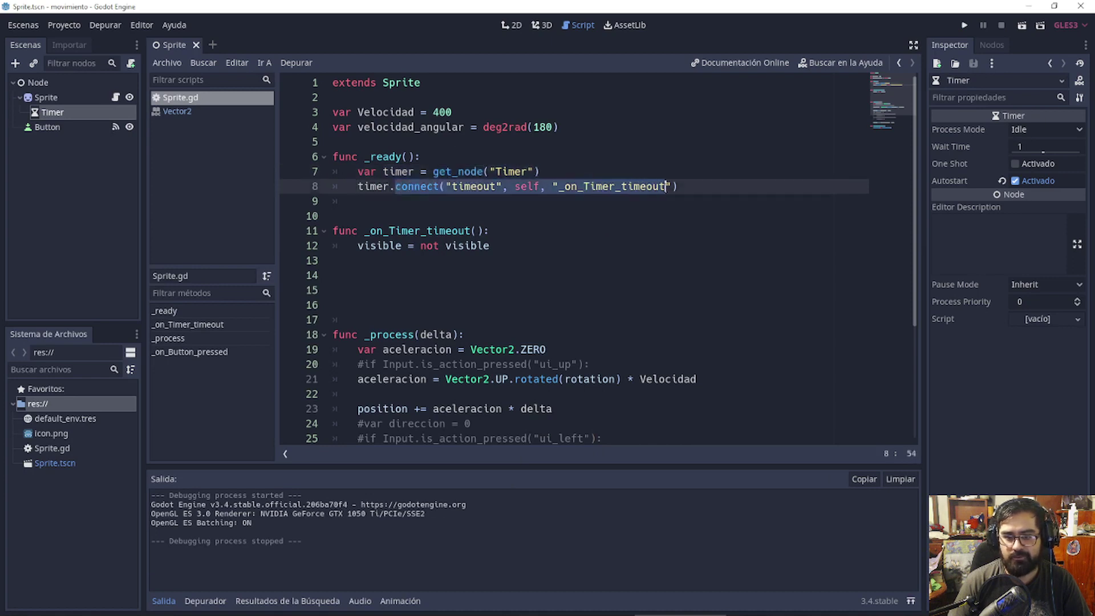
{"action": "left_click", "coordinate": [624, 201]}
{"action": "left_click_drag", "start_coordinate": [371, 171], "coordinate": [678, 186]}
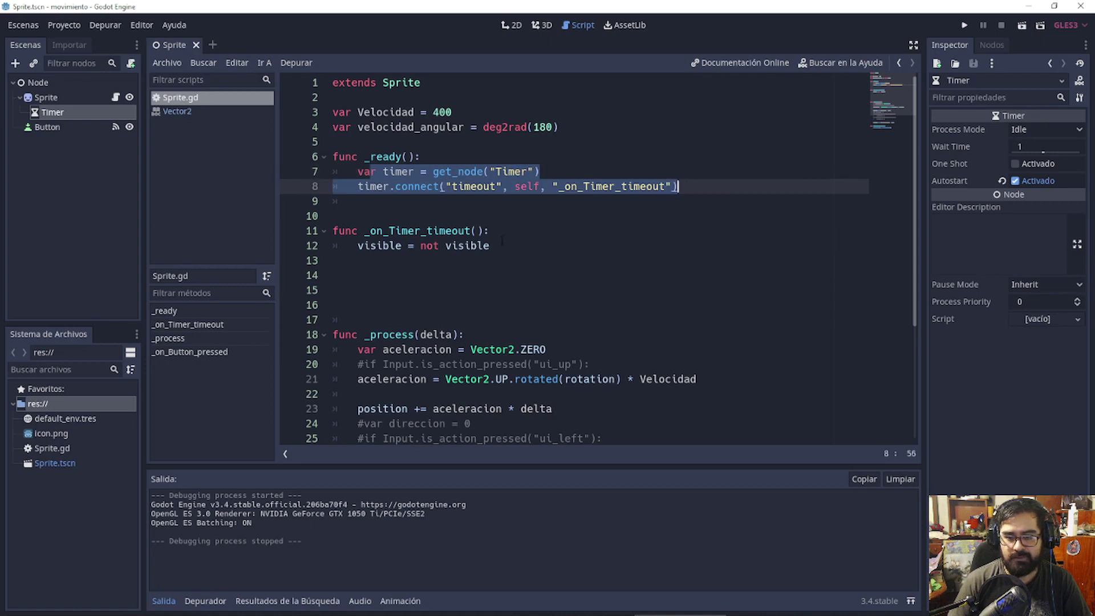
{"action": "left_click_drag", "start_coordinate": [365, 230], "coordinate": [491, 246]}
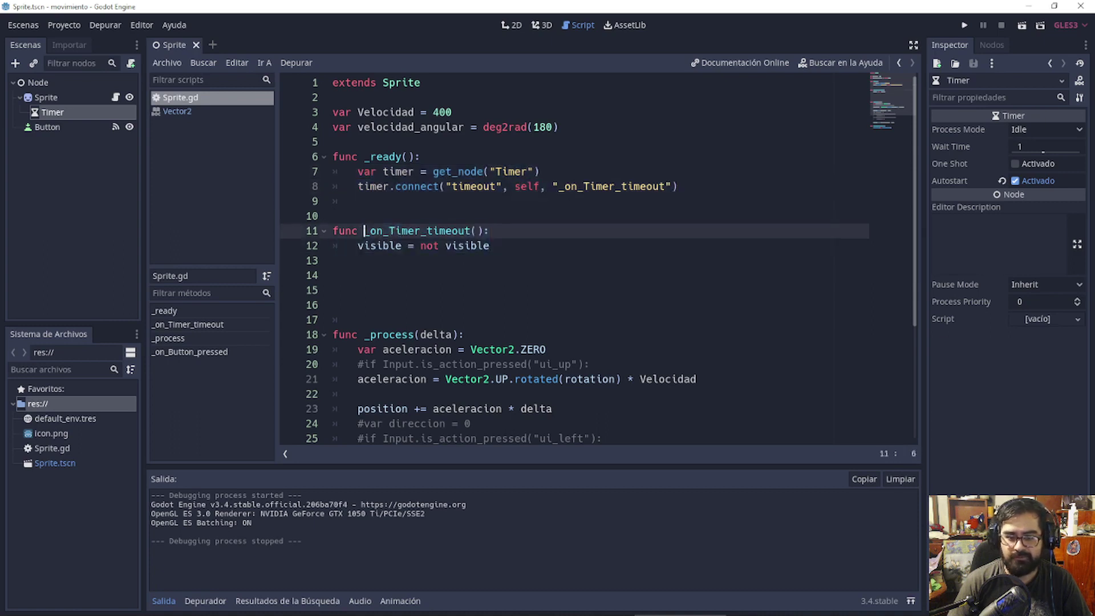
{"action": "left_click", "coordinate": [365, 230]}
{"action": "left_click_drag", "start_coordinate": [559, 186], "coordinate": [666, 186]}
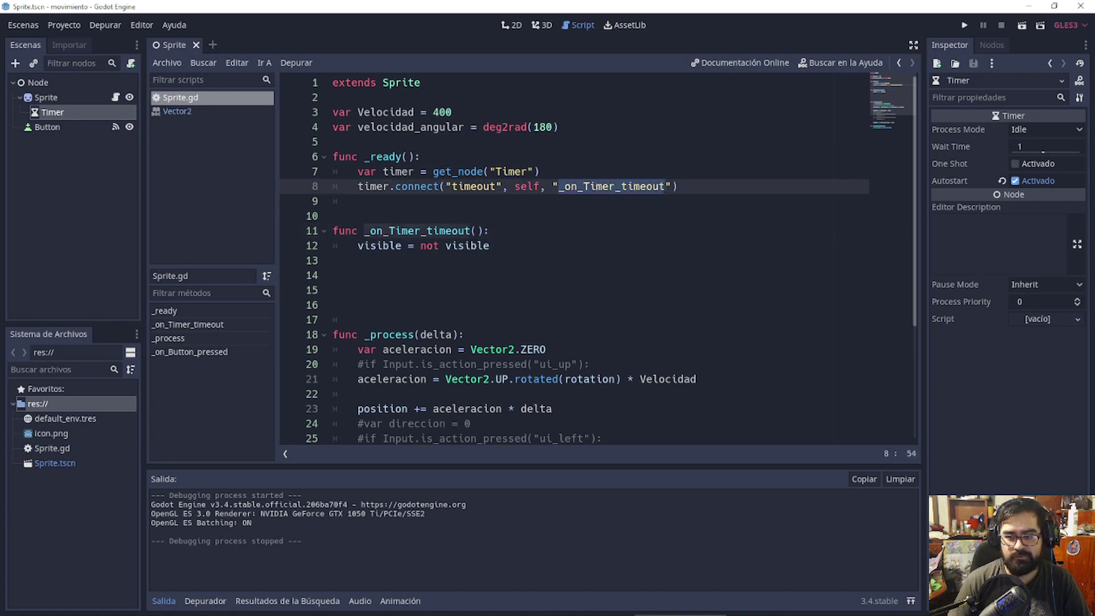
{"action": "left_click_drag", "start_coordinate": [332, 231], "coordinate": [489, 245]}
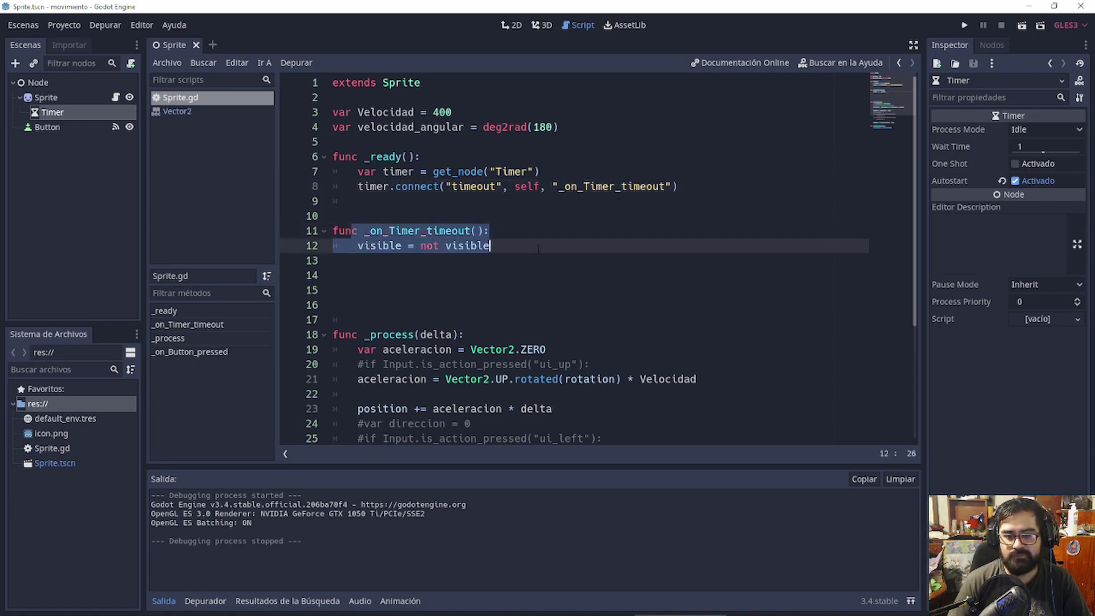
{"action": "left_click", "coordinate": [489, 246]}
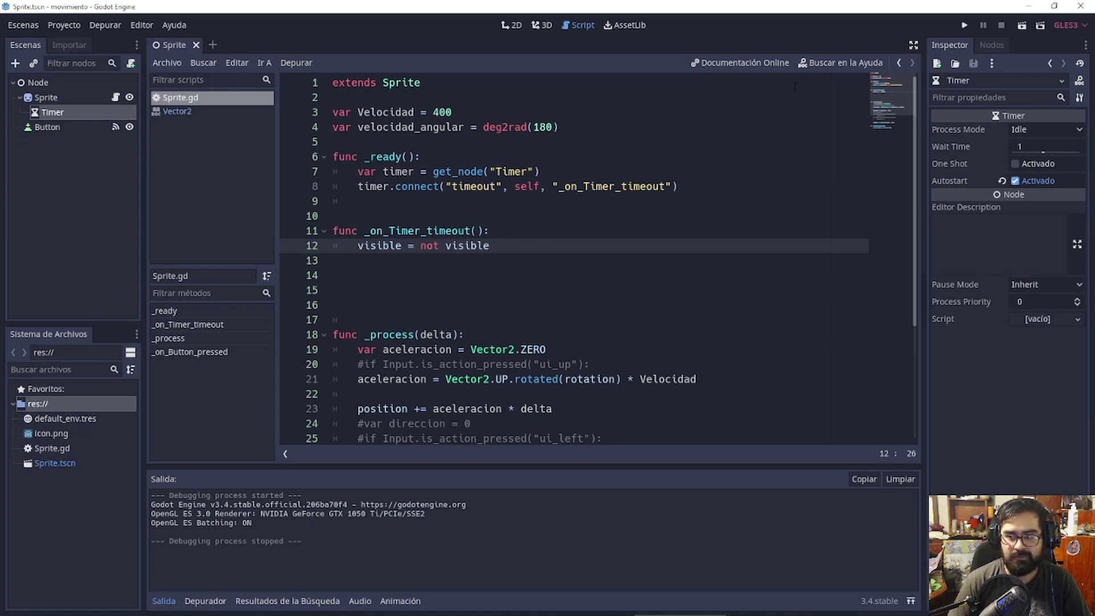
Set the Timer's Wait Time to 0.5 and test-run the game
{"action": "left_click", "coordinate": [1029, 146]}
{"action": "type", "text": "."}
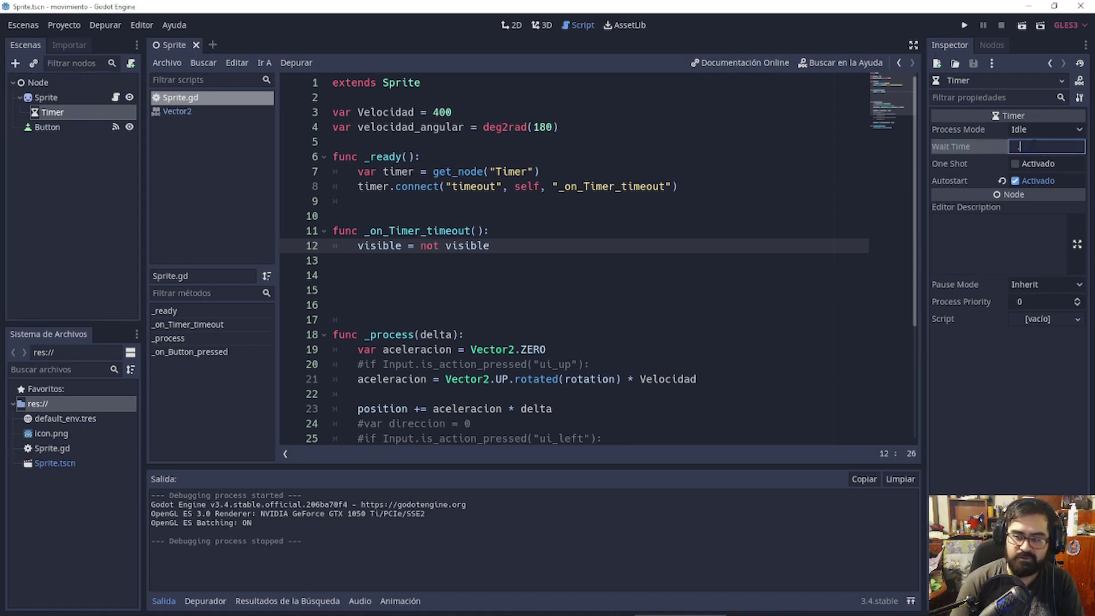
{"action": "type", "text": "5"}
{"action": "left_click", "coordinate": [964, 25]}
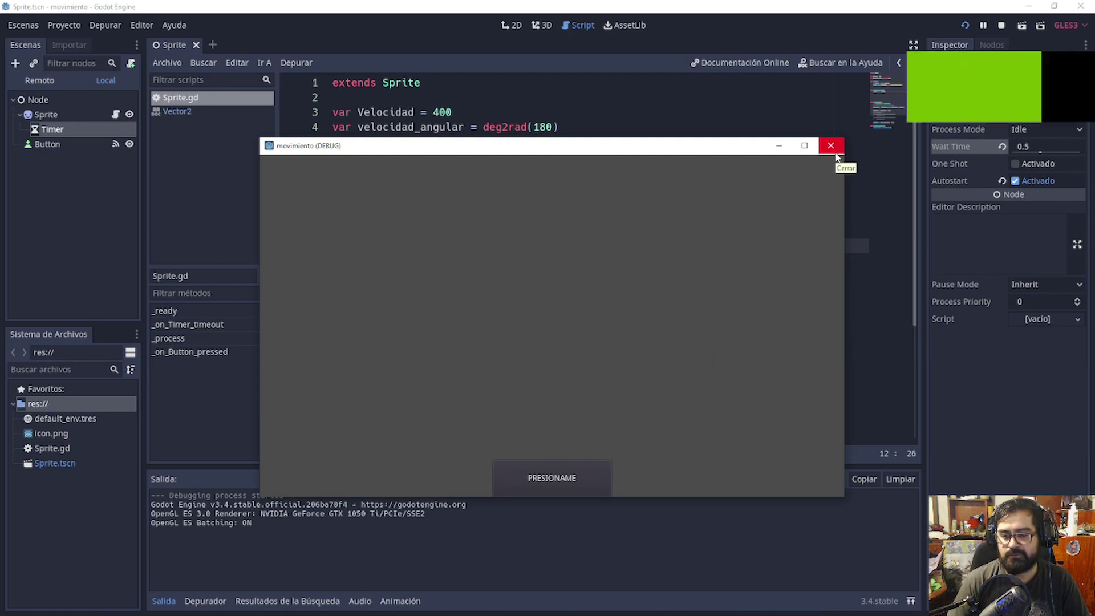
{"action": "left_click", "coordinate": [831, 146]}
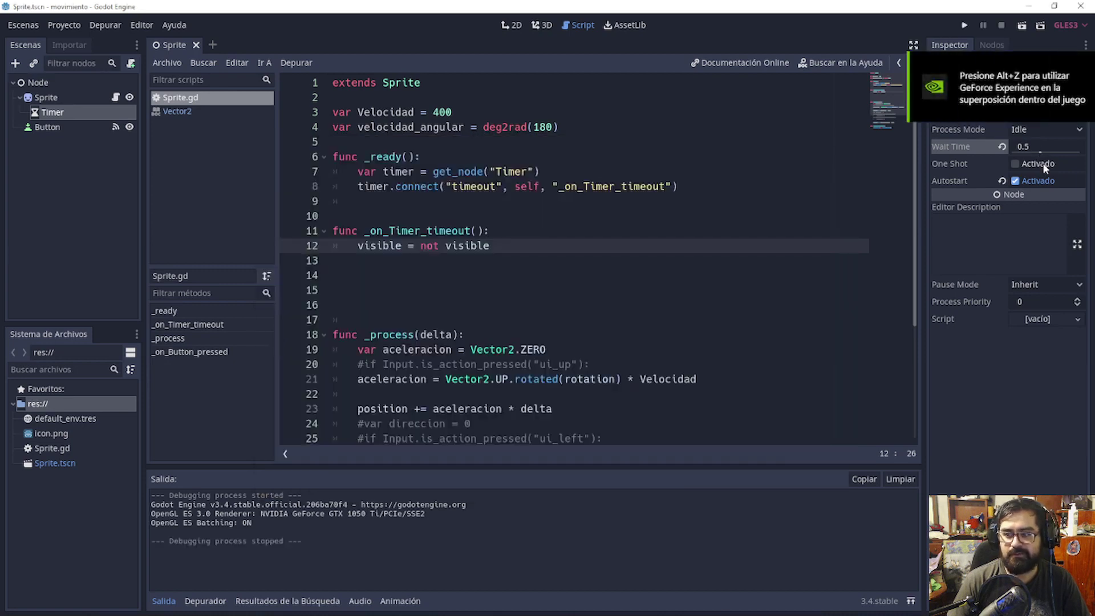
Test-run the game with Autostart off, then again with One Shot on
{"action": "left_click", "coordinate": [1034, 179]}
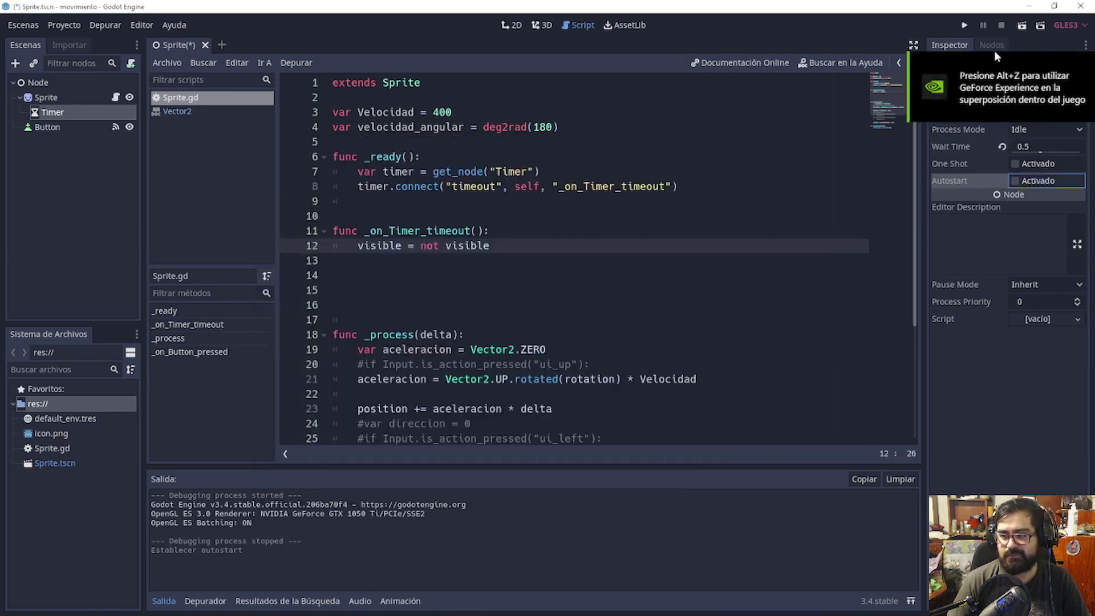
{"action": "left_click", "coordinate": [964, 26]}
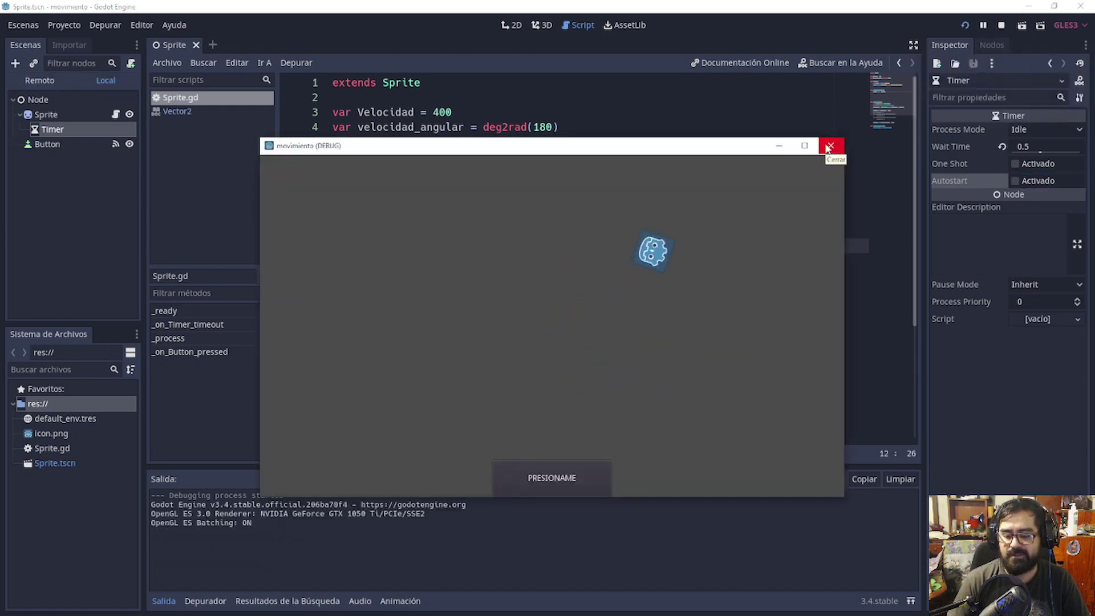
{"action": "left_click", "coordinate": [830, 147]}
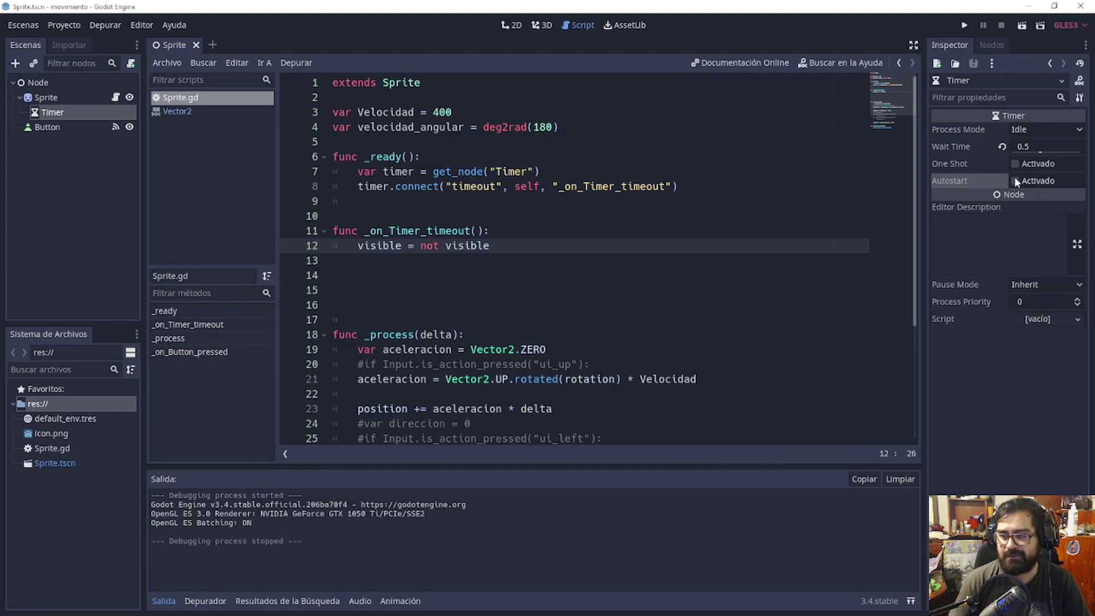
{"action": "left_click", "coordinate": [1015, 164]}
{"action": "left_click", "coordinate": [965, 25]}
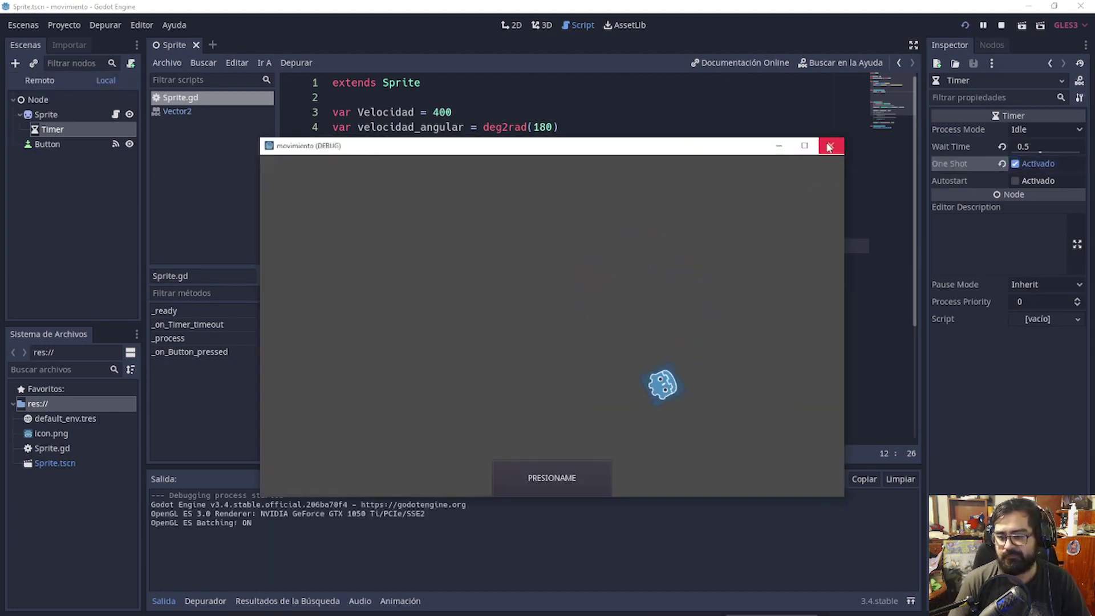
{"action": "left_click", "coordinate": [831, 146]}
Test with Autostart back on, then switch off both One Shot and Autostart
{"action": "left_click", "coordinate": [1029, 180]}
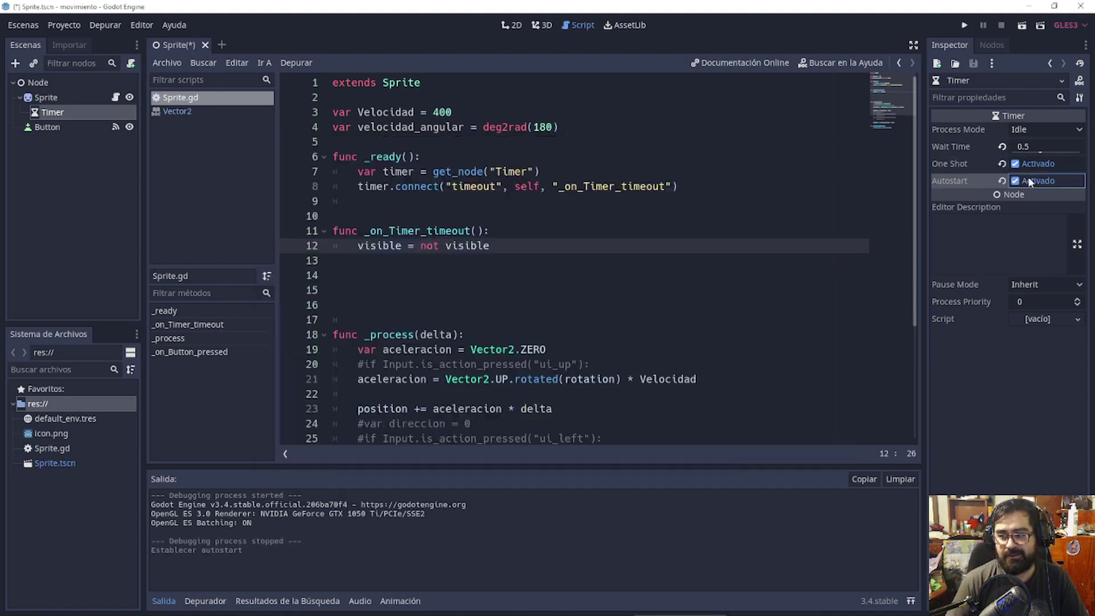
{"action": "left_click", "coordinate": [964, 26]}
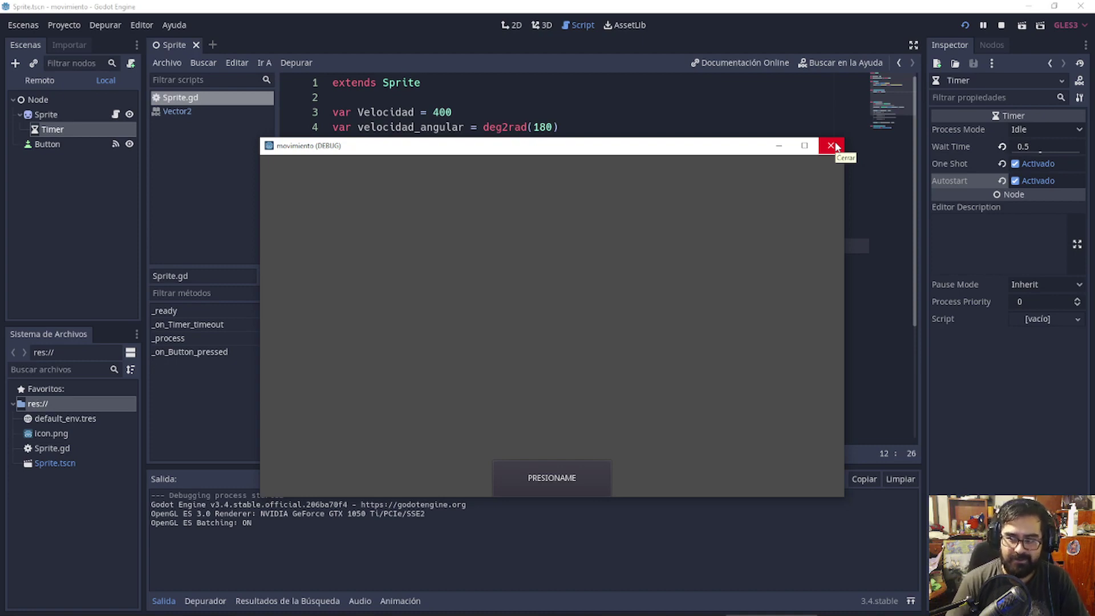
{"action": "left_click", "coordinate": [831, 146]}
{"action": "left_click", "coordinate": [1015, 163]}
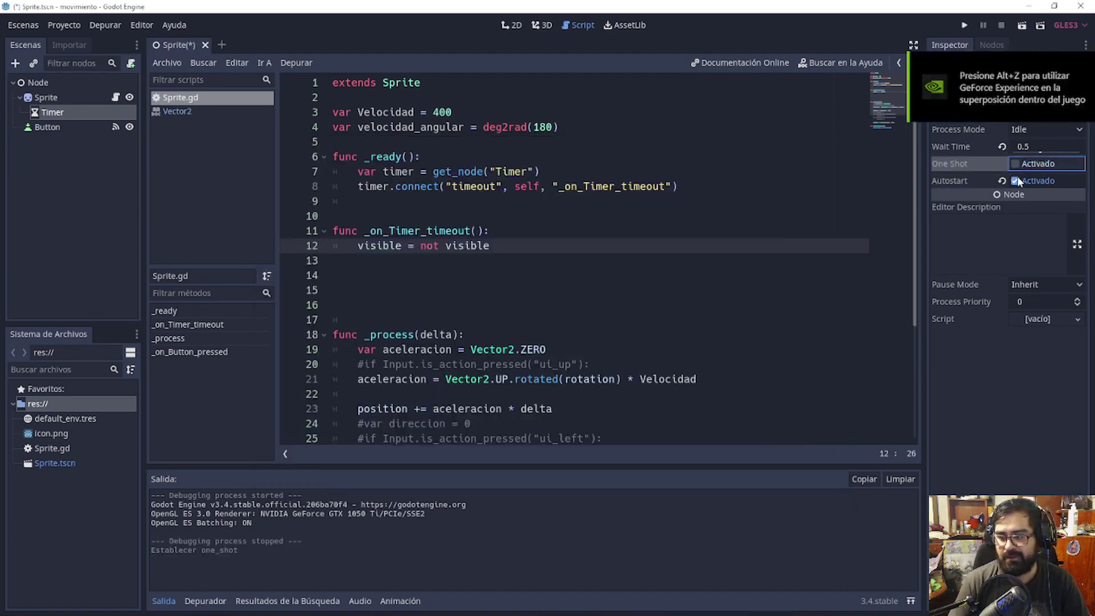
{"action": "left_click", "coordinate": [1015, 180]}
{"action": "left_click", "coordinate": [400, 216]}
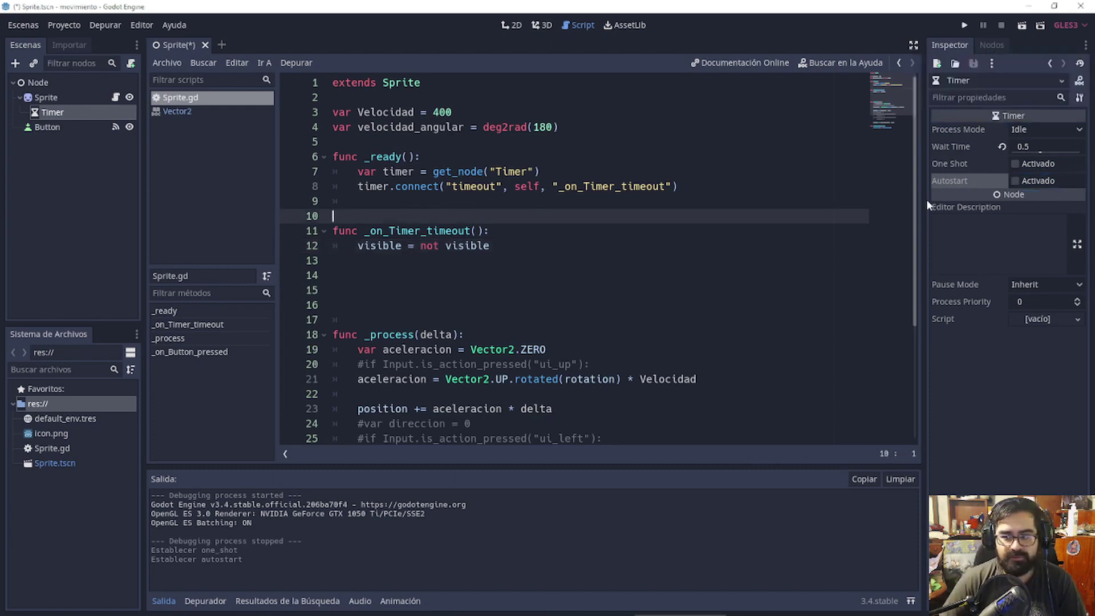
Declare signal health_depleted on a new line below extends Sprite
{"action": "left_click", "coordinate": [401, 111]}
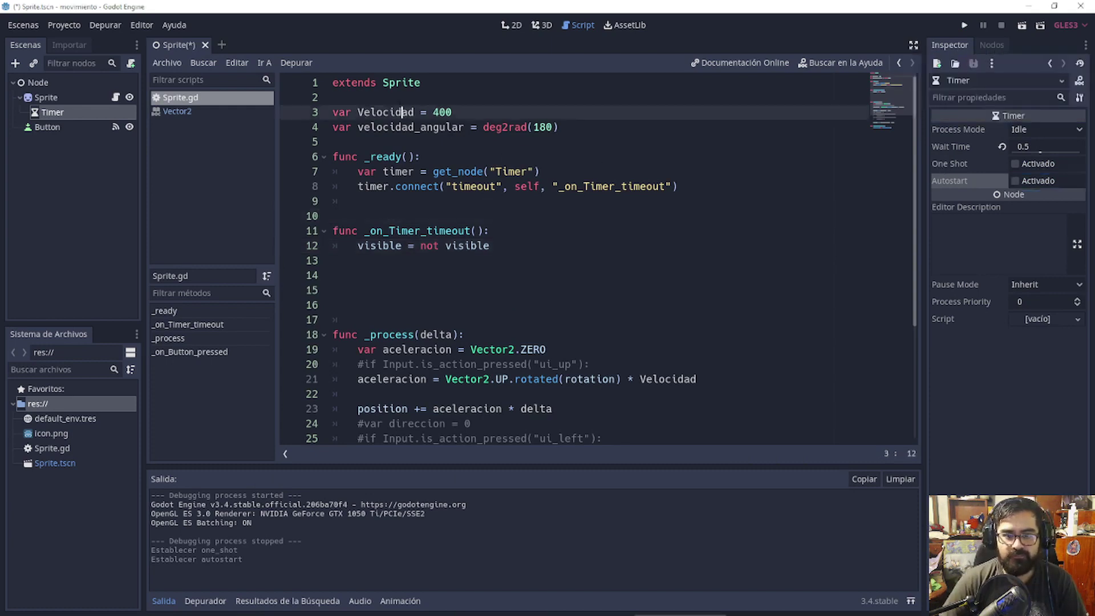
{"action": "left_click", "coordinate": [481, 102]}
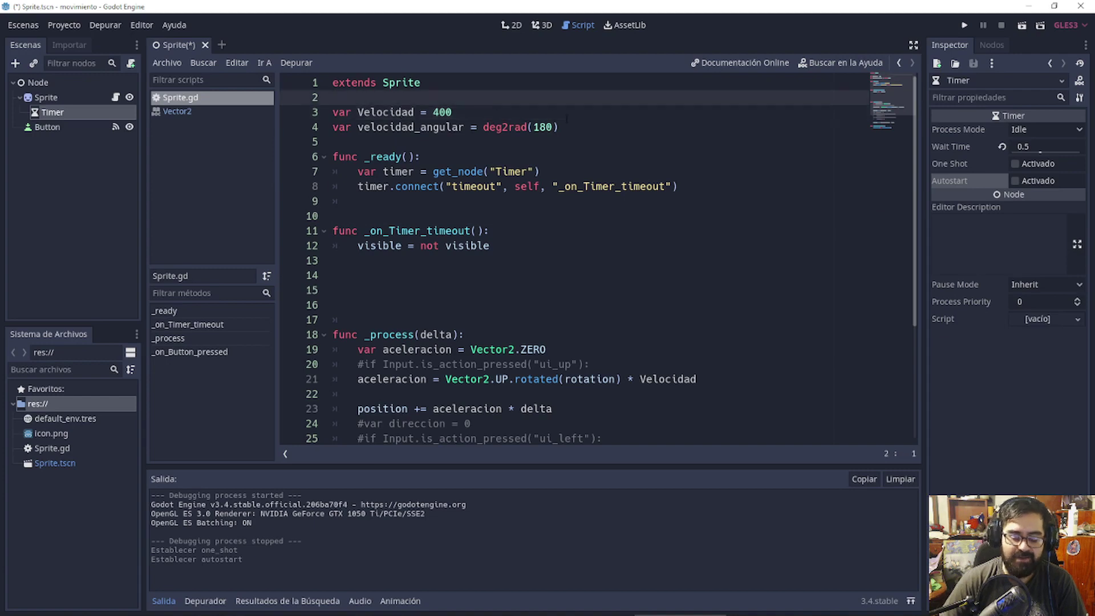
{"action": "key", "text": "Return"}
{"action": "key", "text": "Return"}
{"action": "key", "text": "Return"}
{"action": "key", "text": "Up"}
{"action": "key", "text": "Up"}
{"action": "key", "text": "Up"}
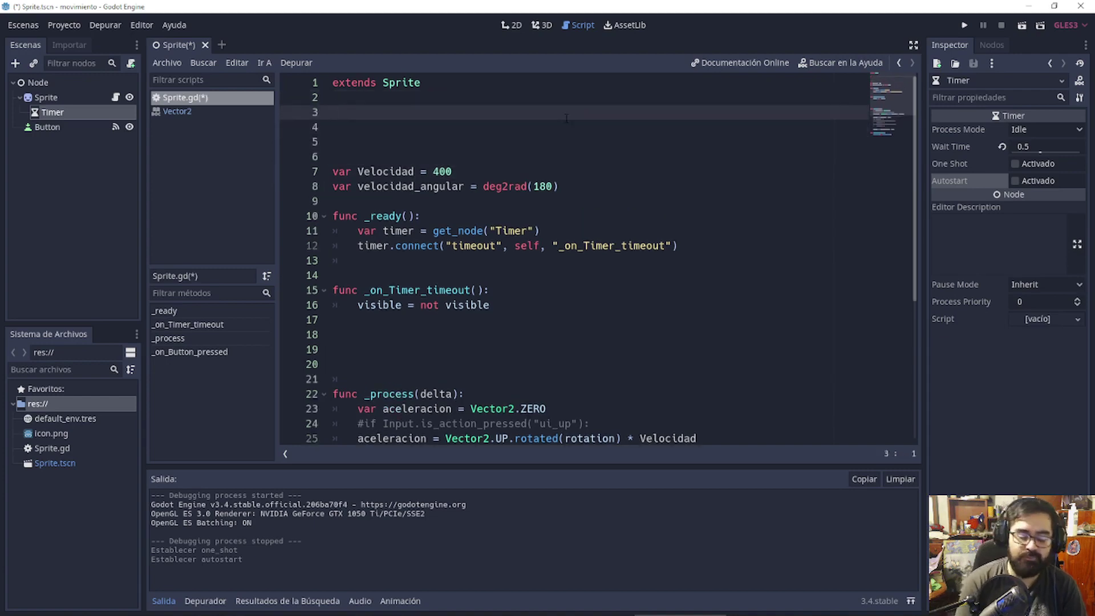
{"action": "type", "text": "signal"}
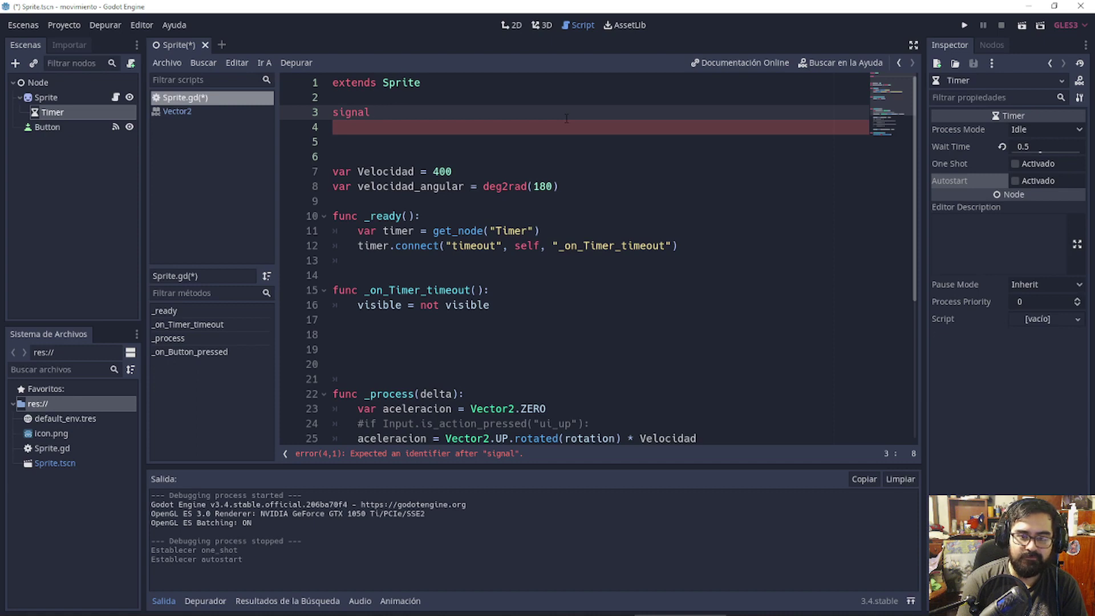
{"action": "type", "text": "heal"}
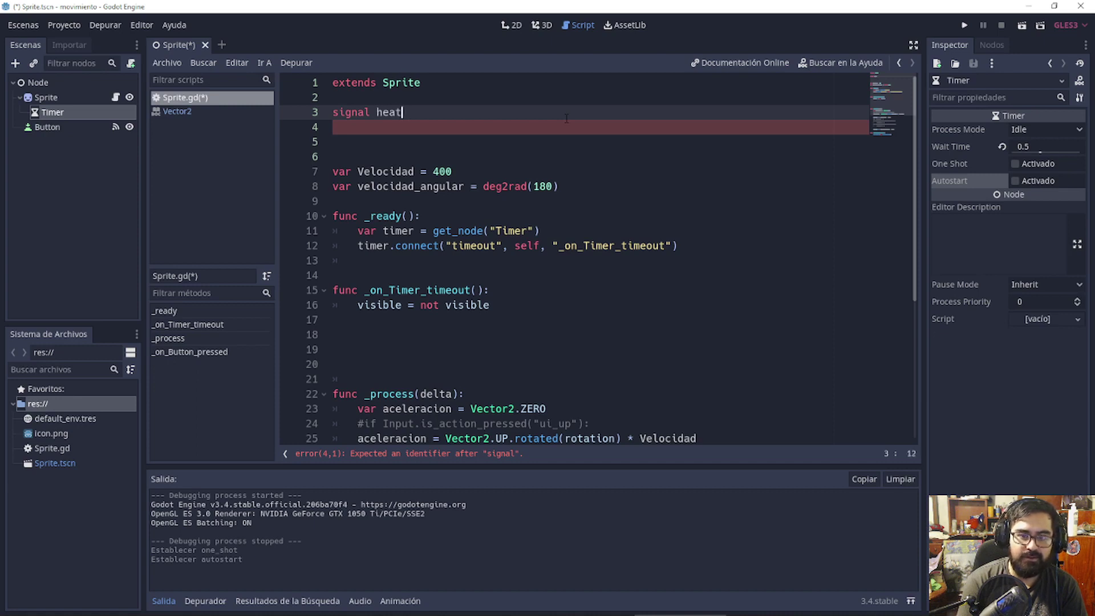
{"action": "type", "text": "th_dep"}
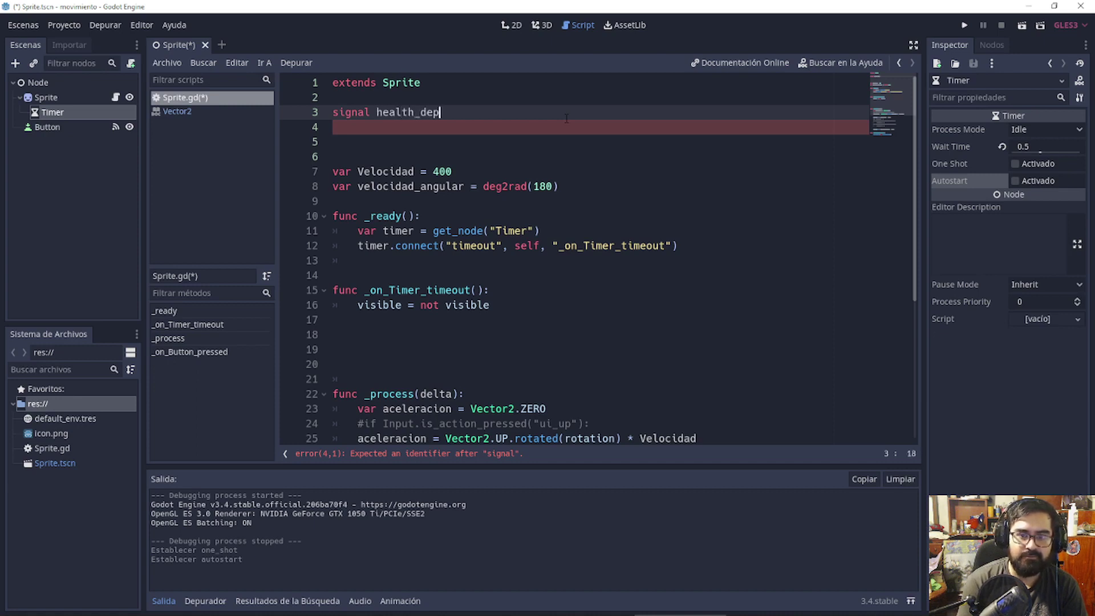
{"action": "type", "text": "leted"}
Add var health = 10 beneath the signal declaration
{"action": "key", "text": "Return"}
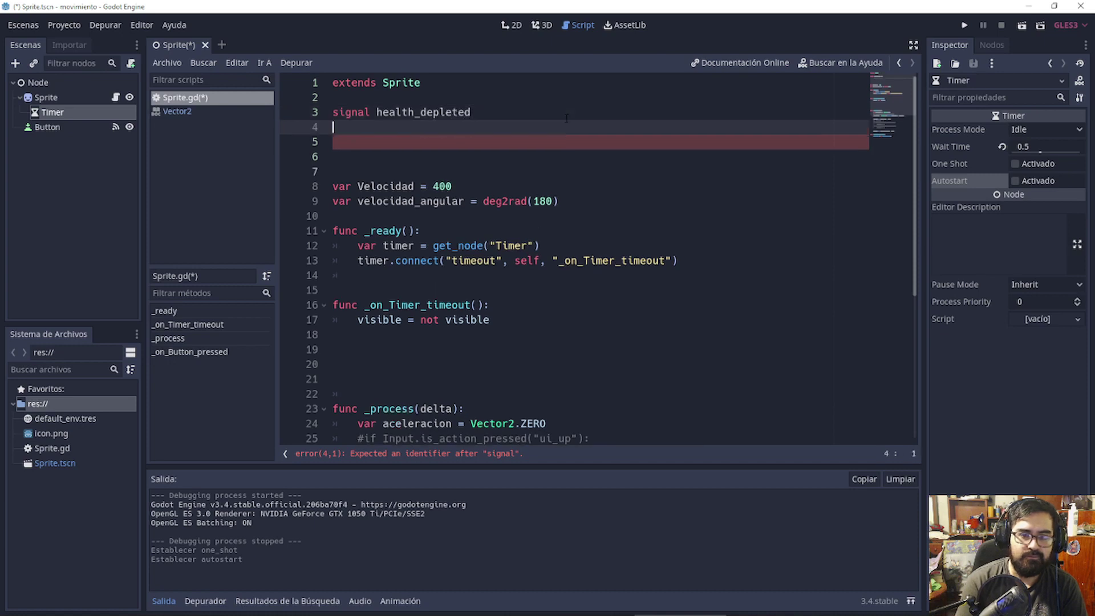
{"action": "key", "text": "Return"}
{"action": "key", "text": "BackSpace"}
{"action": "type", "text": "var "}
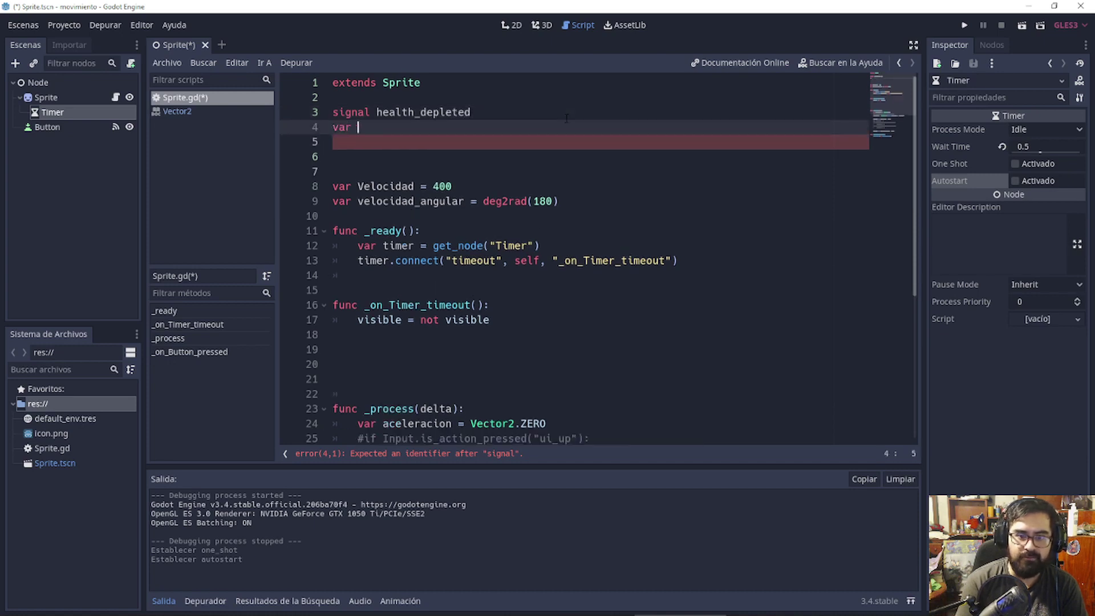
{"action": "type", "text": "heatlh = "}
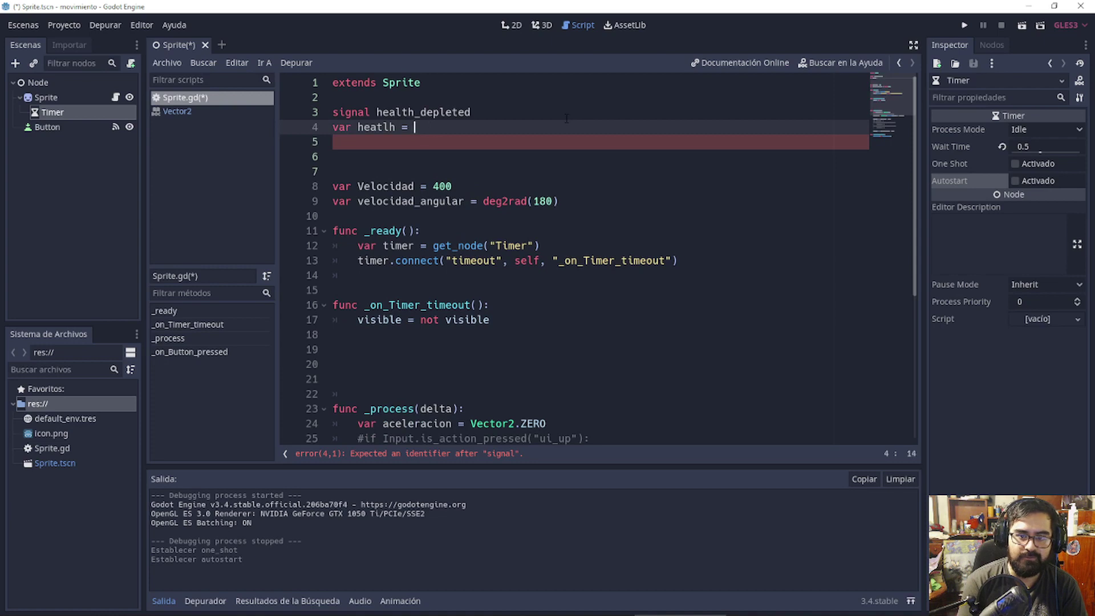
{"action": "key", "text": "BackSpace"}
{"action": "key", "text": "BackSpace"}
{"action": "key", "text": "BackSpace"}
{"action": "key", "text": "BackSpace"}
{"action": "key", "text": "BackSpace"}
{"action": "key", "text": "BackSpace"}
{"action": "type", "text": "lth 19"}
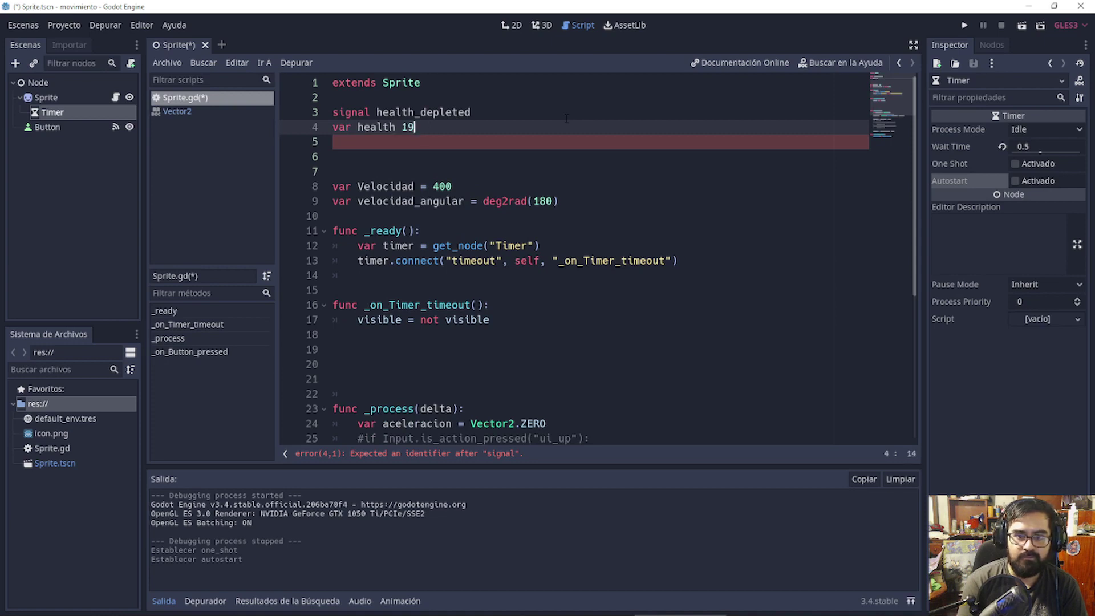
{"action": "key", "text": "BackSpace"}
{"action": "key", "text": "BackSpace"}
{"action": "type", "text": "= 10"}
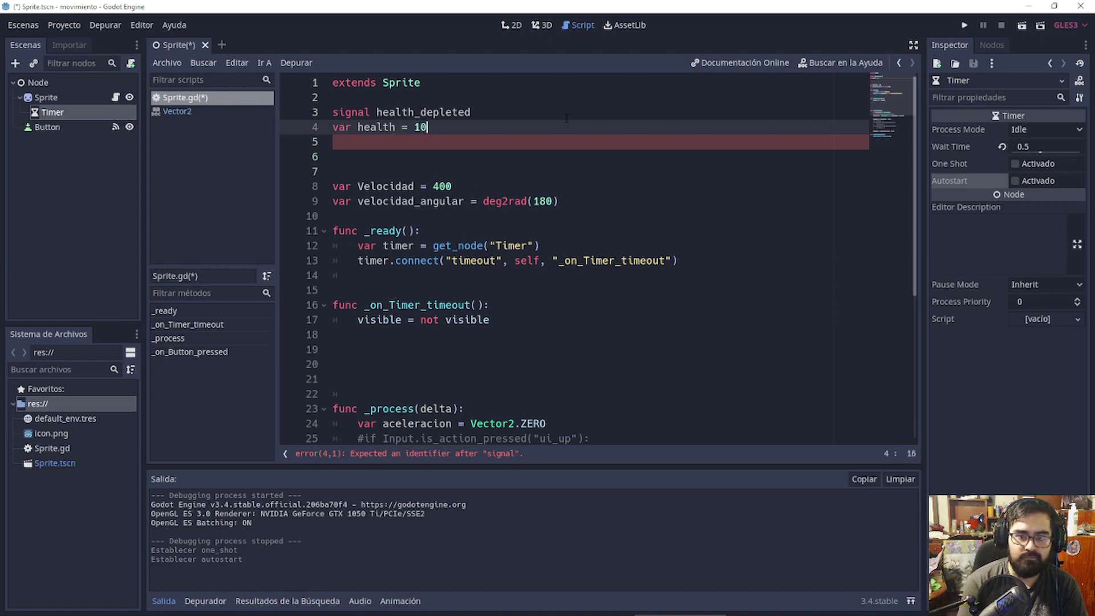
Show the Sprite's signal list and select the custom health_depleted() signal
{"action": "left_click", "coordinate": [46, 96]}
{"action": "left_click", "coordinate": [992, 49]}
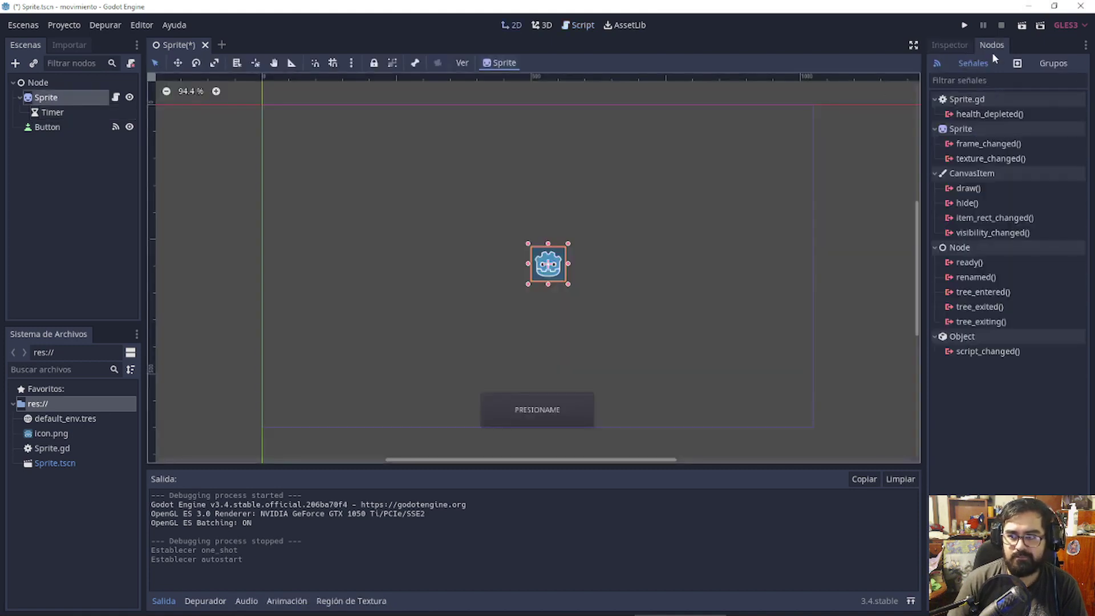
{"action": "left_click", "coordinate": [951, 115]}
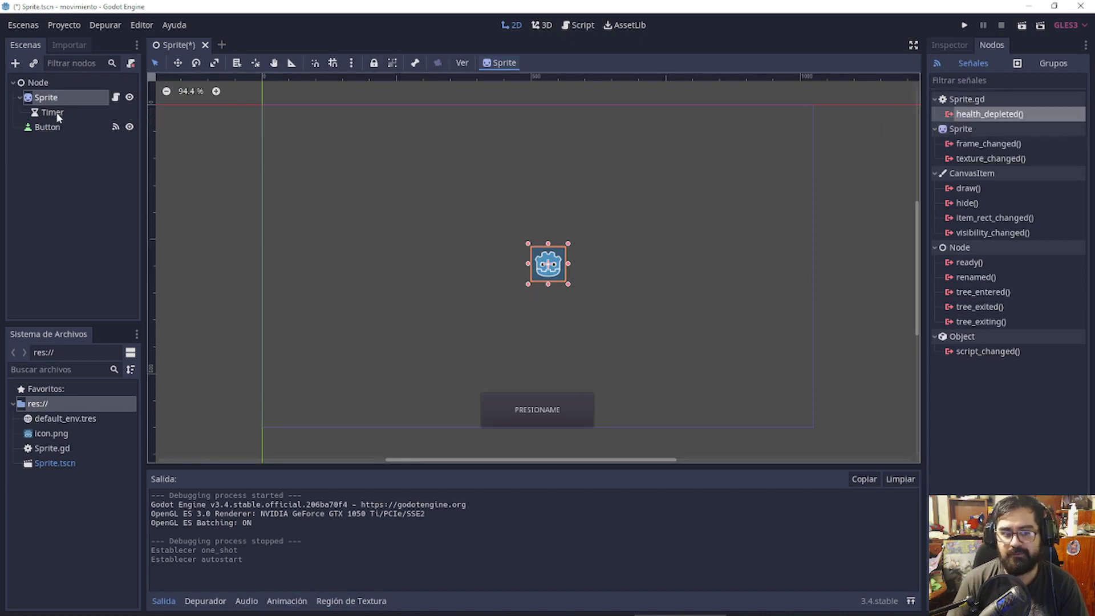
{"action": "left_click_drag", "start_coordinate": [55, 112], "coordinate": [49, 100]}
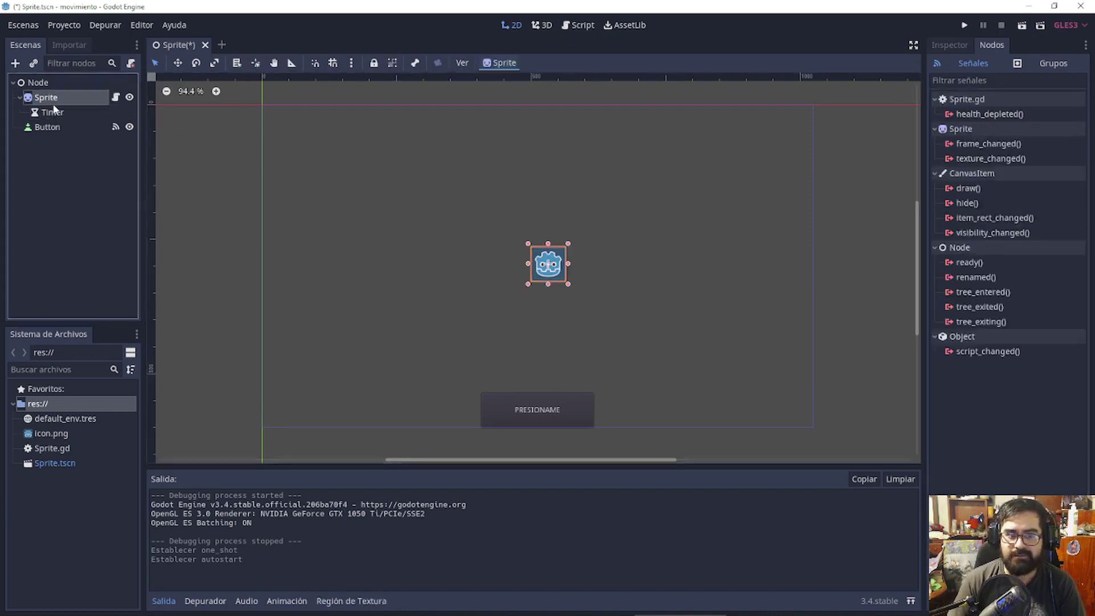
Shorten the signal name in the script as a test, then restore it to health_depleted
{"action": "left_click", "coordinate": [577, 25]}
{"action": "left_click", "coordinate": [480, 110]}
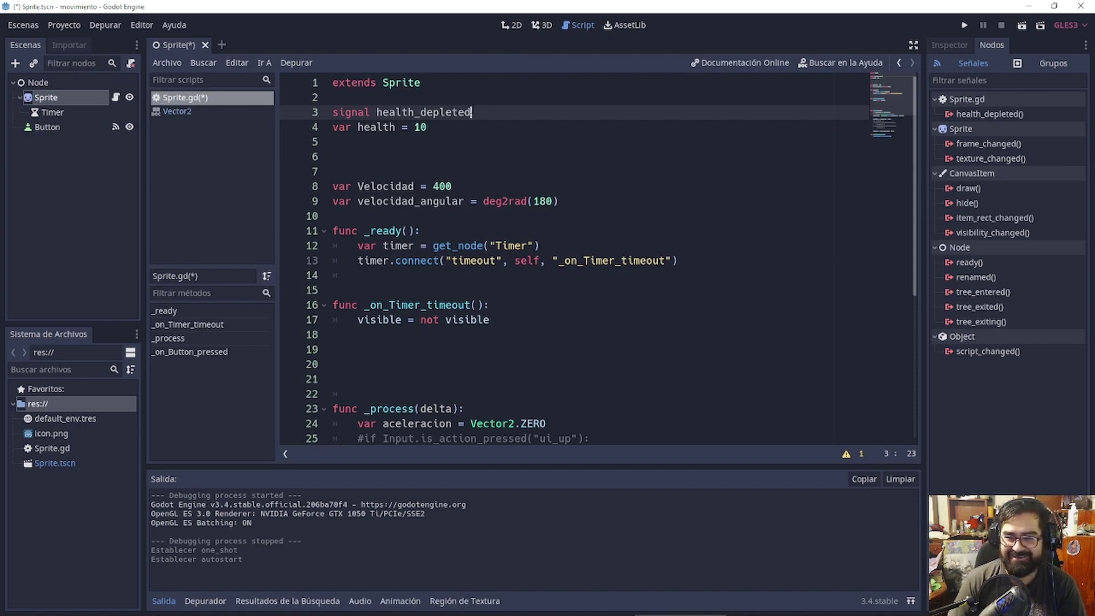
{"action": "key", "text": "BackSpace"}
{"action": "key", "text": "BackSpace"}
{"action": "key", "text": "BackSpace"}
{"action": "key", "text": "BackSpace"}
{"action": "key", "text": "BackSpace"}
{"action": "key", "text": "BackSpace"}
{"action": "key", "text": "BackSpace"}
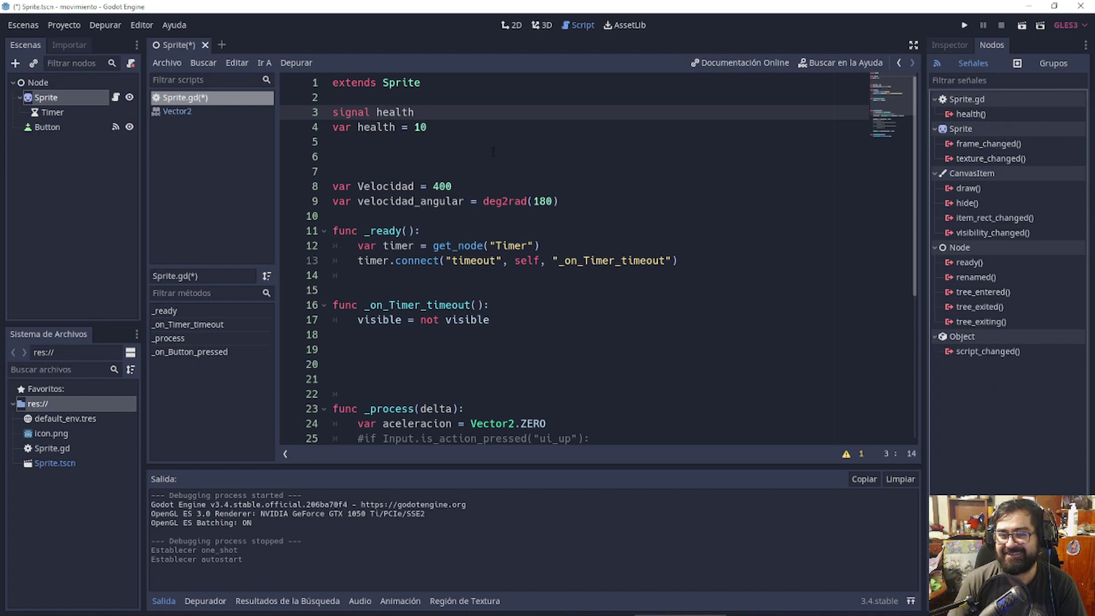
{"action": "left_click", "coordinate": [984, 117]}
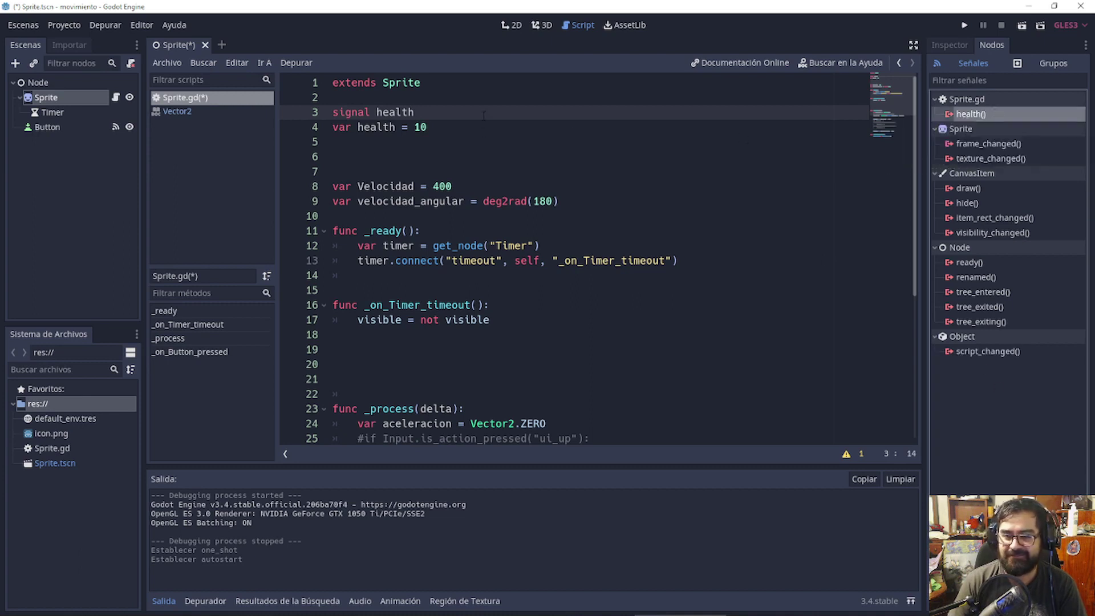
{"action": "type", "text": "_depleted"}
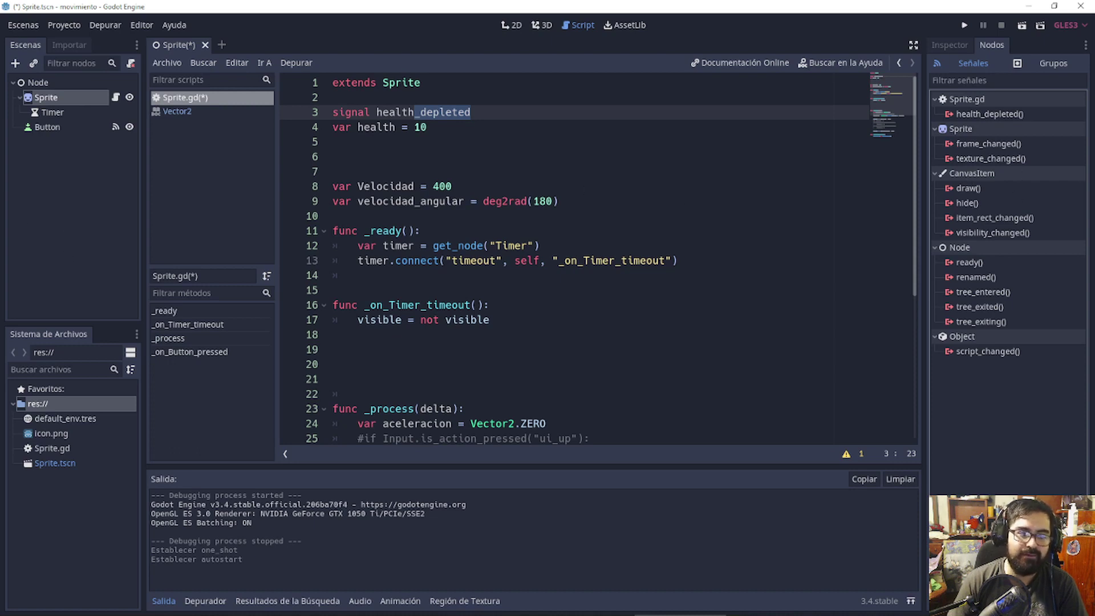
{"action": "left_click", "coordinate": [973, 117]}
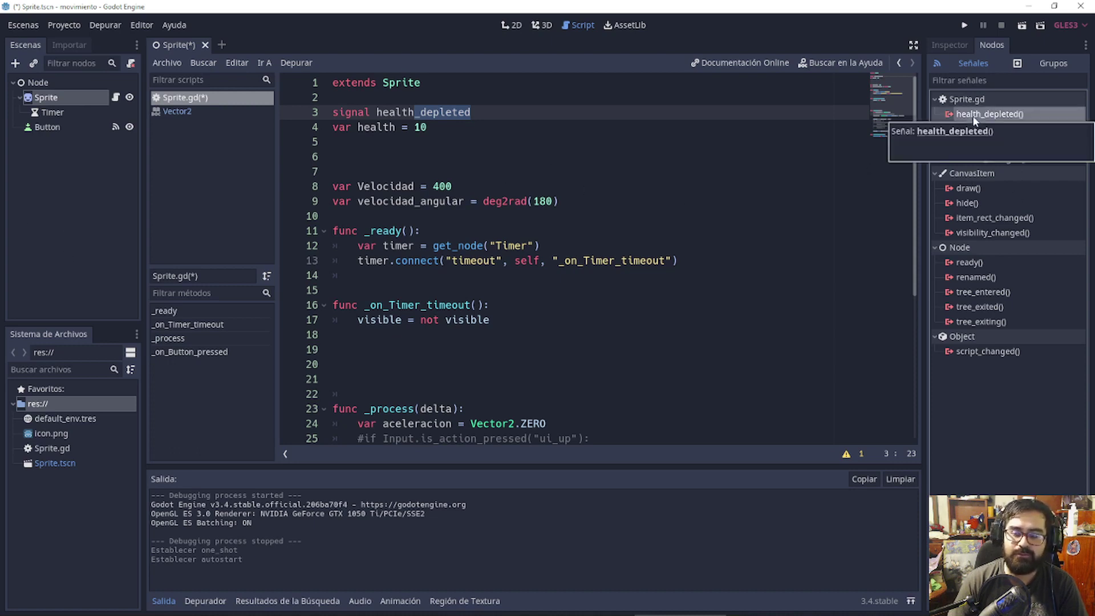
Connect health_depleted to the Sprite's _on_Sprite_health_depleted receiver method, creating its pass stub
{"action": "double_click", "coordinate": [1006, 117]}
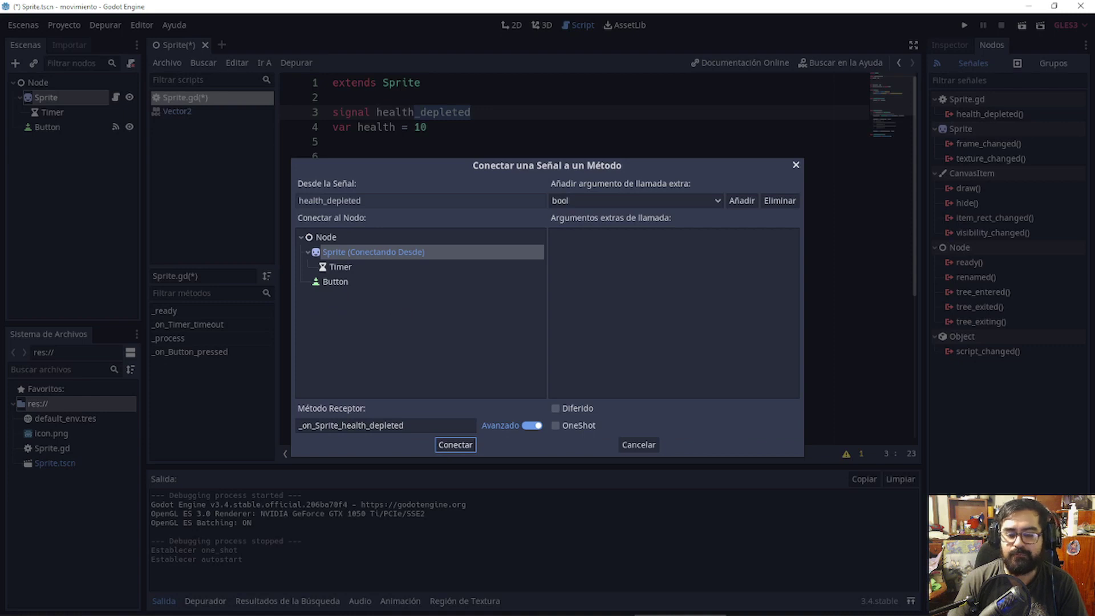
{"action": "left_click", "coordinate": [413, 425]}
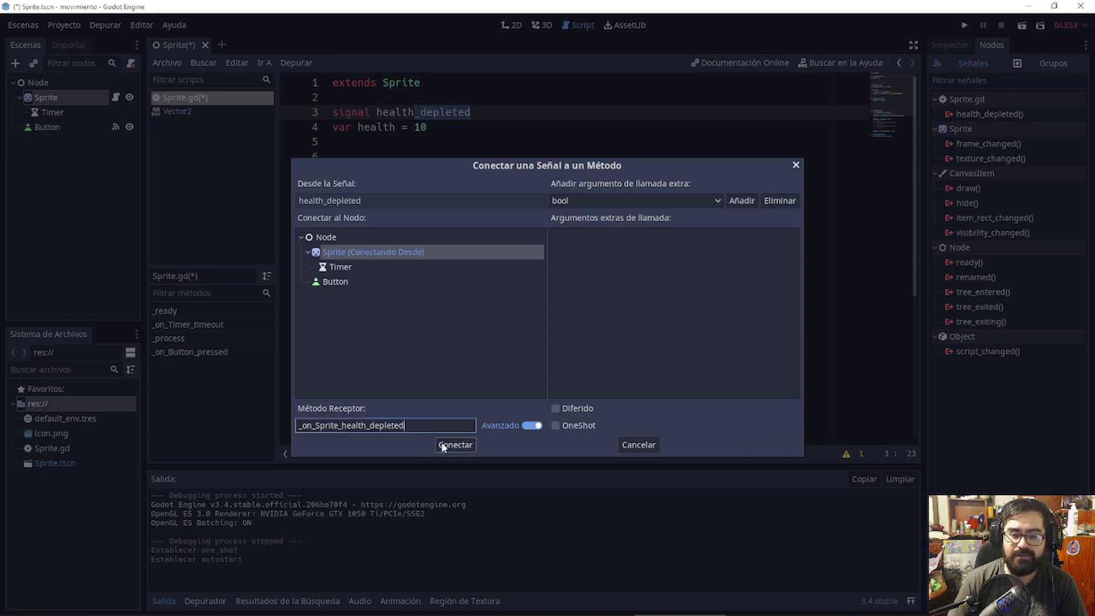
{"action": "left_click", "coordinate": [447, 446]}
{"action": "left_click", "coordinate": [447, 445]}
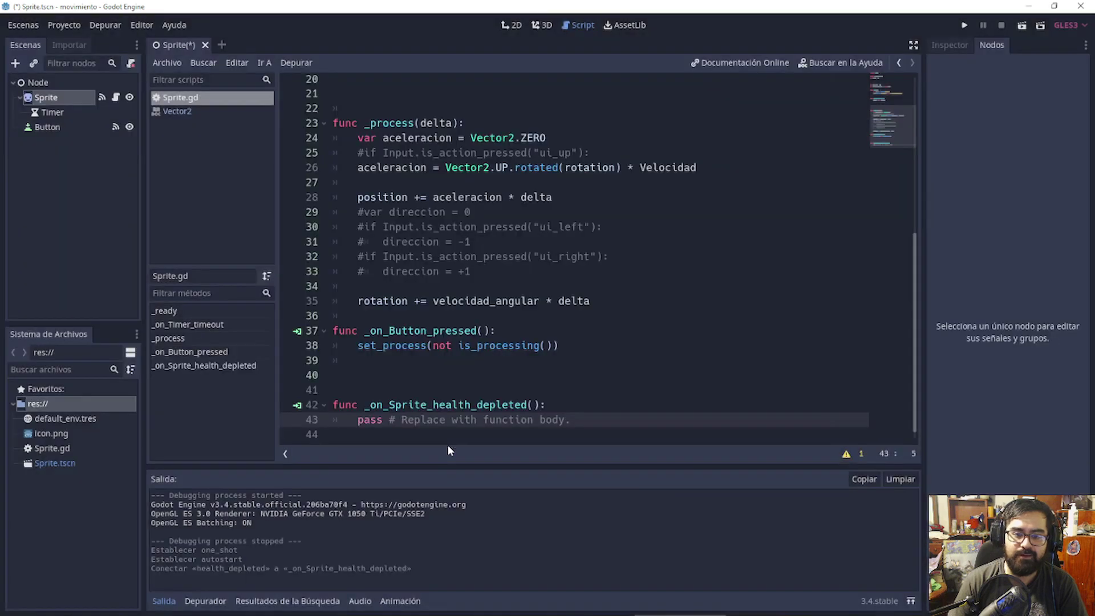
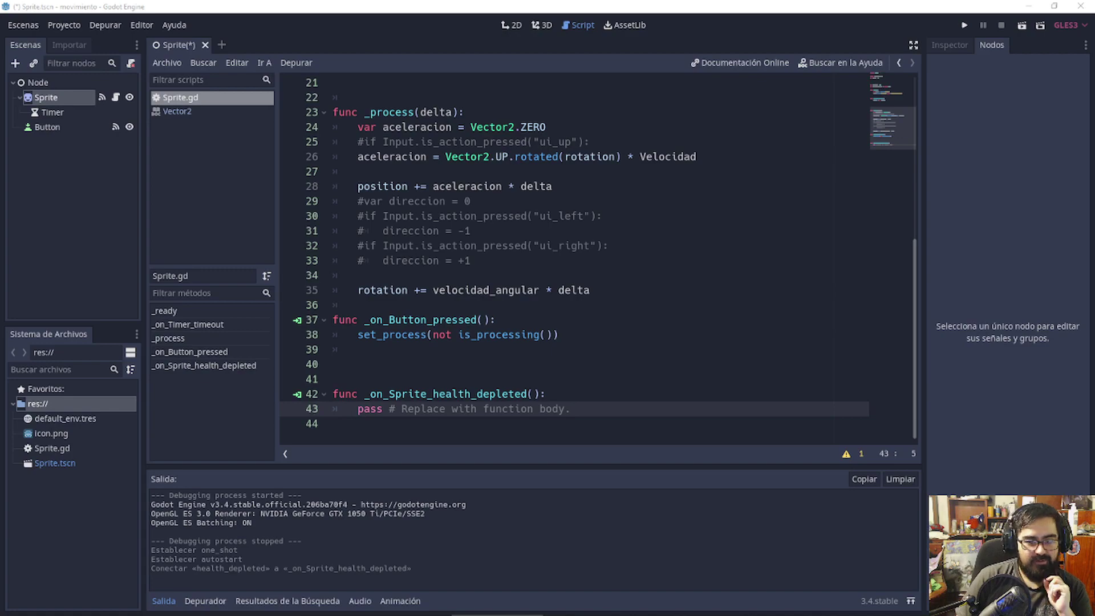
Delete the empty _on_Sprite_health_depleted handler stub from Sprite.gd
{"action": "left_click", "coordinate": [296, 393]}
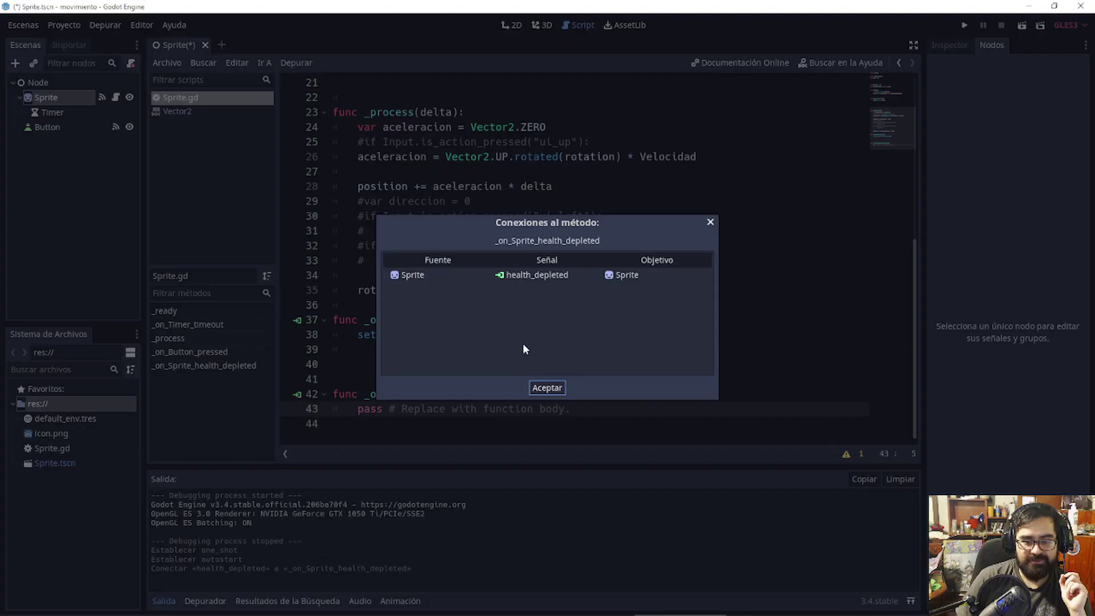
{"action": "left_click", "coordinate": [546, 388]}
{"action": "left_click_drag", "start_coordinate": [342, 424], "coordinate": [333, 378]}
{"action": "key", "text": "BackSpace"}
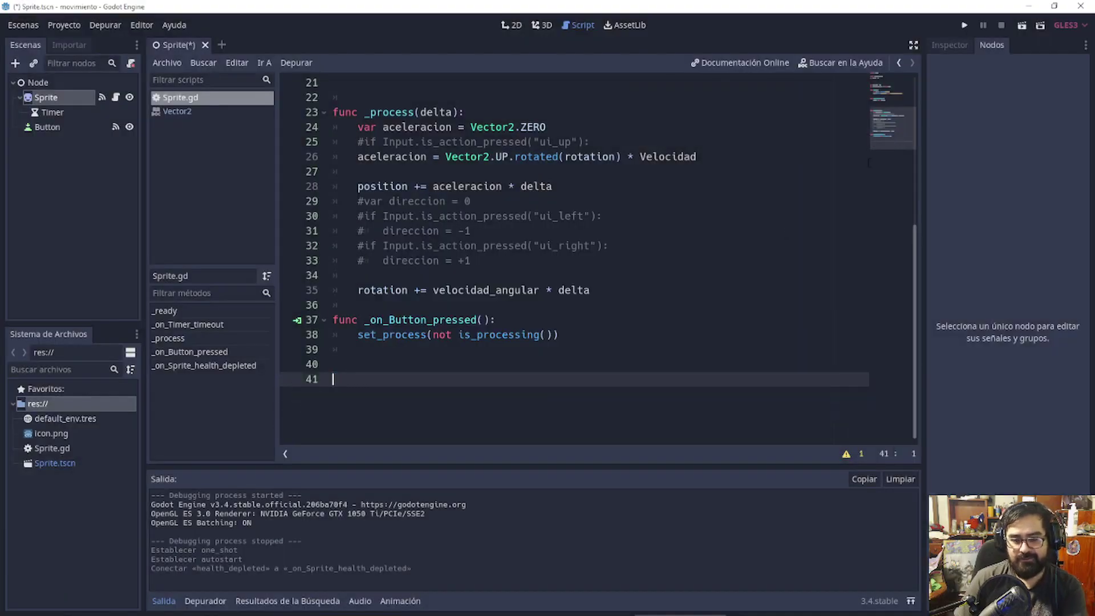
Disconnect the Sprite's health_depleted signal in the Signals dock, then return to the script
{"action": "left_click", "coordinate": [61, 115]}
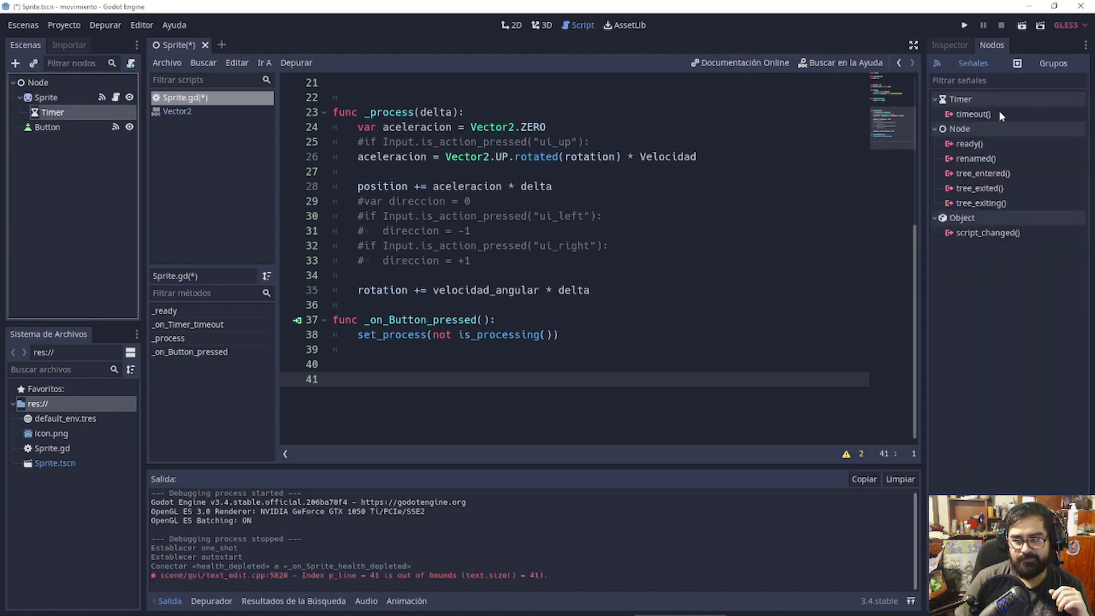
{"action": "left_click", "coordinate": [441, 352]}
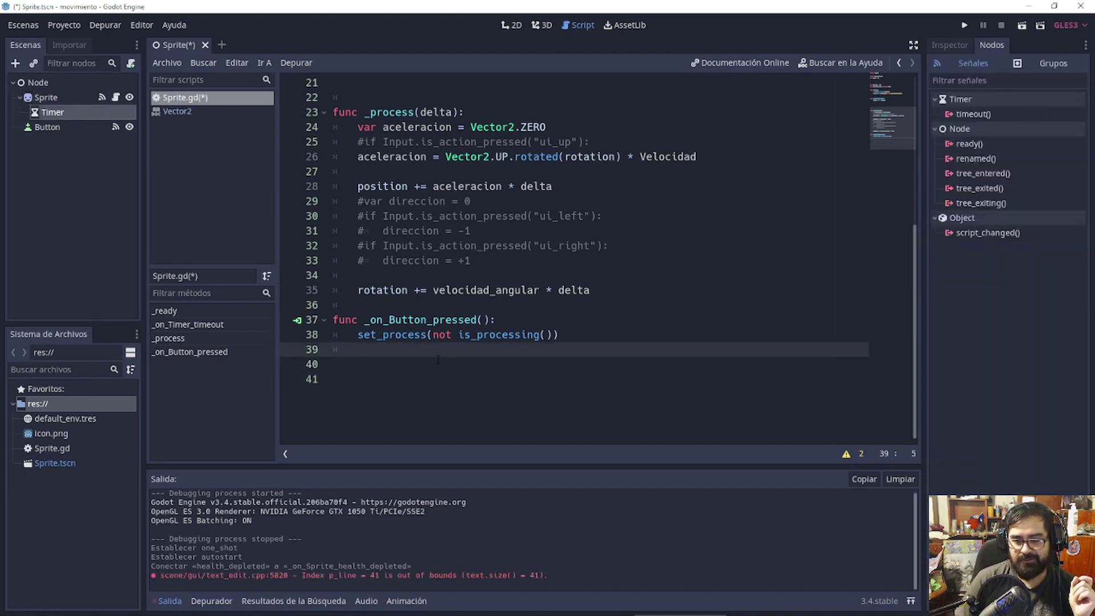
{"action": "left_click", "coordinate": [438, 360]}
{"action": "scroll", "coordinate": [399, 257], "scroll_direction": "up", "scroll_amount": 3}
{"action": "scroll", "coordinate": [342, 228], "scroll_direction": "up", "scroll_amount": 3}
{"action": "left_click", "coordinate": [54, 102]}
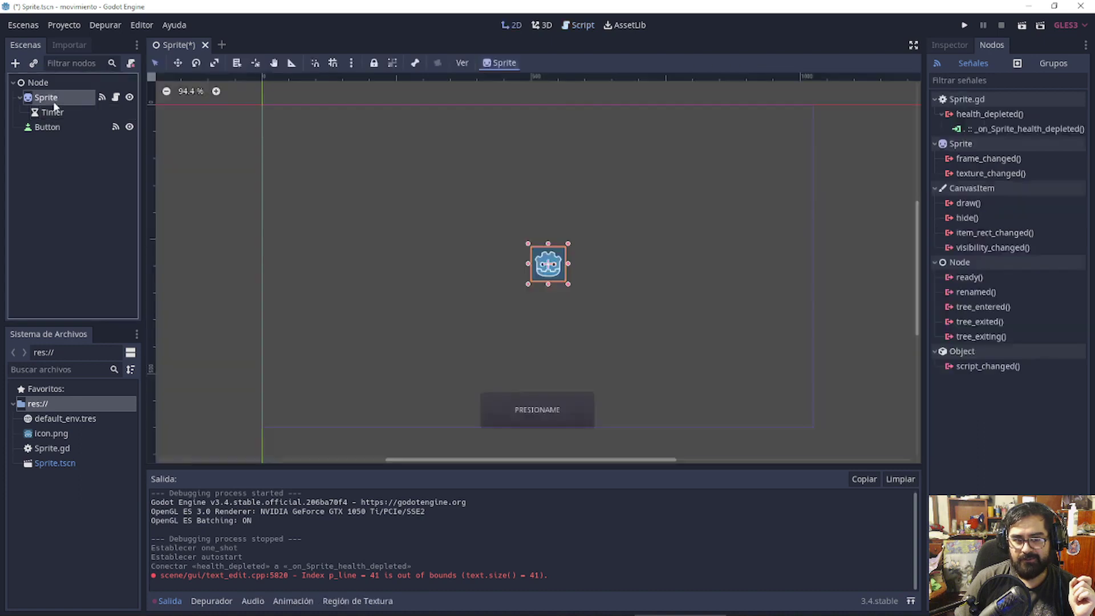
{"action": "right_click", "coordinate": [979, 130]}
{"action": "left_click", "coordinate": [998, 165]}
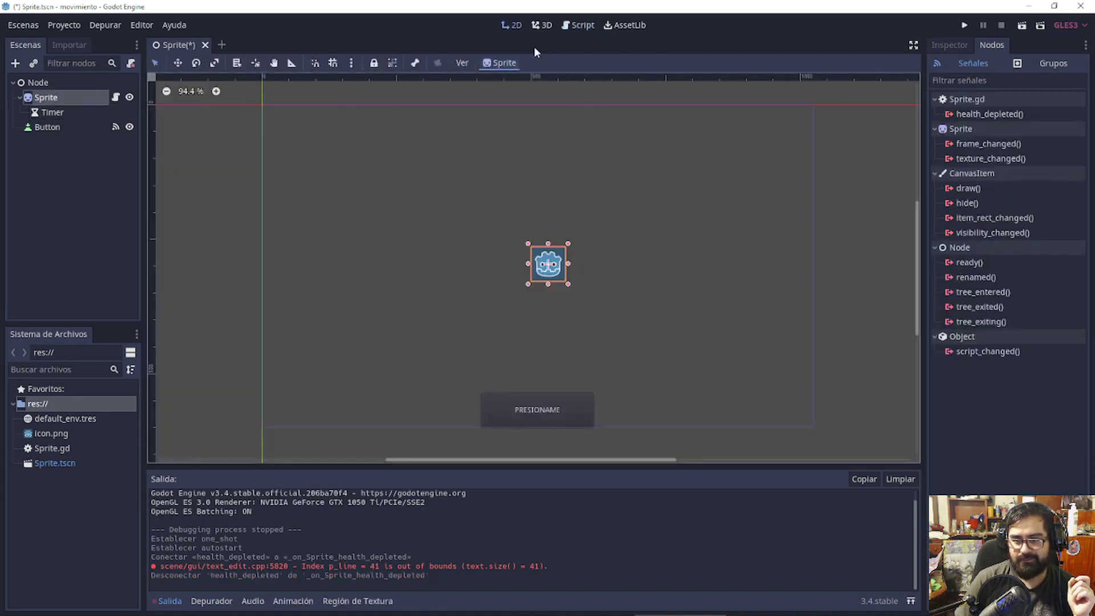
{"action": "left_click", "coordinate": [582, 26]}
{"action": "scroll", "coordinate": [430, 220], "scroll_direction": "down", "scroll_amount": 2}
{"action": "scroll", "coordinate": [431, 220], "scroll_direction": "up", "scroll_amount": 2}
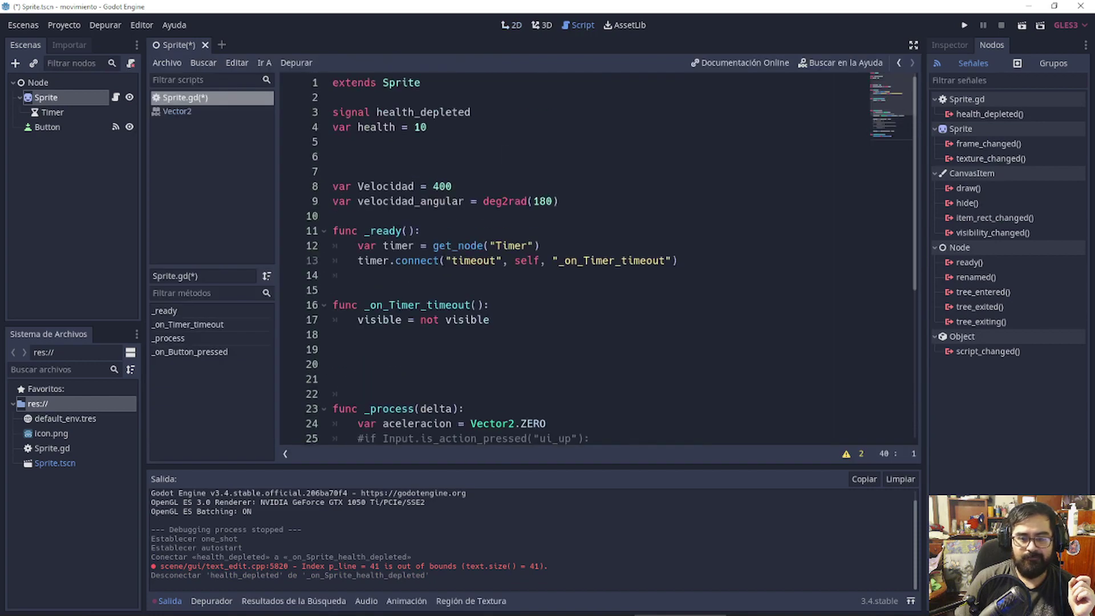
{"action": "scroll", "coordinate": [439, 233], "scroll_direction": "down", "scroll_amount": 3}
{"action": "scroll", "coordinate": [439, 234], "scroll_direction": "down", "scroll_amount": 2}
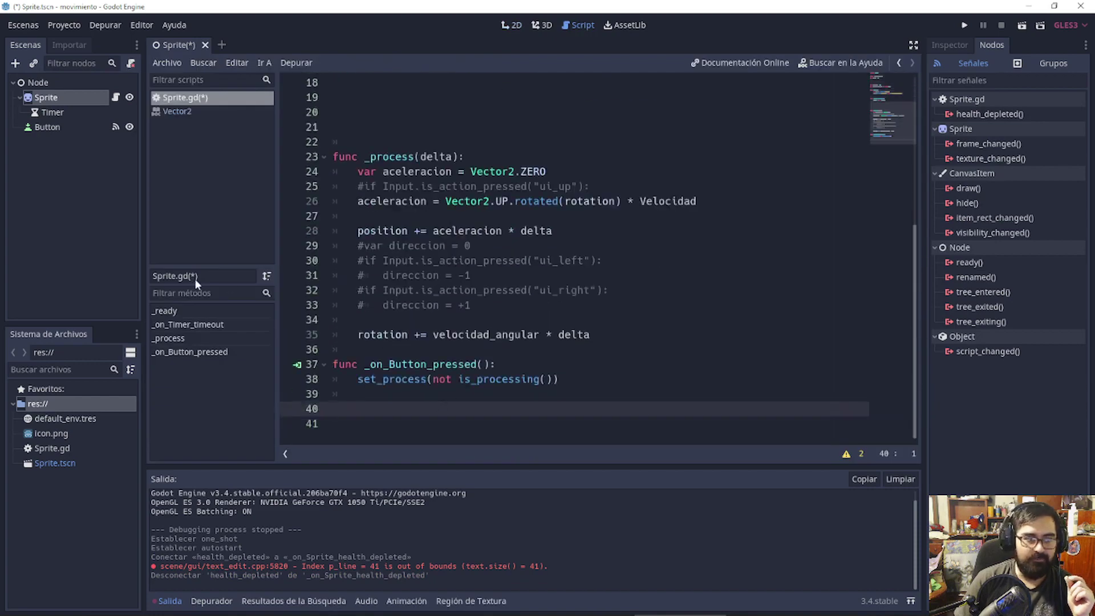
{"action": "scroll", "coordinate": [551, 284], "scroll_direction": "up", "scroll_amount": 5}
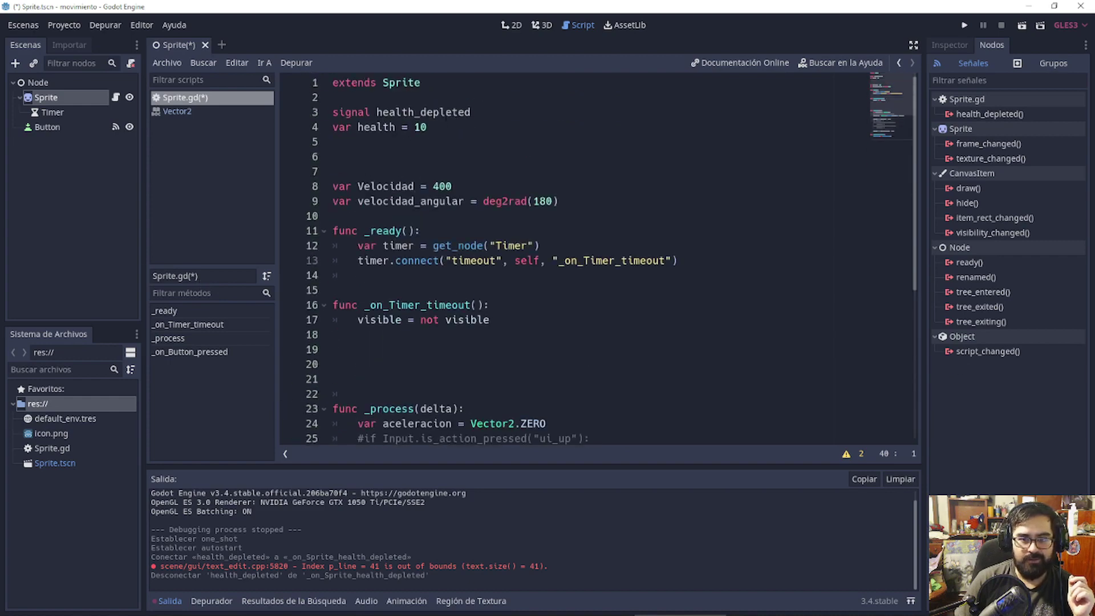
{"action": "scroll", "coordinate": [475, 155], "scroll_direction": "down", "scroll_amount": 2}
{"action": "scroll", "coordinate": [399, 286], "scroll_direction": "down", "scroll_amount": 3}
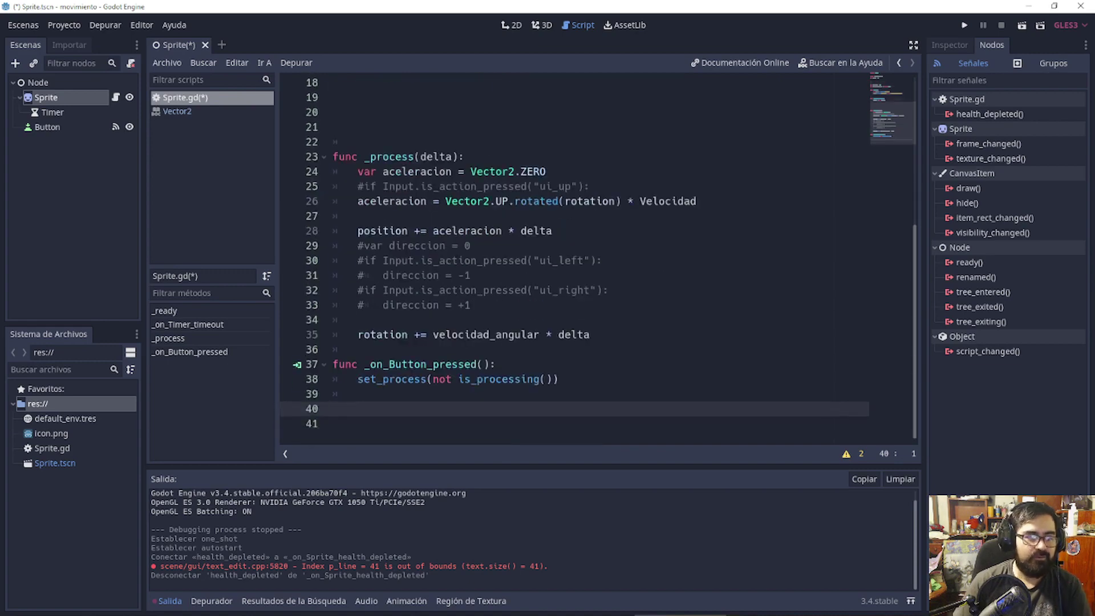
Write func tomo_daño(amount): with the body health -= amount
{"action": "type", "text": "func "}
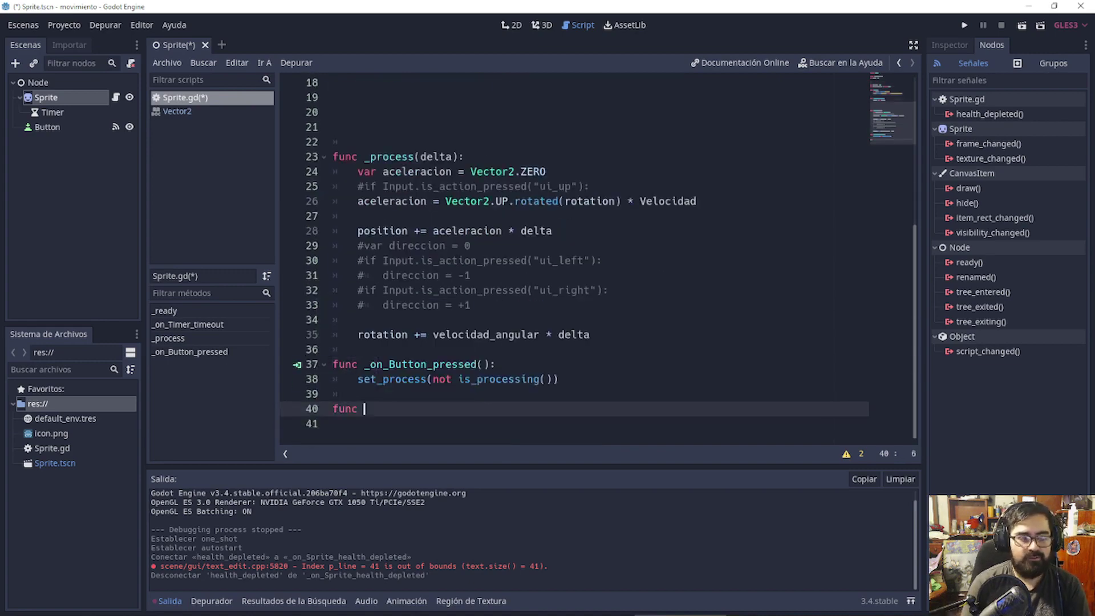
{"action": "type", "text": "tomo_"}
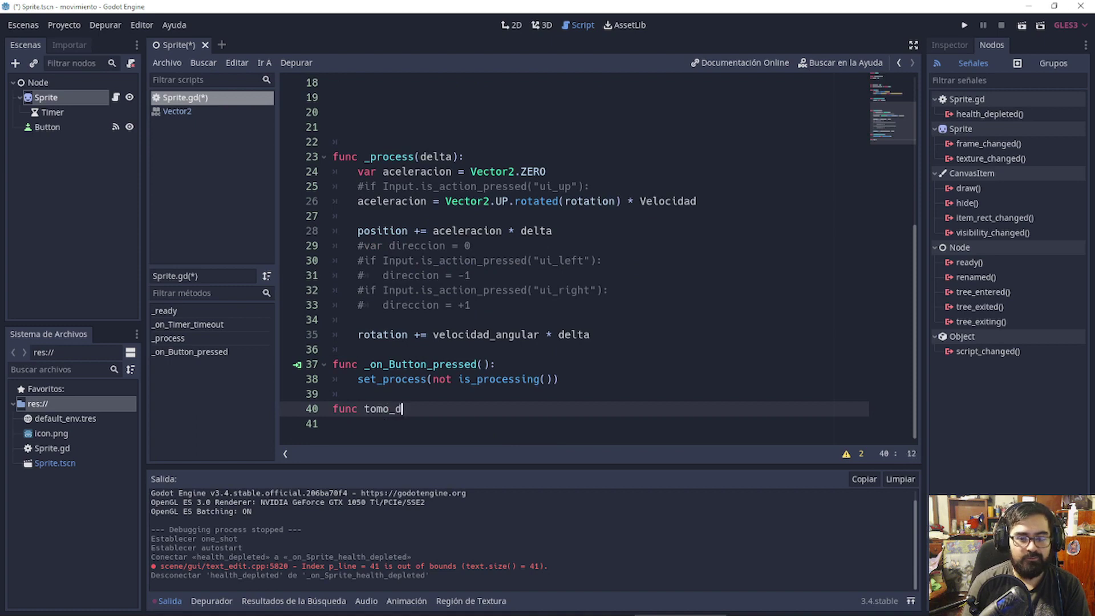
{"action": "type", "text": "dan"}
{"action": "key", "text": "BackSpace"}
{"action": "type", "text": "ño"}
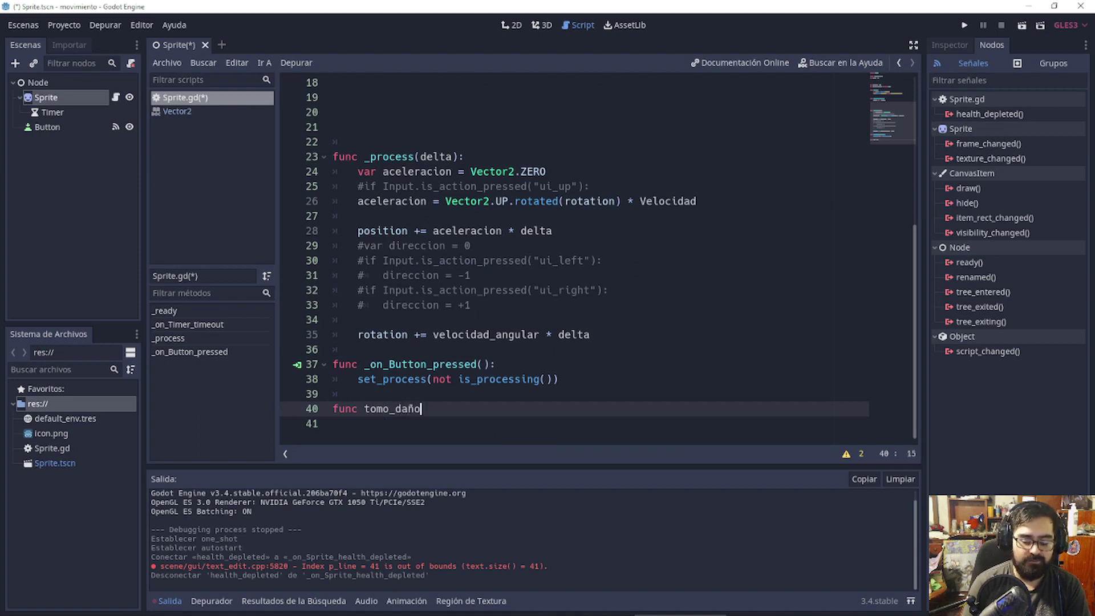
{"action": "type", "text": "("}
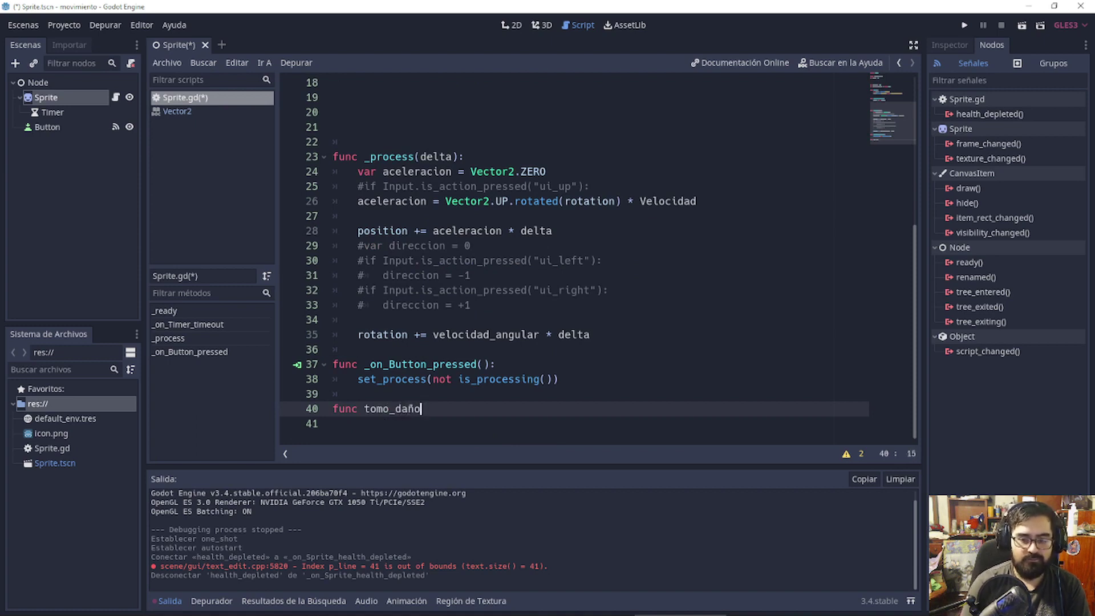
{"action": "type", "text": ")"}
{"action": "key", "text": "BackSpace"}
{"action": "type", "text": "amount"}
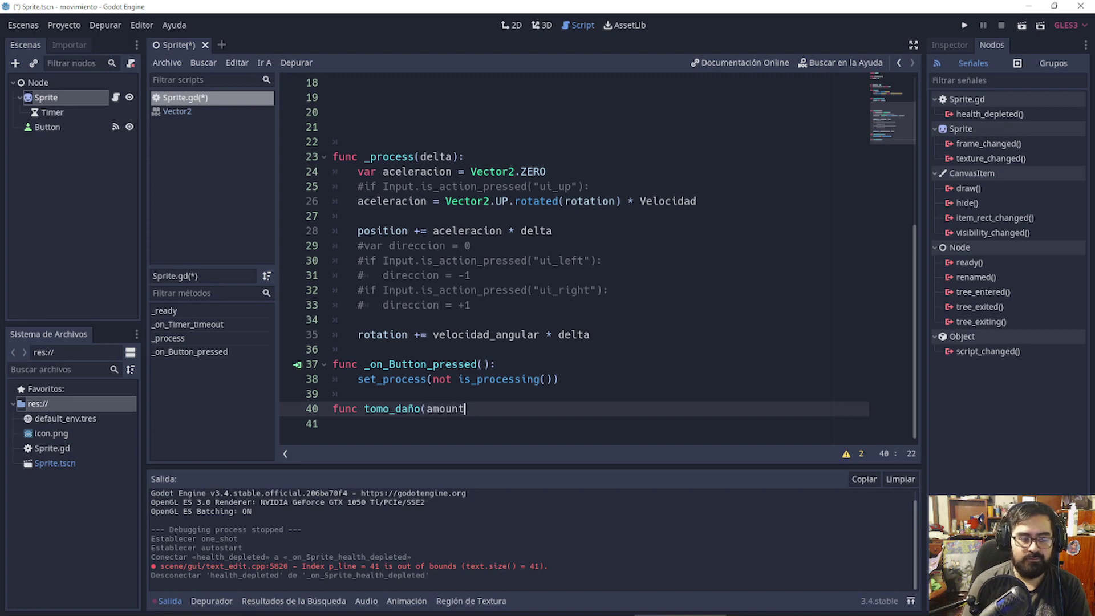
{"action": "type", "text": "):"}
{"action": "key", "text": "Return"}
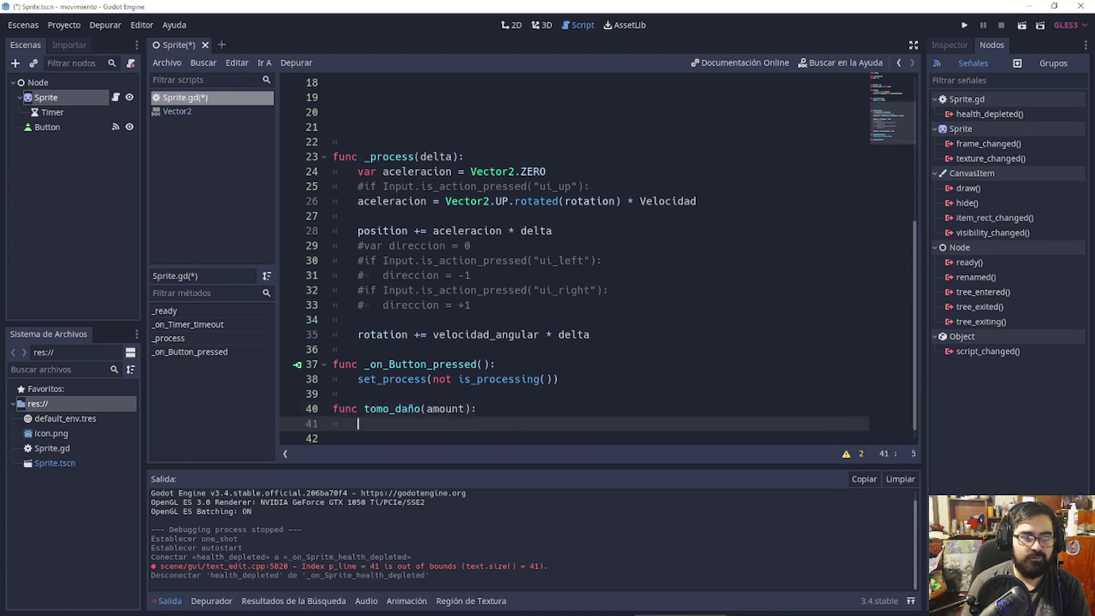
{"action": "type", "text": "health"}
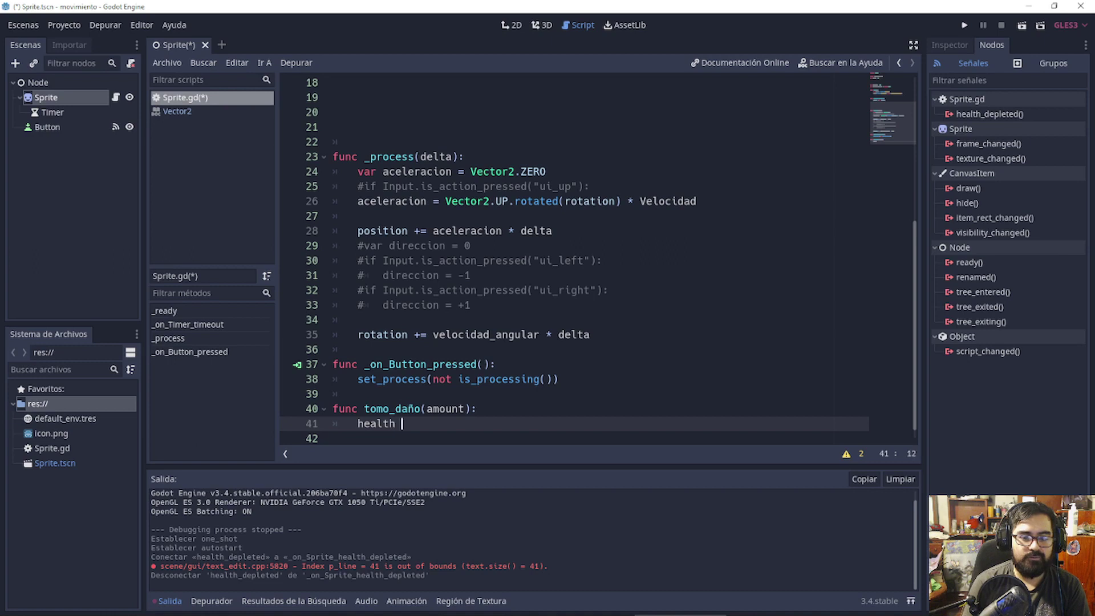
{"action": "type", "text": " -= "}
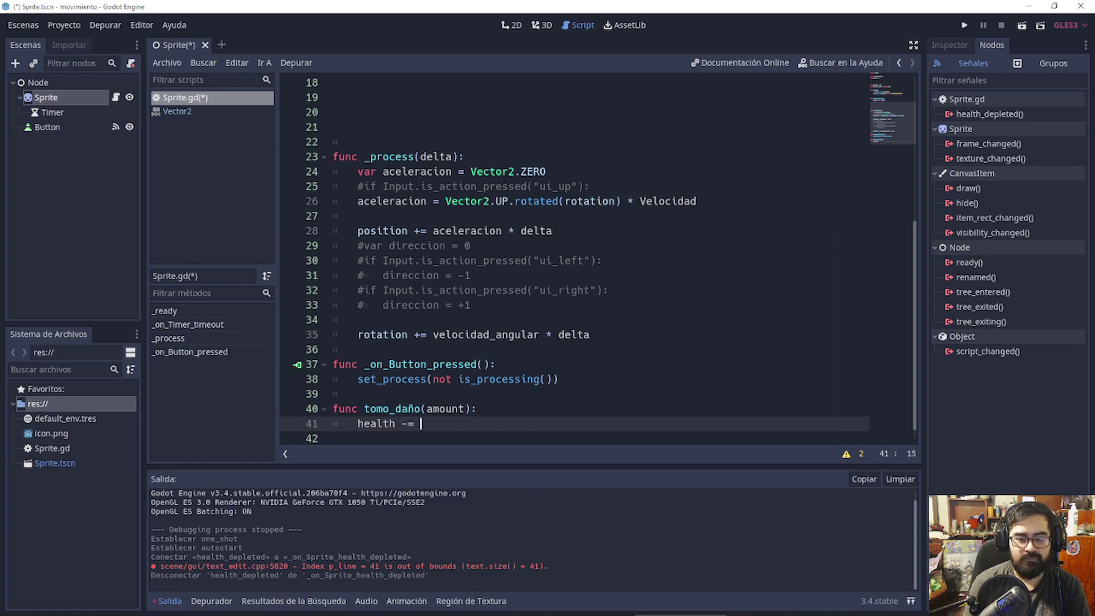
{"action": "type", "text": "amount"}
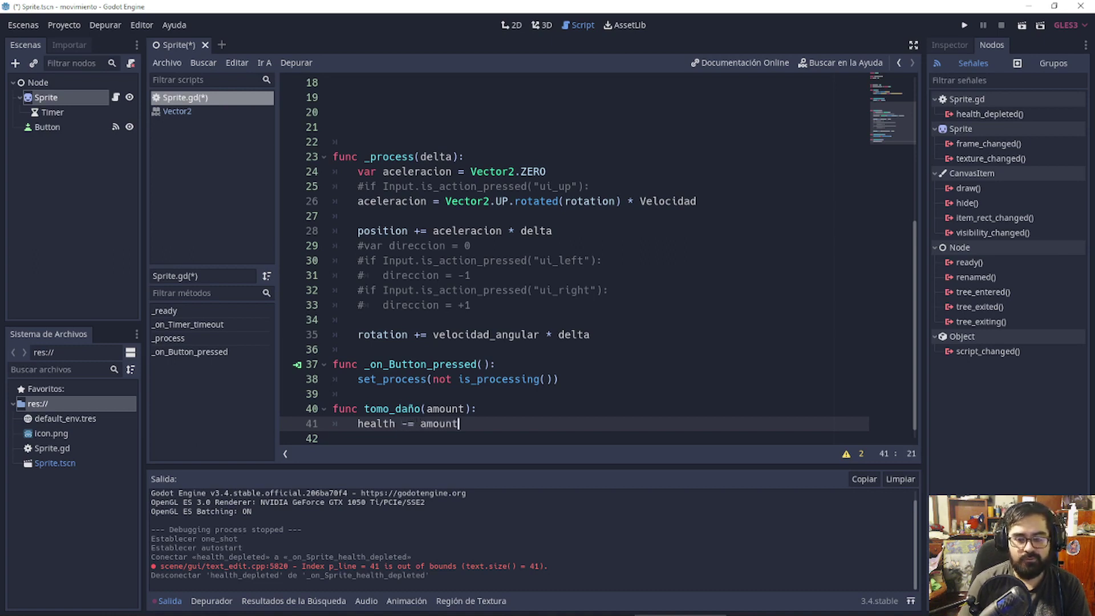
Add if health <= 0: emit_signal("health_depleted") below the subtraction
{"action": "key", "text": "Return"}
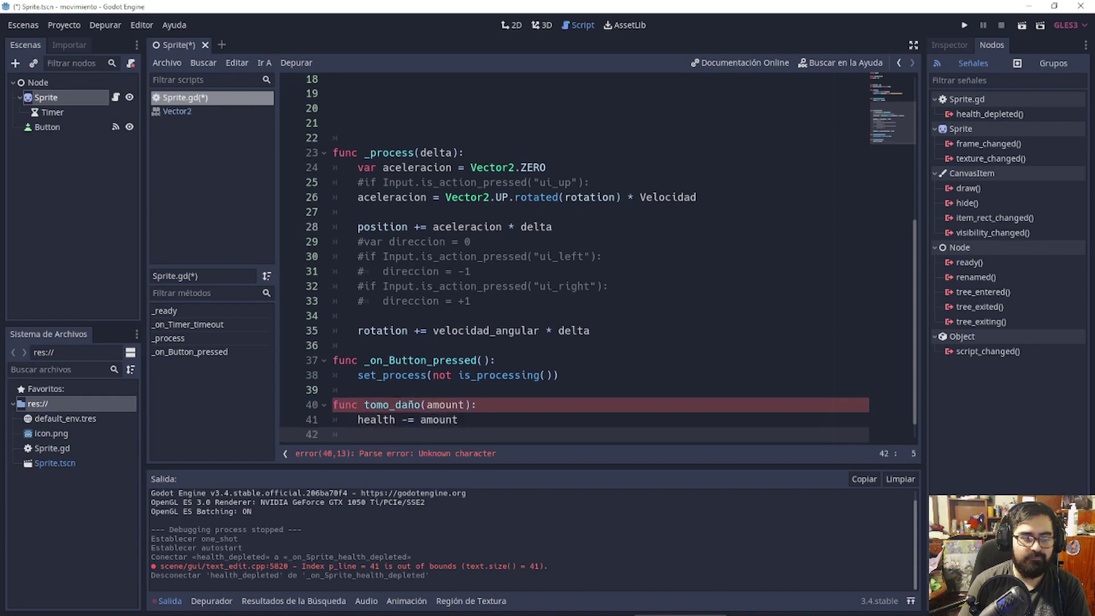
{"action": "type", "text": "if ("}
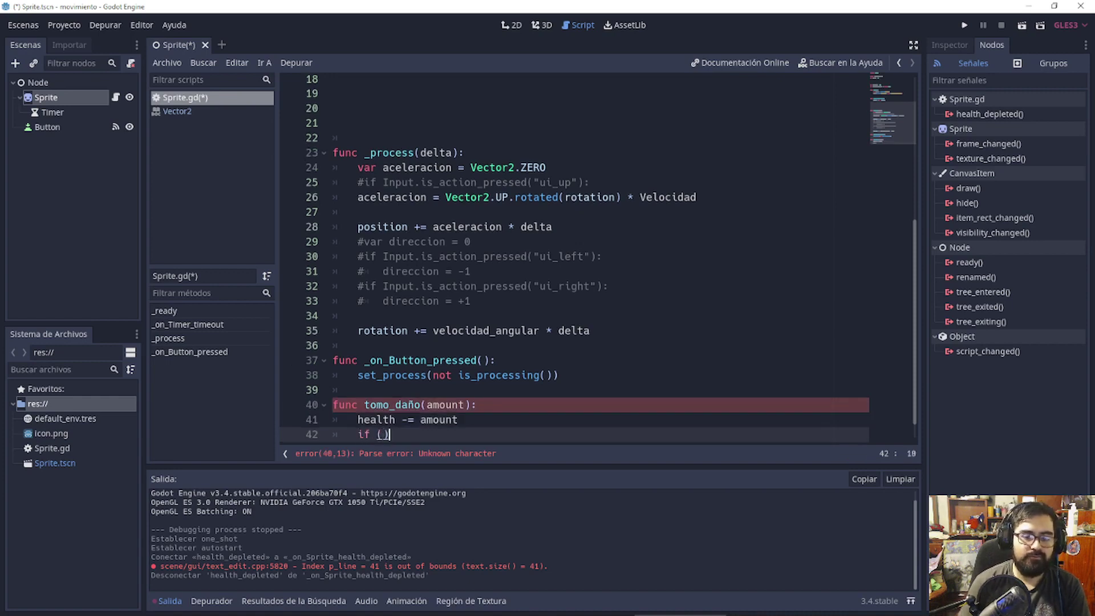
{"action": "key", "text": "BackSpace"}
{"action": "type", "text": "je"}
{"action": "key", "text": "BackSpace"}
{"action": "key", "text": "BackSpace"}
{"action": "type", "text": "hea"}
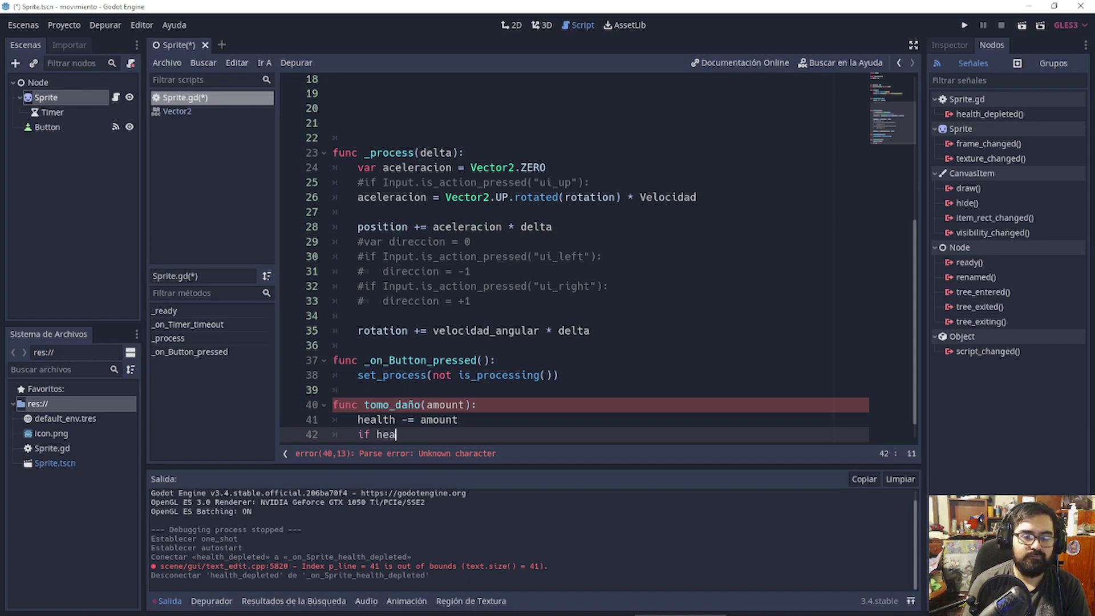
{"action": "type", "text": "lth <= 0"}
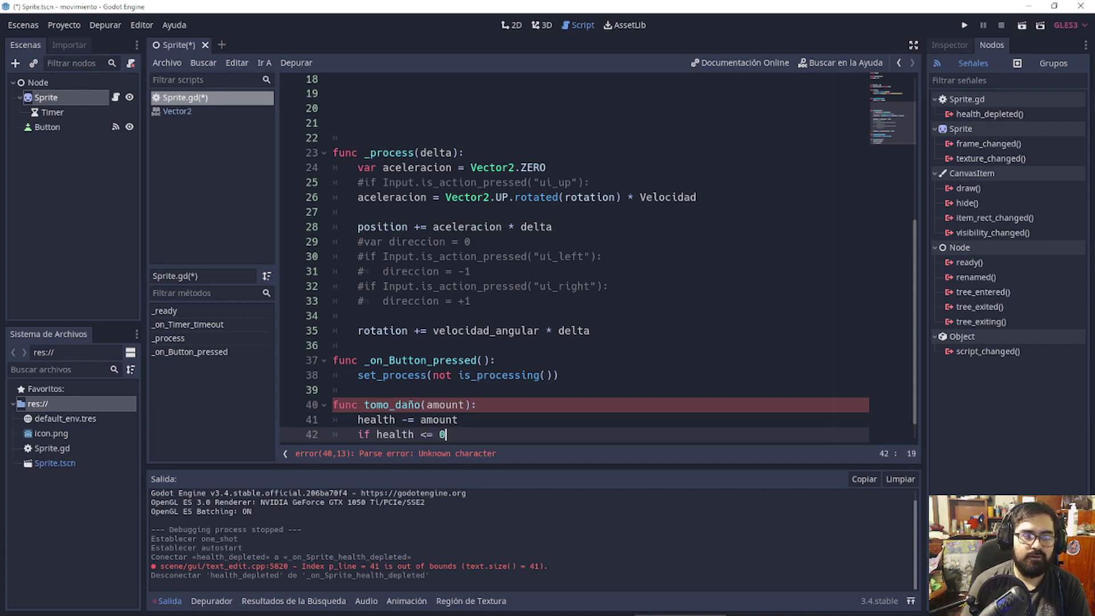
{"action": "type", "text": ":"}
{"action": "key", "text": "Return"}
{"action": "type", "text": "emit"}
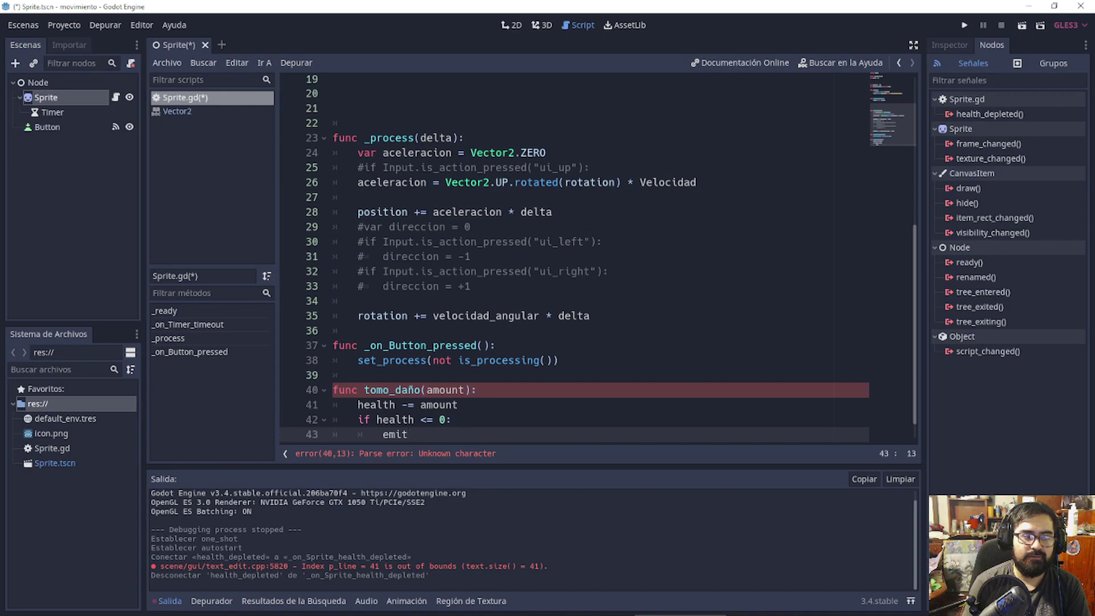
{"action": "type", "text": "_signal(\""}
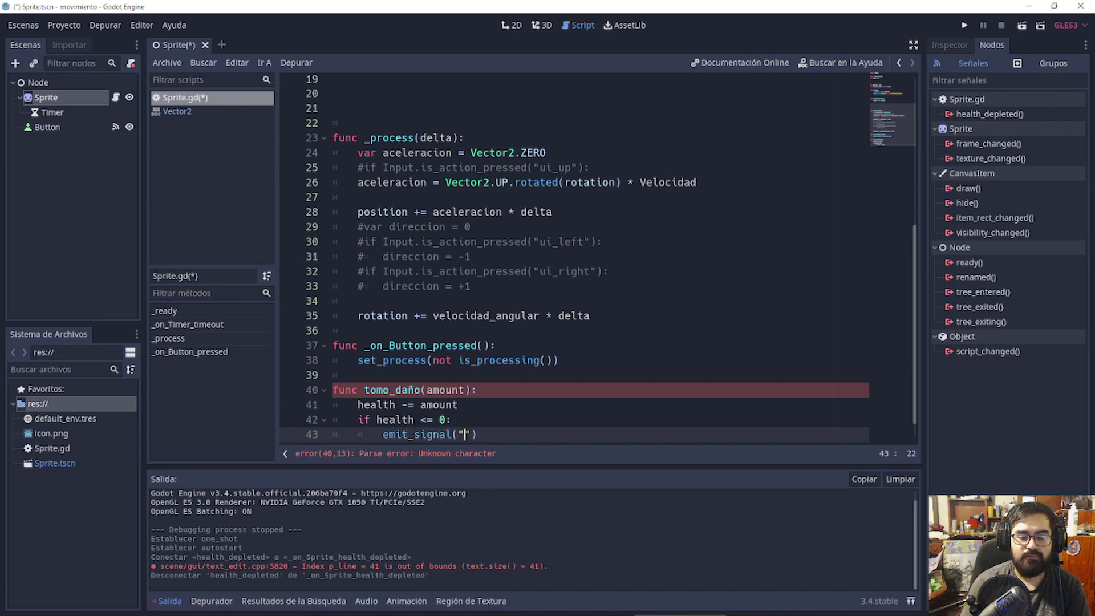
{"action": "scroll", "coordinate": [599, 257], "scroll_direction": "up", "scroll_amount": 4}
{"action": "scroll", "coordinate": [598, 256], "scroll_direction": "up", "scroll_amount": 2}
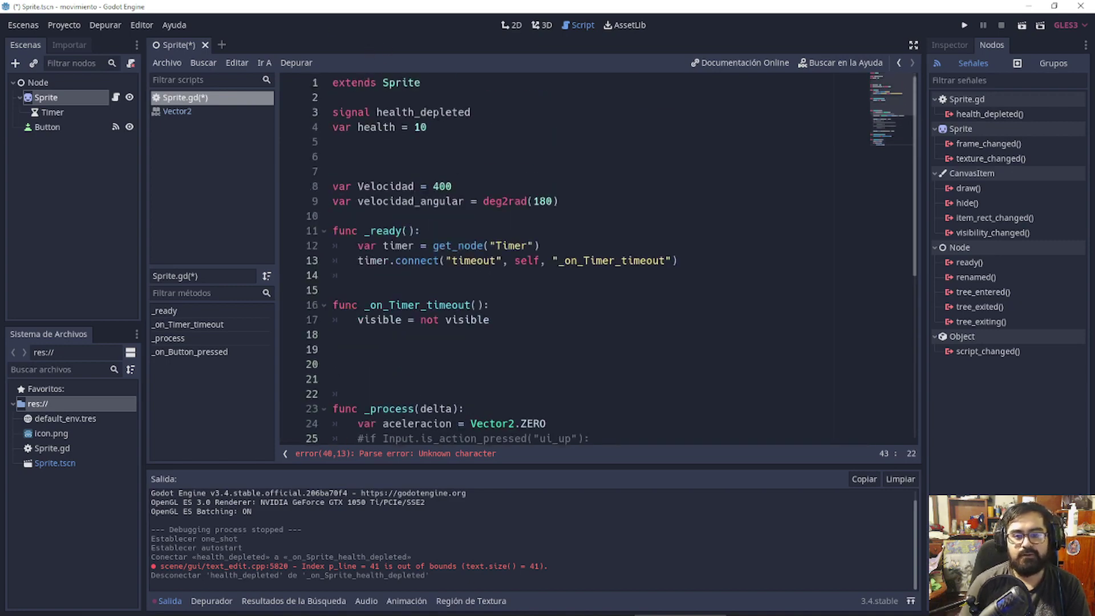
{"action": "type", "text": "health_deplete"}
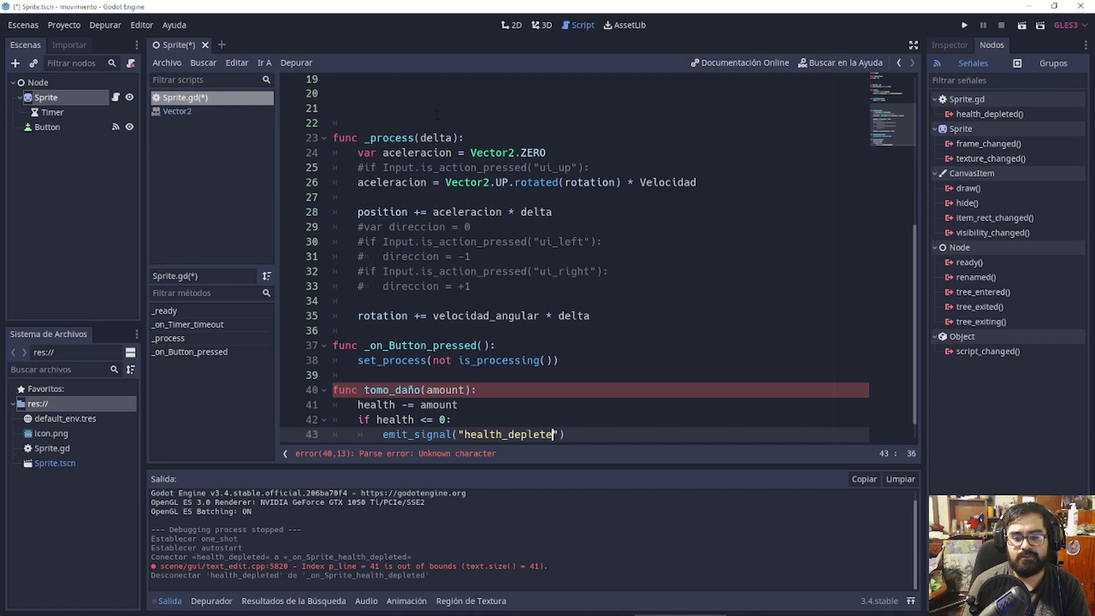
{"action": "type", "text": "d"}
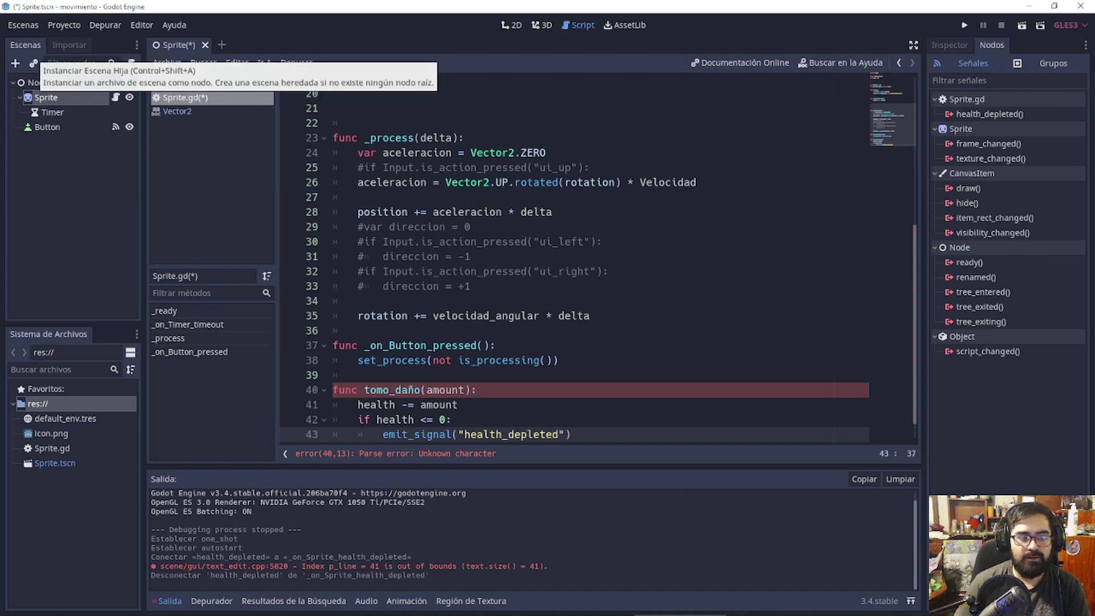
{"action": "scroll", "coordinate": [477, 378], "scroll_direction": "down", "scroll_amount": 1}
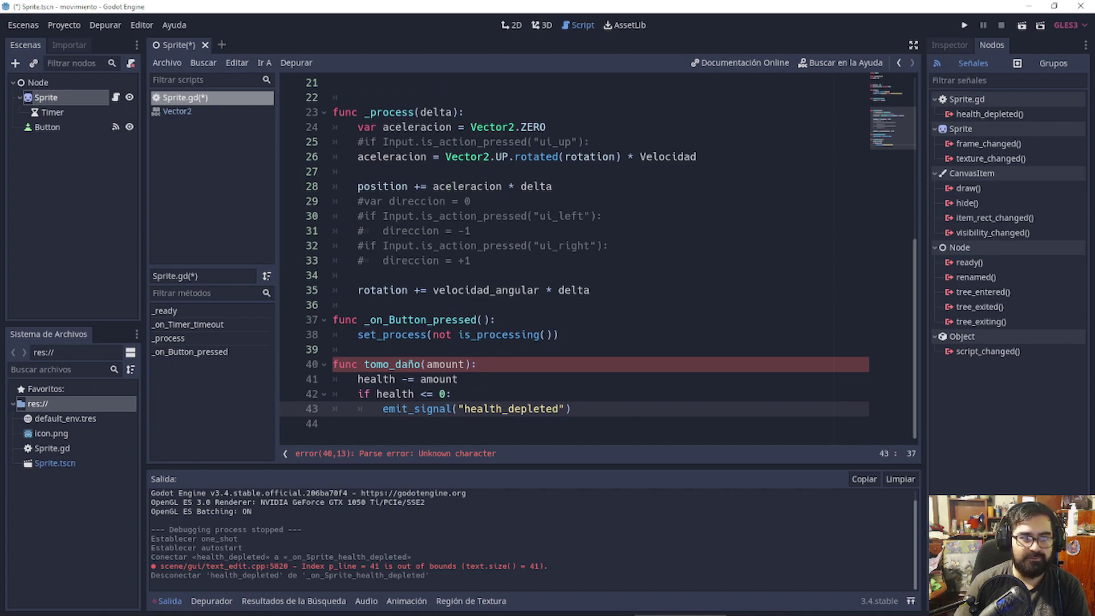
{"action": "left_click", "coordinate": [419, 364]}
{"action": "type", "text": "n"}
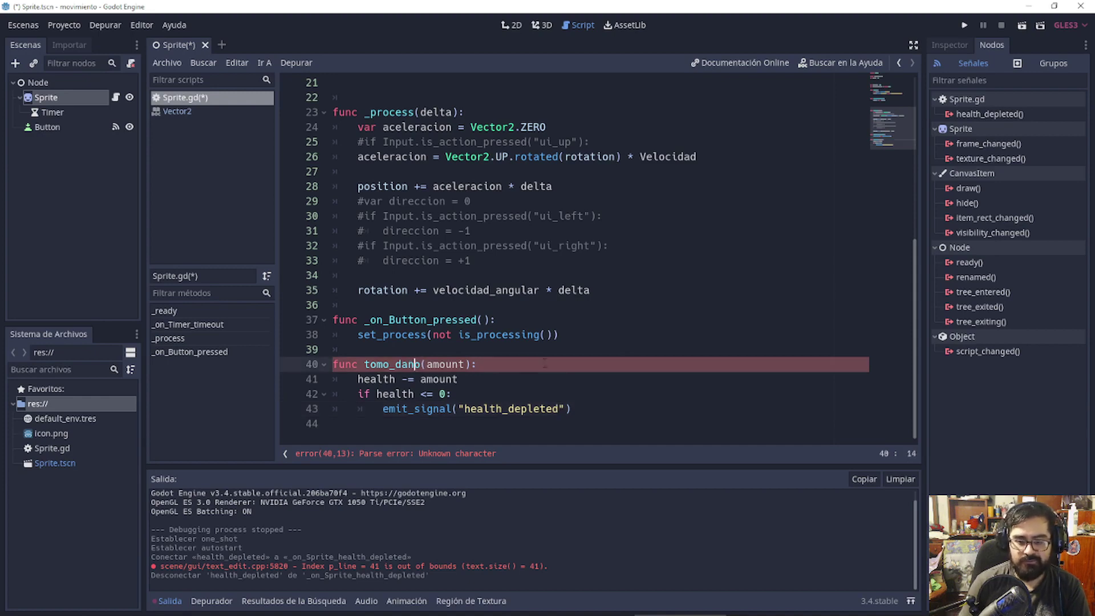
{"action": "key", "text": "ctrl+End"}
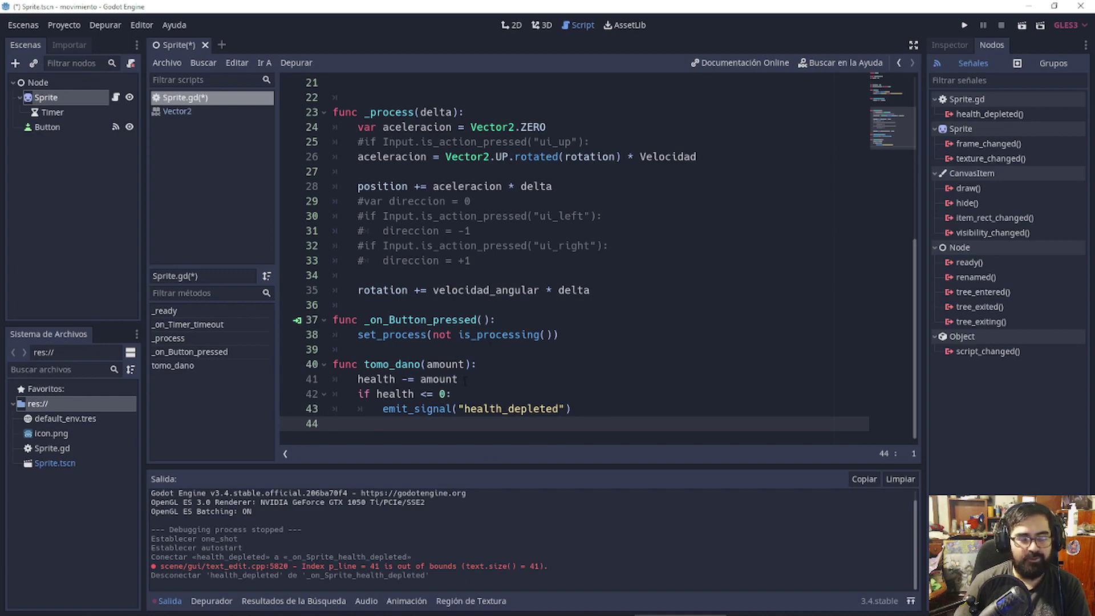
{"action": "scroll", "coordinate": [384, 306], "scroll_direction": "up", "scroll_amount": 2}
{"action": "scroll", "coordinate": [384, 306], "scroll_direction": "up", "scroll_amount": 5}
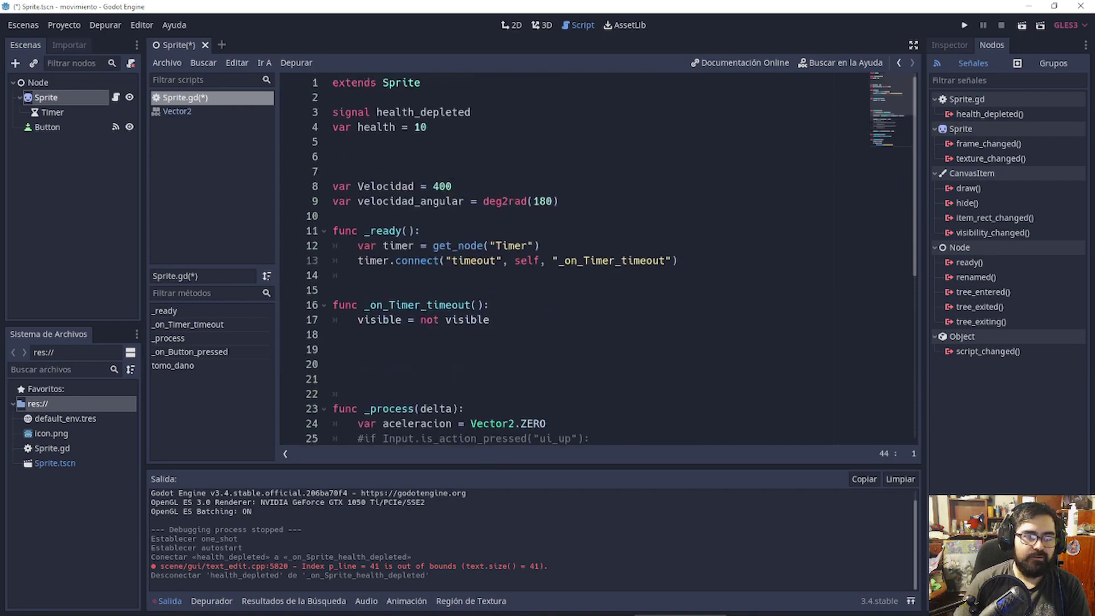
Append (valorViejo, valorNuevo) to the signal health_depleted declaration on line 3
{"action": "left_click", "coordinate": [474, 127]}
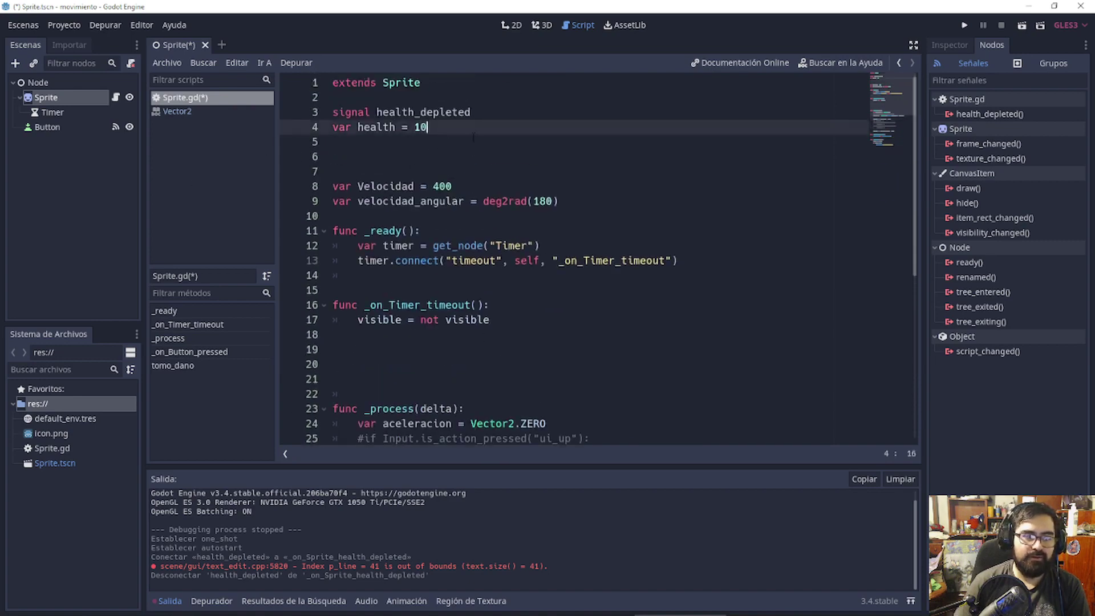
{"action": "left_click", "coordinate": [505, 109]}
{"action": "scroll", "coordinate": [489, 169], "scroll_direction": "down", "scroll_amount": 7}
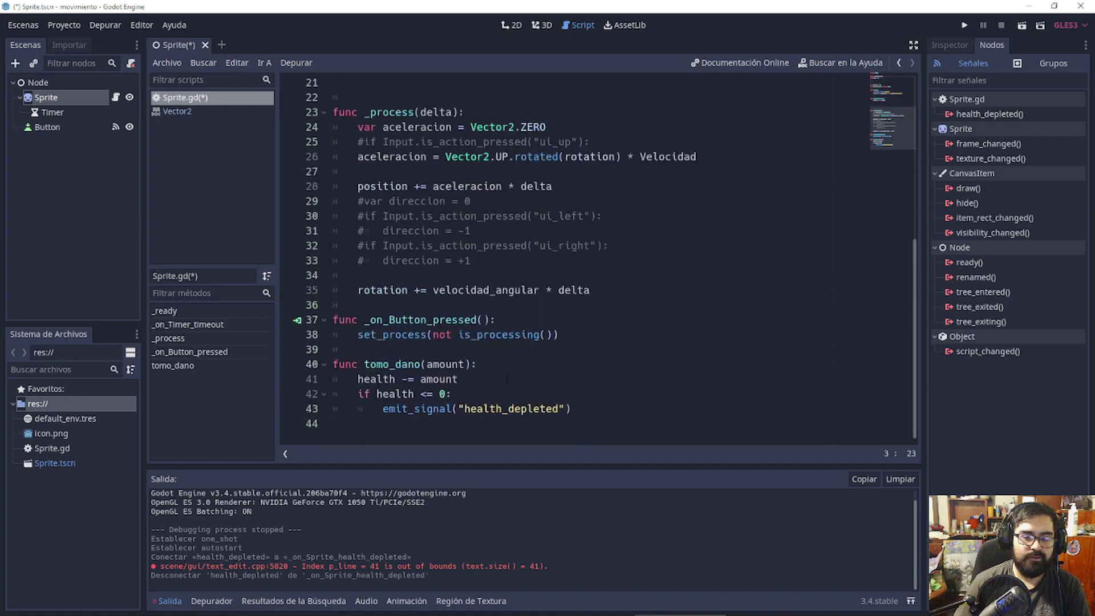
{"action": "scroll", "coordinate": [497, 396], "scroll_direction": "up", "scroll_amount": 7}
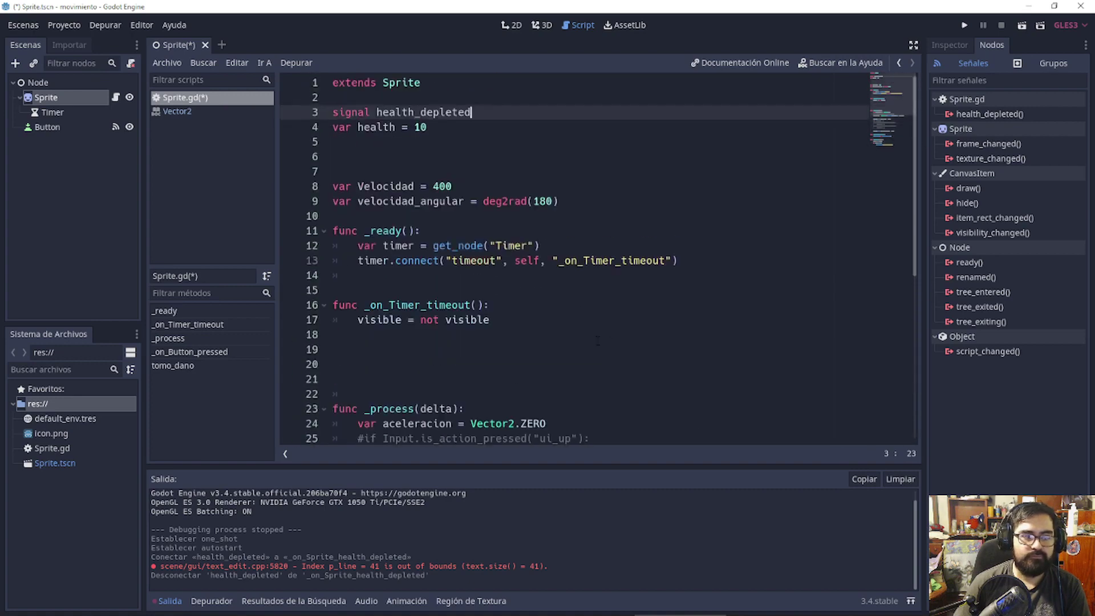
{"action": "type", "text": "(old"}
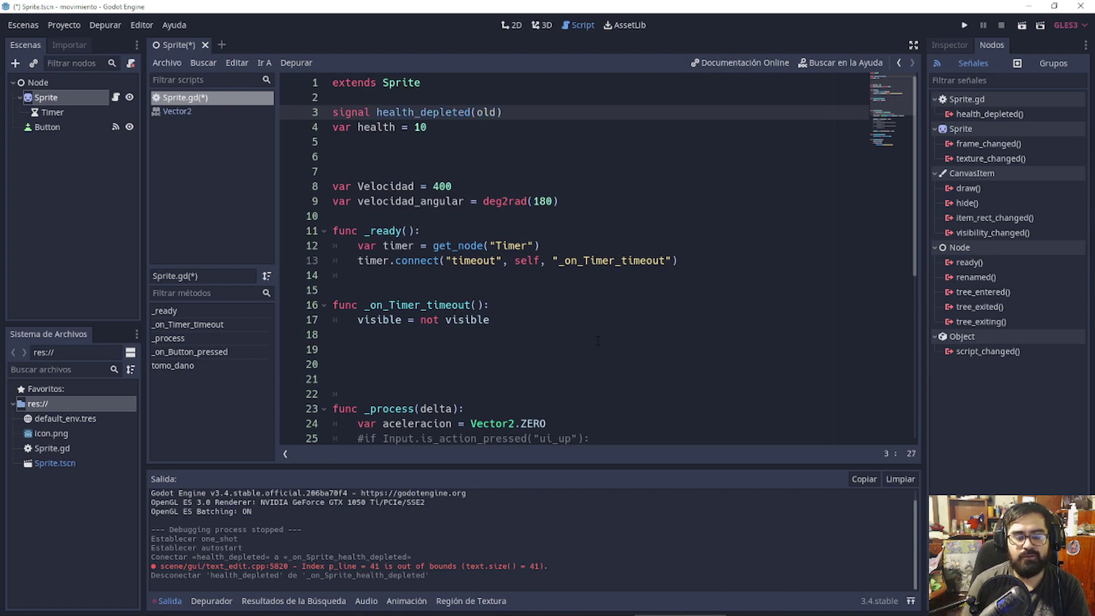
{"action": "key", "text": "BackSpace"}
{"action": "key", "text": "BackSpace"}
{"action": "key", "text": "BackSpace"}
{"action": "type", "text": "valor"}
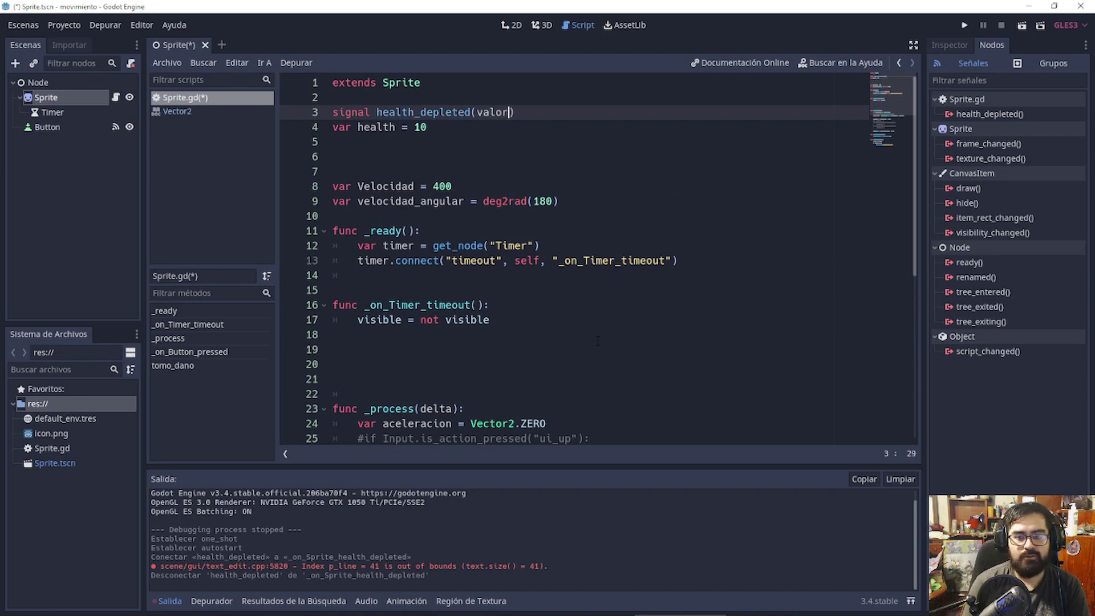
{"action": "type", "text": "Viejo, "}
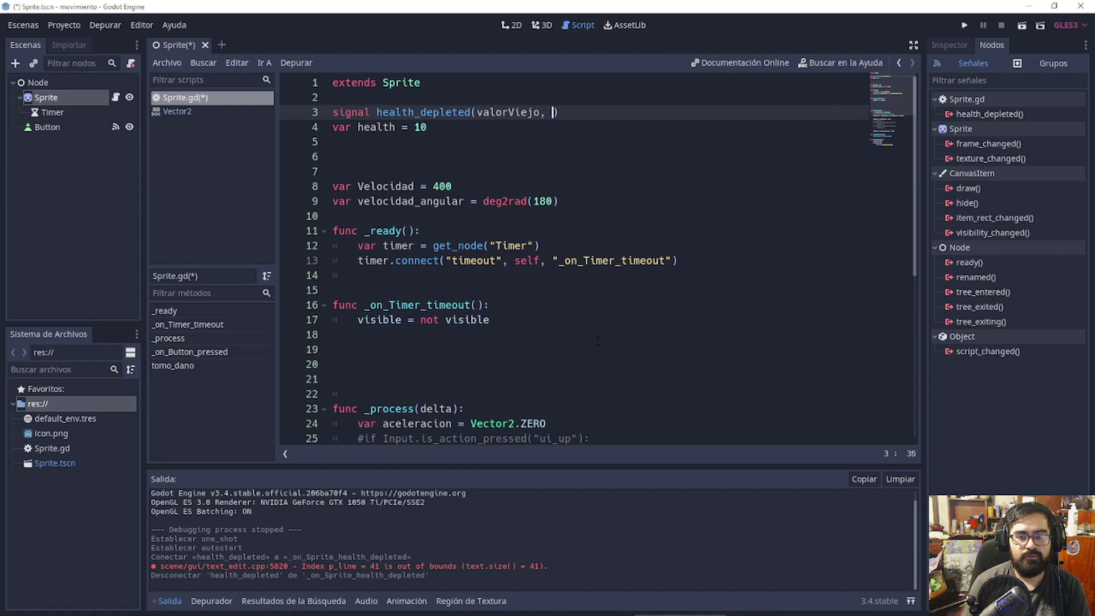
{"action": "type", "text": "valorNuevo"}
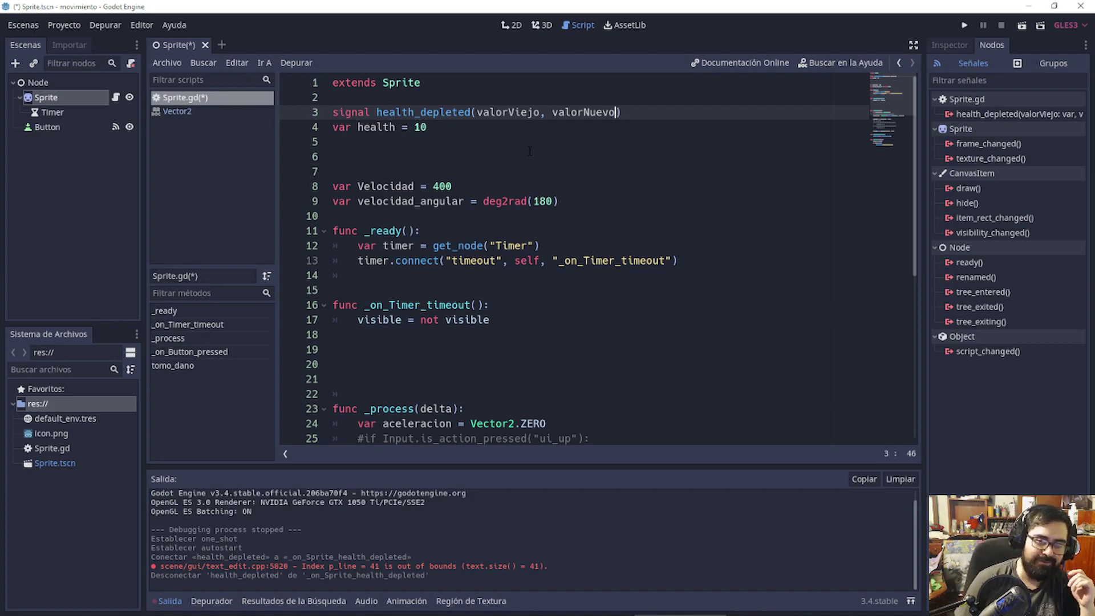
{"action": "scroll", "coordinate": [530, 151], "scroll_direction": "down", "scroll_amount": 4}
{"action": "scroll", "coordinate": [537, 345], "scroll_direction": "down", "scroll_amount": 2}
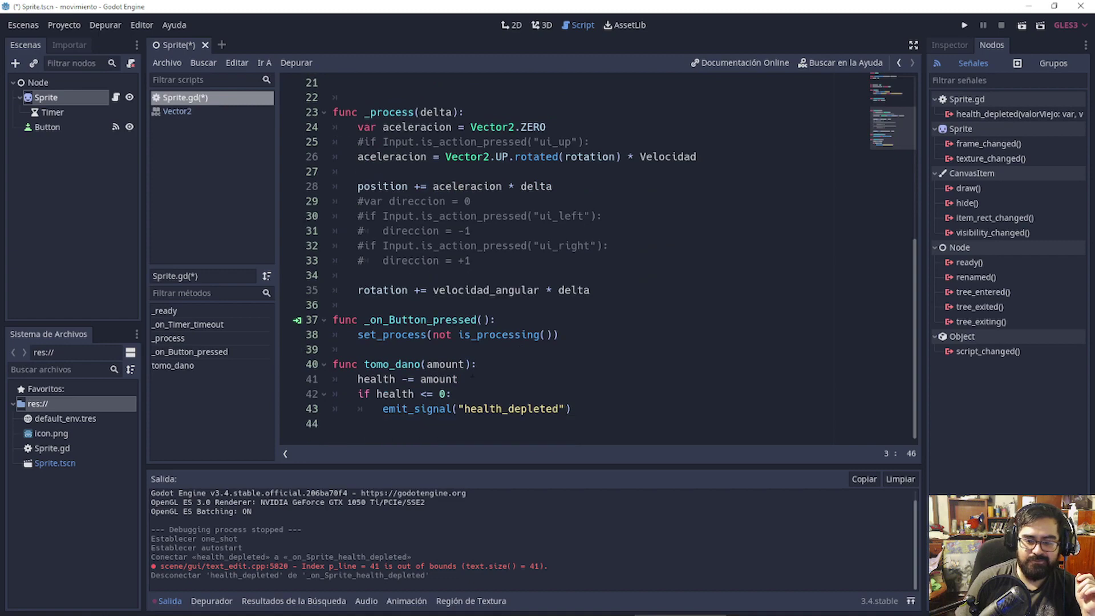
{"action": "scroll", "coordinate": [539, 308], "scroll_direction": "up", "scroll_amount": 6}
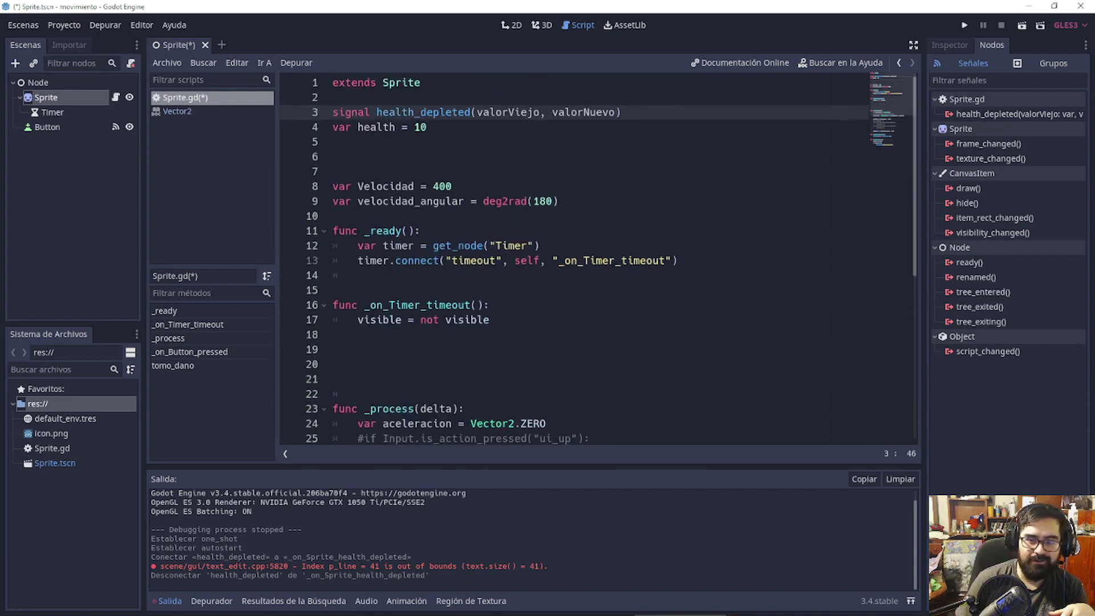
{"action": "left_click", "coordinate": [684, 260]}
{"action": "key", "text": "Return"}
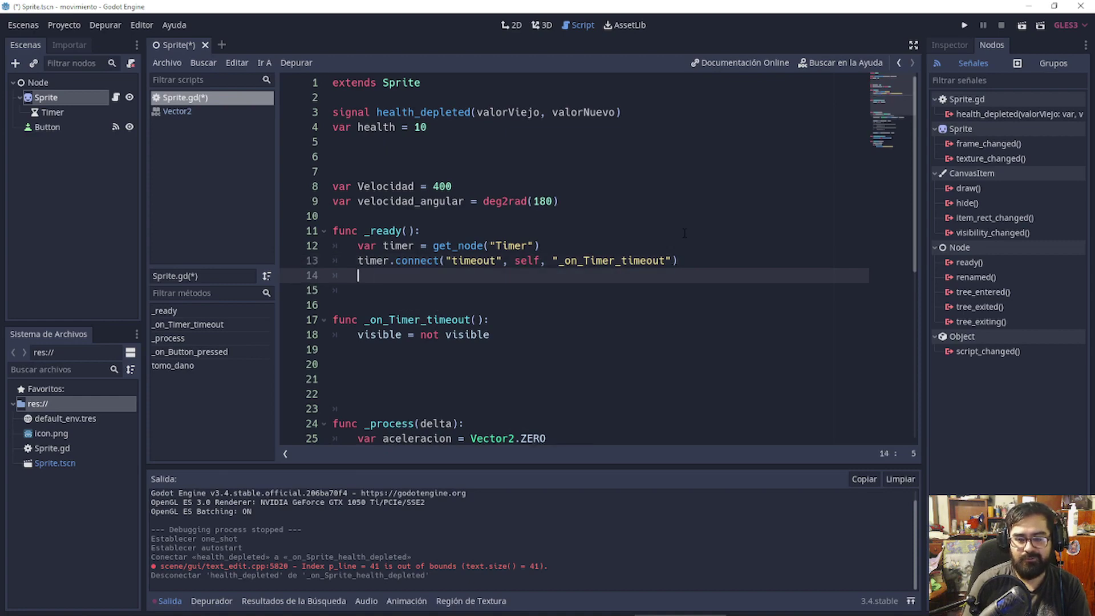
{"action": "scroll", "coordinate": [617, 223], "scroll_direction": "down", "scroll_amount": 3}
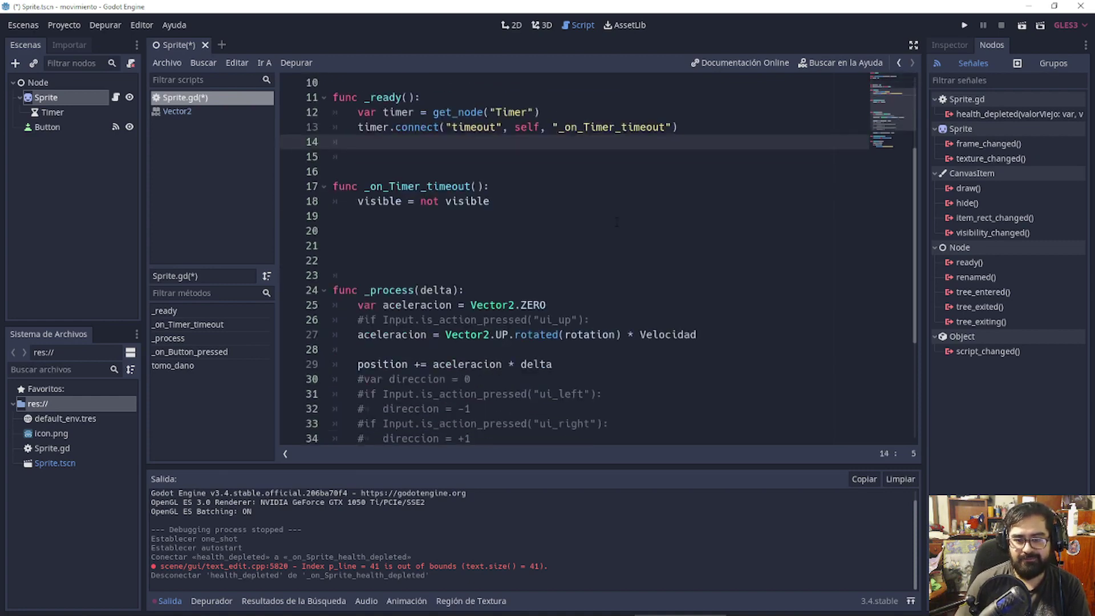
{"action": "scroll", "coordinate": [617, 222], "scroll_direction": "up", "scroll_amount": 3}
{"action": "type", "text": "_pro"}
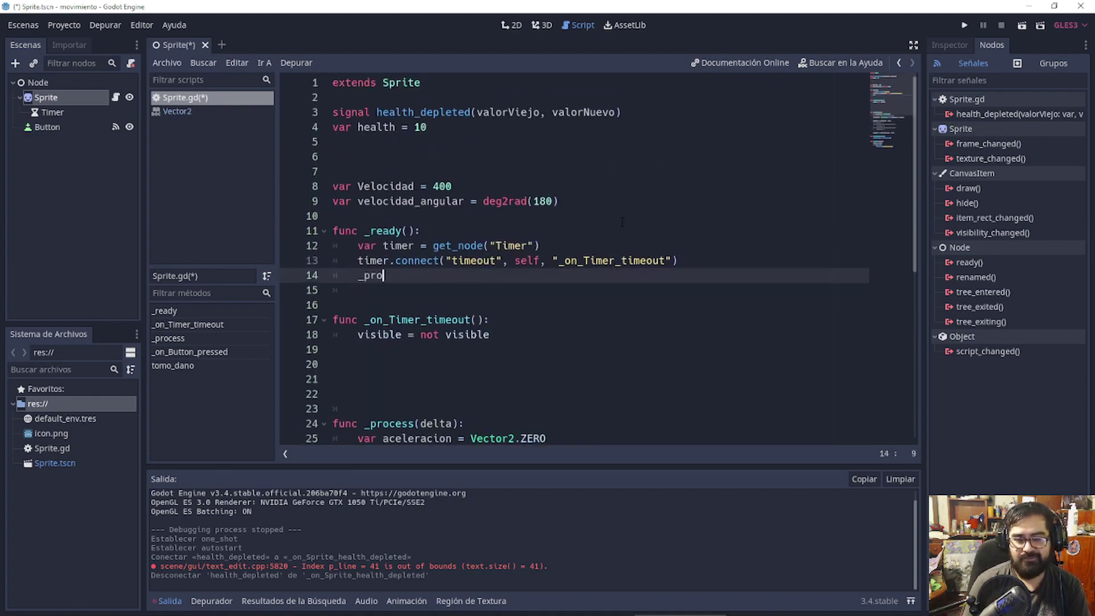
{"action": "type", "text": "cess((d"}
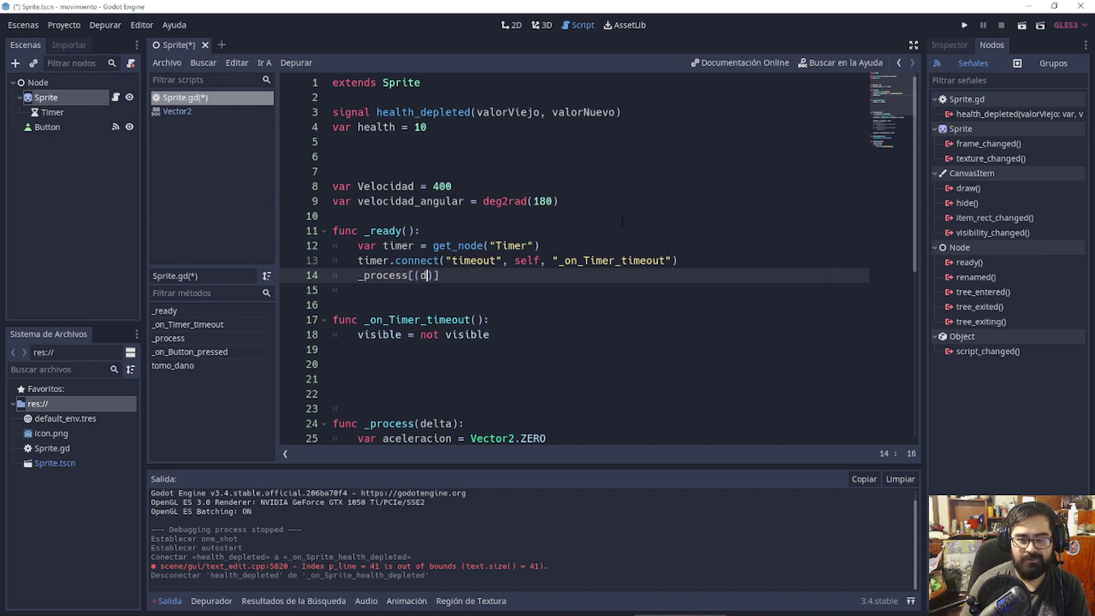
{"action": "key", "text": "BackSpace"}
{"action": "type", "text": "(delt"}
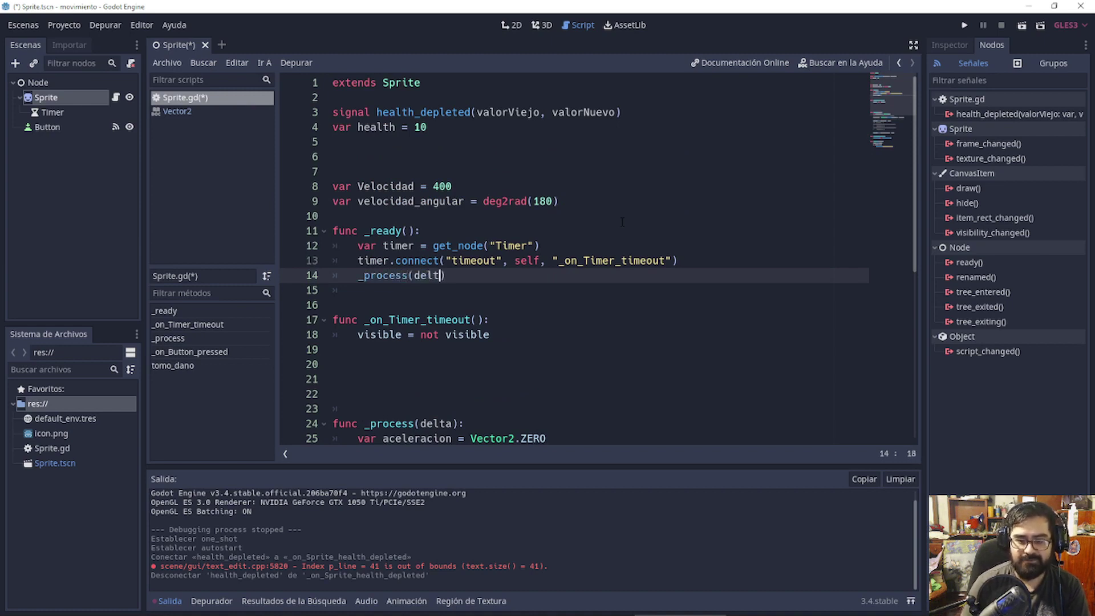
{"action": "type", "text": "a)"}
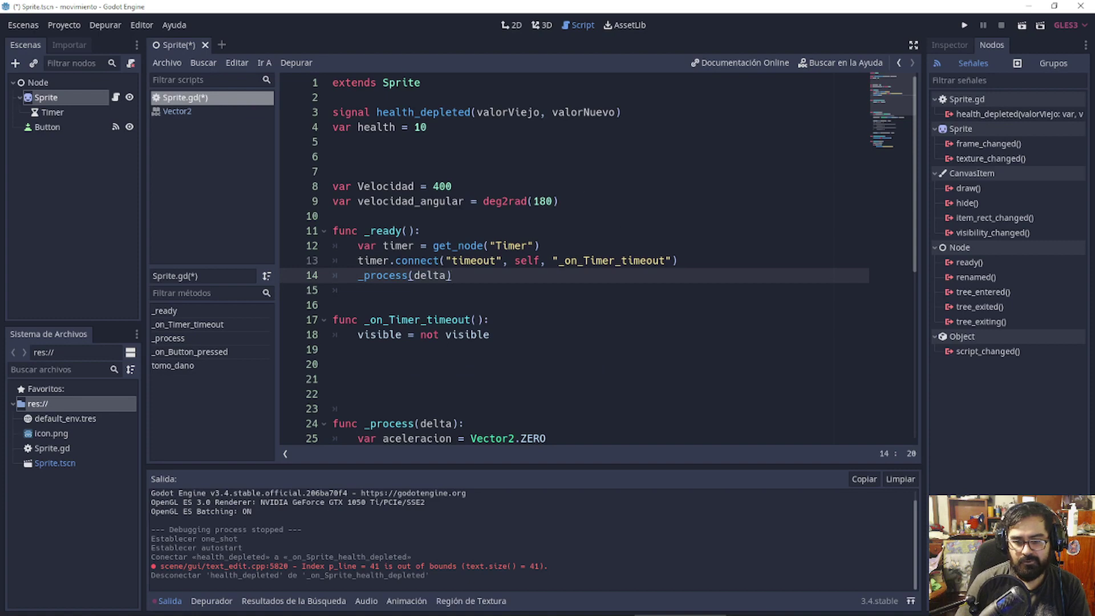
{"action": "scroll", "coordinate": [461, 277], "scroll_direction": "down", "scroll_amount": 2}
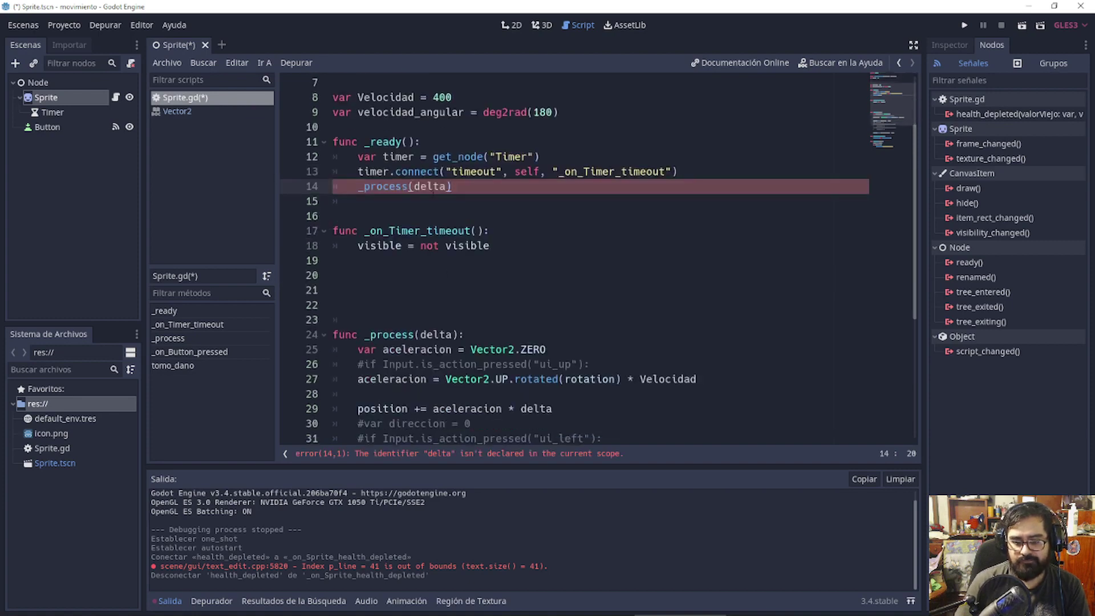
{"action": "key", "text": "Left"}
{"action": "key", "text": "Left"}
{"action": "key", "text": "Left"}
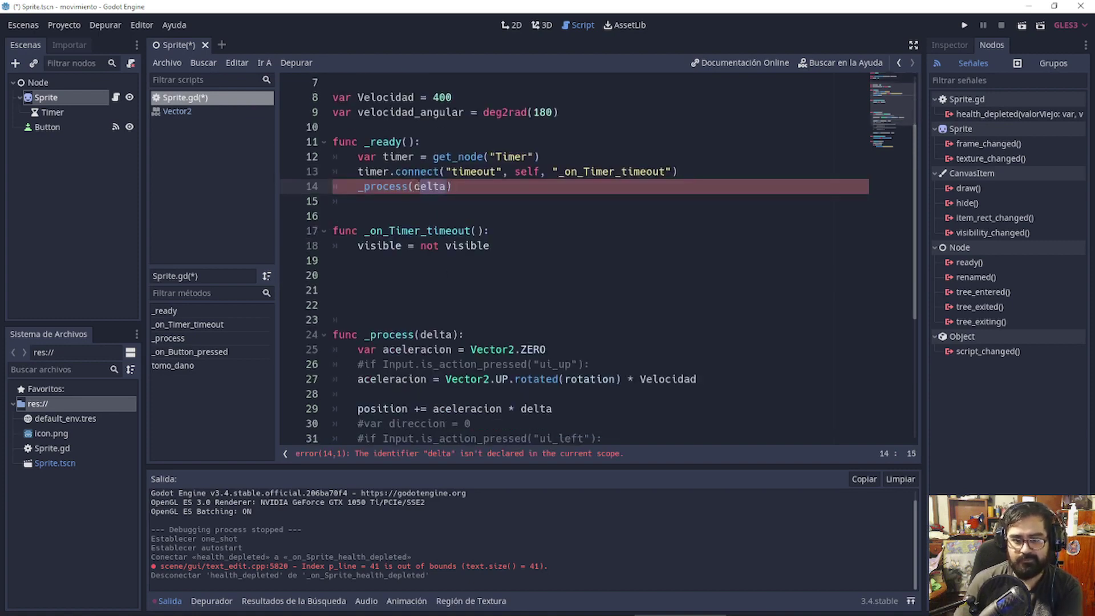
{"action": "key", "text": "Delete"}
{"action": "key", "text": "Delete"}
{"action": "key", "text": "Delete"}
{"action": "key", "text": "BackSpace"}
{"action": "type", "text": "t"}
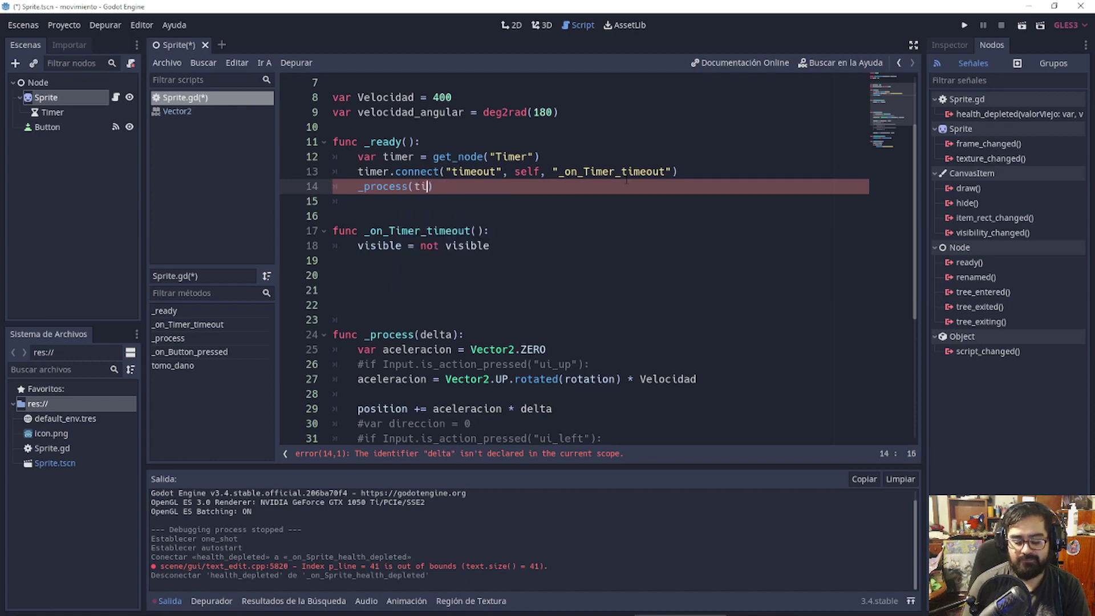
{"action": "type", "text": "imer"}
{"action": "left_click", "coordinate": [616, 216]}
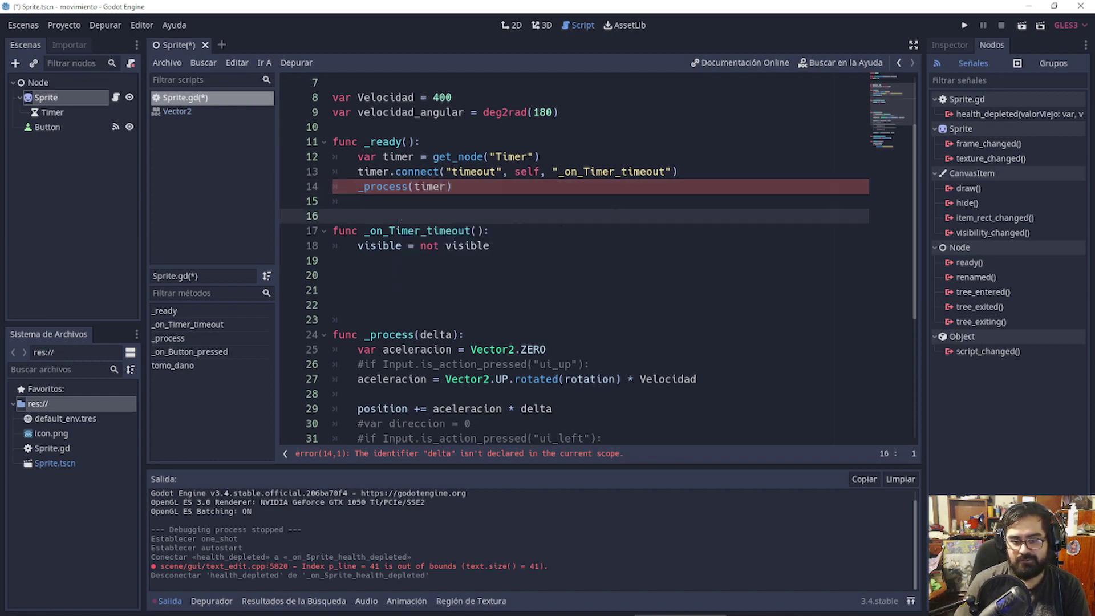
{"action": "left_click", "coordinate": [386, 187]}
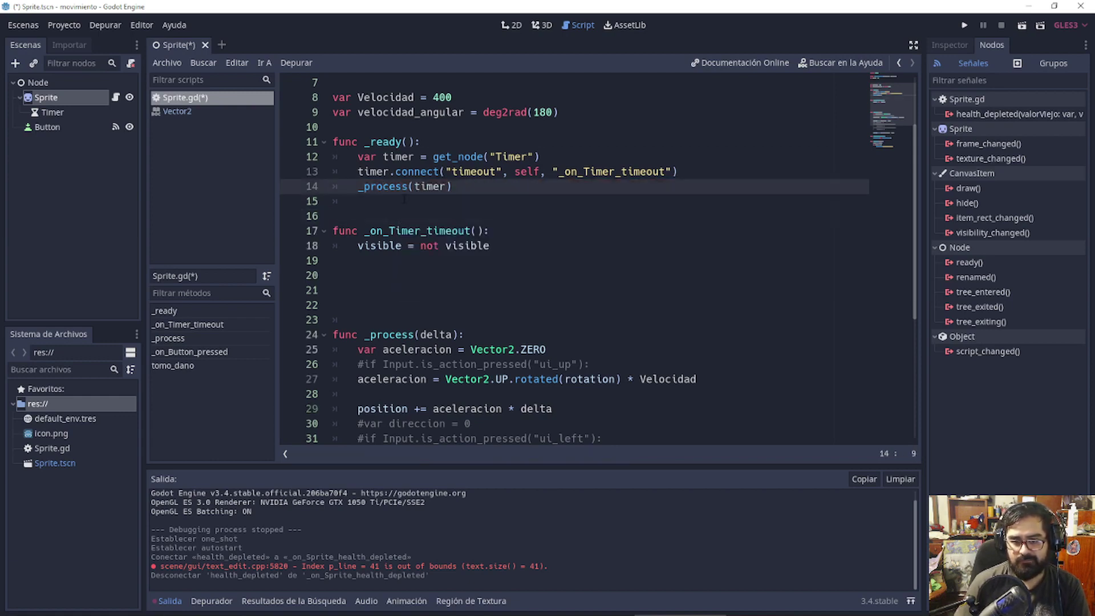
{"action": "left_click_drag", "start_coordinate": [359, 201], "coordinate": [335, 187]}
{"action": "key", "text": "BackSpace"}
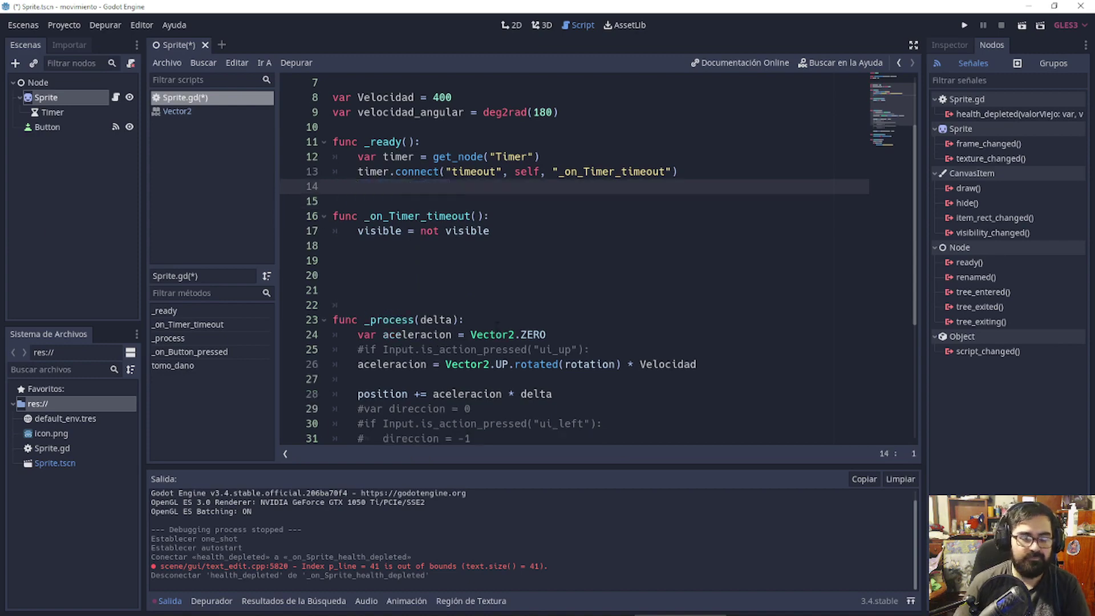
Add valorViejo and ValorNuevo as extra arguments to the emit_signal call
{"action": "scroll", "coordinate": [599, 257], "scroll_direction": "down", "scroll_amount": 5}
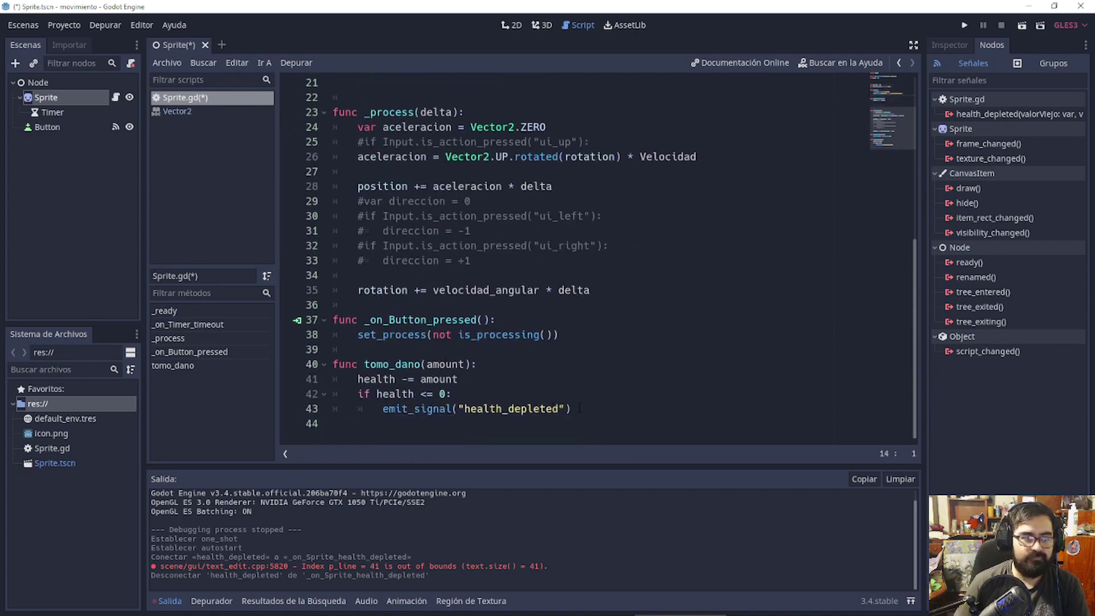
{"action": "left_click", "coordinate": [508, 408]}
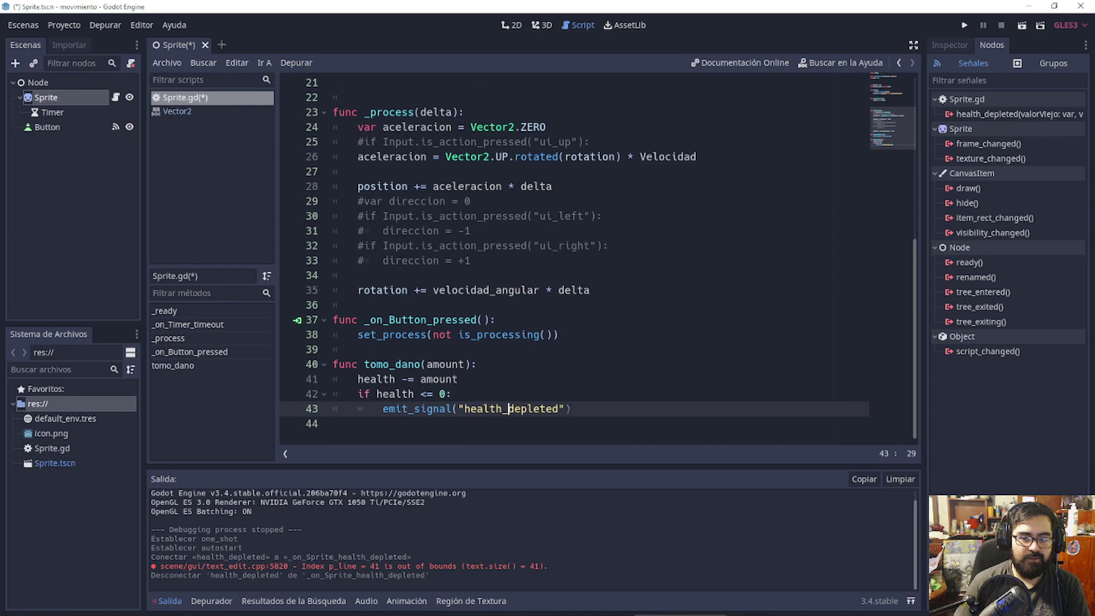
{"action": "key", "text": "End"}
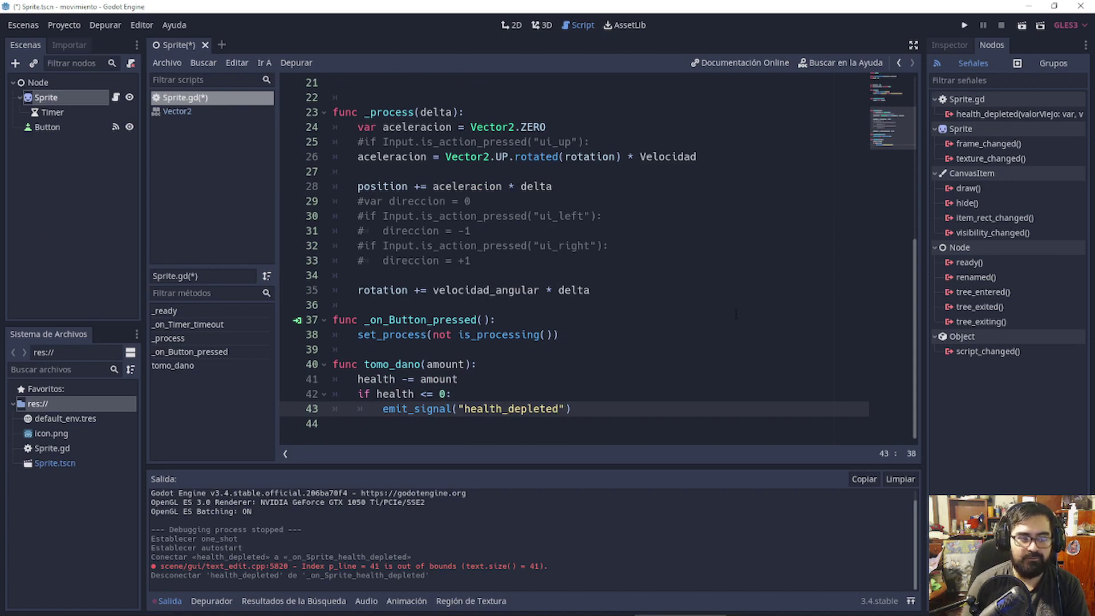
{"action": "type", "text": ","}
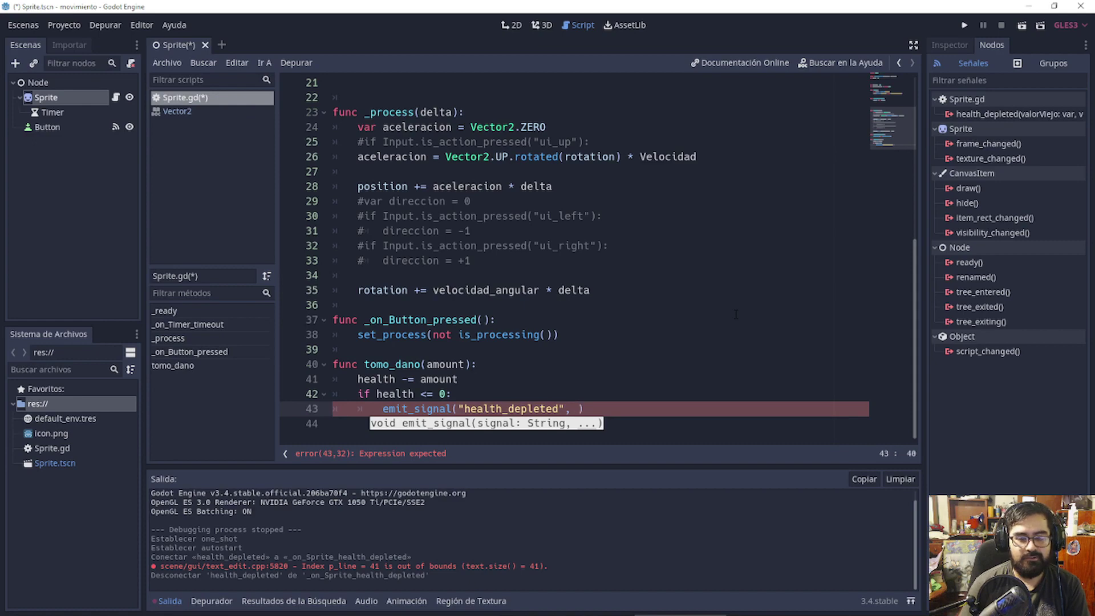
{"action": "scroll", "coordinate": [599, 257], "scroll_direction": "up", "scroll_amount": 3}
{"action": "scroll", "coordinate": [598, 256], "scroll_direction": "up", "scroll_amount": 3}
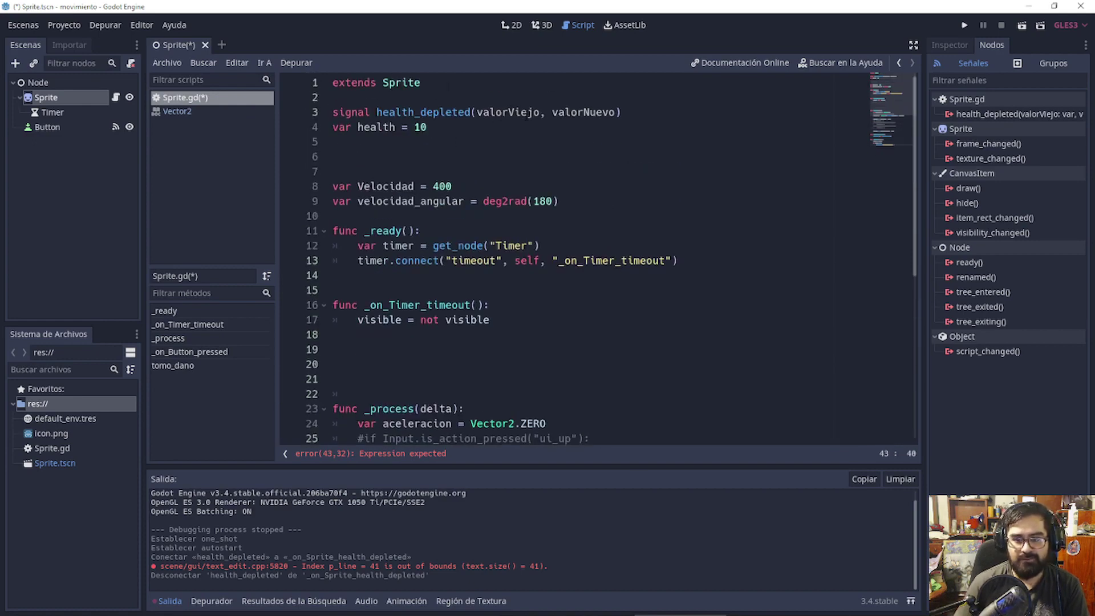
{"action": "scroll", "coordinate": [599, 257], "scroll_direction": "down", "scroll_amount": 5}
{"action": "scroll", "coordinate": [598, 256], "scroll_direction": "down", "scroll_amount": 2}
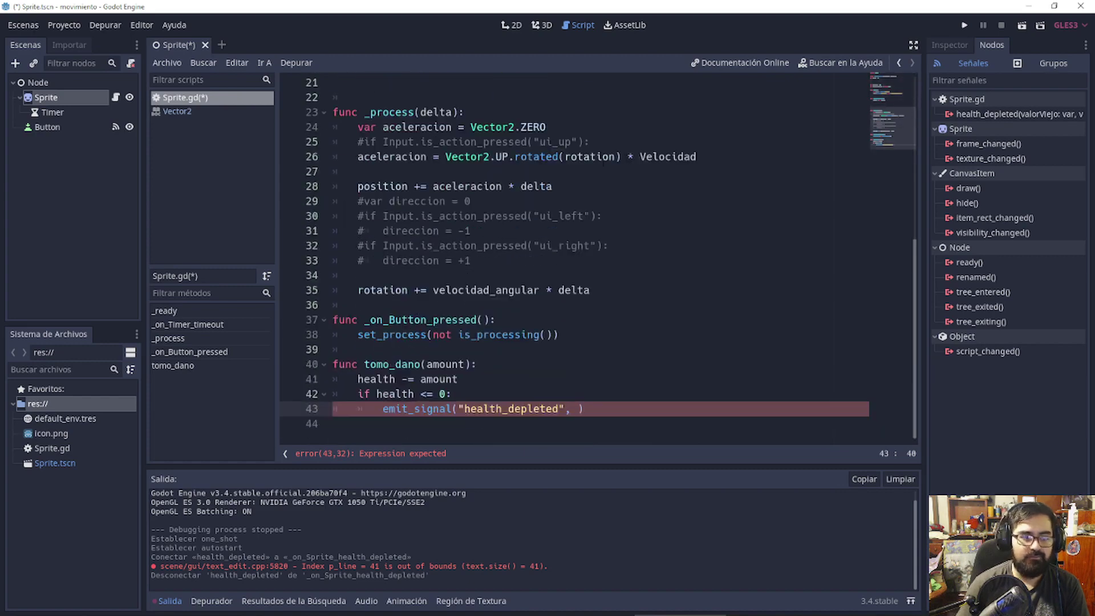
{"action": "type", "text": "valor"}
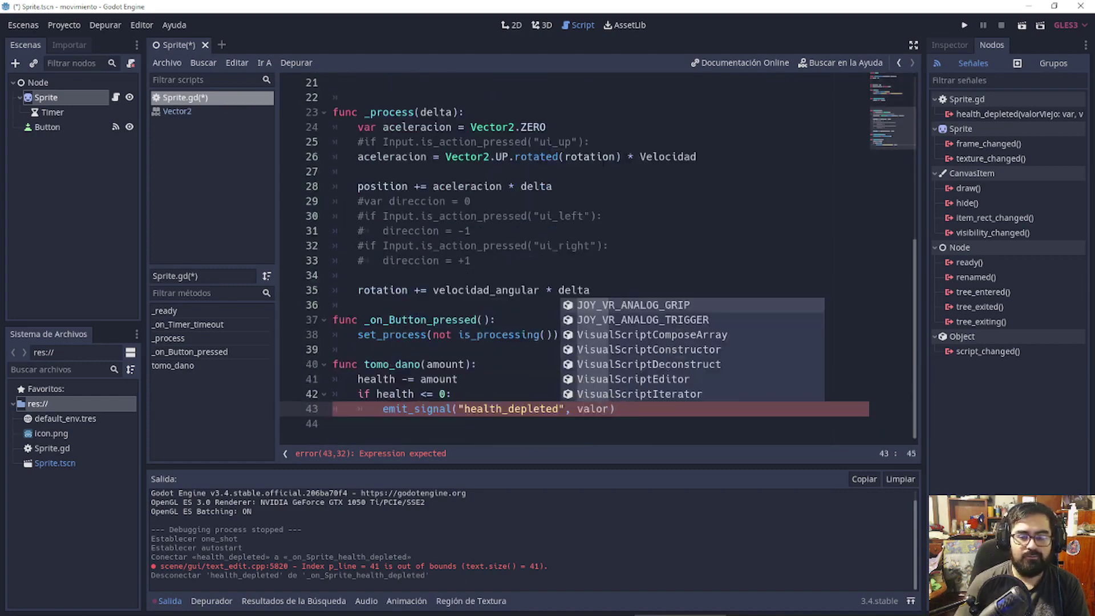
{"action": "scroll", "coordinate": [599, 165], "scroll_direction": "up", "scroll_amount": 7}
{"action": "scroll", "coordinate": [599, 165], "scroll_direction": "down", "scroll_amount": 3}
{"action": "scroll", "coordinate": [599, 165], "scroll_direction": "down", "scroll_amount": 3}
{"action": "type", "text": "V"}
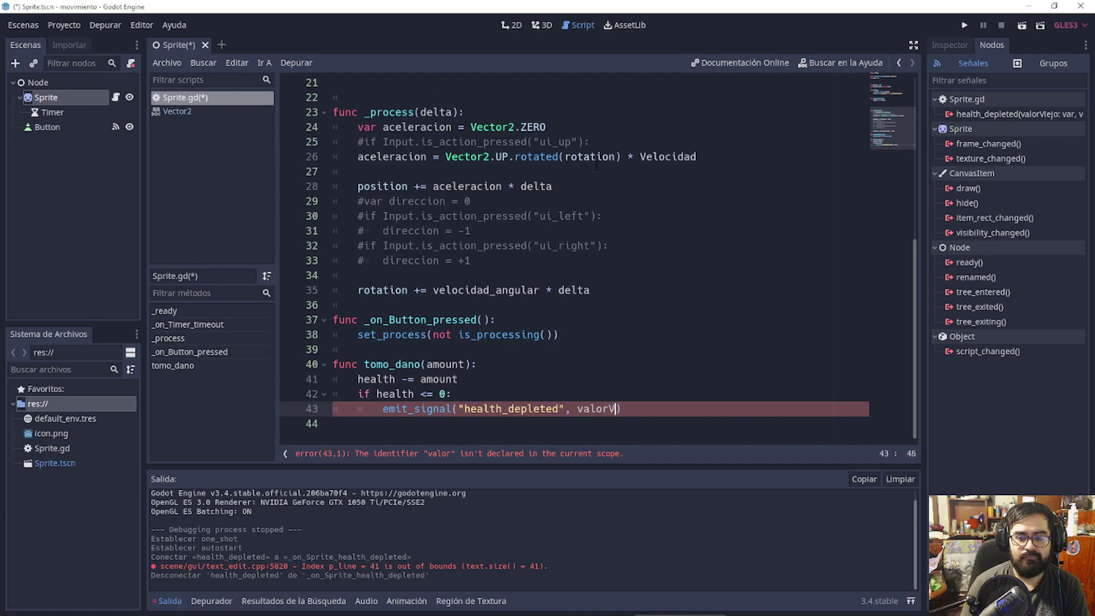
{"action": "type", "text": "iejo, Valor"}
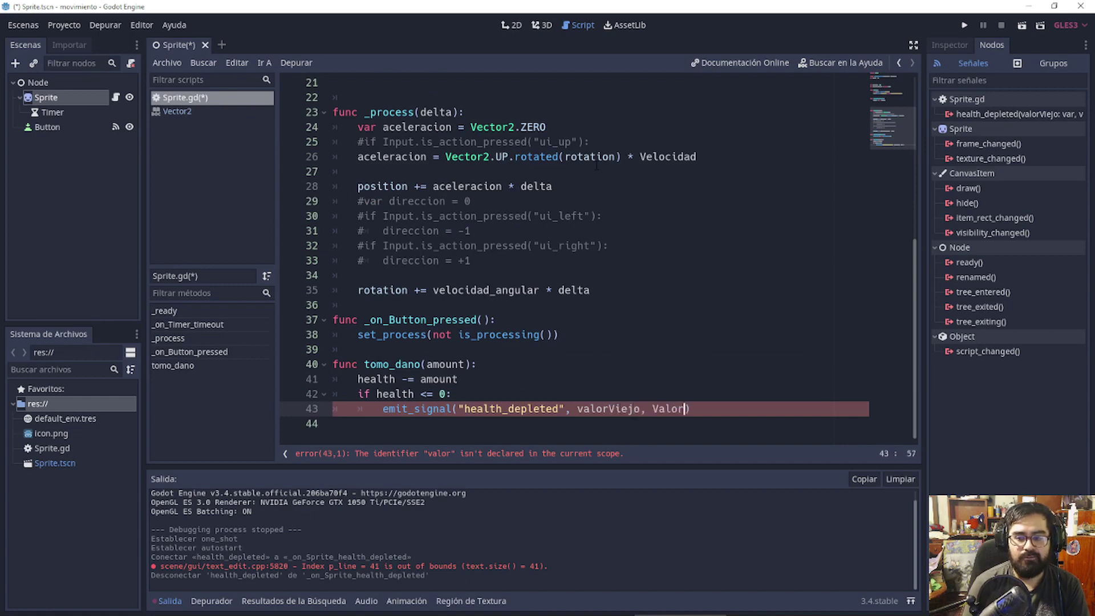
{"action": "type", "text": "Nuevo"}
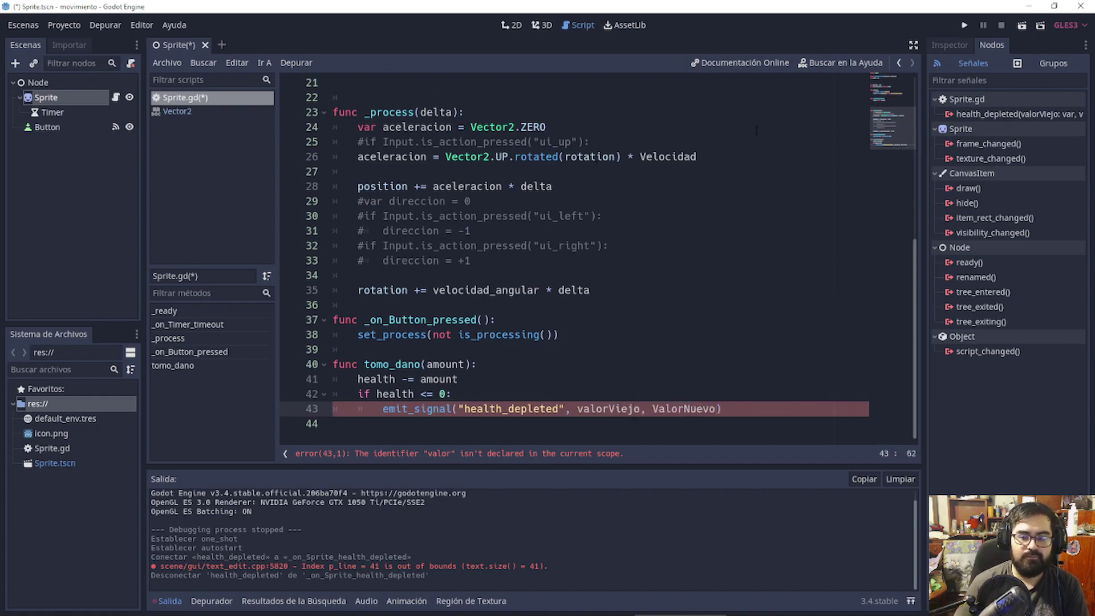
{"action": "key", "text": "Right"}
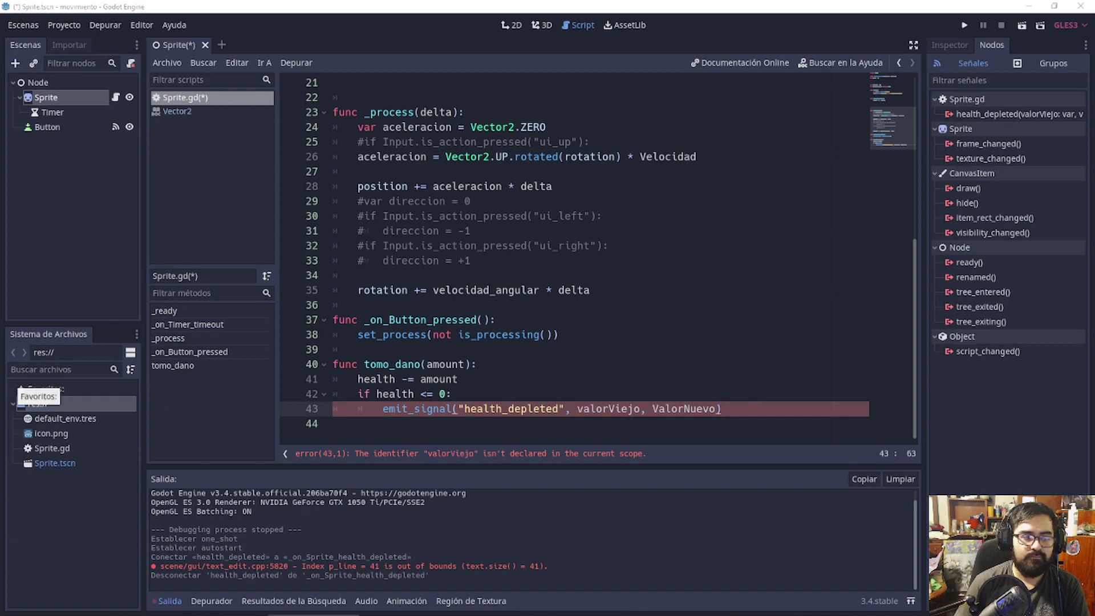
Replace the valorViejo argument in emit_signal with health
{"action": "double_click", "coordinate": [599, 408]}
{"action": "type", "text": "health"}
{"action": "left_click", "coordinate": [525, 364]}
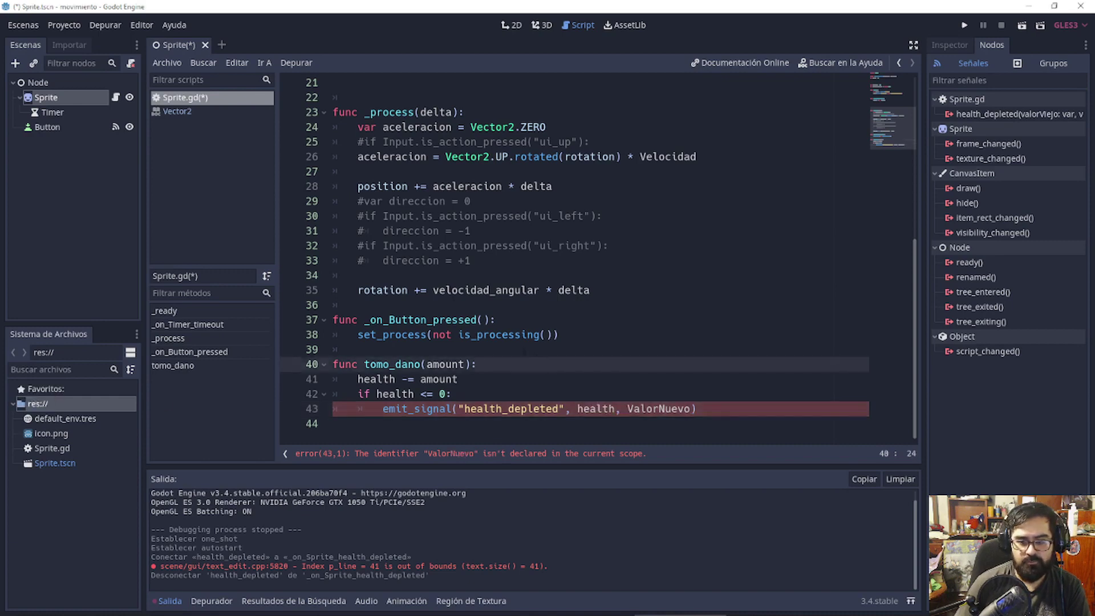
Store var valorViejo = health at tomo_dano's start and emit valorViejo, health
{"action": "key", "text": "Return"}
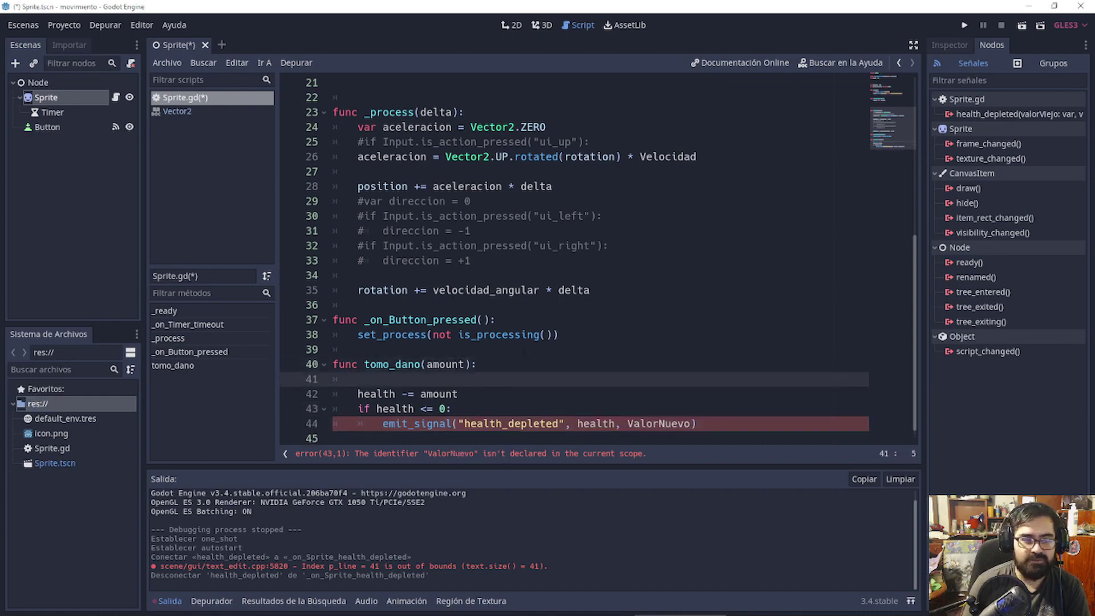
{"action": "type", "text": "var "}
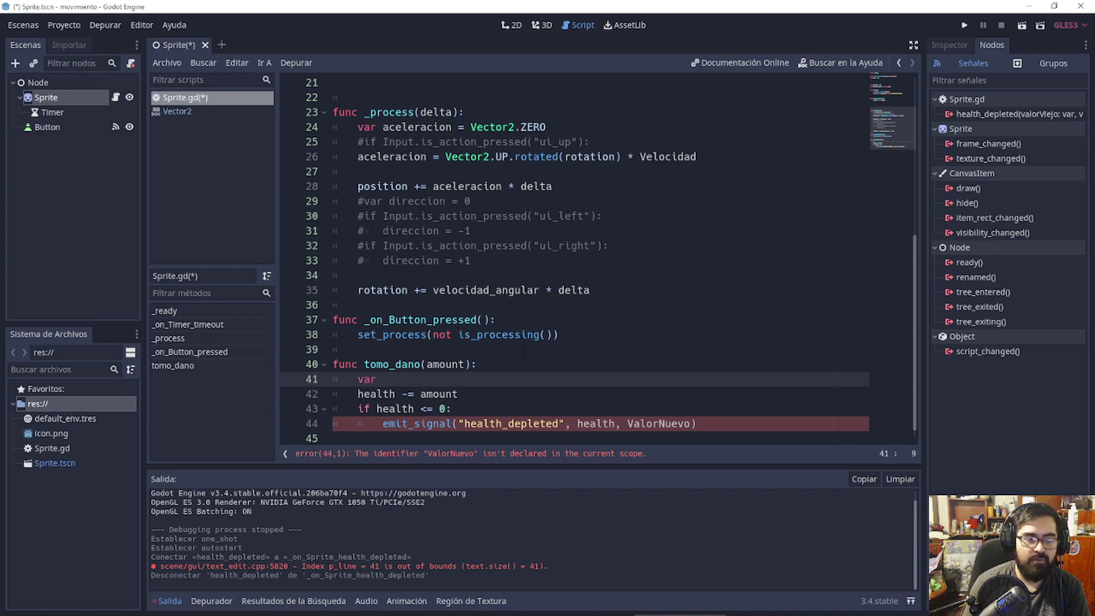
{"action": "type", "text": "valorVi"}
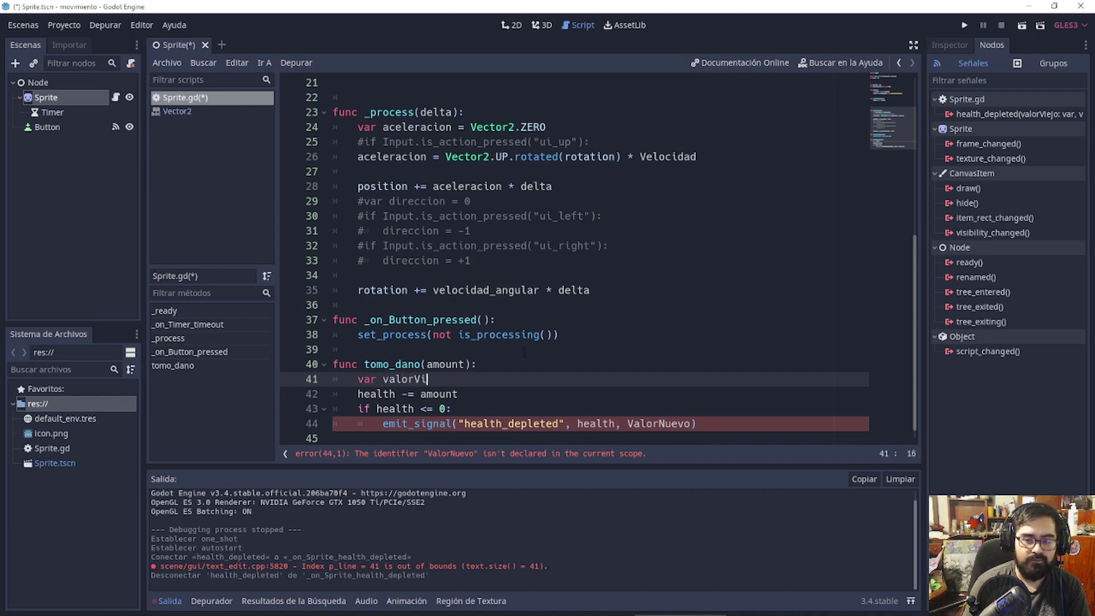
{"action": "type", "text": "ejo = he"}
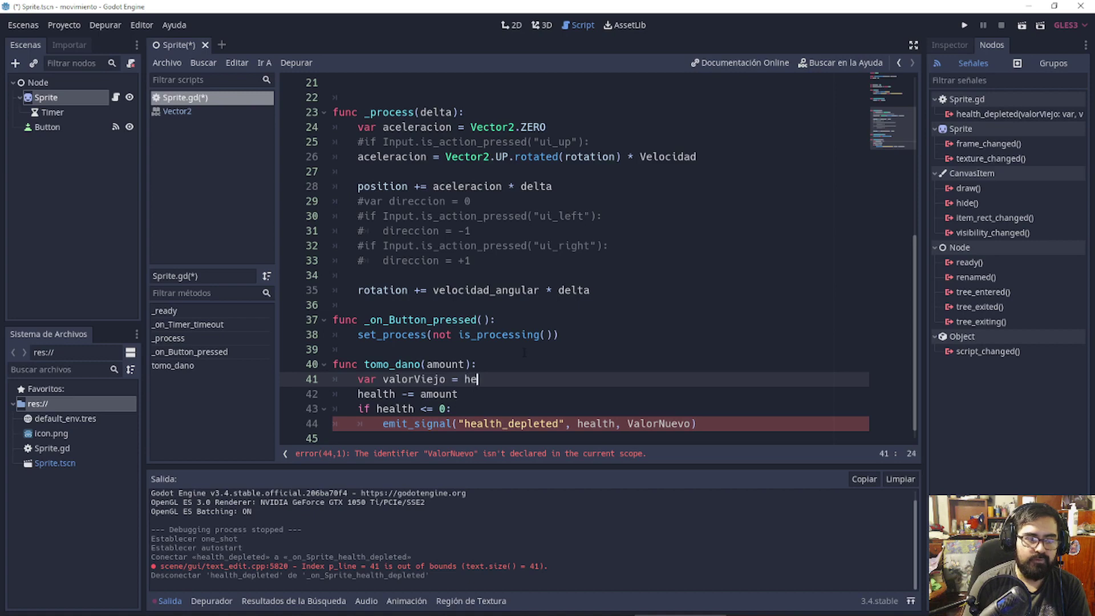
{"action": "type", "text": "alth"}
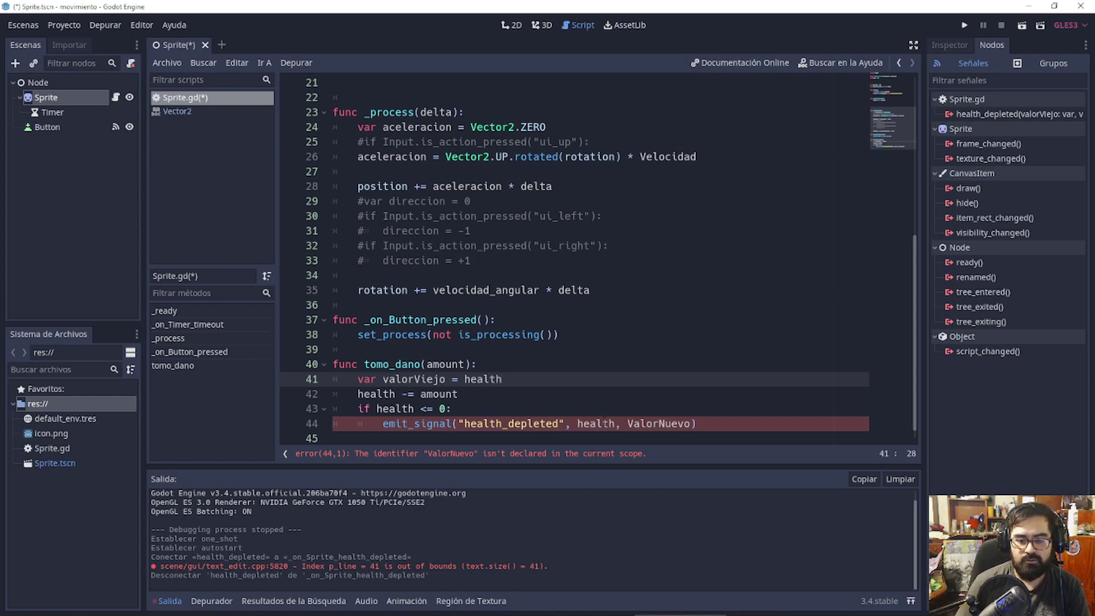
{"action": "double_click", "coordinate": [596, 423]}
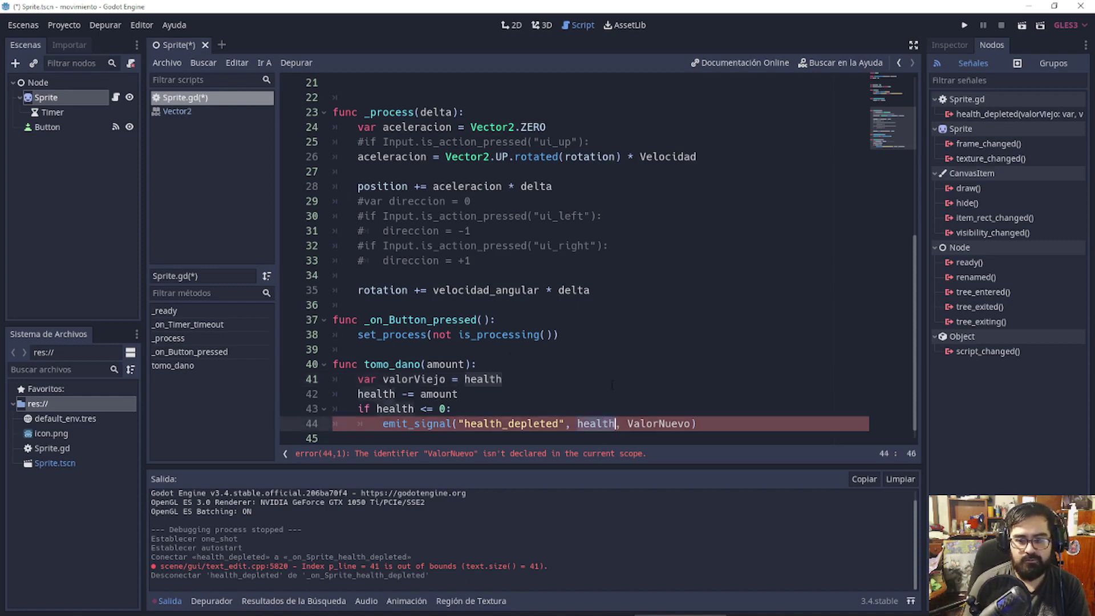
{"action": "type", "text": "valorViejo"}
{"action": "key", "text": "Right"}
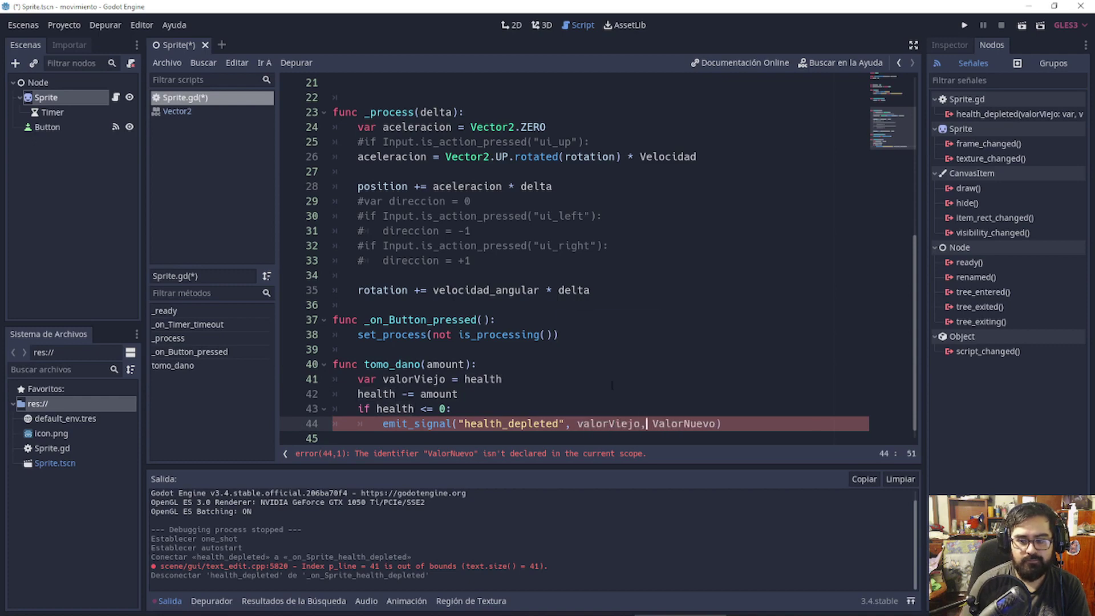
{"action": "key", "text": "Right"}
{"action": "key", "text": "shift+Right"}
{"action": "key", "text": "shift+Right"}
{"action": "key", "text": "shift+Right"}
{"action": "key", "text": "shift+Right"}
{"action": "key", "text": "shift+Right"}
{"action": "key", "text": "shift+Right"}
{"action": "key", "text": "shift+Right"}
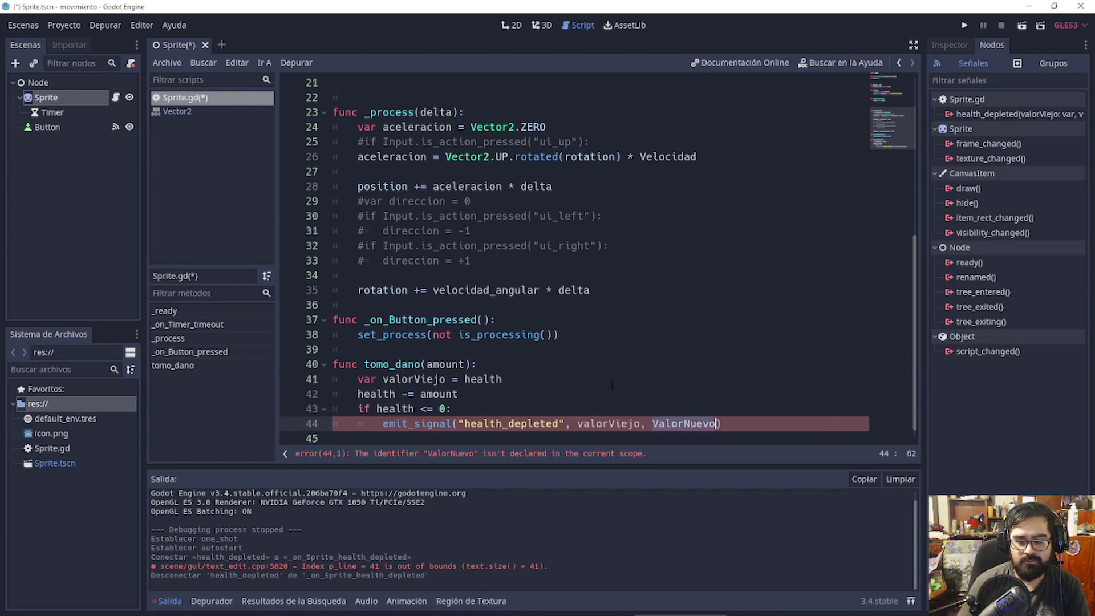
{"action": "type", "text": "health"}
{"action": "scroll", "coordinate": [665, 388], "scroll_direction": "down", "scroll_amount": 1}
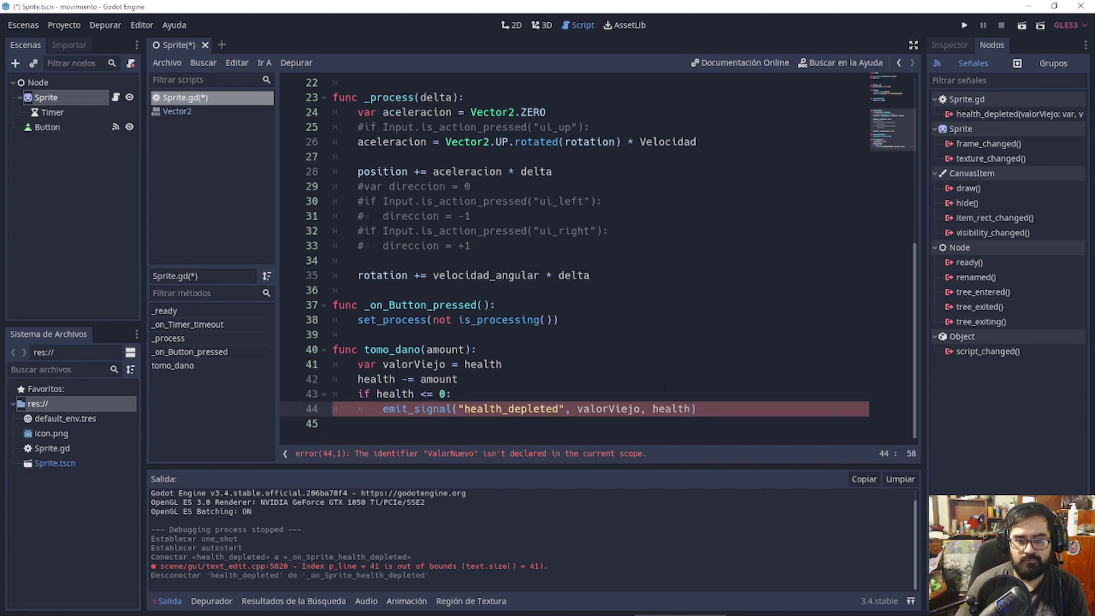
{"action": "key", "text": "Right"}
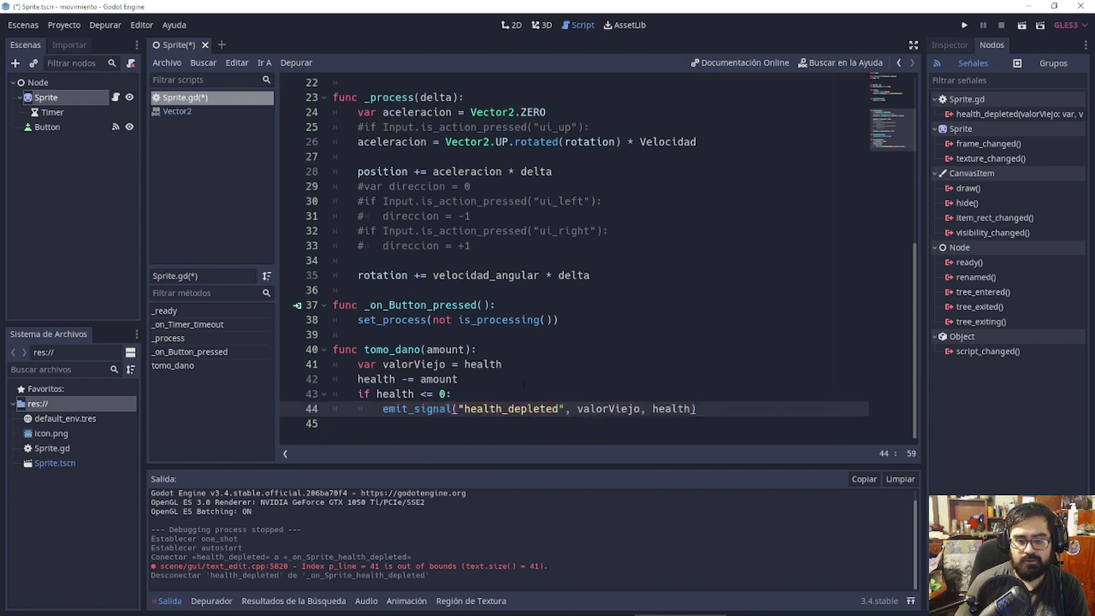
Insert print(health) as the first line of _process
{"action": "scroll", "coordinate": [387, 338], "scroll_direction": "up", "scroll_amount": 2}
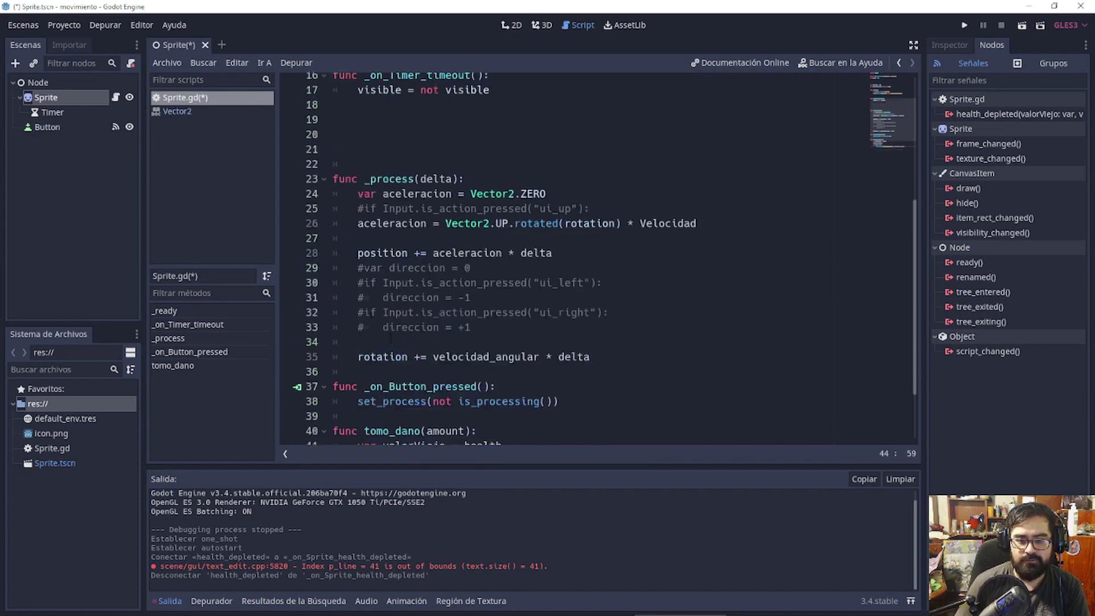
{"action": "scroll", "coordinate": [812, 234], "scroll_direction": "down", "scroll_amount": 2}
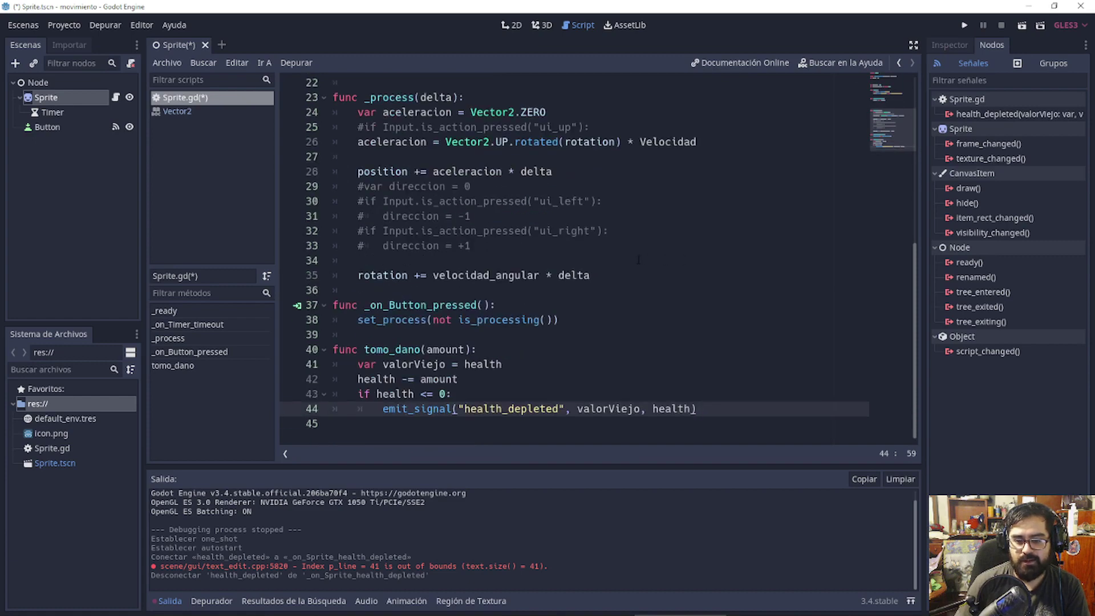
{"action": "scroll", "coordinate": [616, 251], "scroll_direction": "up", "scroll_amount": 3}
{"action": "scroll", "coordinate": [611, 245], "scroll_direction": "up", "scroll_amount": 2}
{"action": "left_click", "coordinate": [605, 244]}
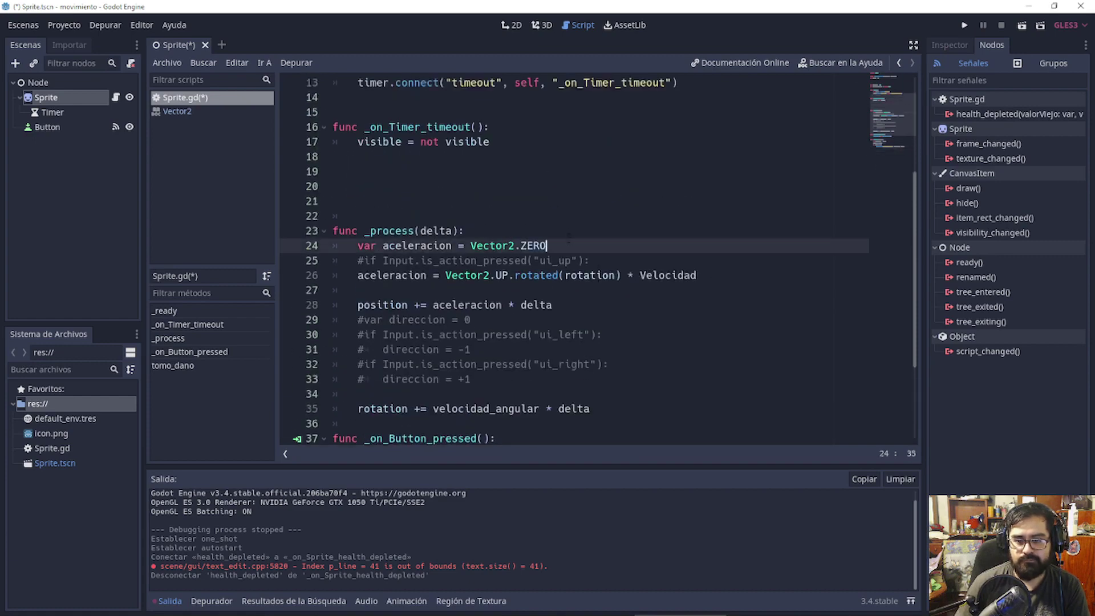
{"action": "key", "text": "Up"}
{"action": "key", "text": "Return"}
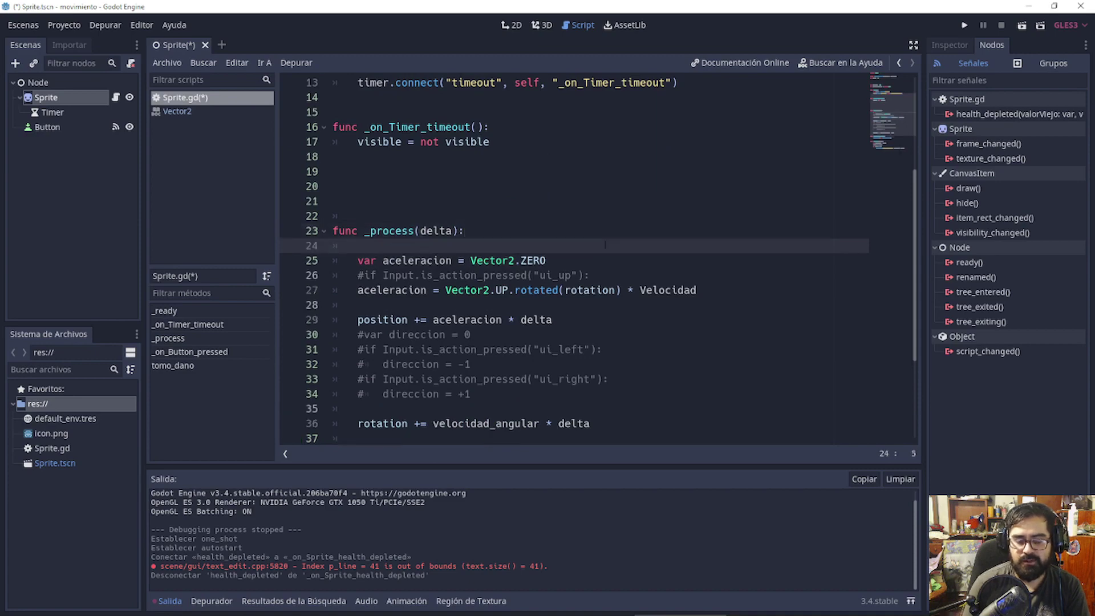
{"action": "type", "text": "print("}
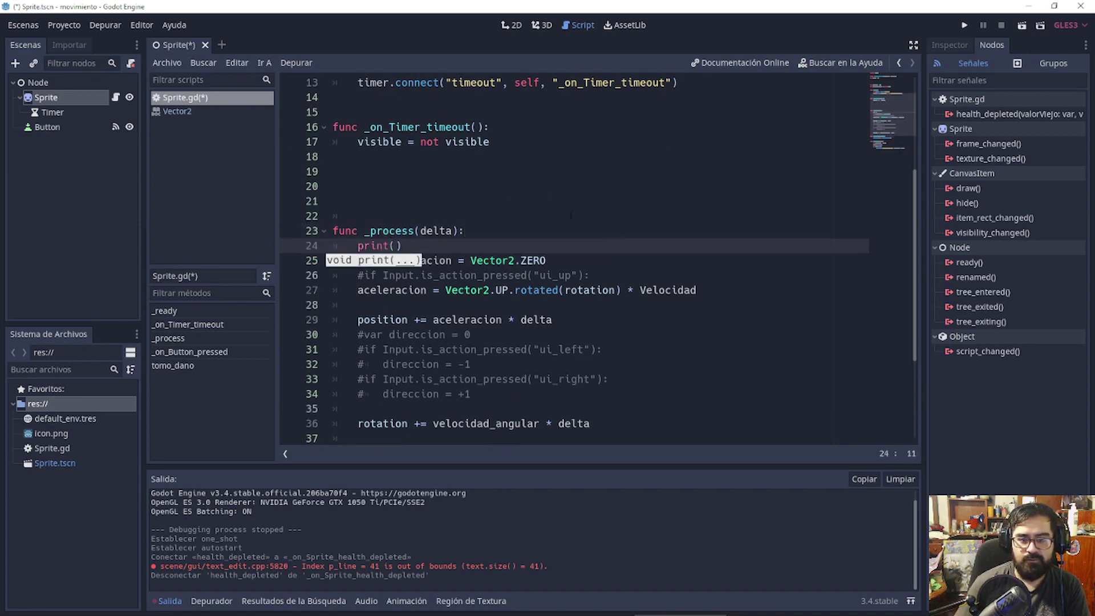
{"action": "scroll", "coordinate": [570, 215], "scroll_direction": "down", "scroll_amount": 3}
{"action": "scroll", "coordinate": [663, 212], "scroll_direction": "up", "scroll_amount": 1}
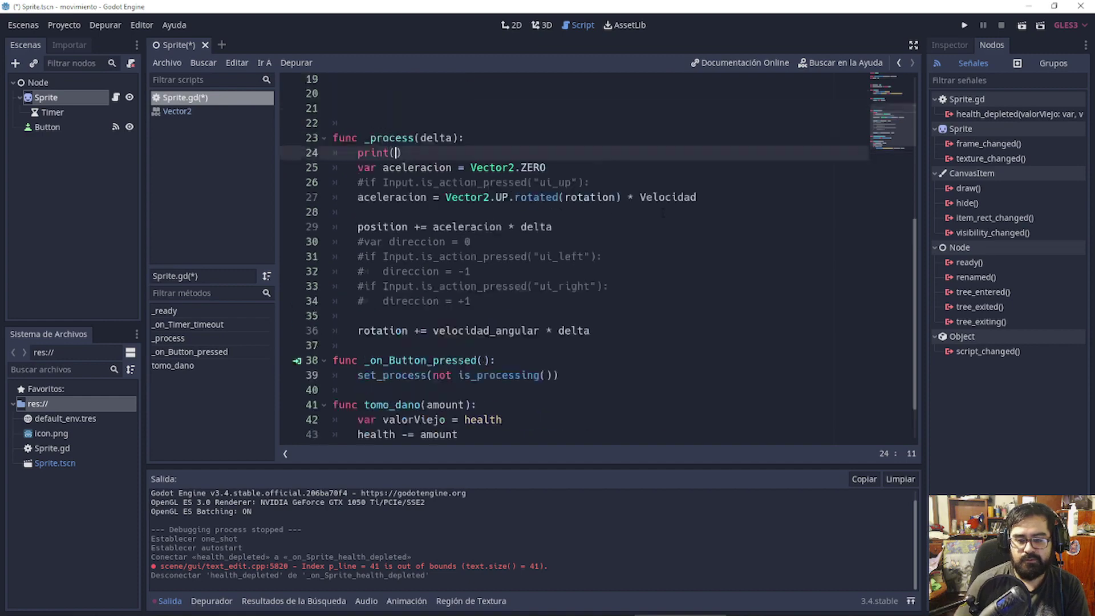
{"action": "scroll", "coordinate": [663, 212], "scroll_direction": "up", "scroll_amount": 6}
{"action": "scroll", "coordinate": [663, 213], "scroll_direction": "down", "scroll_amount": 1}
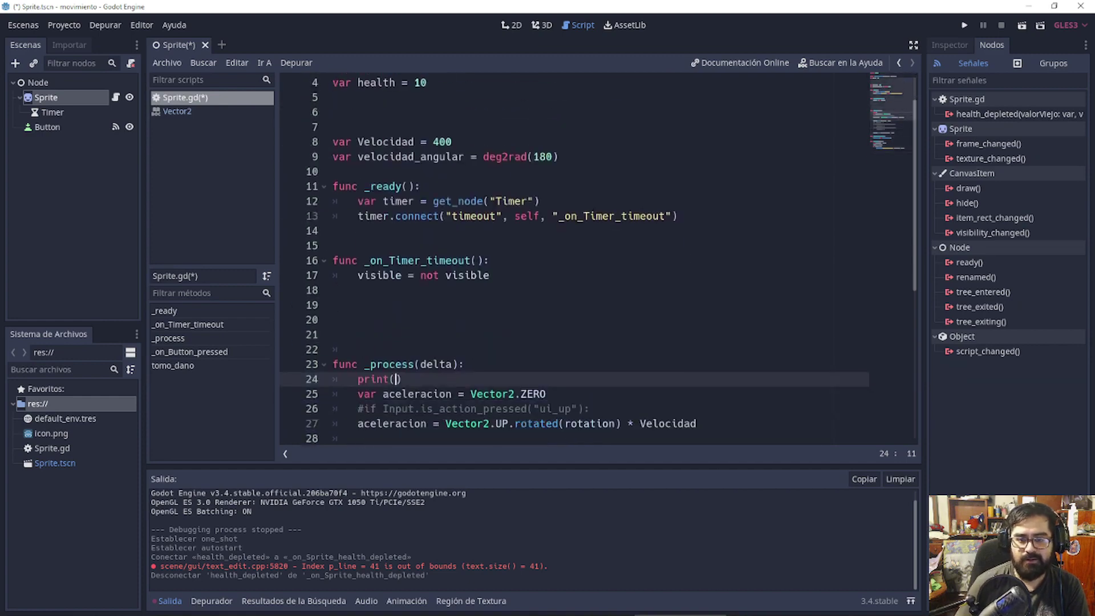
{"action": "type", "text": "health"}
{"action": "scroll", "coordinate": [555, 266], "scroll_direction": "down", "scroll_amount": 3}
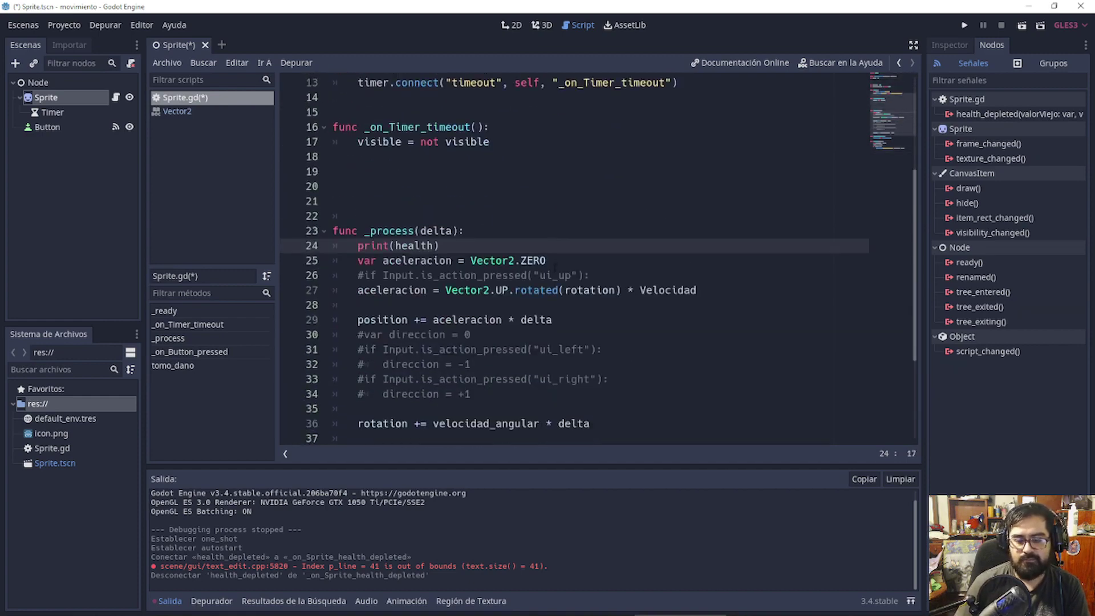
{"action": "scroll", "coordinate": [555, 266], "scroll_direction": "down", "scroll_amount": 3}
{"action": "left_click", "coordinate": [553, 388]}
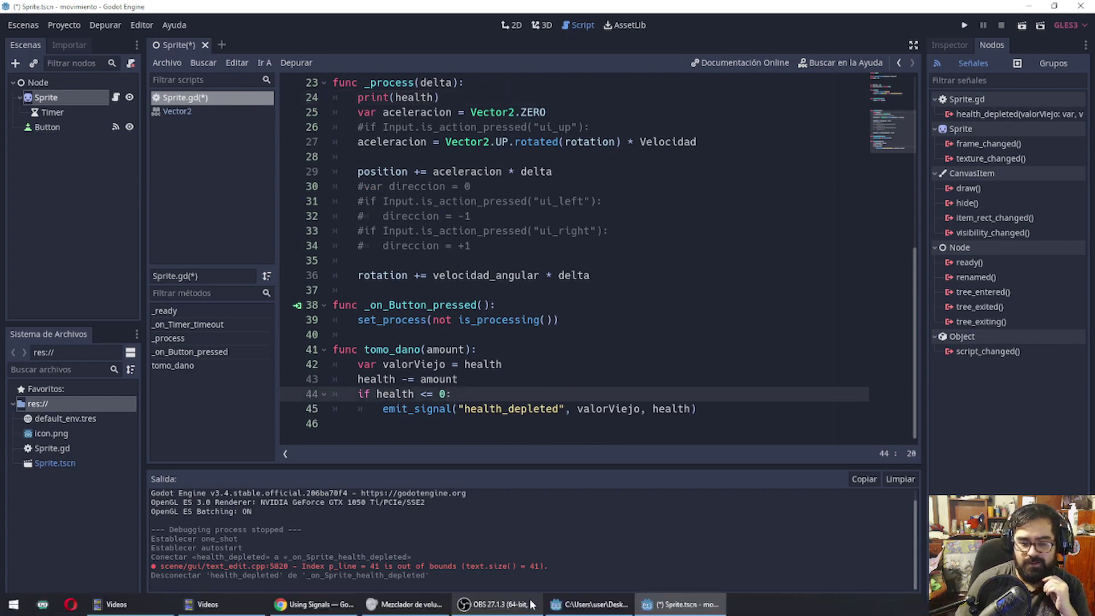
Run the scene with F5, see 10 printed repeatedly, and close the game
{"action": "left_click", "coordinate": [593, 604]}
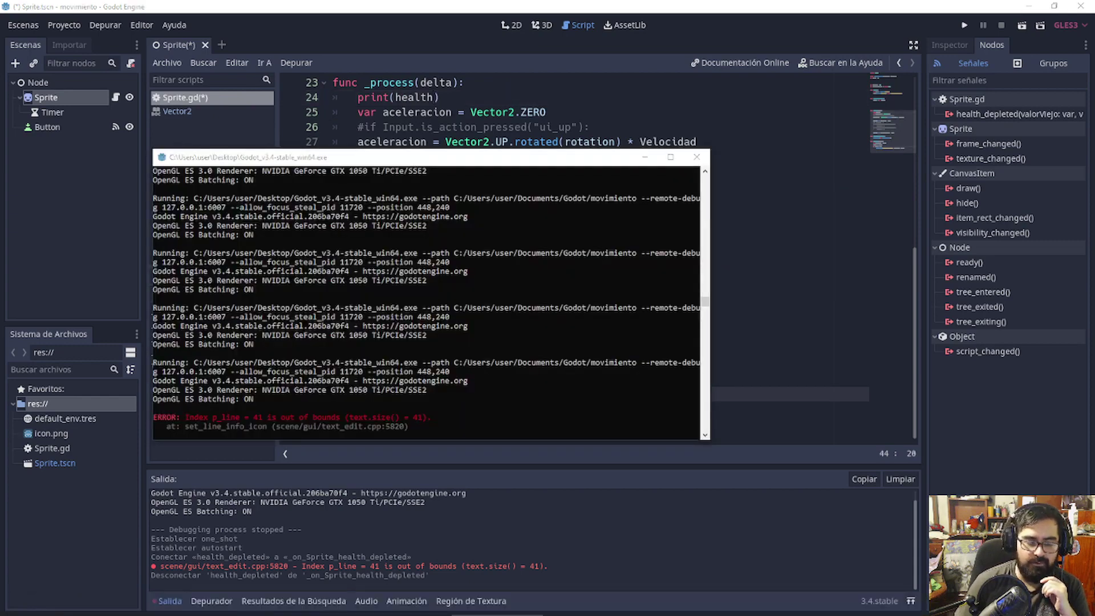
{"action": "key", "text": "F5"}
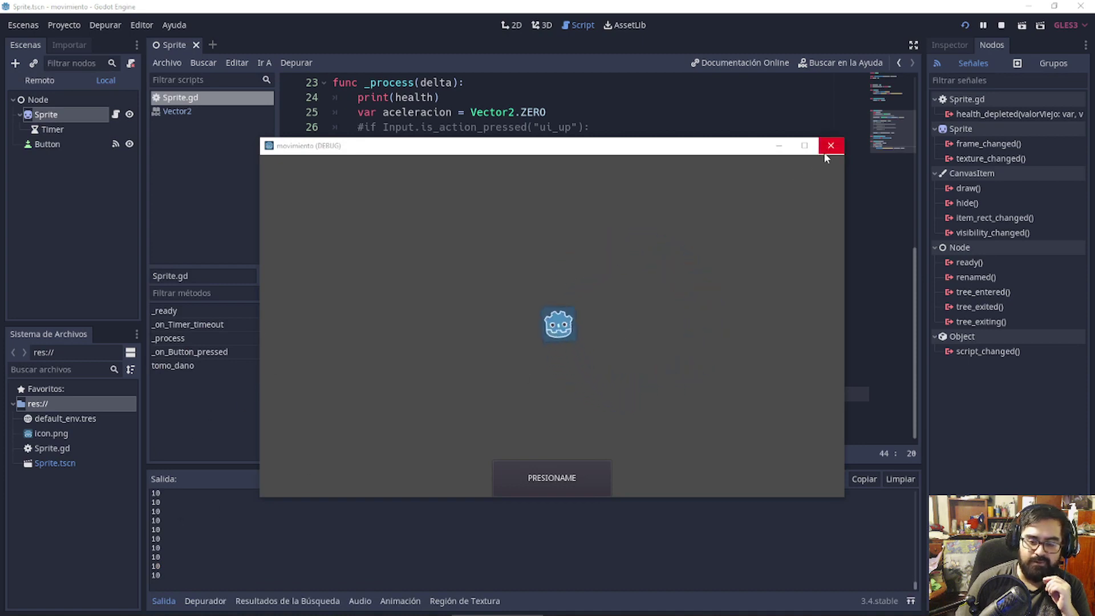
{"action": "left_click", "coordinate": [825, 158]}
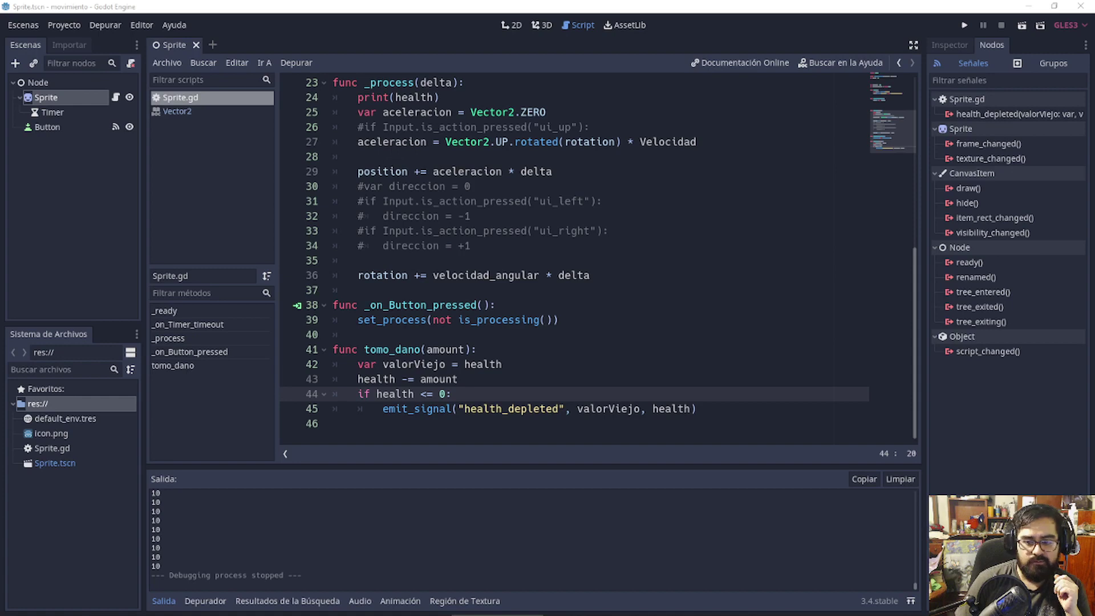
{"action": "left_click_drag", "start_coordinate": [377, 394], "coordinate": [508, 408]}
{"action": "left_click", "coordinate": [508, 408]}
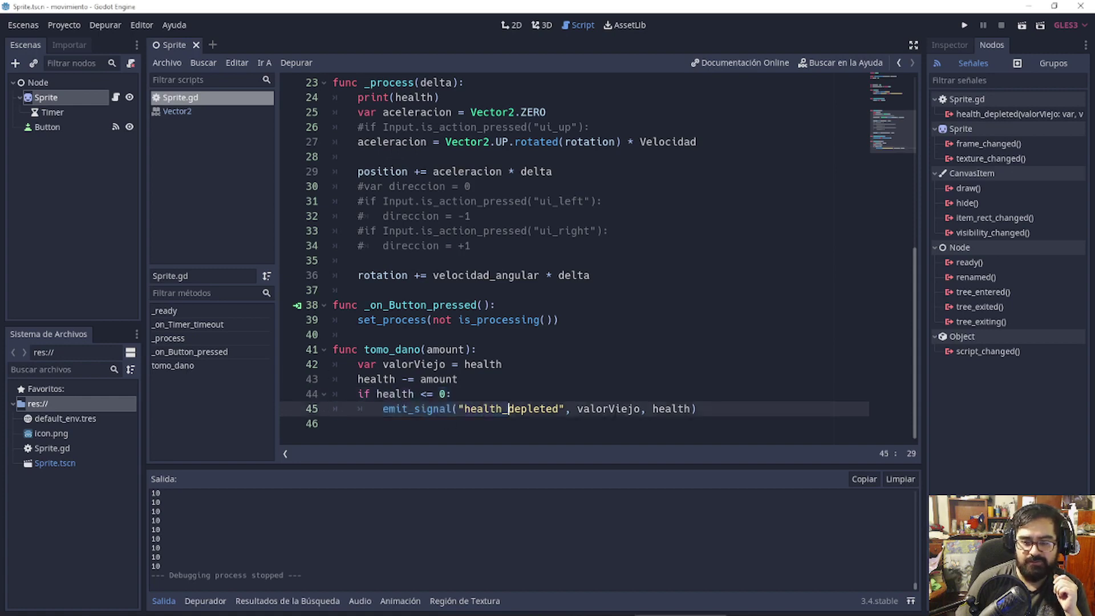
{"action": "left_click", "coordinate": [531, 393]}
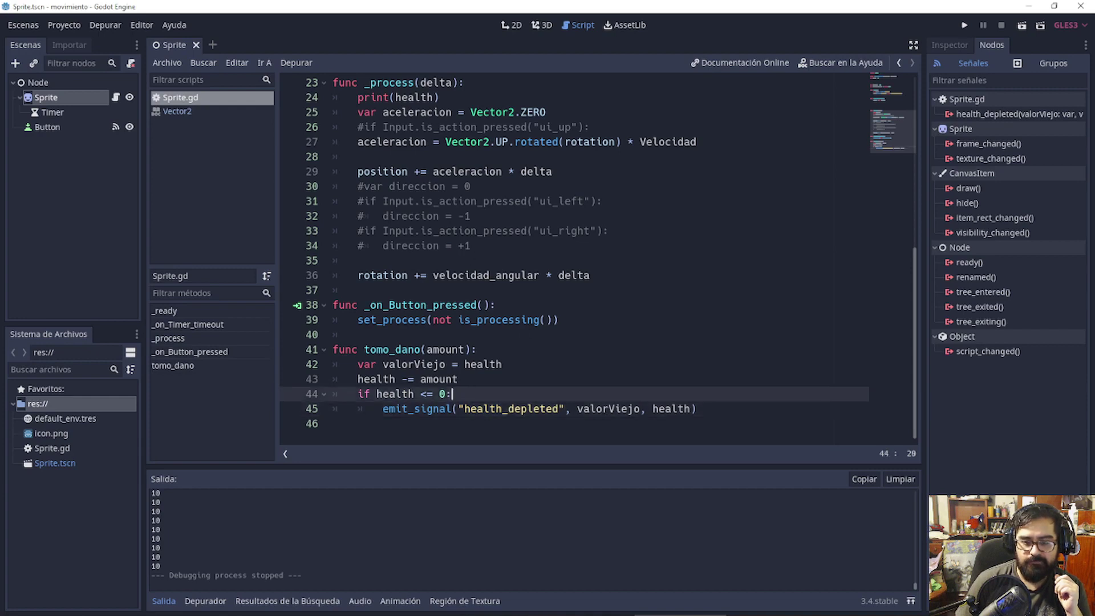
{"action": "mouse_move", "coordinate": [334, 349]}
{"action": "left_mouse_down"}
{"action": "mouse_move", "coordinate": [477, 380]}
{"action": "mouse_move", "coordinate": [416, 363]}
{"action": "left_mouse_up"}
{"action": "left_click", "coordinate": [477, 379]}
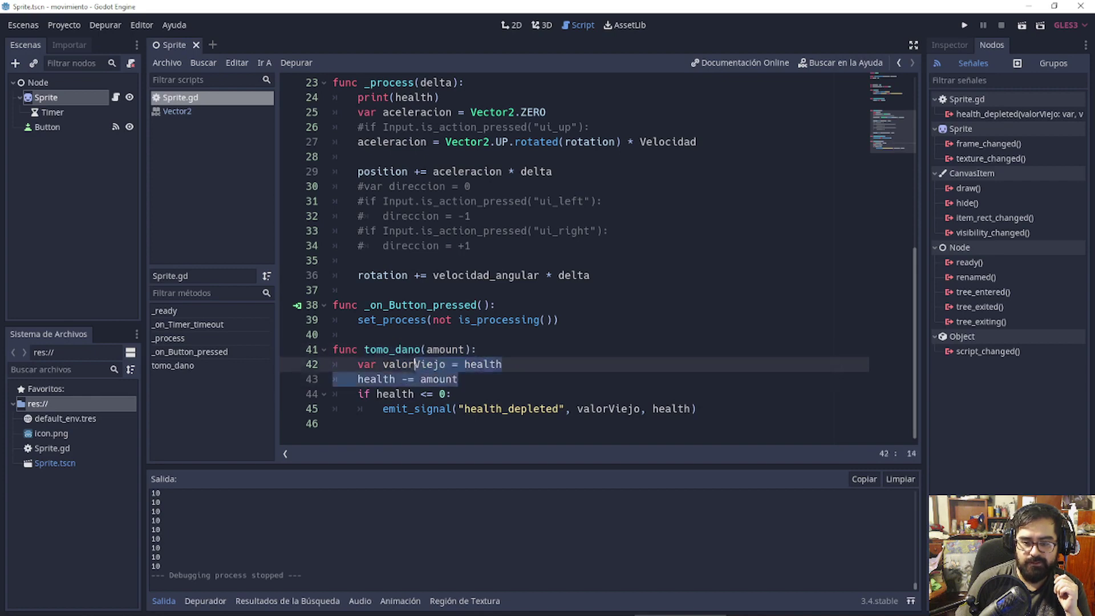
{"action": "left_click", "coordinate": [408, 379]}
{"action": "left_click", "coordinate": [466, 389]}
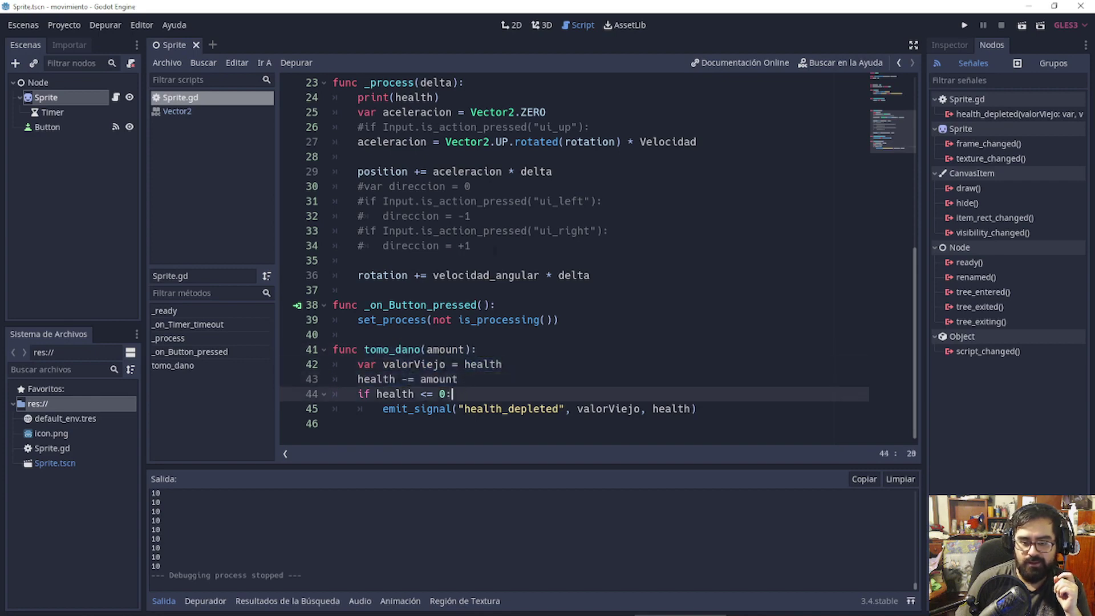
{"action": "scroll", "coordinate": [545, 299], "scroll_direction": "up", "scroll_amount": 1}
{"action": "left_click", "coordinate": [552, 291]}
{"action": "scroll", "coordinate": [552, 292], "scroll_direction": "down", "scroll_amount": 1}
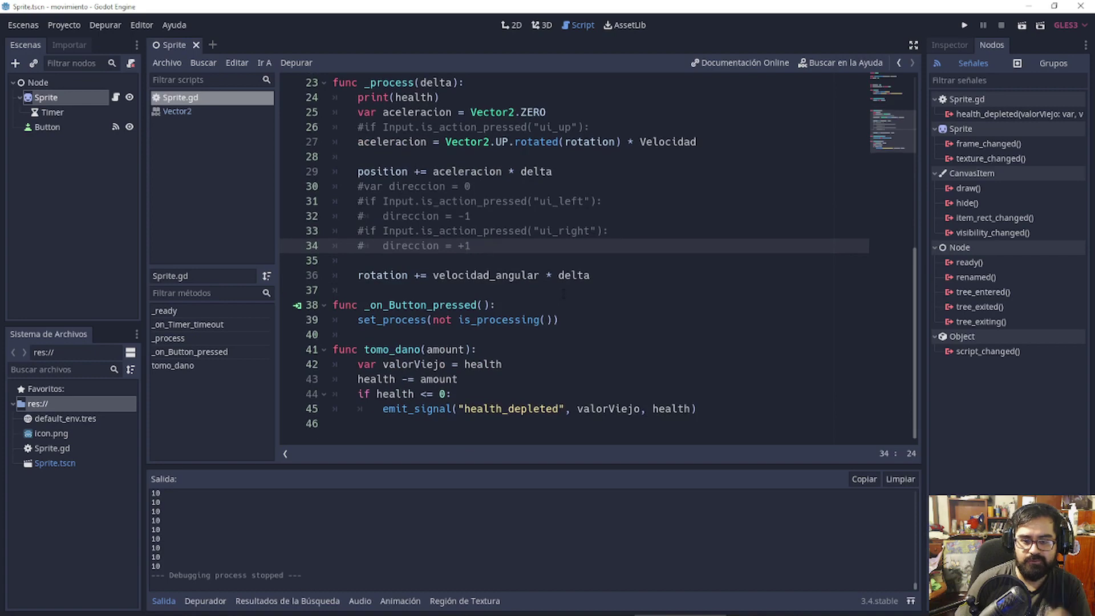
Add a tomo_dano(1) call at the end of _process
{"action": "key", "text": "Return"}
{"action": "type", "text": "tomo_da"}
{"action": "key", "text": "Return"}
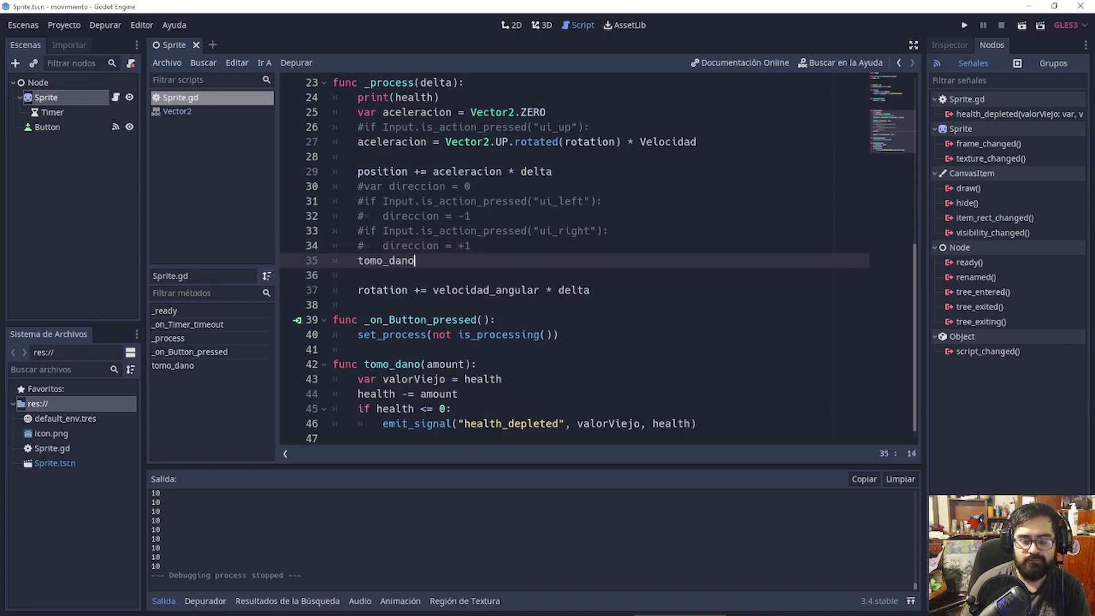
{"action": "type", "text": "1)"}
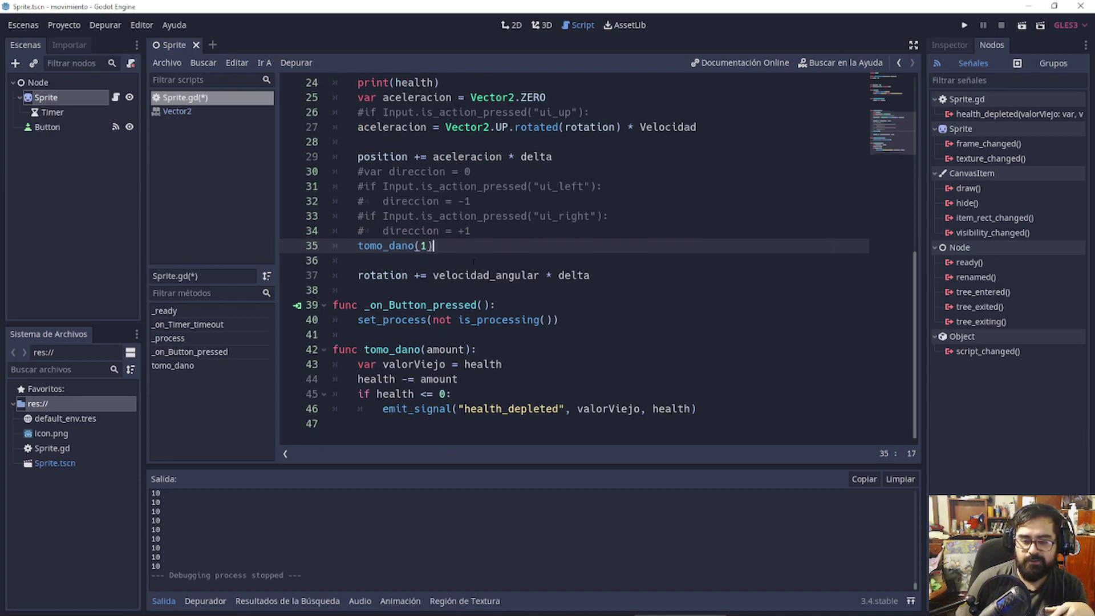
Move print(health) from the top of _process to just above tomo_dano(1)
{"action": "scroll", "coordinate": [453, 331], "scroll_direction": "up", "scroll_amount": 1}
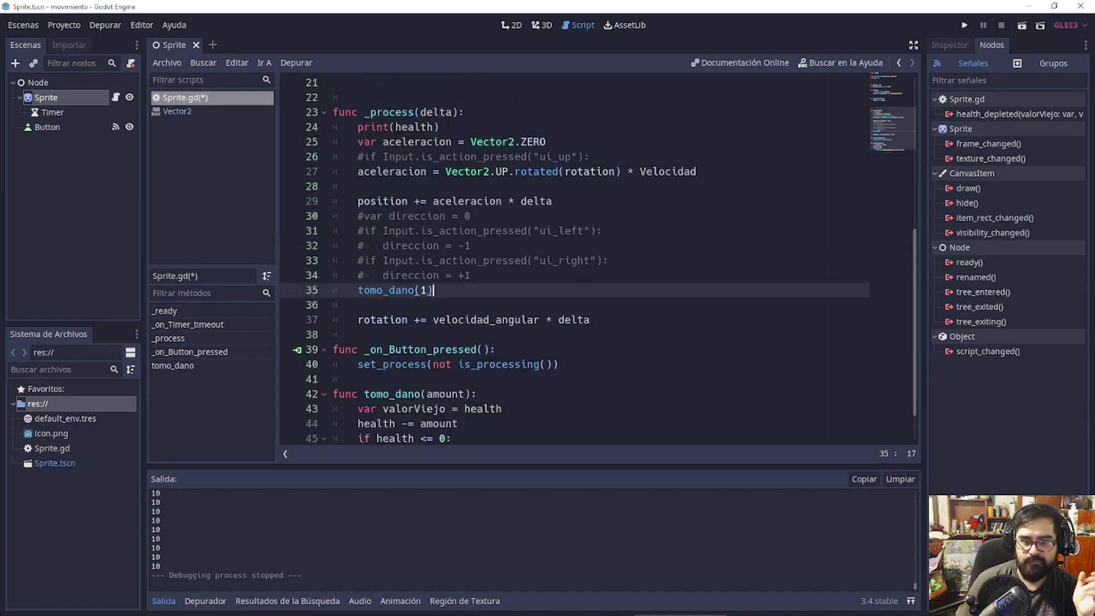
{"action": "left_click_drag", "start_coordinate": [449, 126], "coordinate": [358, 127]}
{"action": "key", "text": "ctrl+x"}
{"action": "left_click", "coordinate": [370, 305]}
{"action": "key", "text": "ctrl+v"}
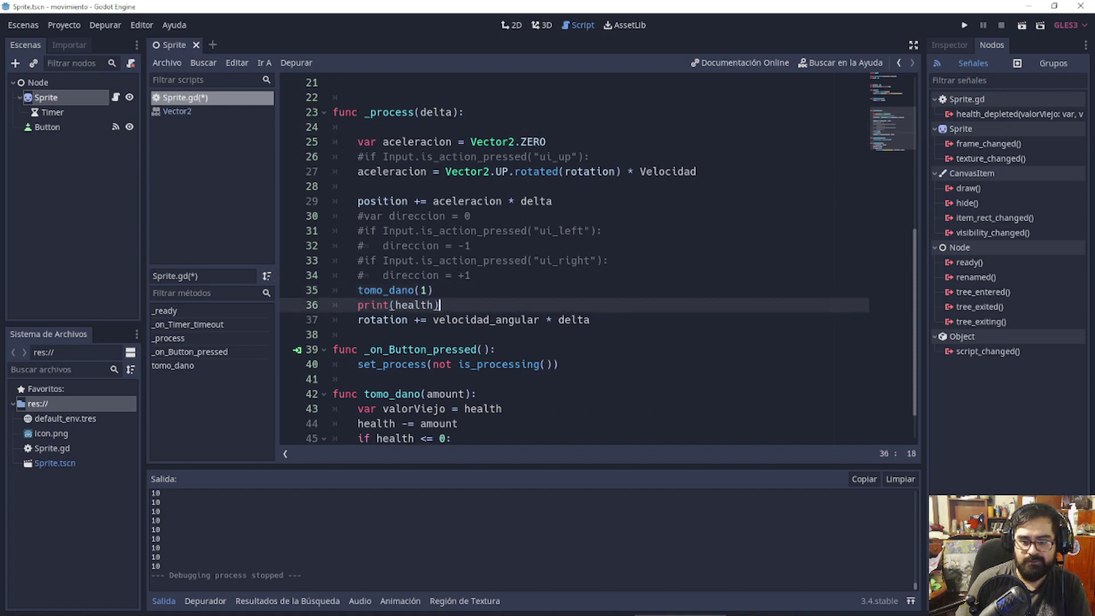
{"action": "key", "text": "Return"}
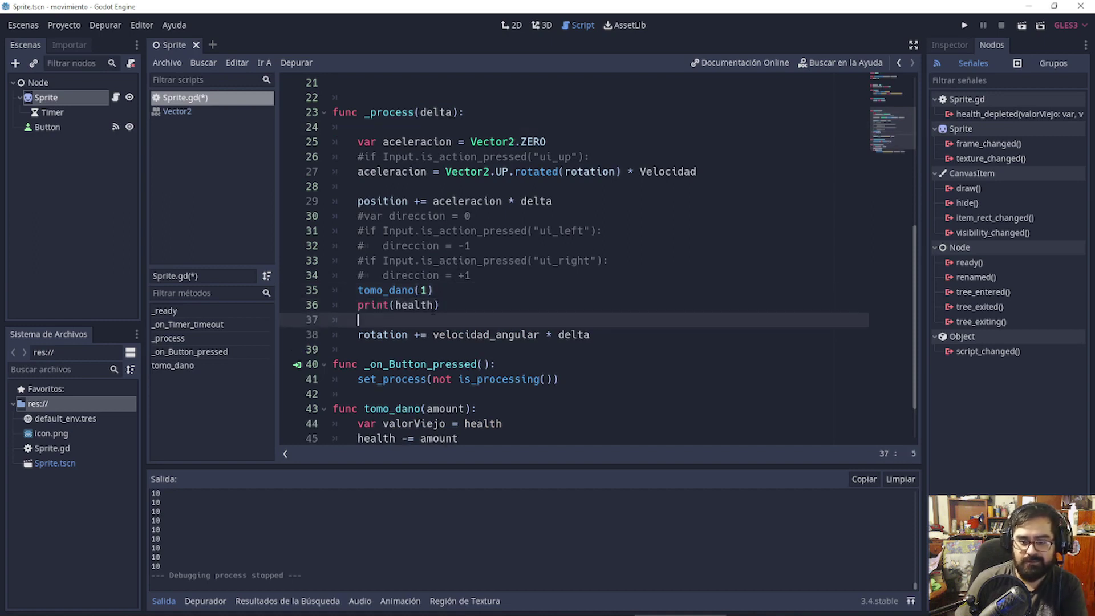
{"action": "key", "text": "shift+Up"}
{"action": "key", "text": "BackSpace"}
{"action": "key", "text": "Up"}
{"action": "key", "text": "Up"}
{"action": "key", "text": "End"}
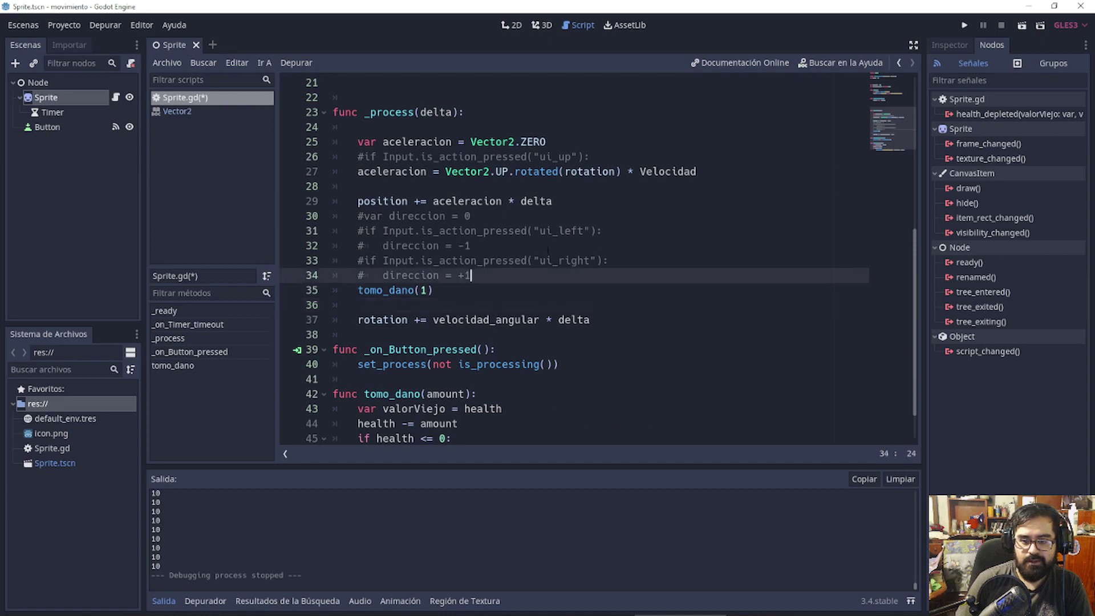
{"action": "key", "text": "Return"}
{"action": "key", "text": "ctrl+v"}
{"action": "key", "text": "BackSpace"}
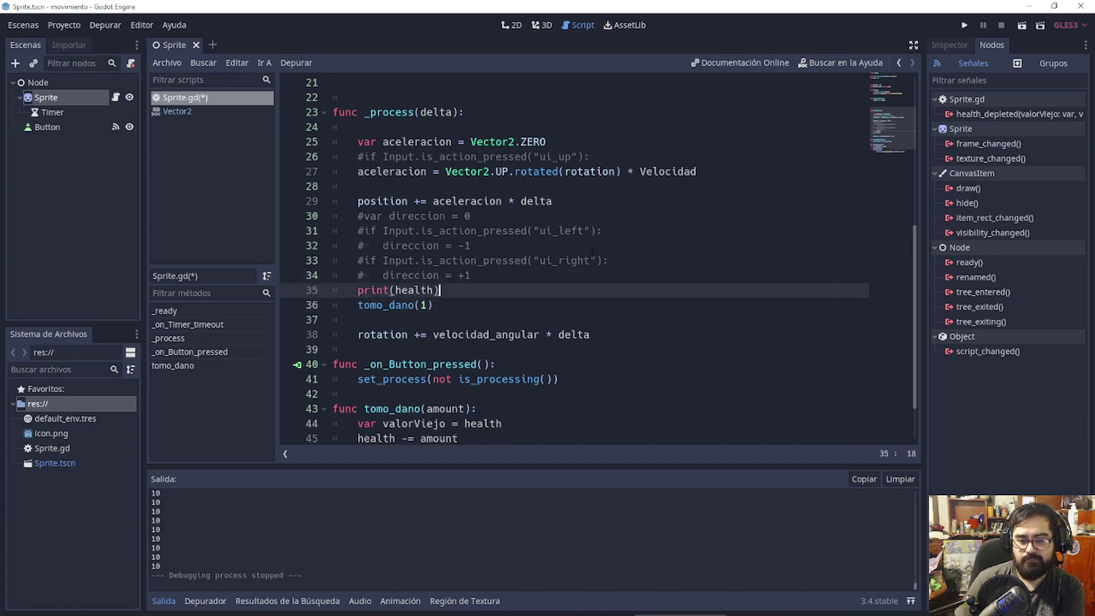
{"action": "scroll", "coordinate": [581, 259], "scroll_direction": "down", "scroll_amount": 1}
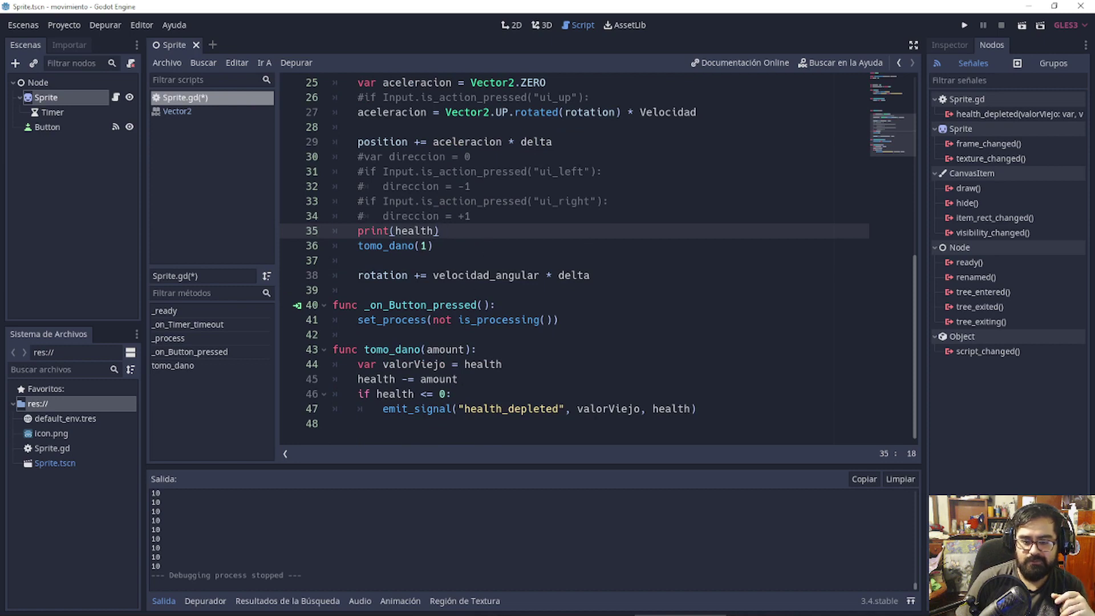
{"action": "left_click", "coordinate": [502, 408]}
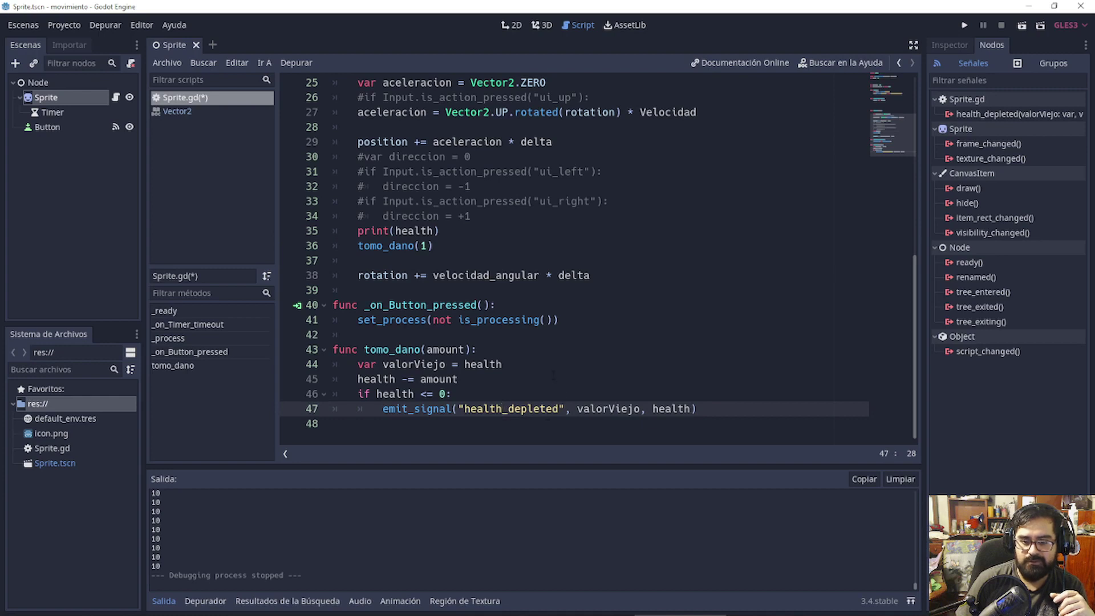
Connect health_depleted to a generated _on_Sprite_health_depleted(valorViejo, valorNuevo) and select its pass line
{"action": "left_click", "coordinate": [590, 275]}
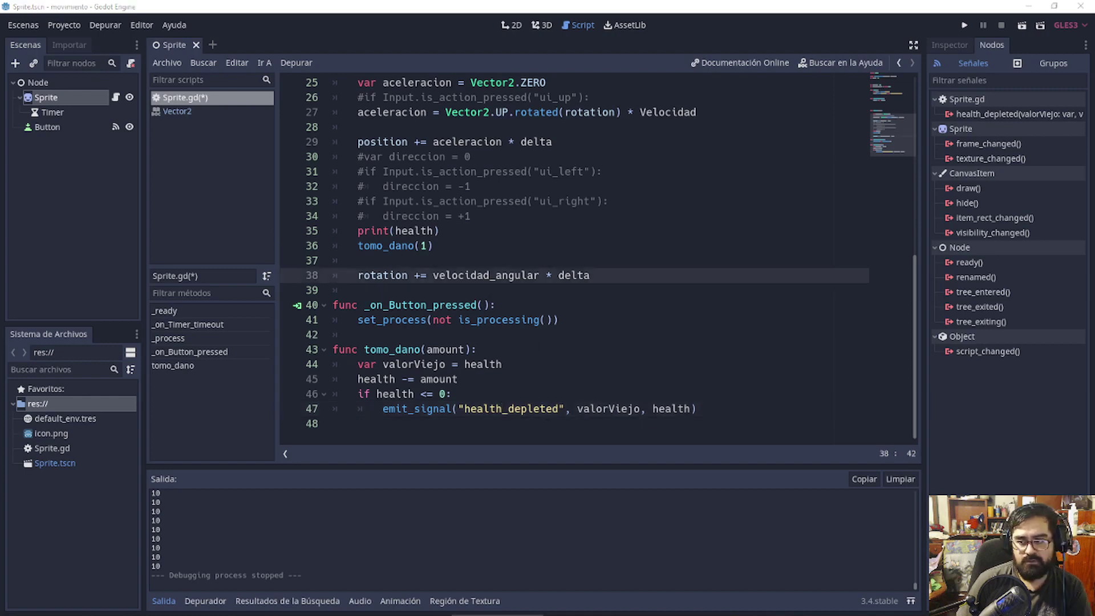
{"action": "double_click", "coordinate": [996, 114]}
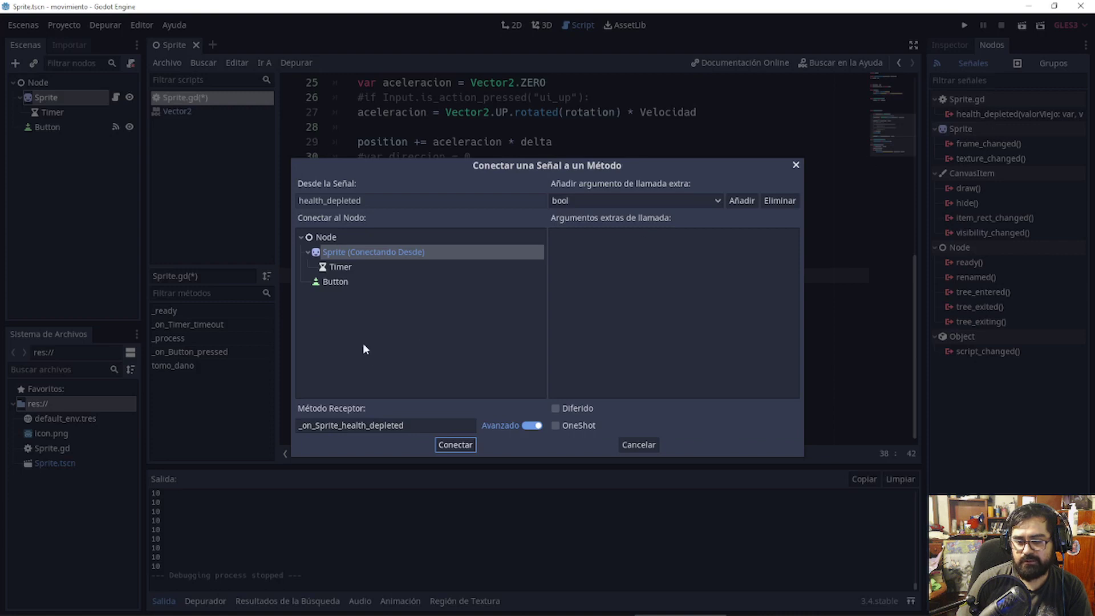
{"action": "left_click", "coordinate": [444, 446]}
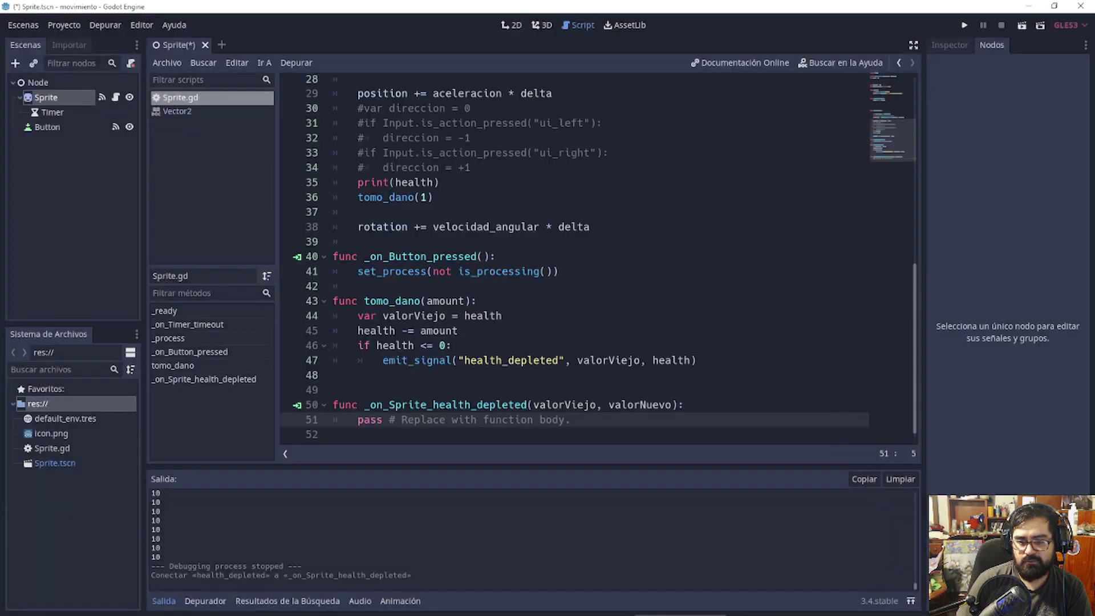
{"action": "left_click_drag", "start_coordinate": [606, 421], "coordinate": [355, 421]}
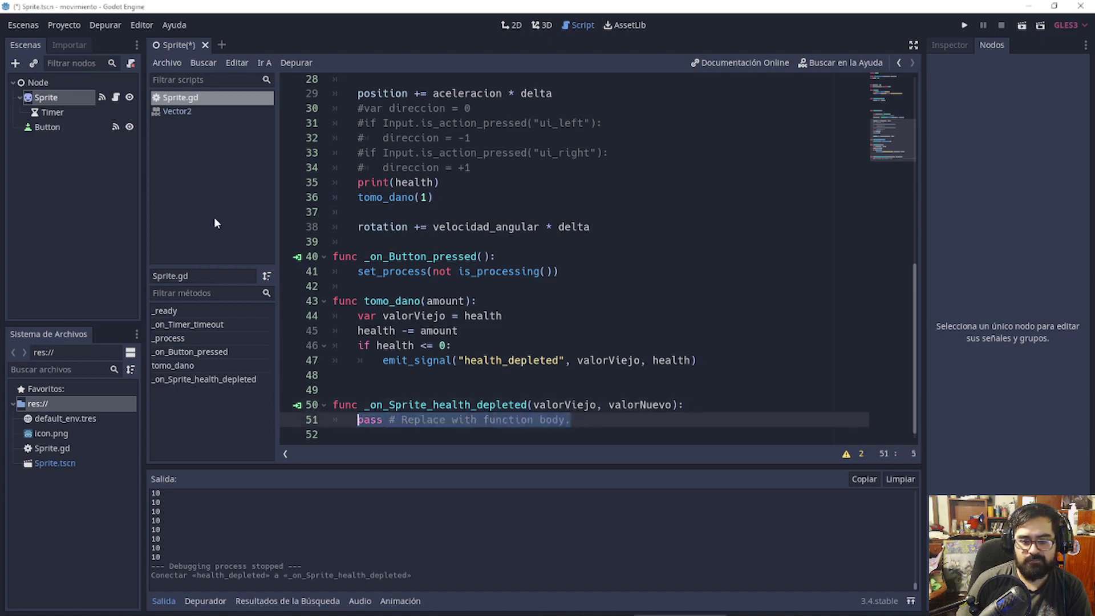
Replace the handler's pass with hide(), fixing the doubled parenthesis
{"action": "type", "text": "hid"}
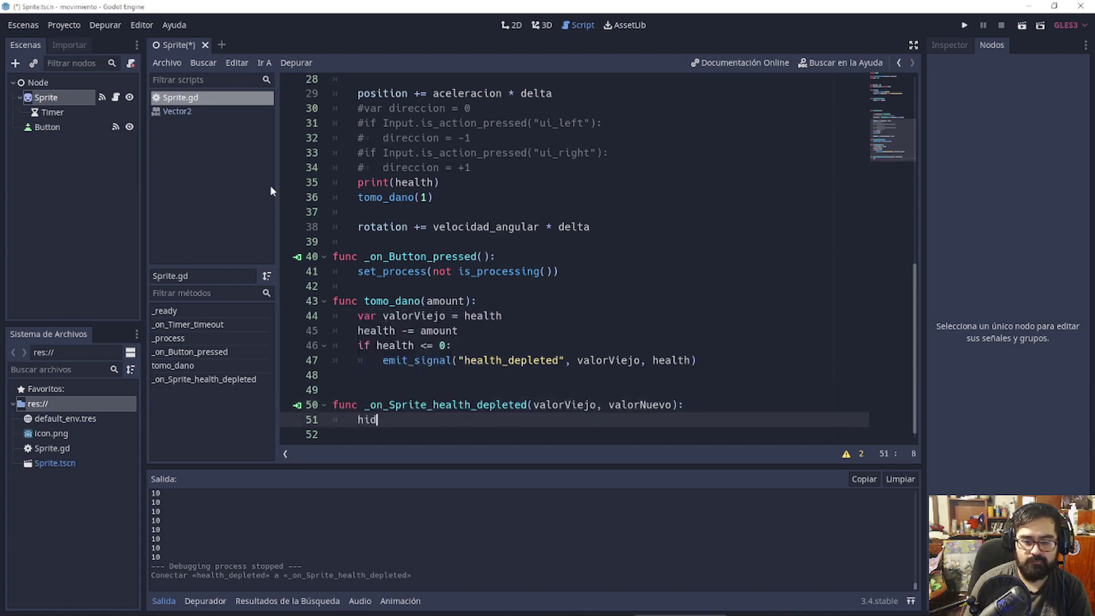
{"action": "type", "text": "e("}
{"action": "key", "text": "Delete"}
{"action": "key", "text": "Down"}
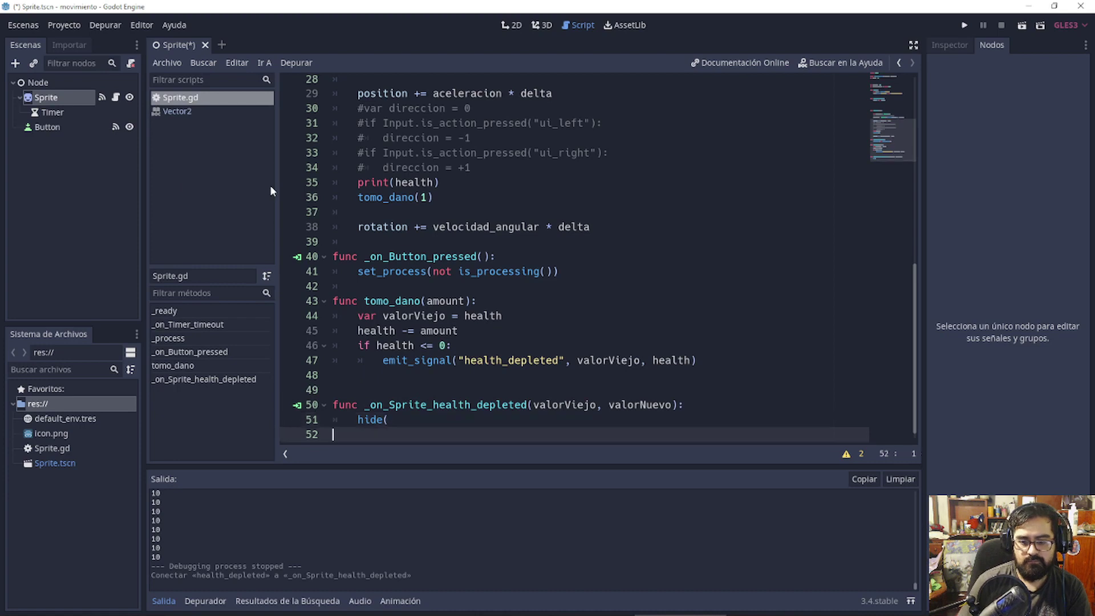
{"action": "key", "text": "Up"}
{"action": "type", "text": ")"}
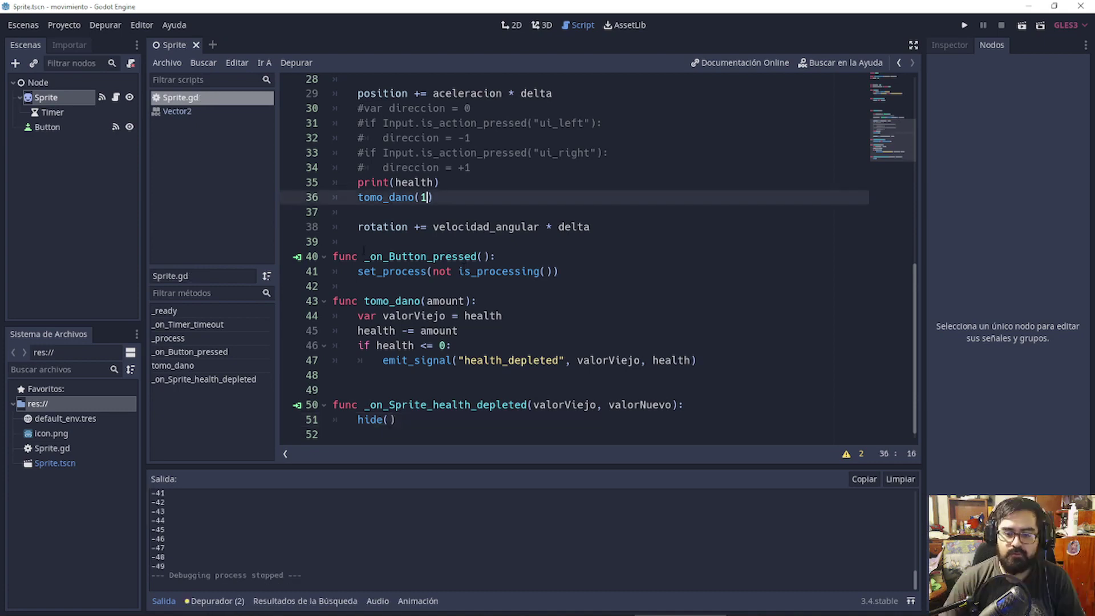
Change the call to tomo_dano(.0001) and run the game to test the smaller damage
{"action": "key", "text": "BackSpace"}
{"action": "type", "text": "."}
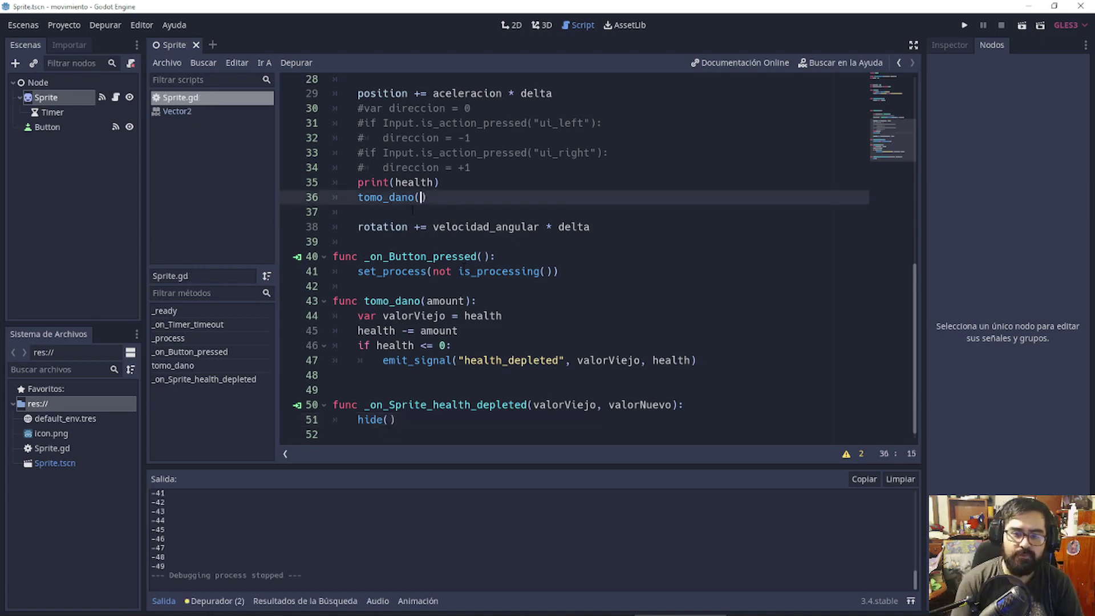
{"action": "type", "text": "0001"}
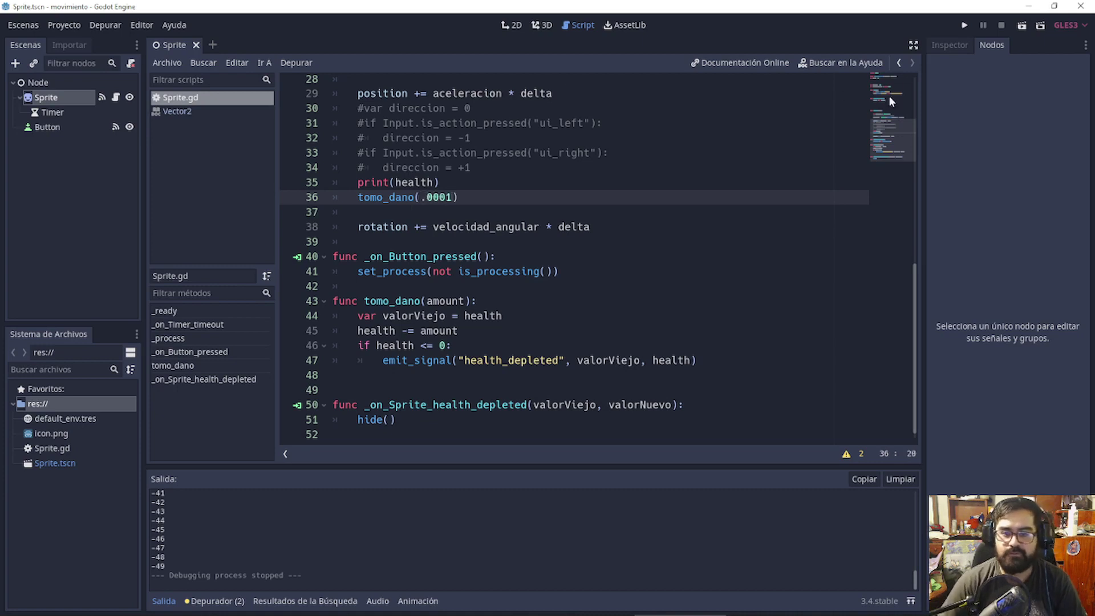
{"action": "left_click", "coordinate": [964, 26]}
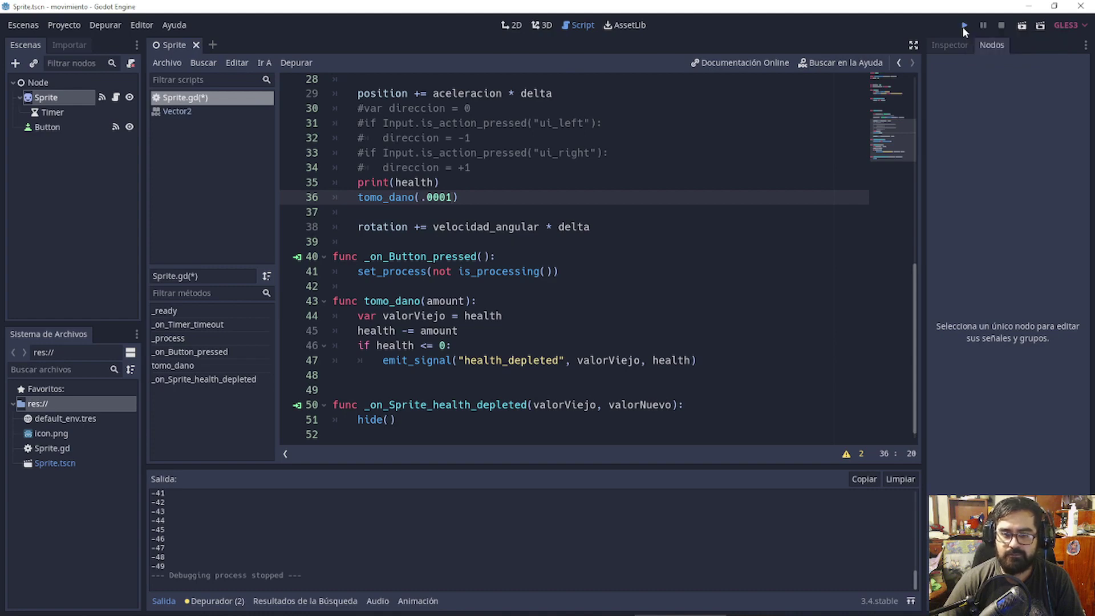
{"action": "scroll", "coordinate": [700, 137], "scroll_direction": "up", "scroll_amount": 10}
{"action": "scroll", "coordinate": [687, 144], "scroll_direction": "down", "scroll_amount": 10}
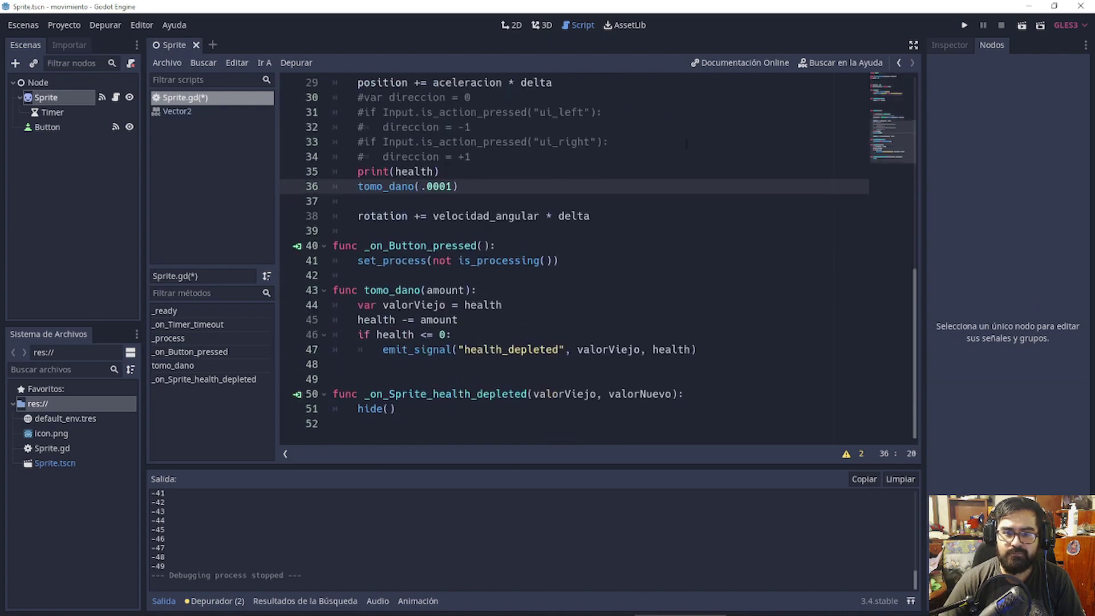
{"action": "left_click", "coordinate": [963, 25]}
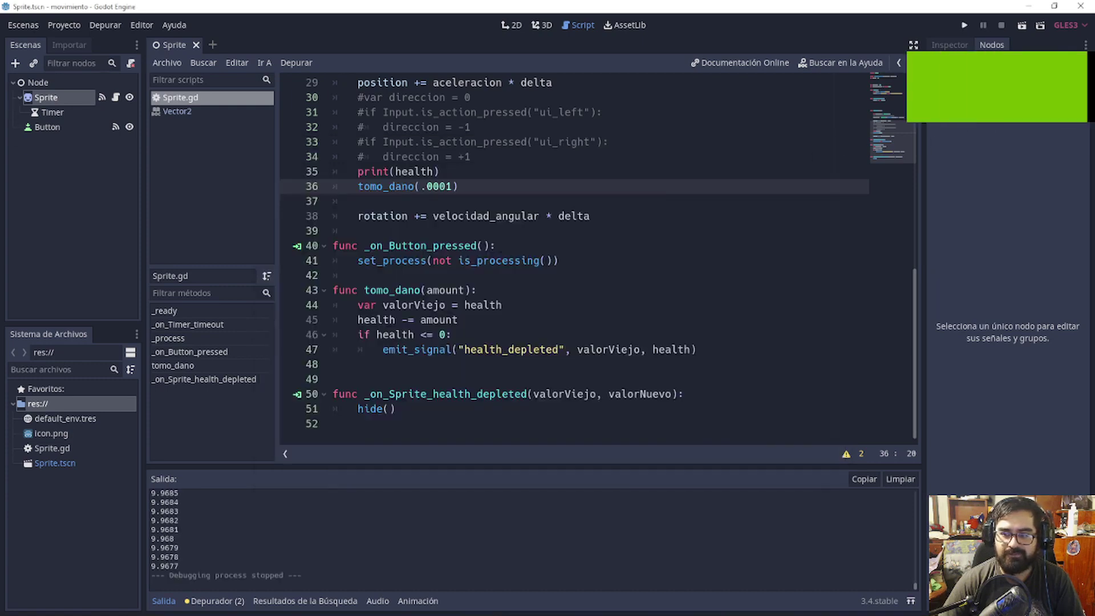
Change the _process damage call to tomo_dano(.01) and run the game again
{"action": "left_click", "coordinate": [830, 145]}
{"action": "key", "text": "BackSpace"}
{"action": "key", "text": "BackSpace"}
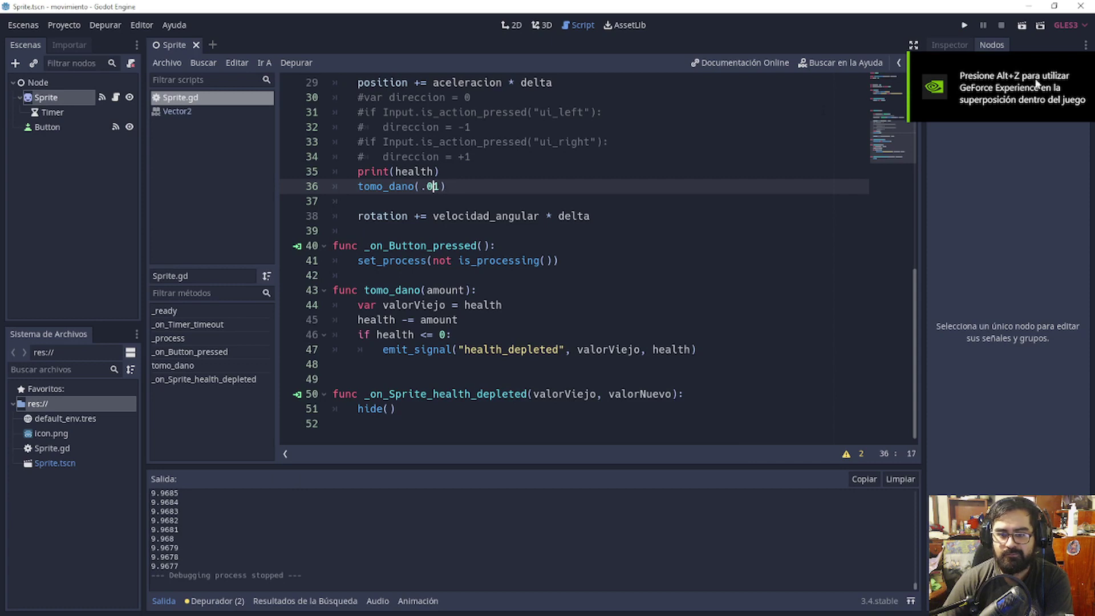
{"action": "left_click", "coordinate": [963, 25]}
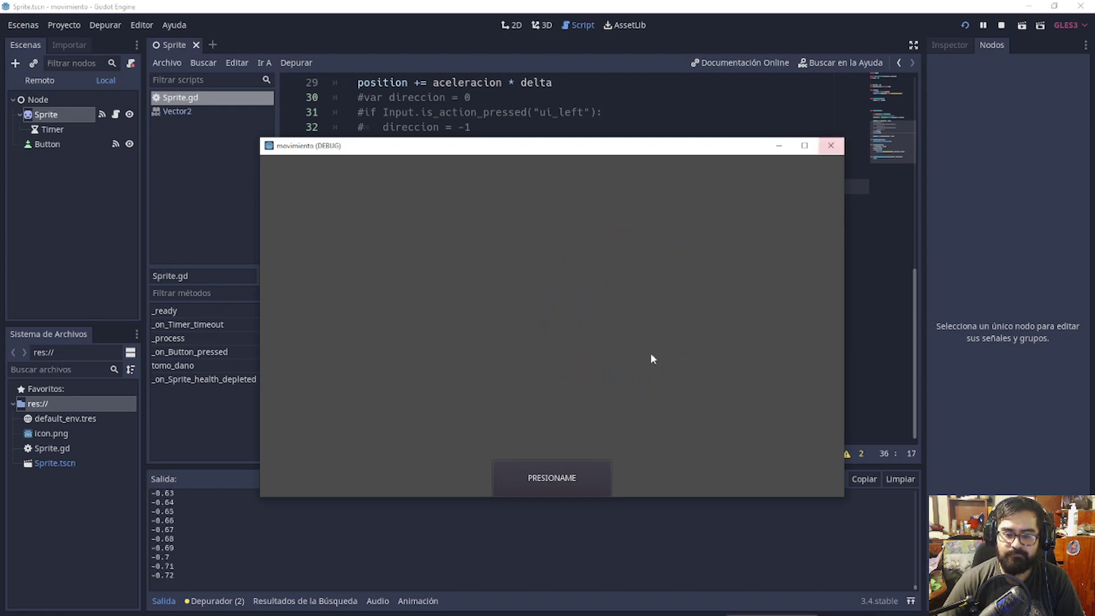
Restart the game and press PRESIONAME twice to toggle processing off and back on
{"action": "left_click", "coordinate": [830, 146]}
{"action": "left_click", "coordinate": [965, 27]}
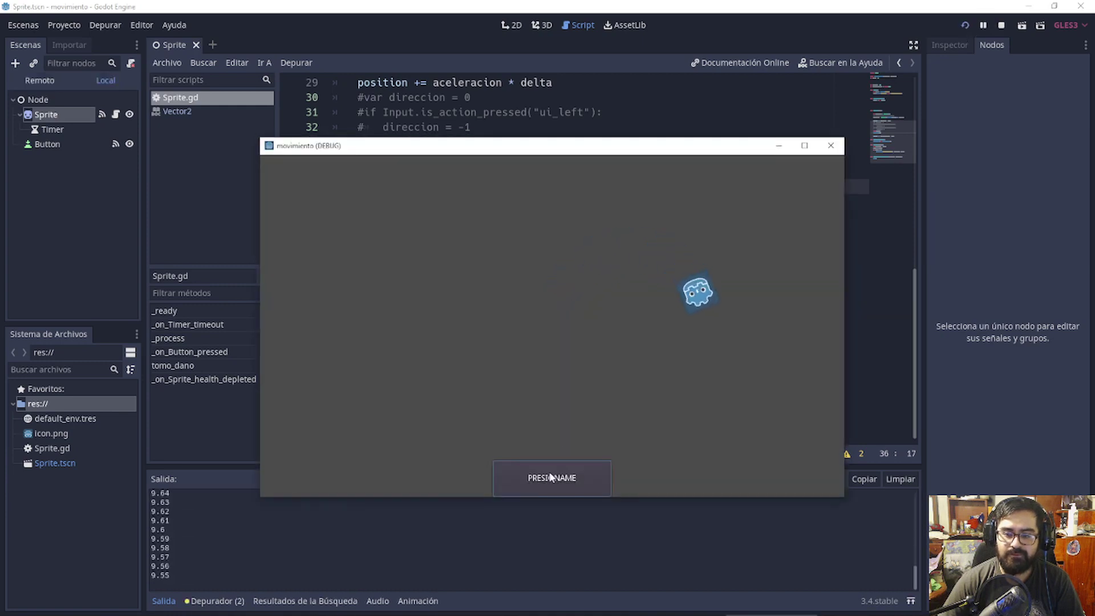
{"action": "left_click", "coordinate": [549, 477]}
{"action": "left_click", "coordinate": [545, 477]}
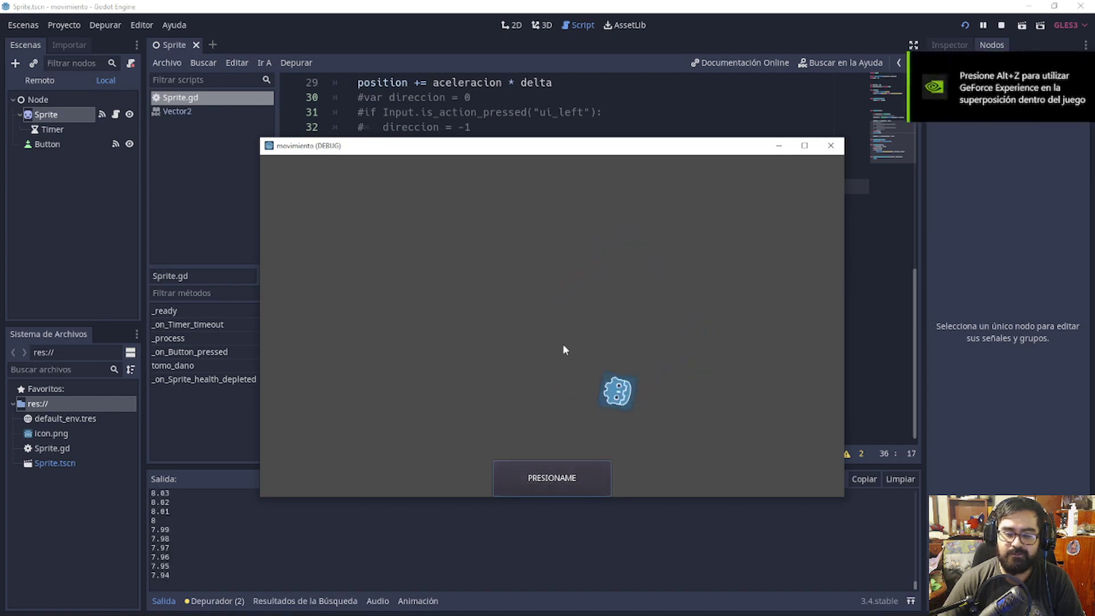
Stop the game and review Sprite.gd, placing the cursor after tomo_dano(.01) on line 36
{"action": "left_click", "coordinate": [831, 146]}
{"action": "scroll", "coordinate": [455, 249], "scroll_direction": "up", "scroll_amount": 4}
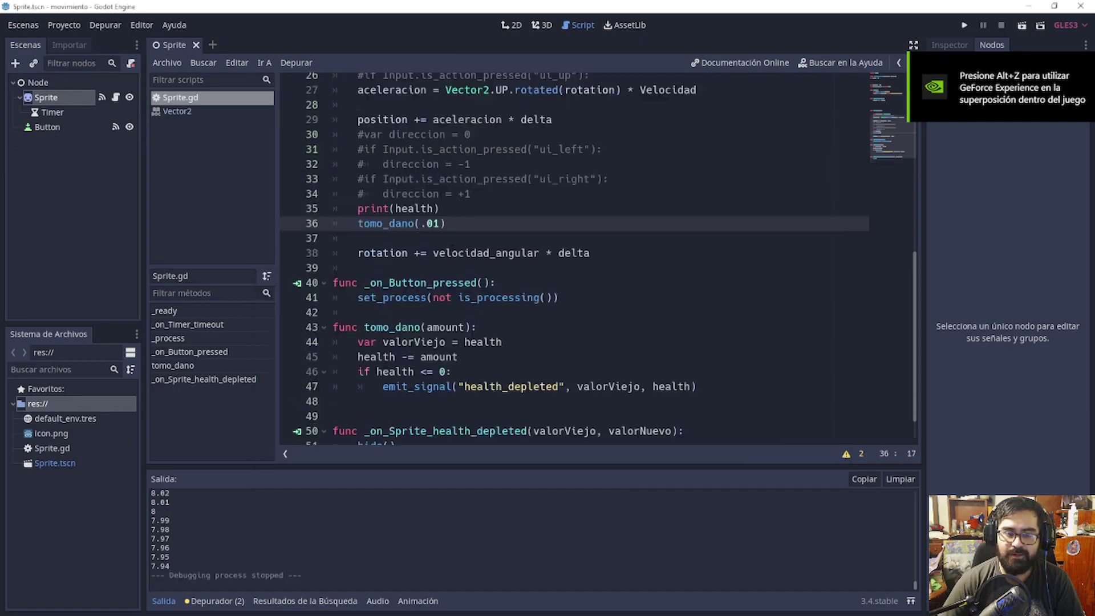
{"action": "scroll", "coordinate": [454, 250], "scroll_direction": "down", "scroll_amount": 2}
{"action": "scroll", "coordinate": [456, 249], "scroll_direction": "down", "scroll_amount": 2}
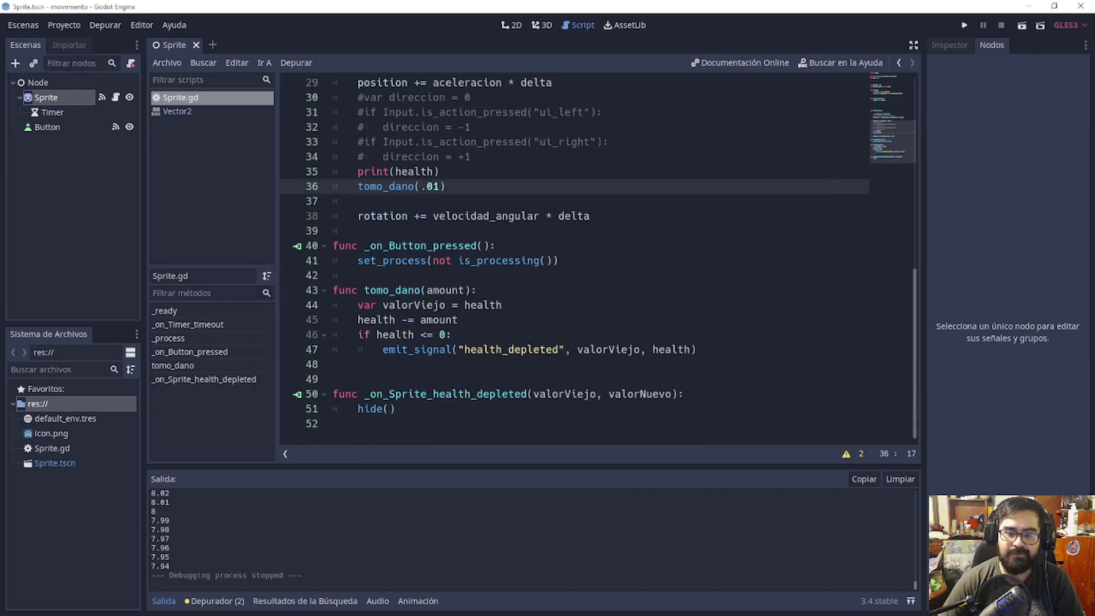
{"action": "left_click_drag", "start_coordinate": [341, 266], "coordinate": [567, 260]}
{"action": "scroll", "coordinate": [440, 204], "scroll_direction": "up", "scroll_amount": 3}
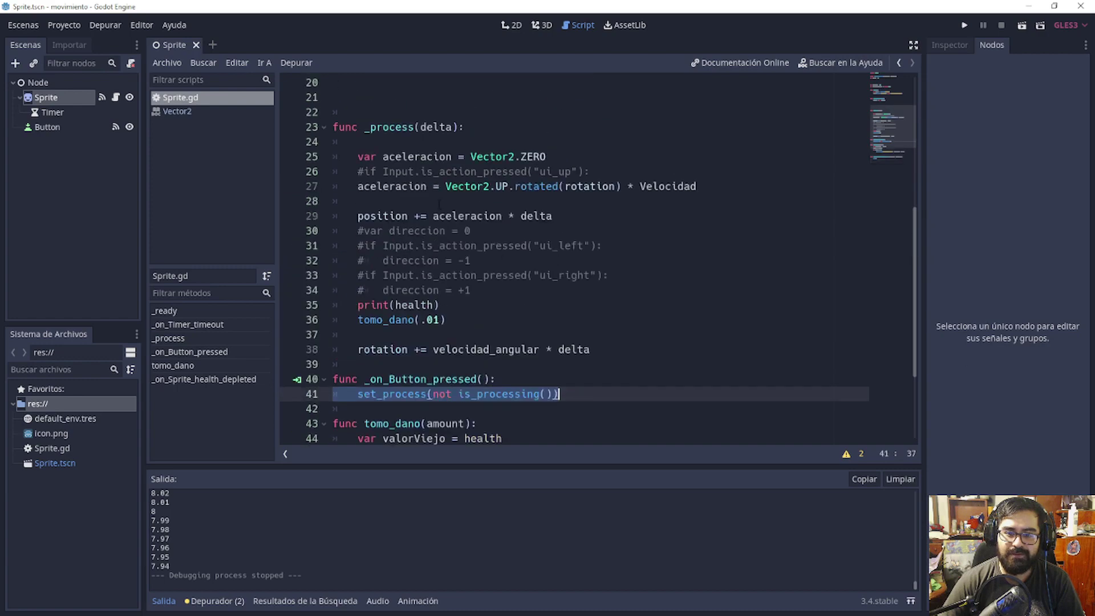
{"action": "left_click_drag", "start_coordinate": [365, 137], "coordinate": [448, 320]}
{"action": "left_click", "coordinate": [448, 320]}
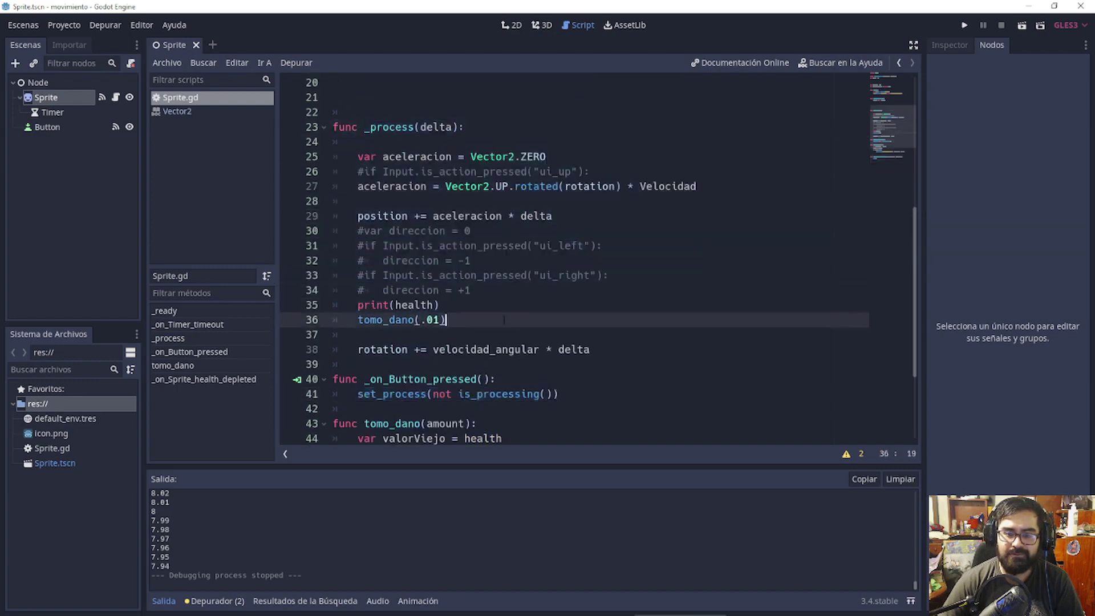
{"action": "scroll", "coordinate": [448, 319], "scroll_direction": "down", "scroll_amount": 2}
{"action": "scroll", "coordinate": [545, 294], "scroll_direction": "down", "scroll_amount": 1}
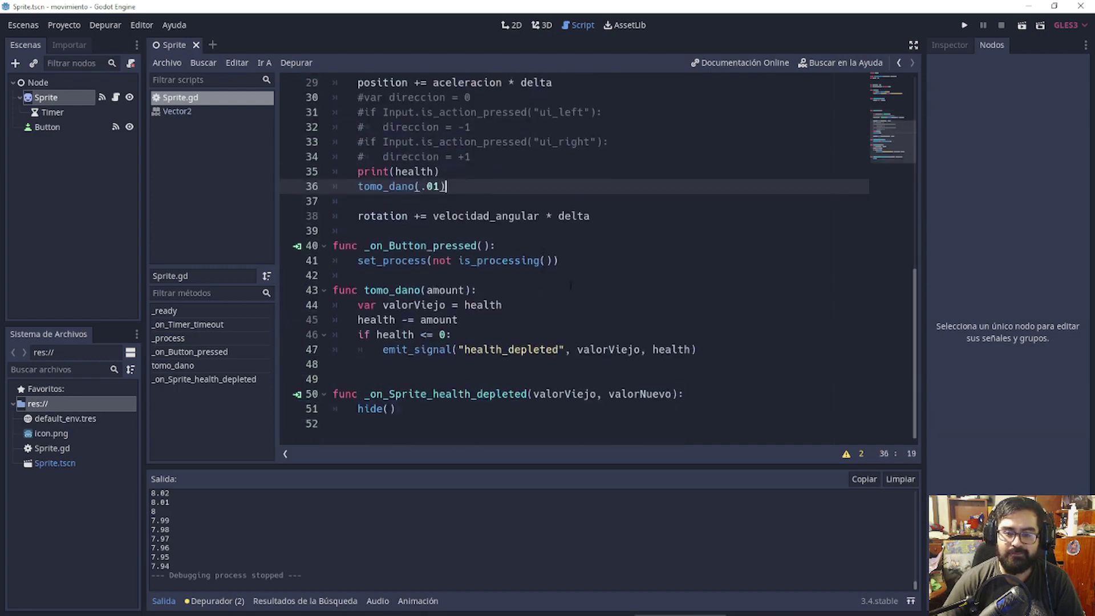